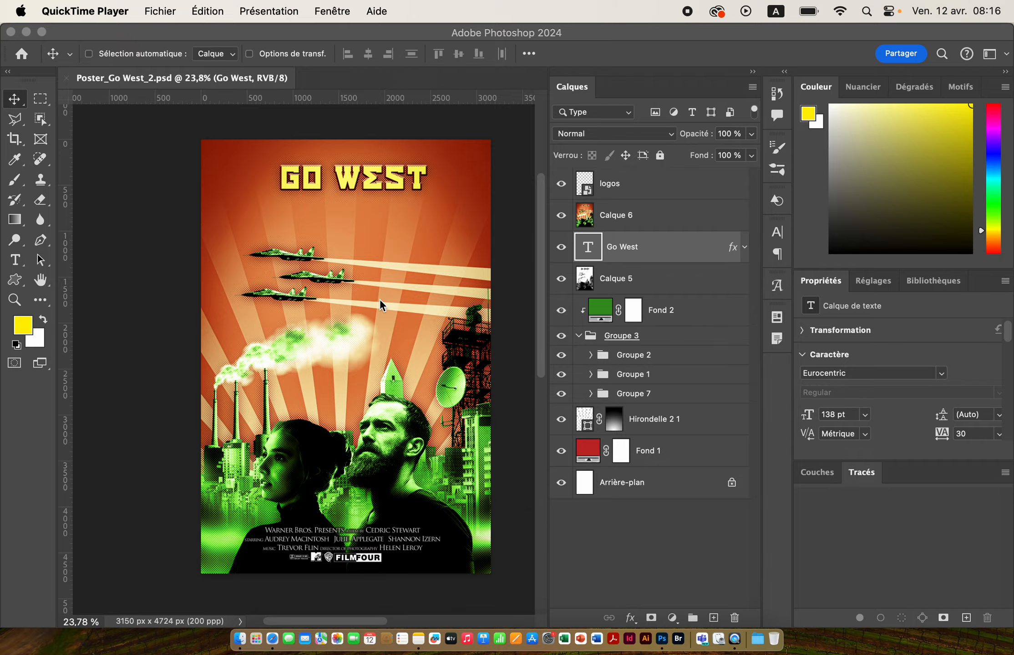
Examine the Go West poster up close, from the title and jets down to the credits and logos
click(358, 321)
scroll(366, 355, up, 3)
scroll(410, 410, down, 1)
drag(446, 474, 412, 258)
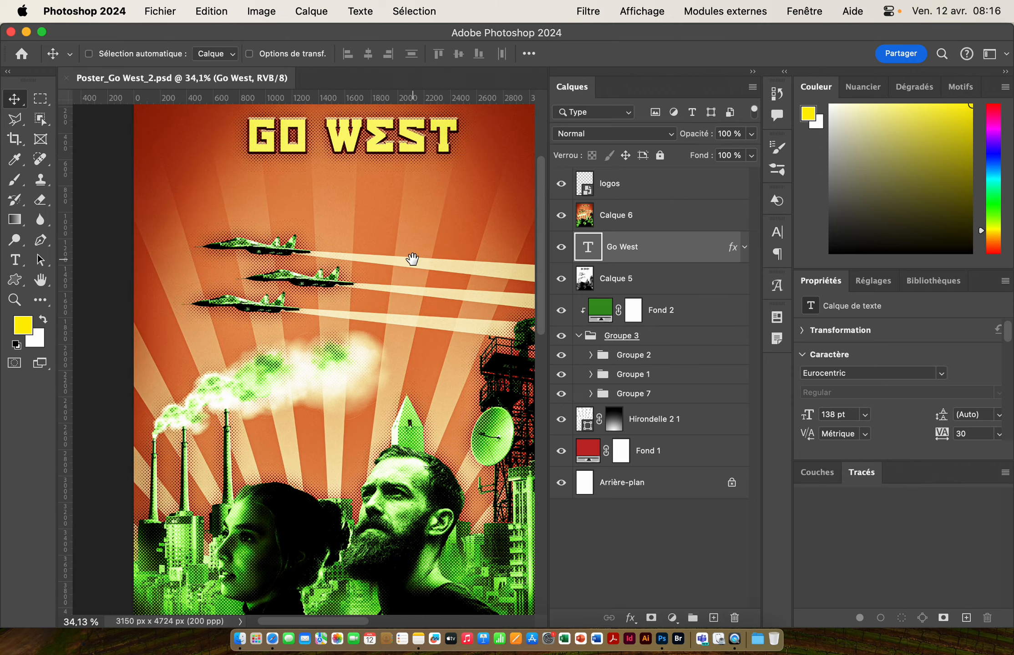
scroll(443, 296, down, 5)
scroll(402, 217, right, 1)
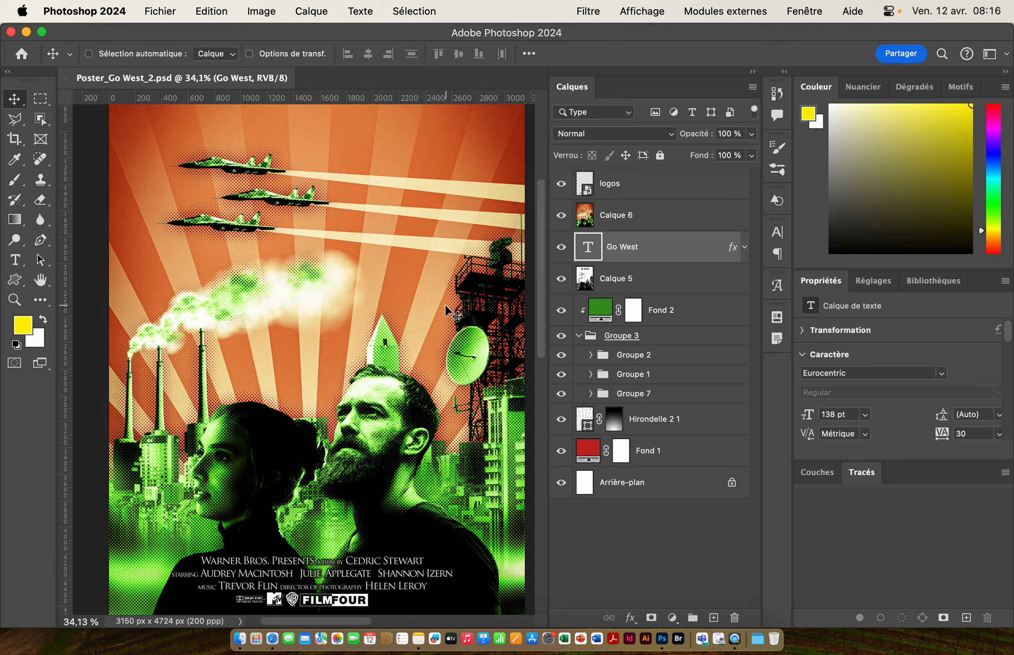
Switch to Safari and look through the Google image results for "go west poster"
key(super+Tab)
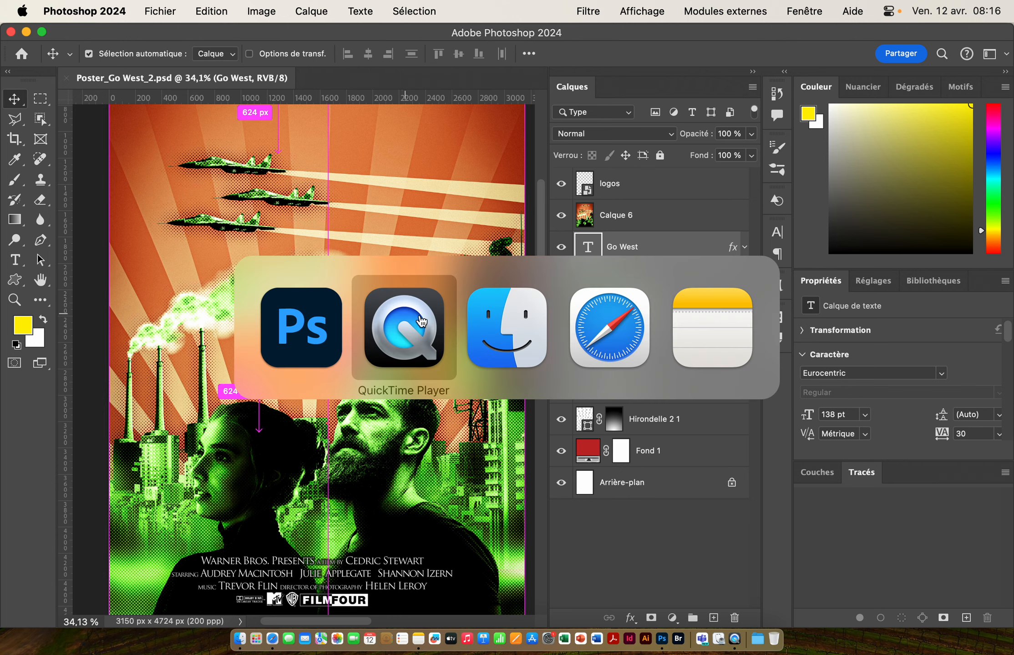
click(608, 337)
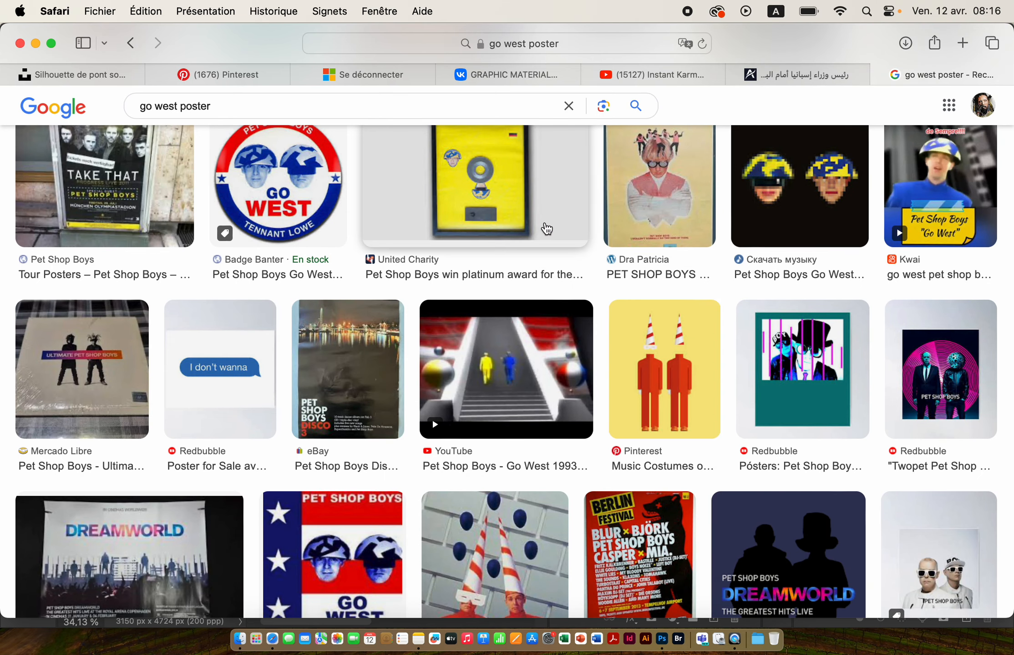
scroll(546, 227, up, 7)
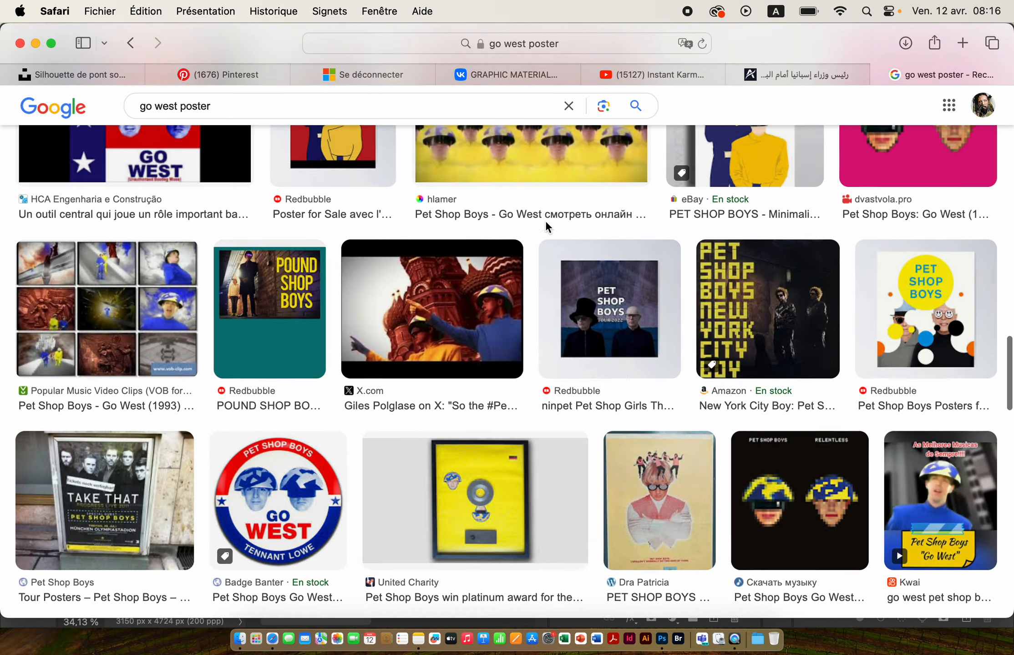
scroll(545, 221, up, 20)
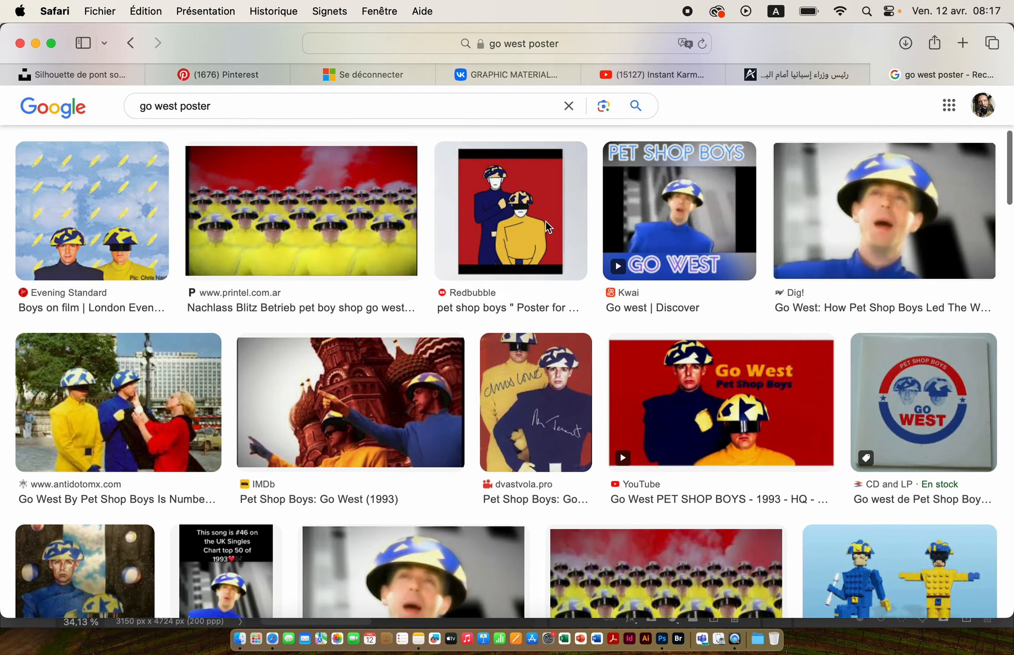
scroll(546, 222, up, 4)
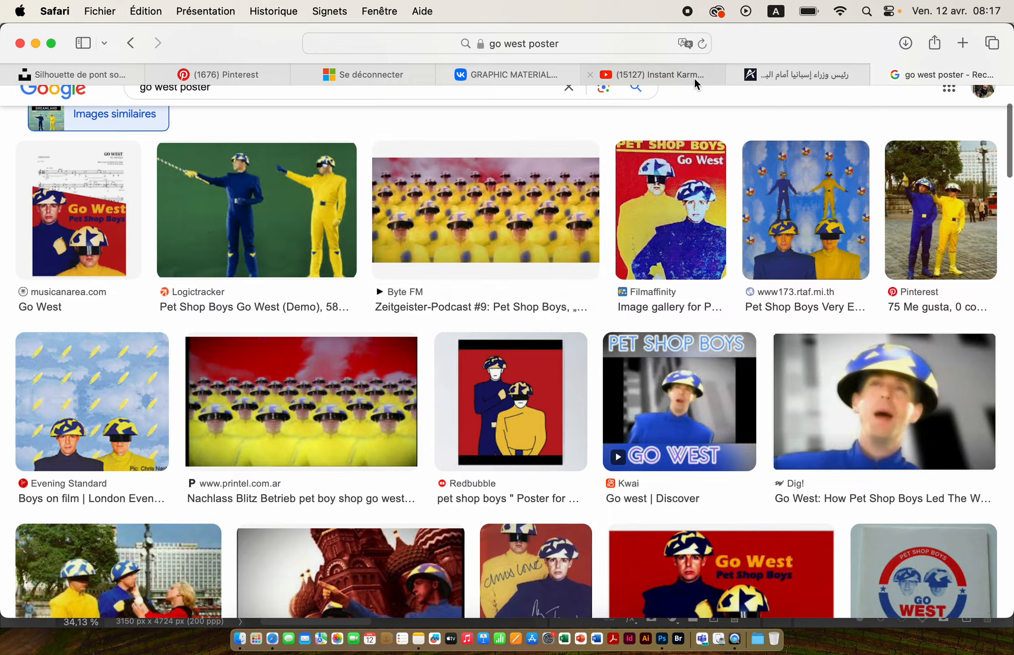
Open the Pinterest page and look through its "go west poster" pins up to the first results
click(220, 75)
scroll(522, 443, up, 4)
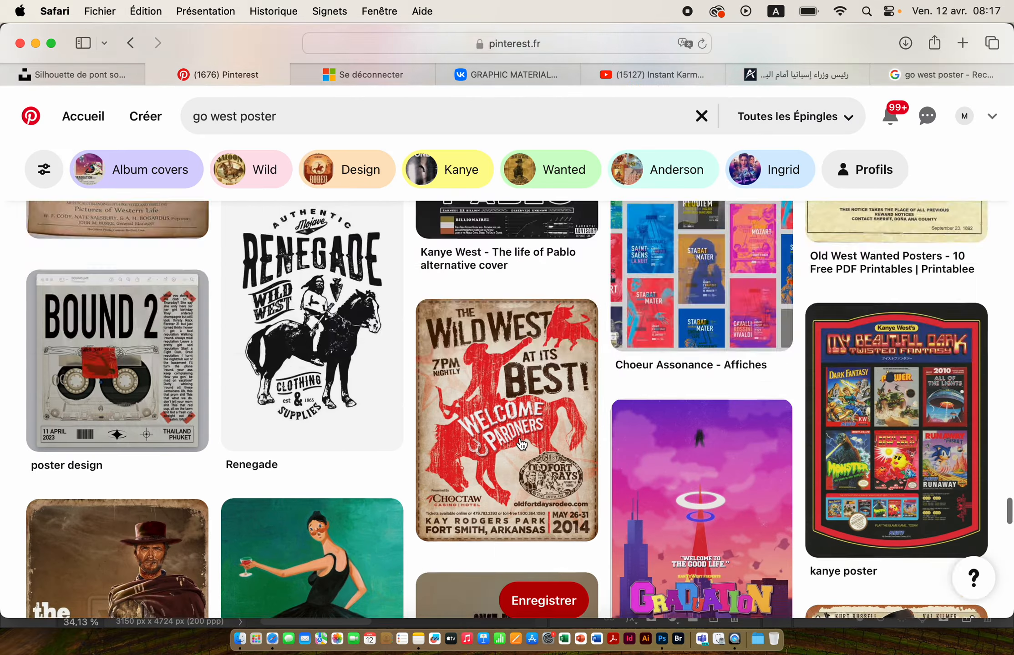
scroll(522, 444, up, 20)
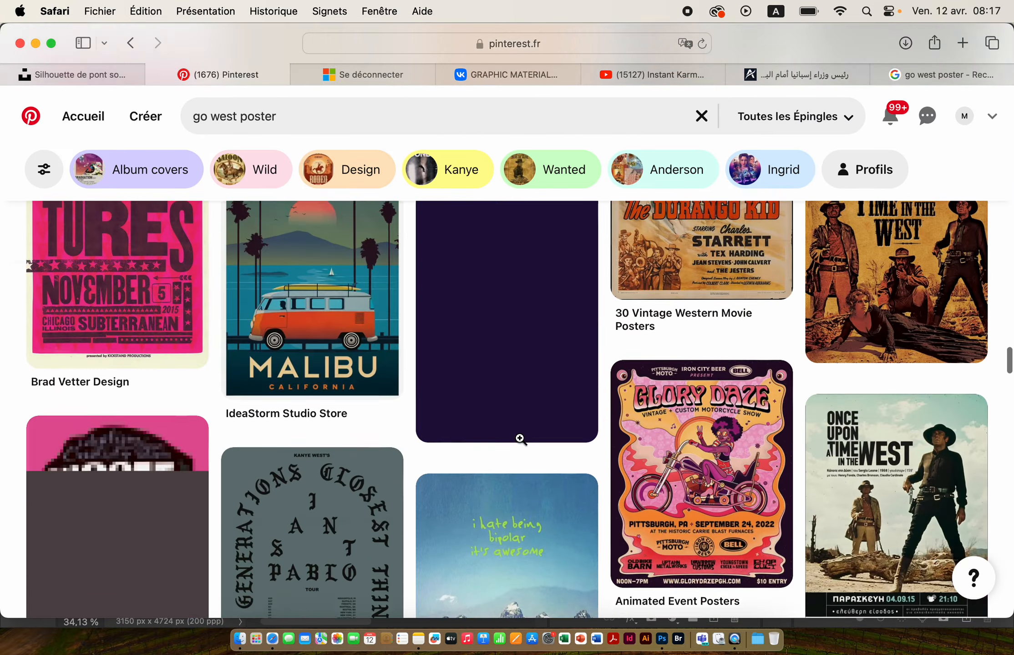
scroll(521, 438, up, 20)
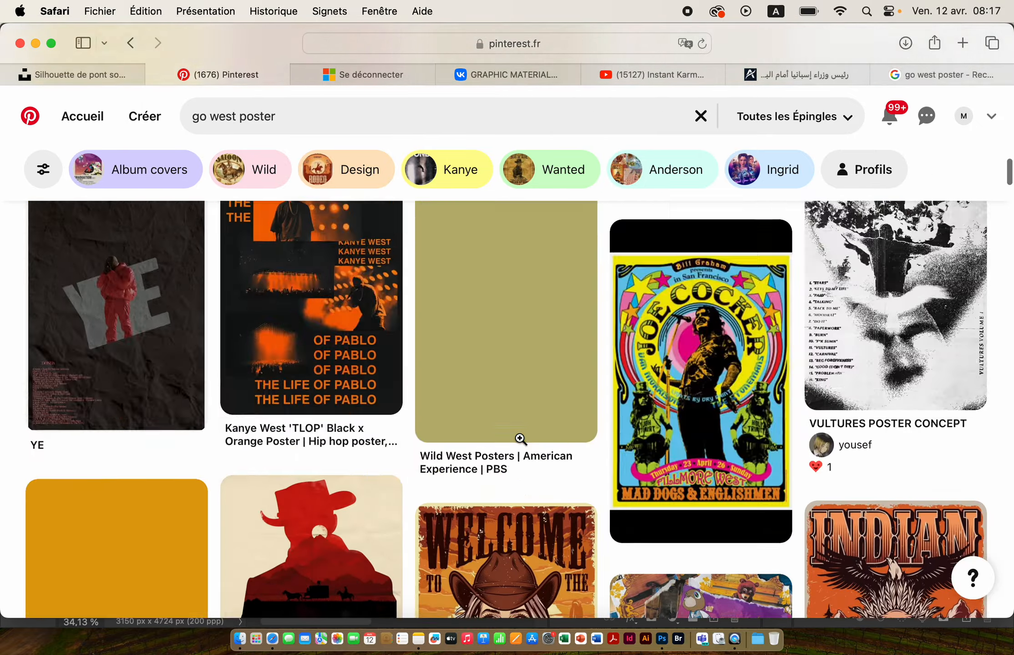
scroll(520, 438, up, 20)
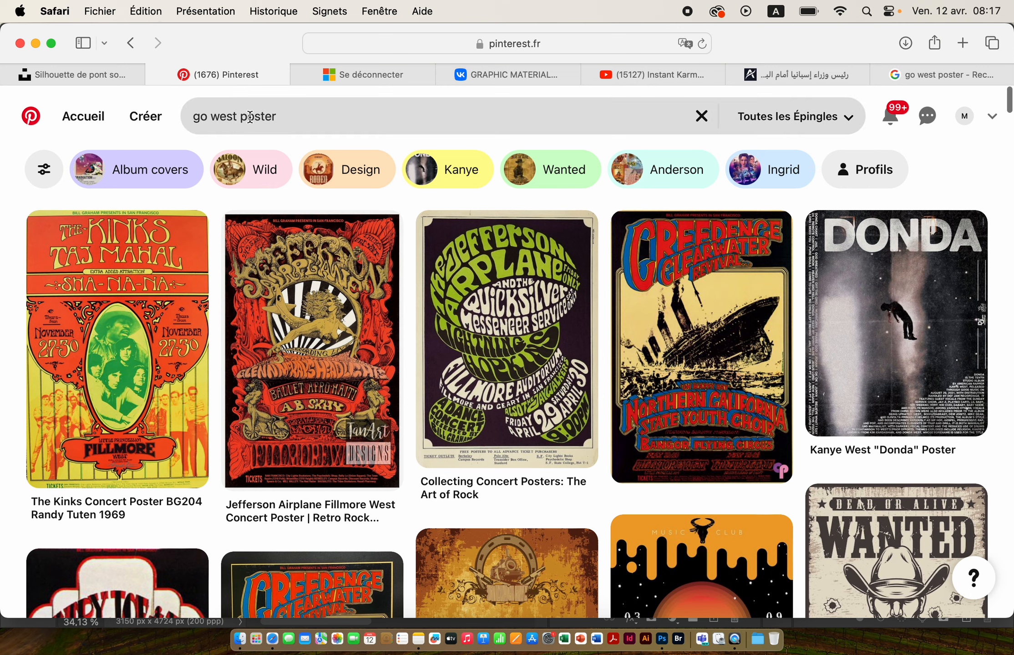
Search Pinterest for "go west retro poster" and browse the pins for vintage poster references
drag(284, 117, 242, 117)
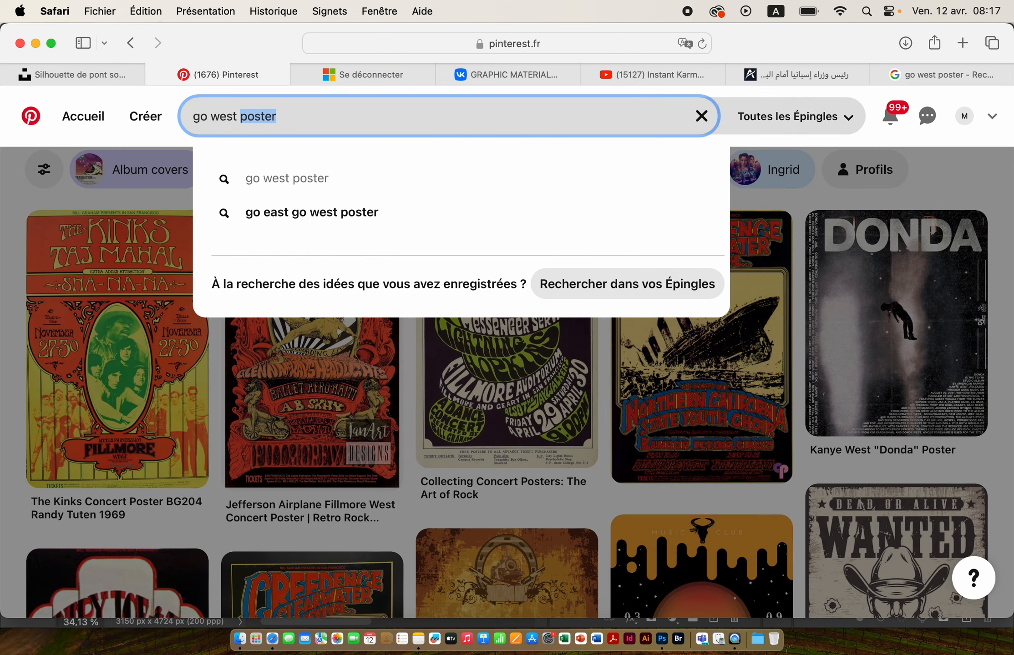
text(retro)
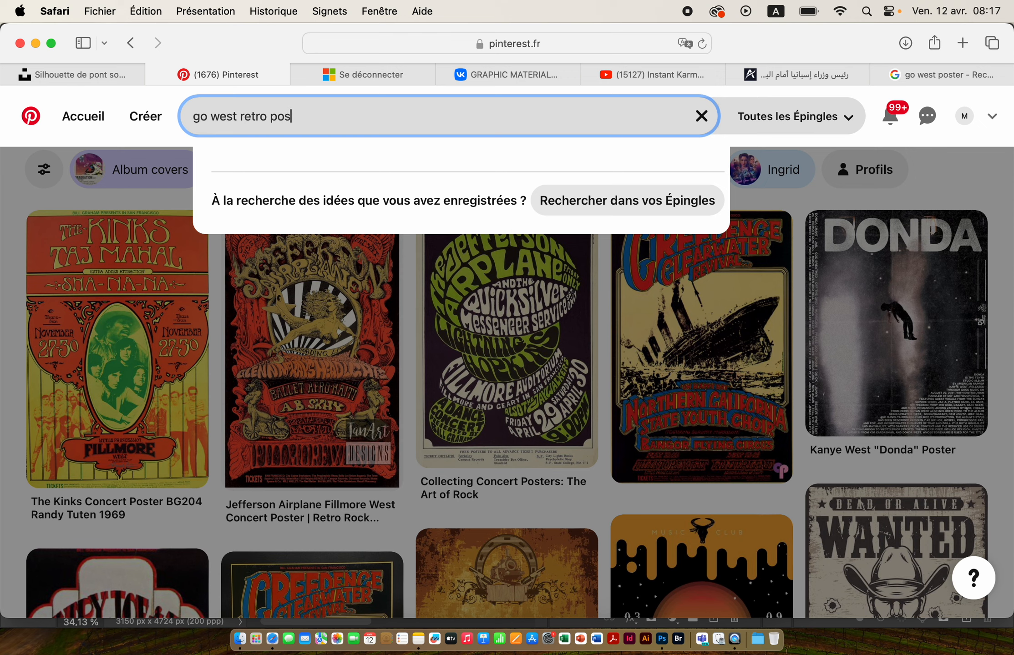
key(Return)
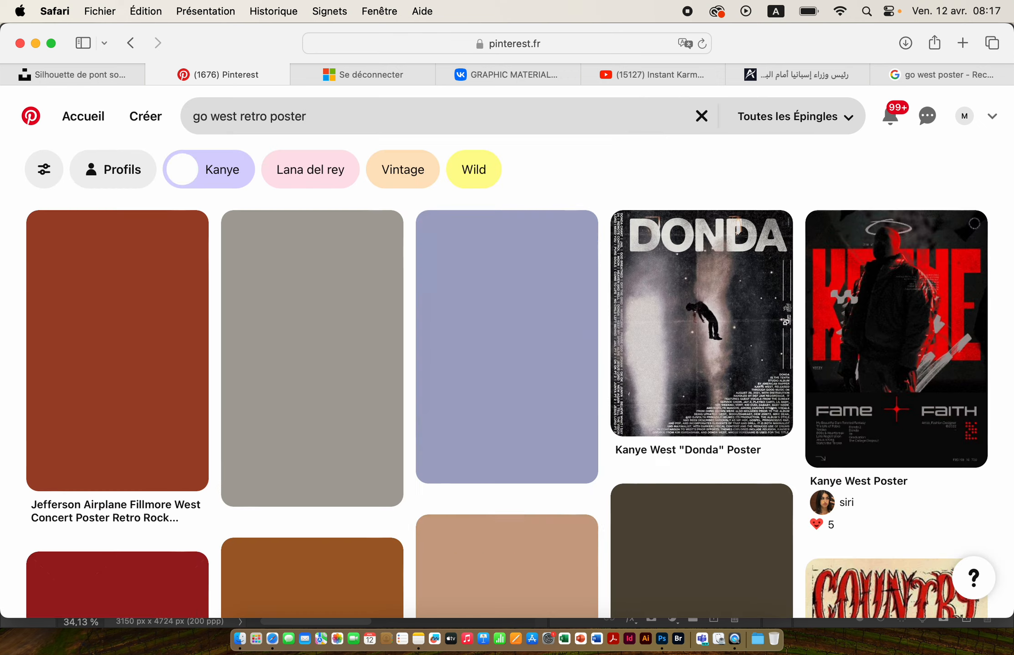
scroll(483, 358, down, 8)
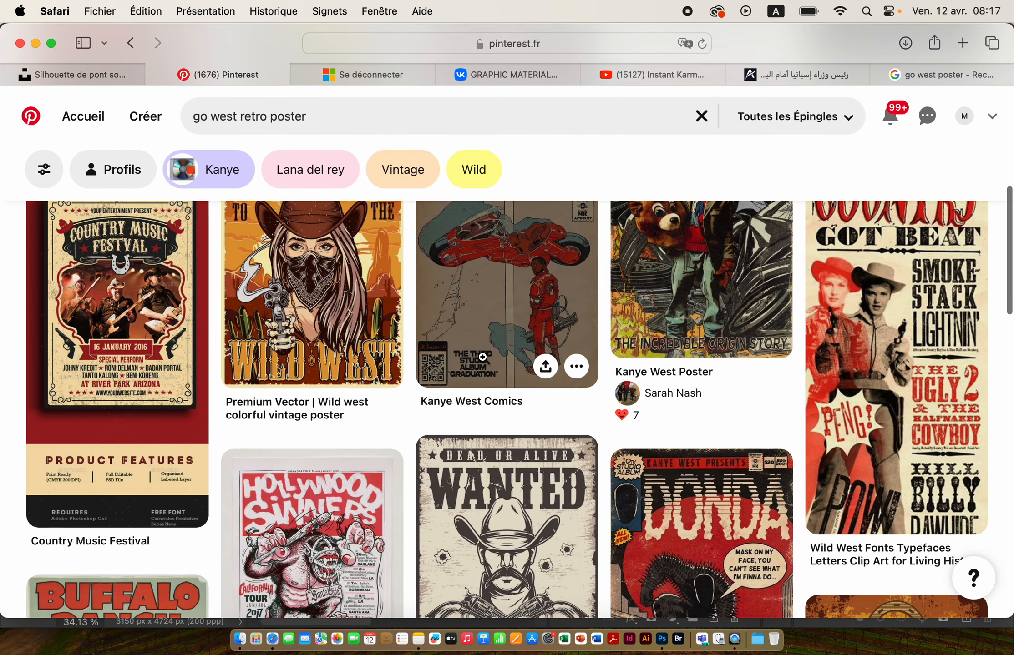
scroll(483, 358, up, 2)
scroll(482, 358, down, 15)
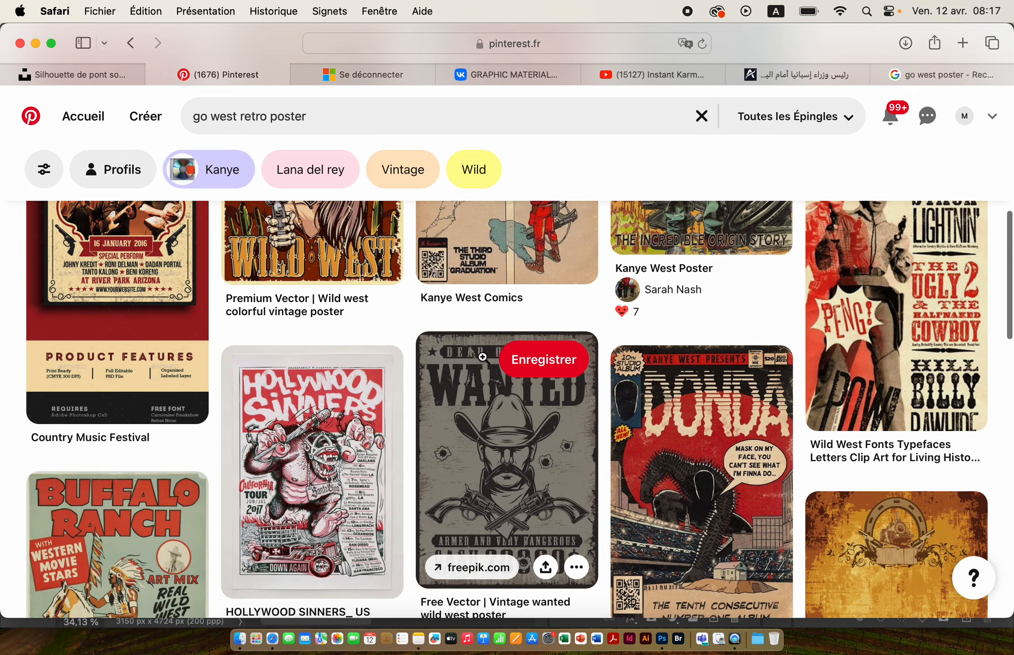
scroll(482, 357, down, 18)
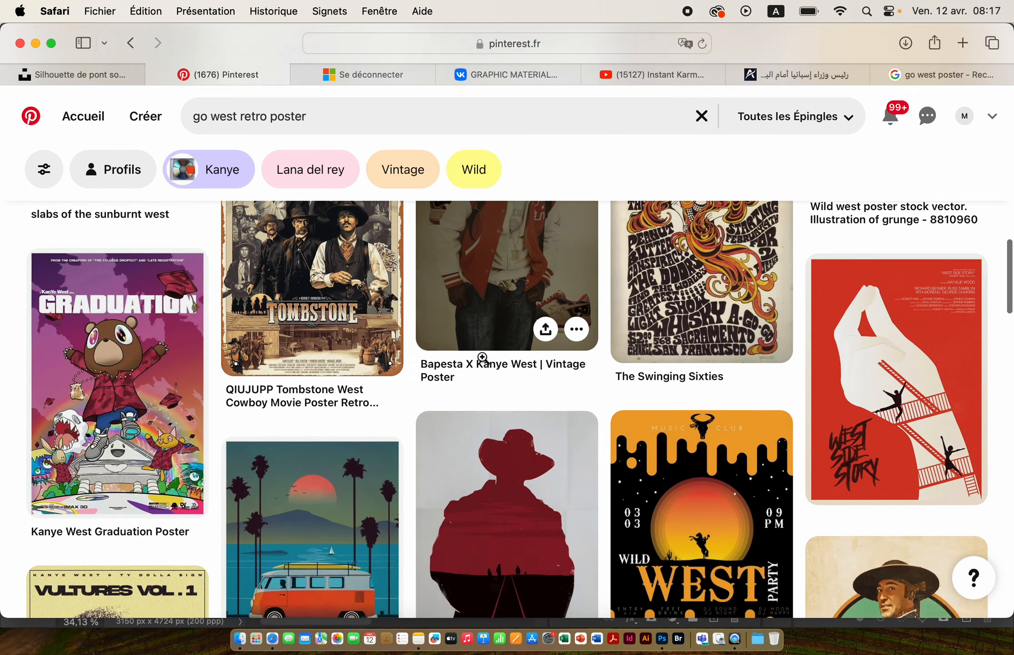
scroll(482, 358, down, 13)
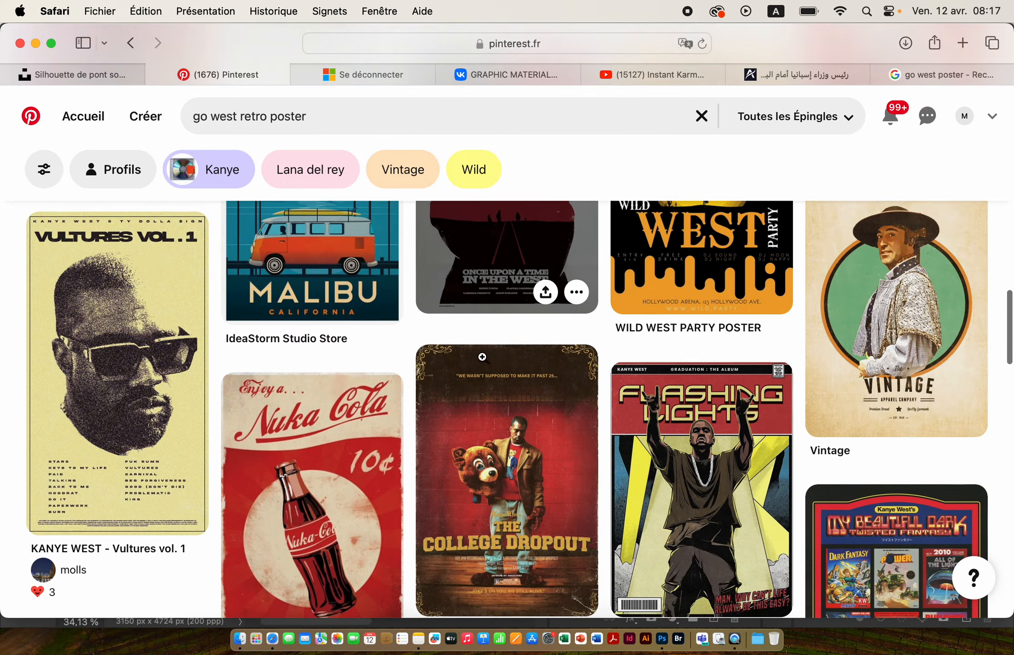
scroll(483, 357, down, 16)
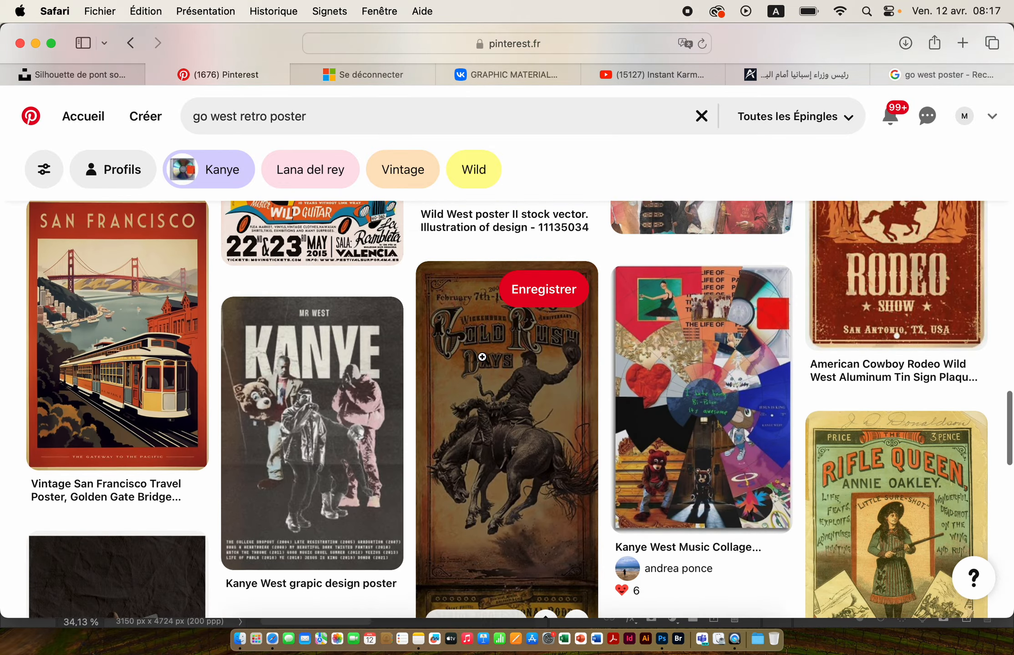
scroll(483, 358, down, 8)
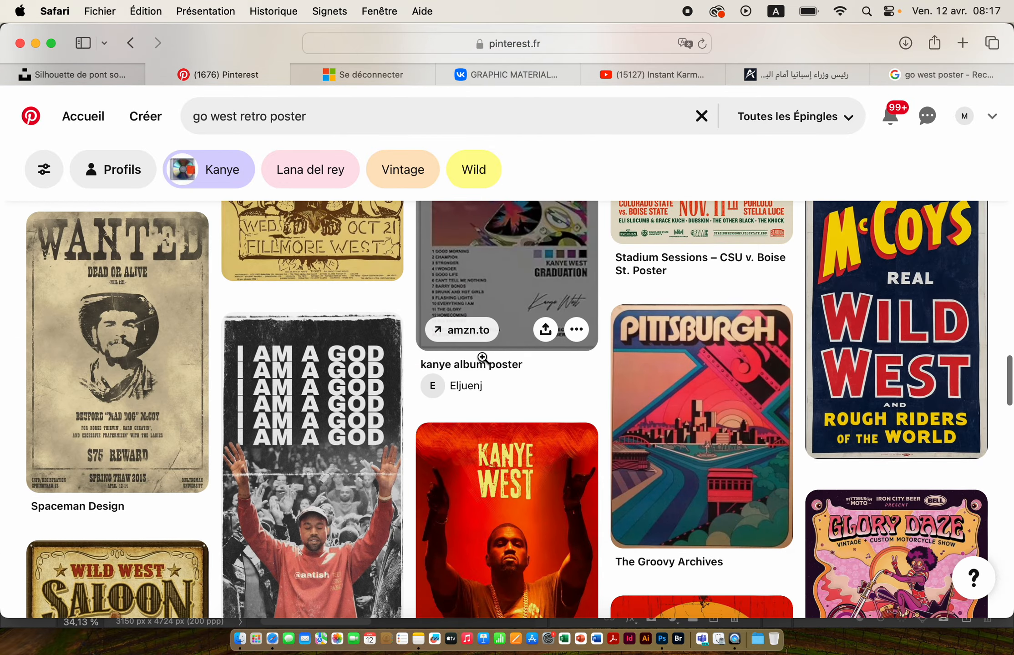
Return to the Google image results for "go west poster" and examine the Pet Shop Boys artwork
click(933, 75)
scroll(624, 341, up, 3)
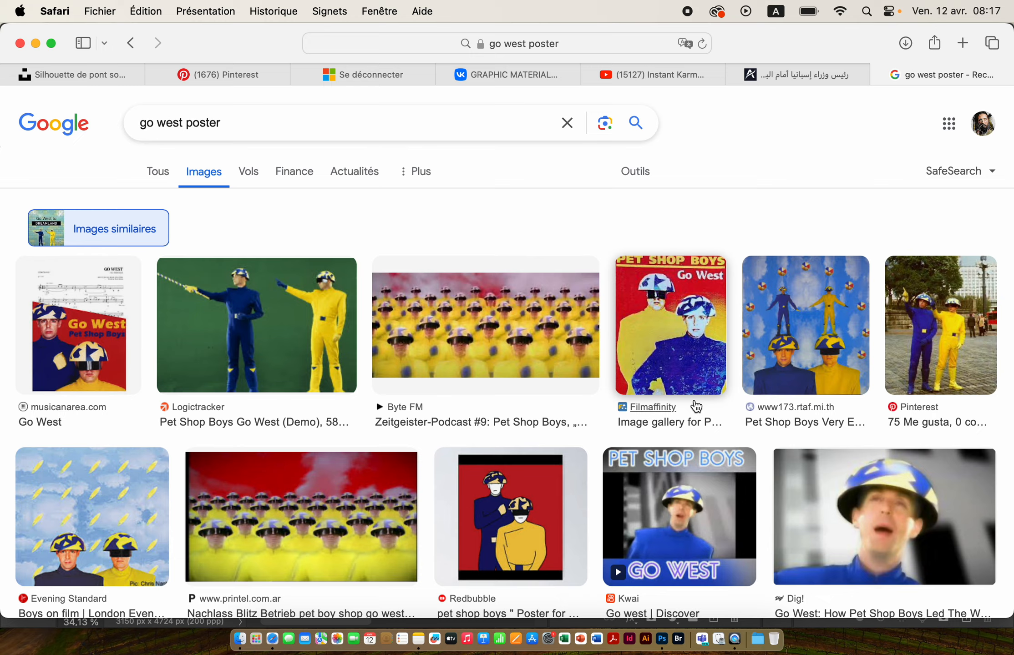
scroll(695, 406, down, 10)
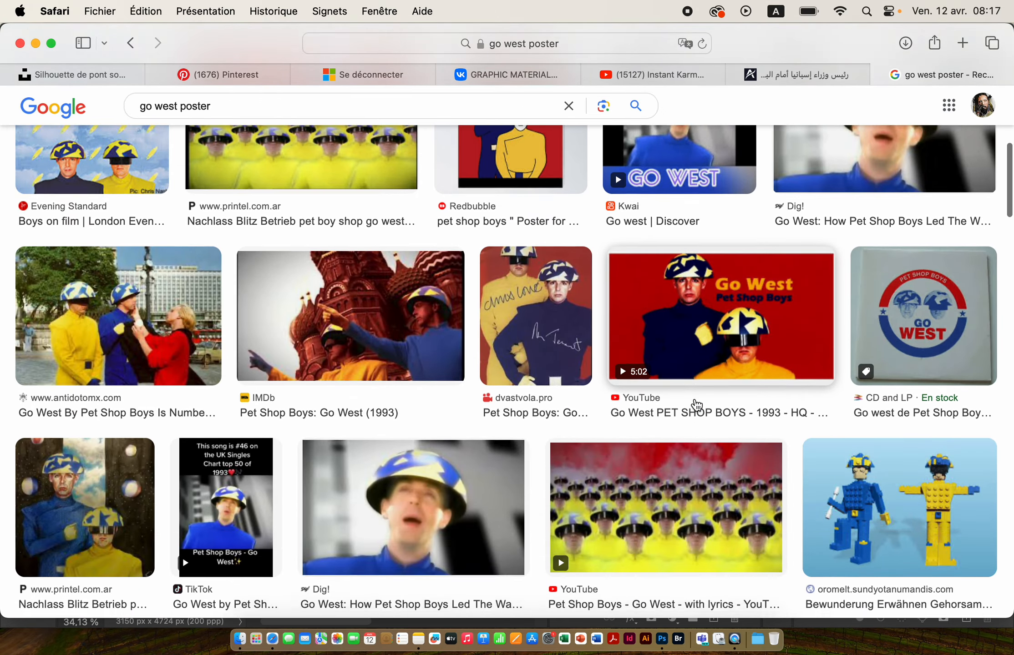
scroll(695, 404, down, 5)
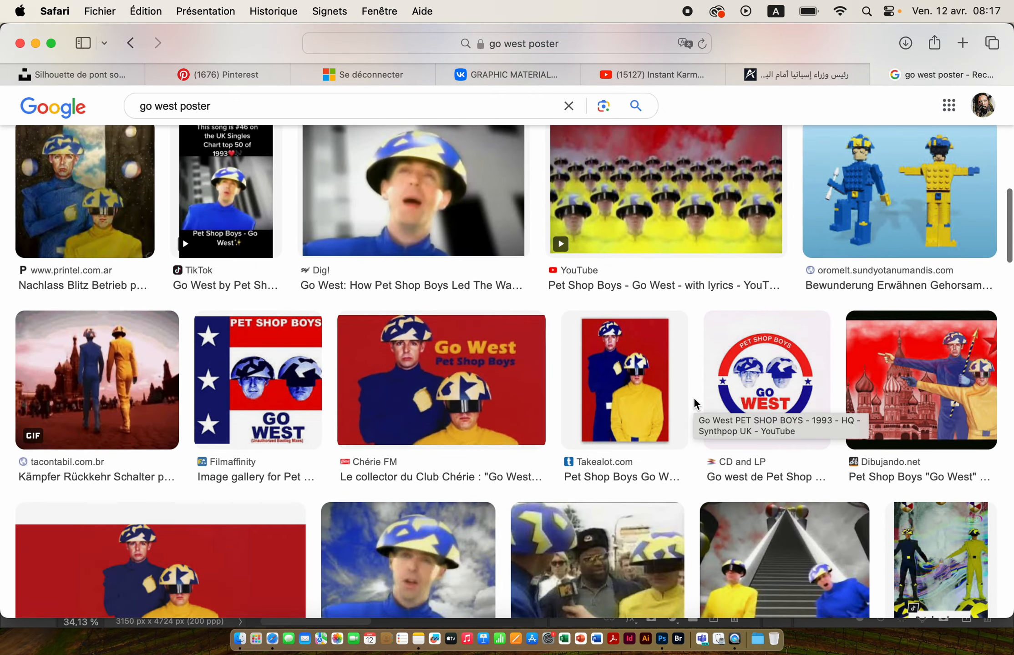
scroll(697, 402, up, 6)
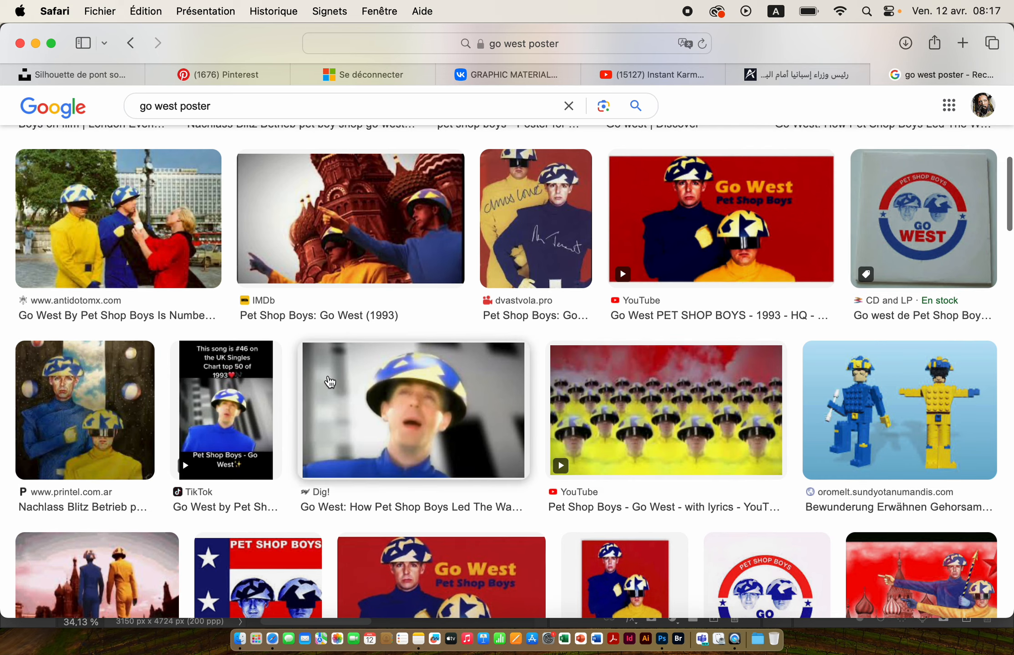
scroll(545, 325, down, 10)
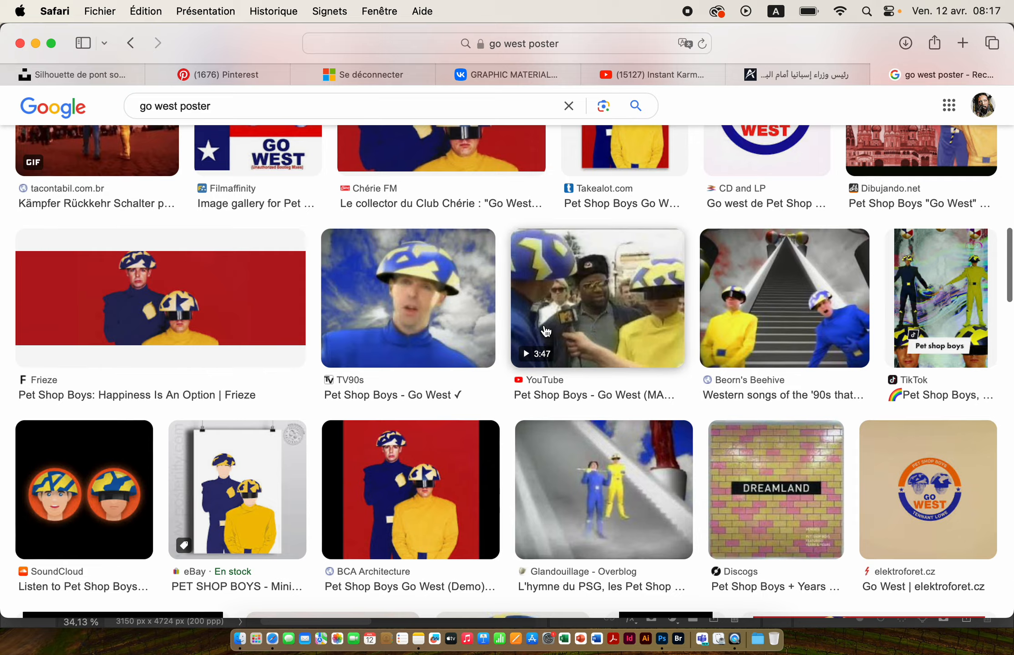
scroll(545, 331, down, 8)
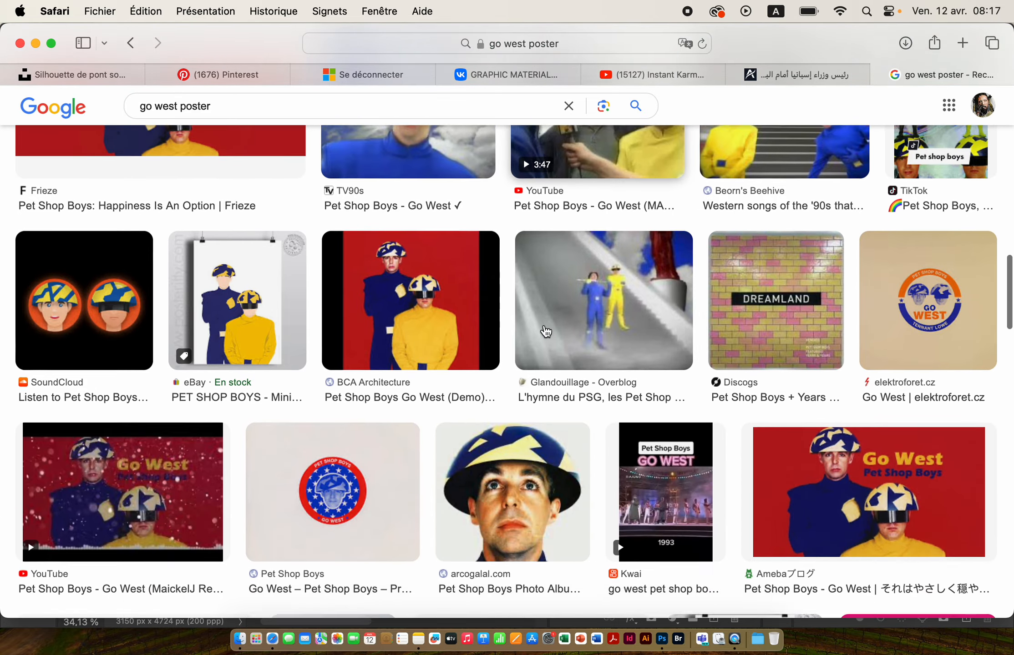
scroll(546, 332, up, 20)
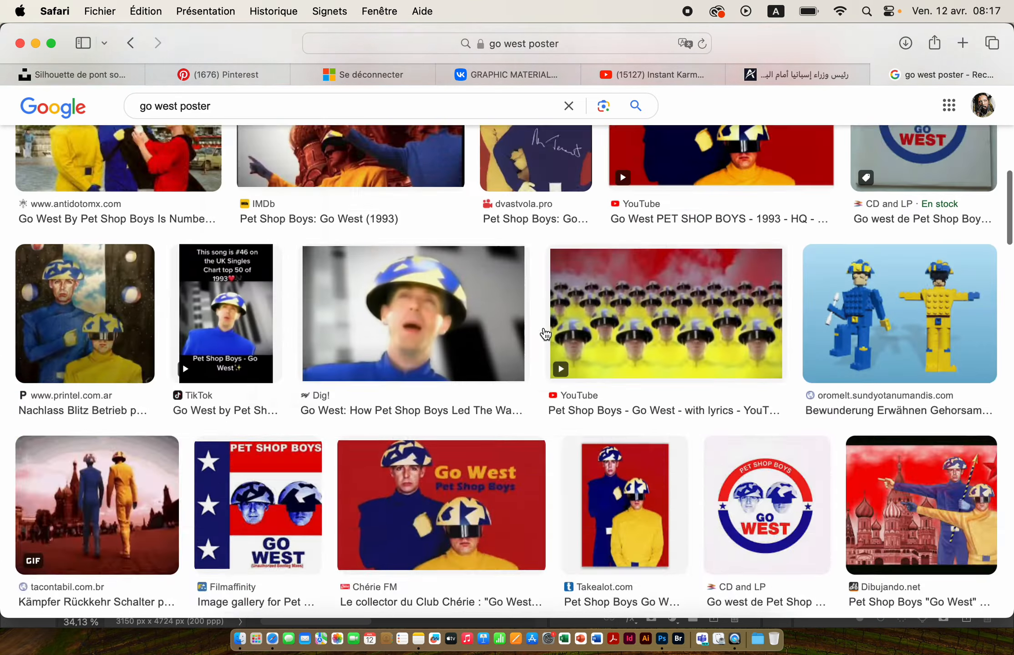
Switch back to Photoshop and start a new document from the Affiche illustration preset
key(super+Tab)
key(super+Tab)
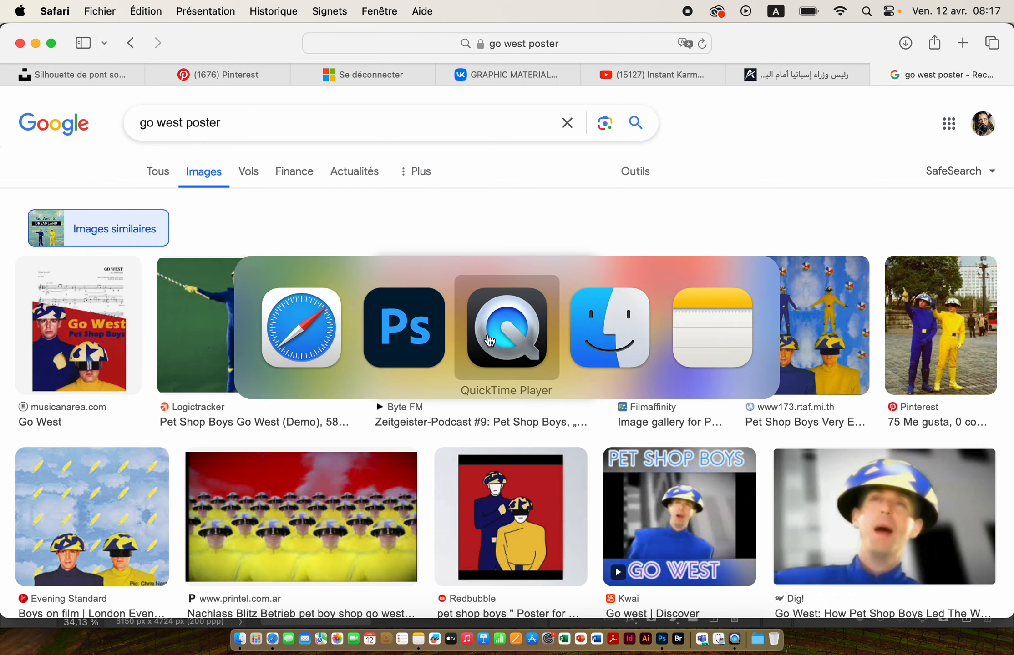
click(422, 331)
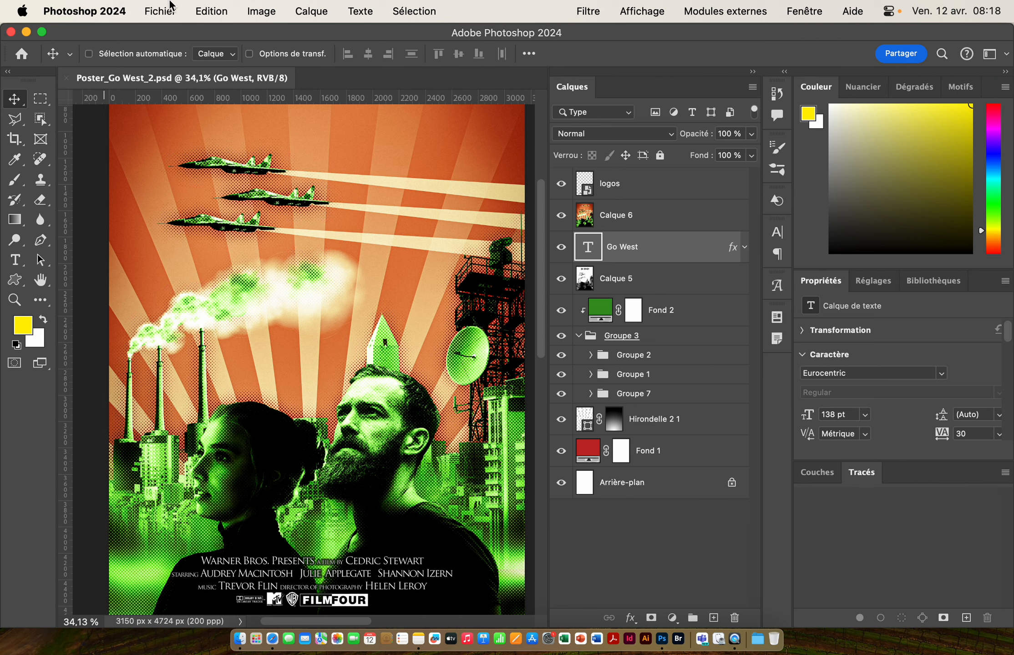
click(154, 12)
click(176, 33)
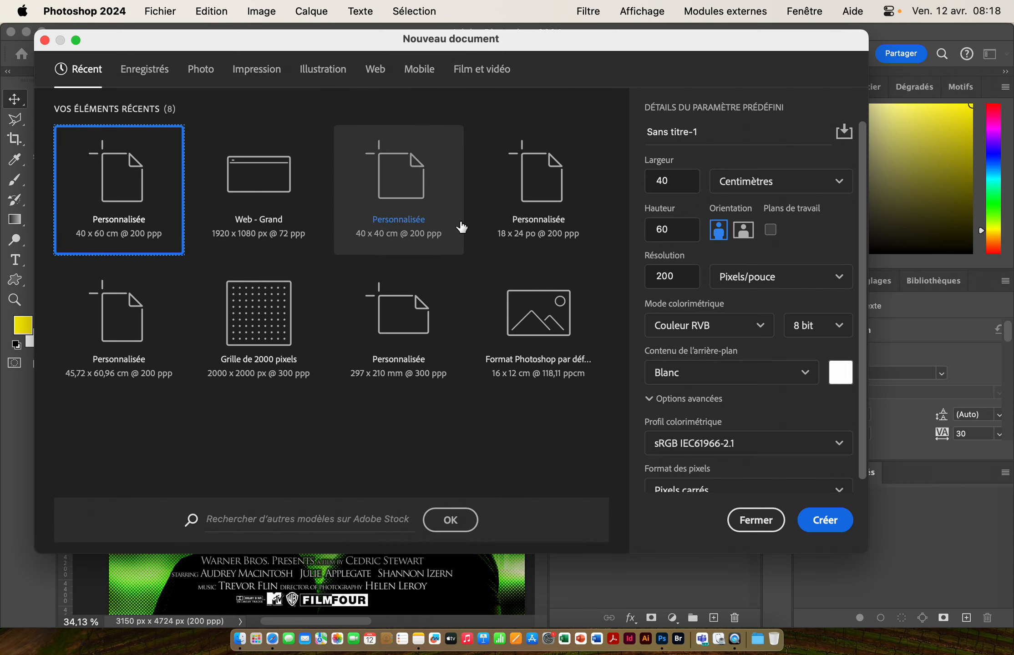
click(319, 69)
click(402, 193)
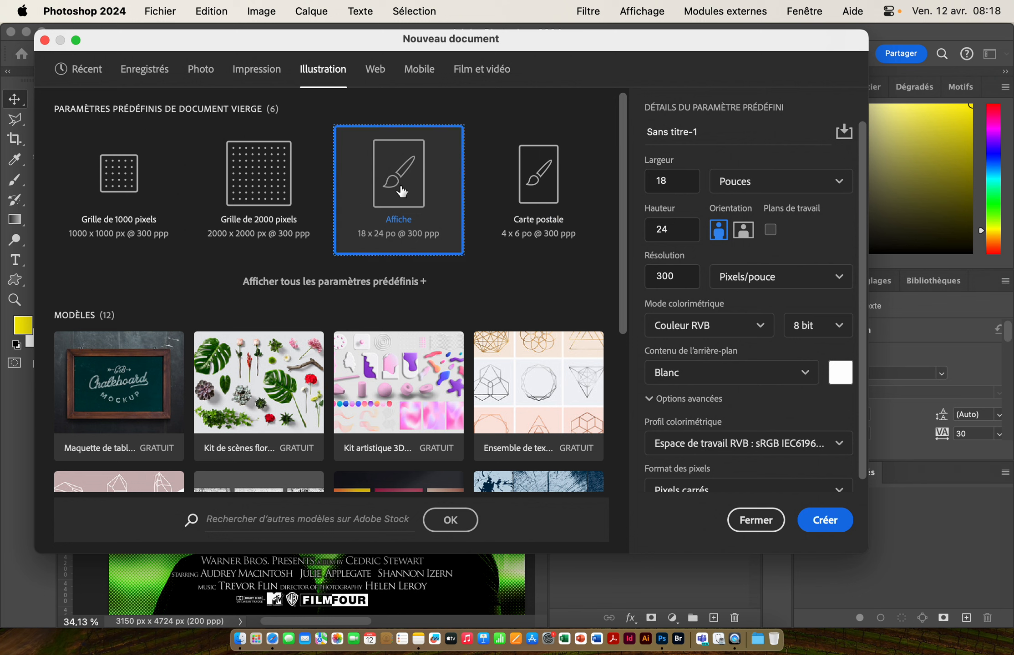
Set the new document's units to centimetres, its width to 40 and its height to 60
click(762, 187)
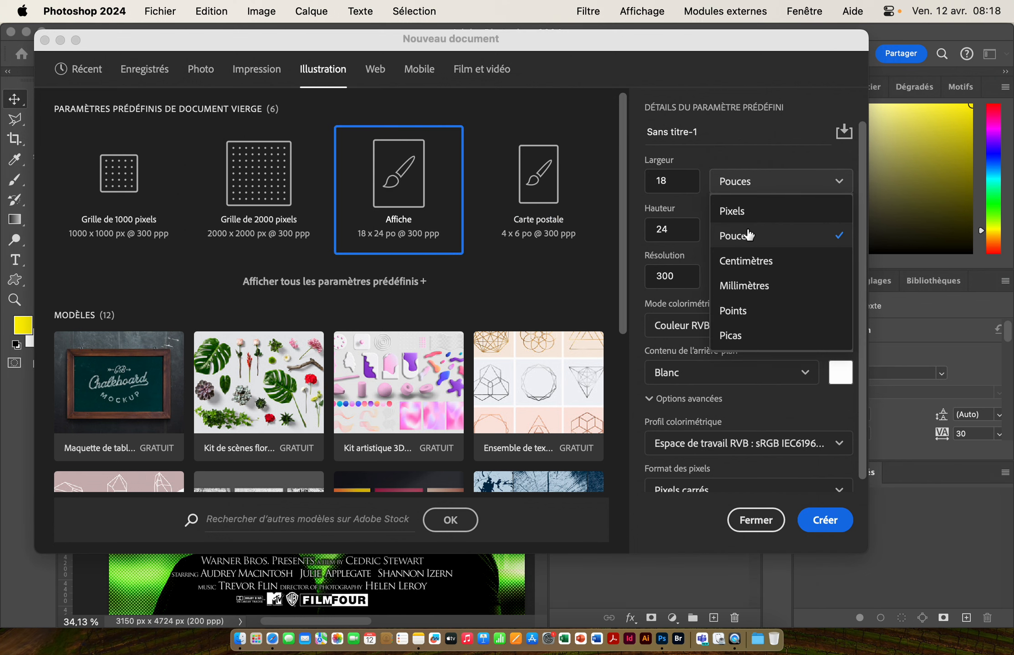
click(754, 262)
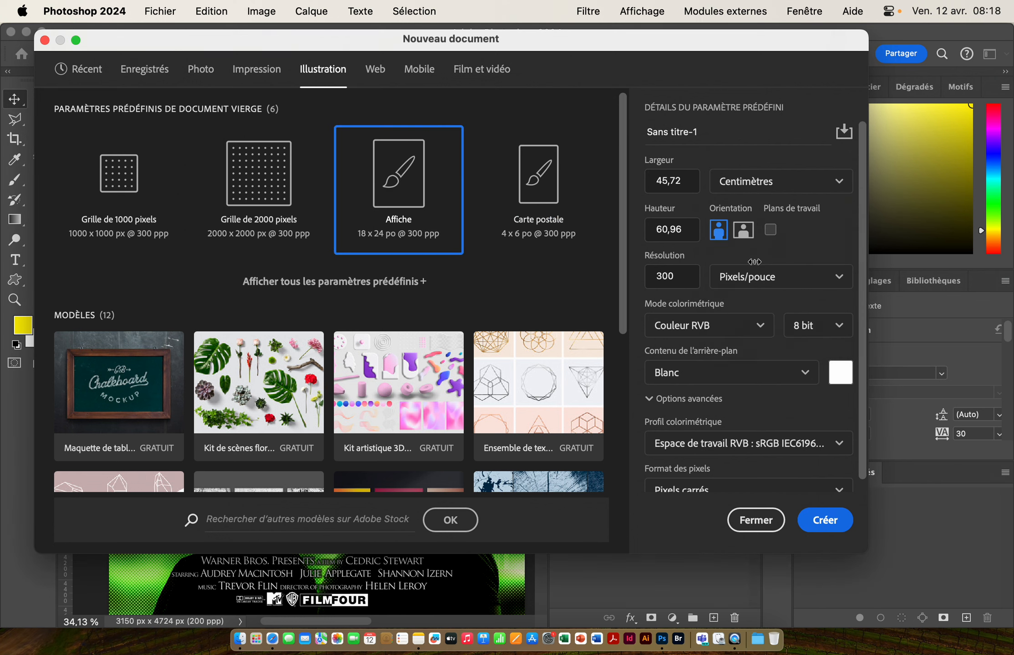
double_click(685, 184)
text(40)
key(Tab)
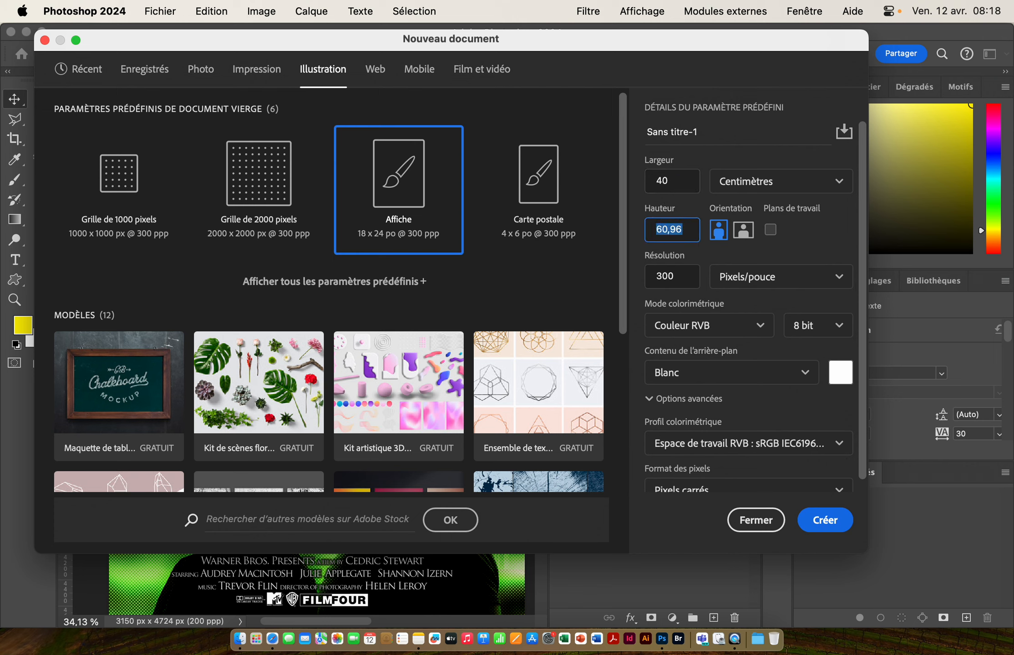
text(60)
Set the new document's resolution to 200 pixels per inch and create the document
drag(663, 276, 646, 281)
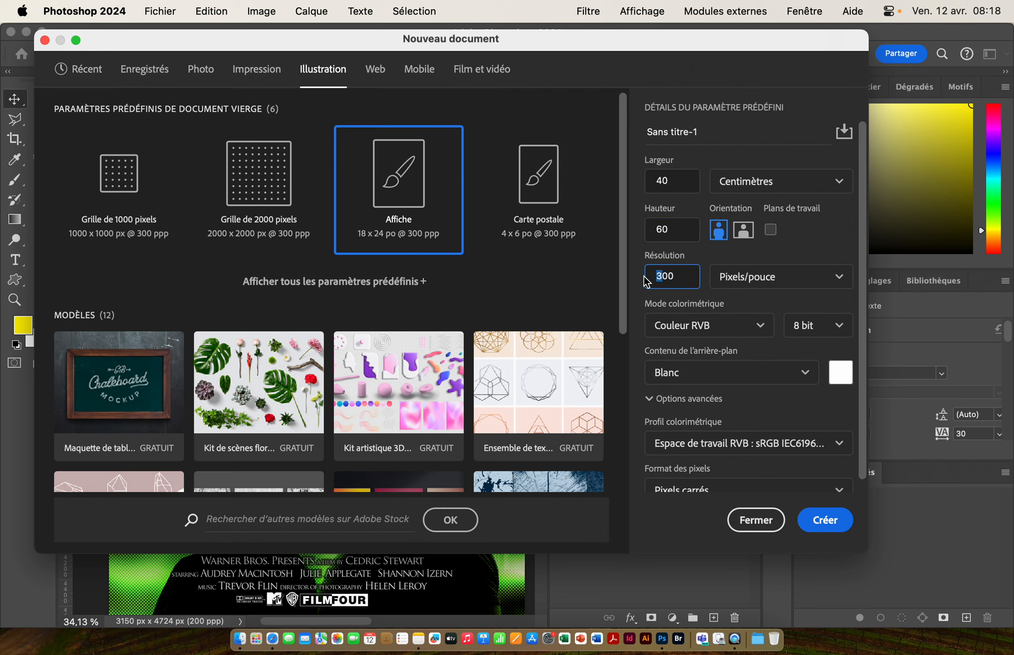
text(2)
click(825, 520)
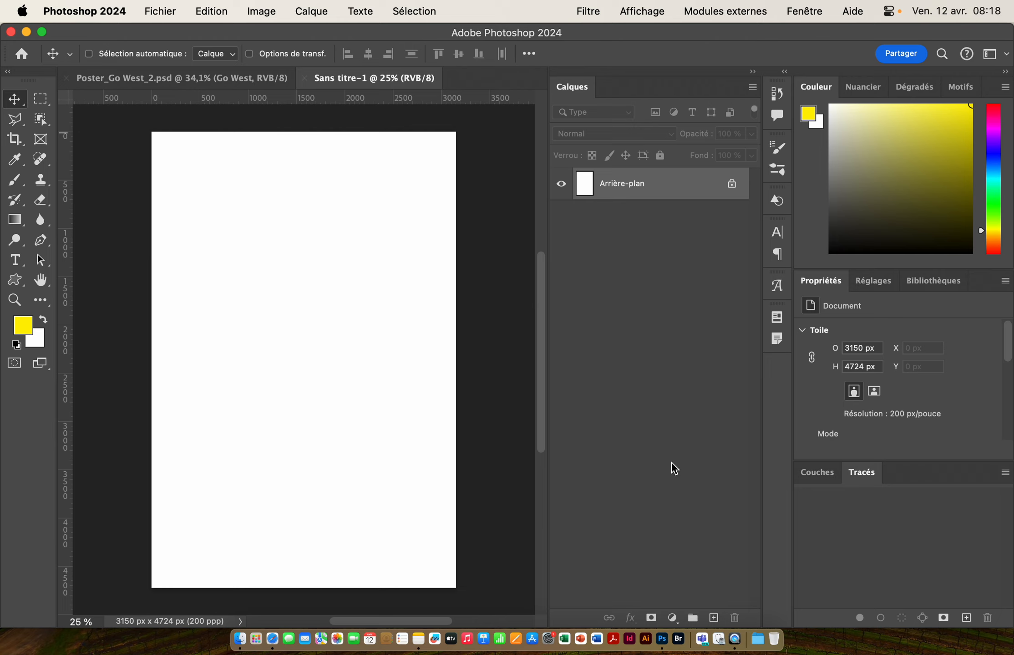
Add a solid colour fill layer above the background in red #d2362a
click(672, 619)
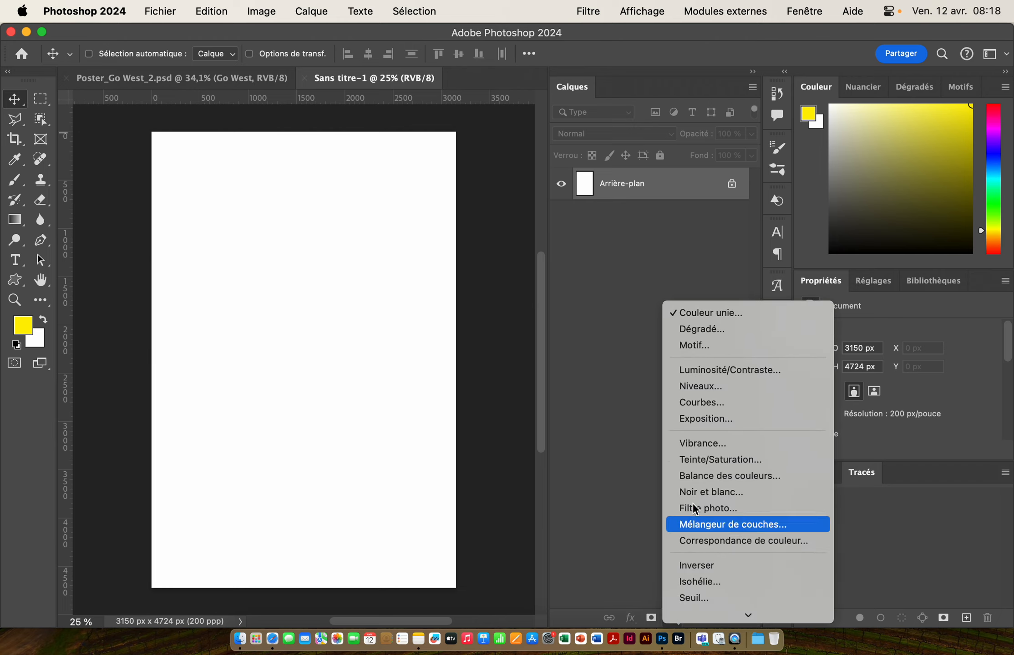
click(617, 370)
click(680, 626)
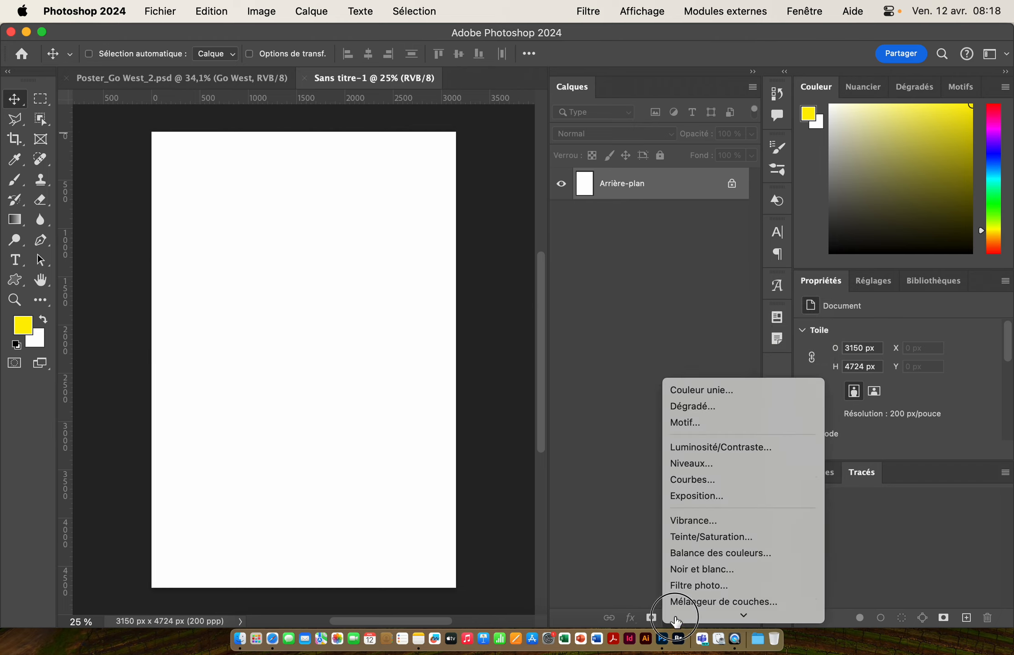
click(721, 362)
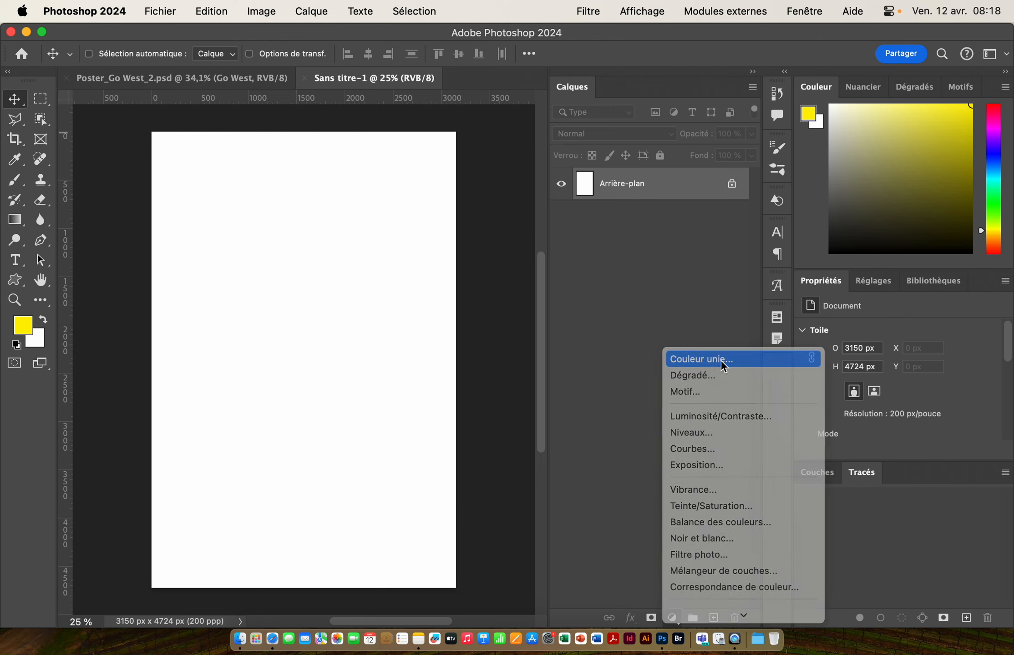
drag(783, 481, 783, 493)
click(722, 377)
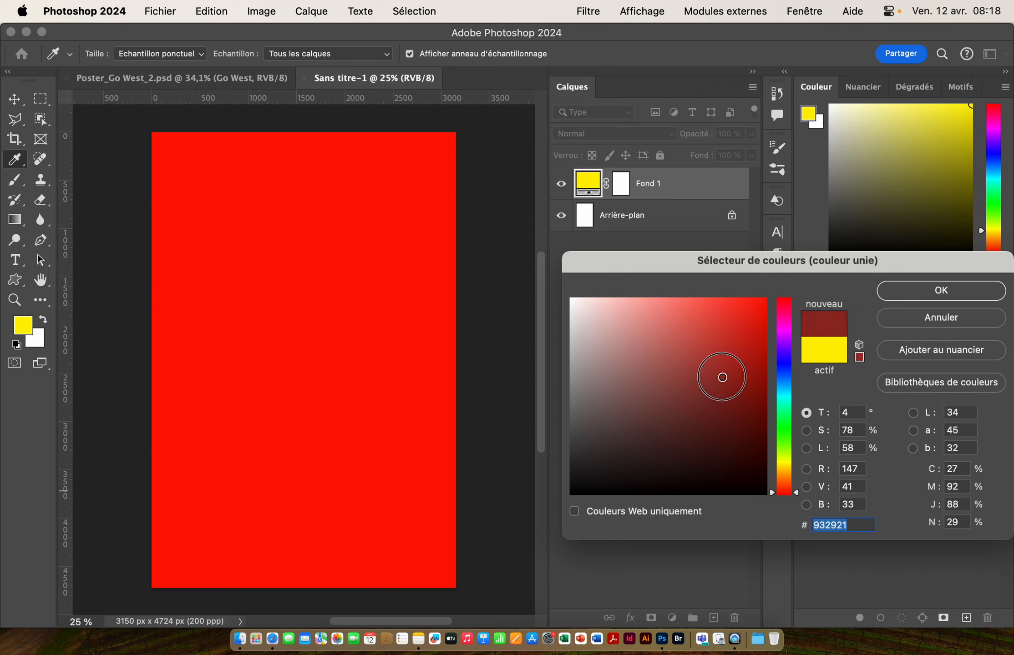
drag(722, 378, 729, 333)
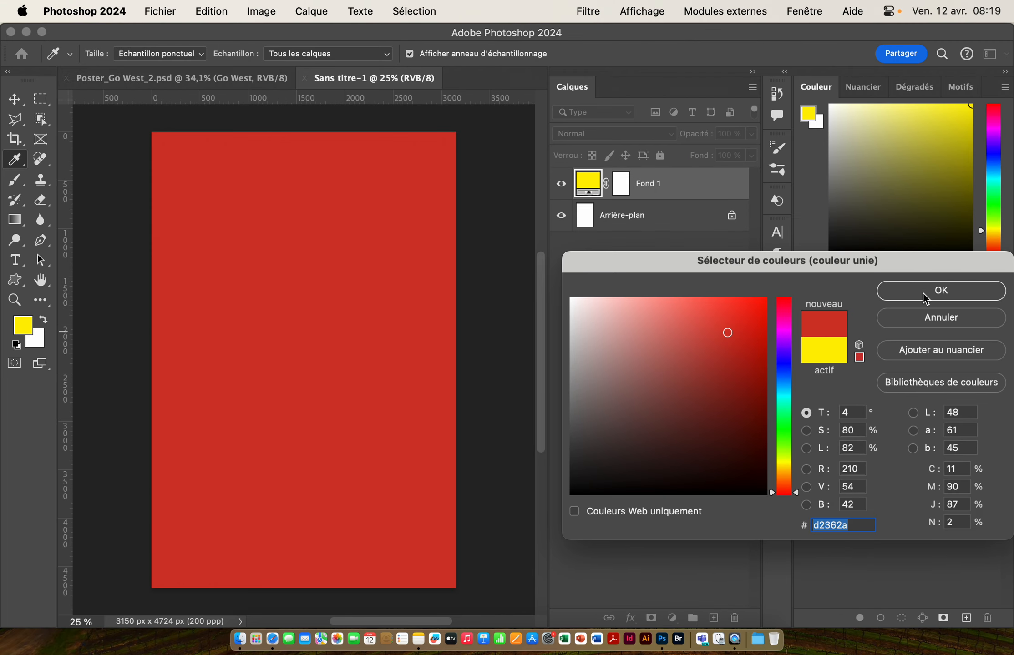
click(925, 298)
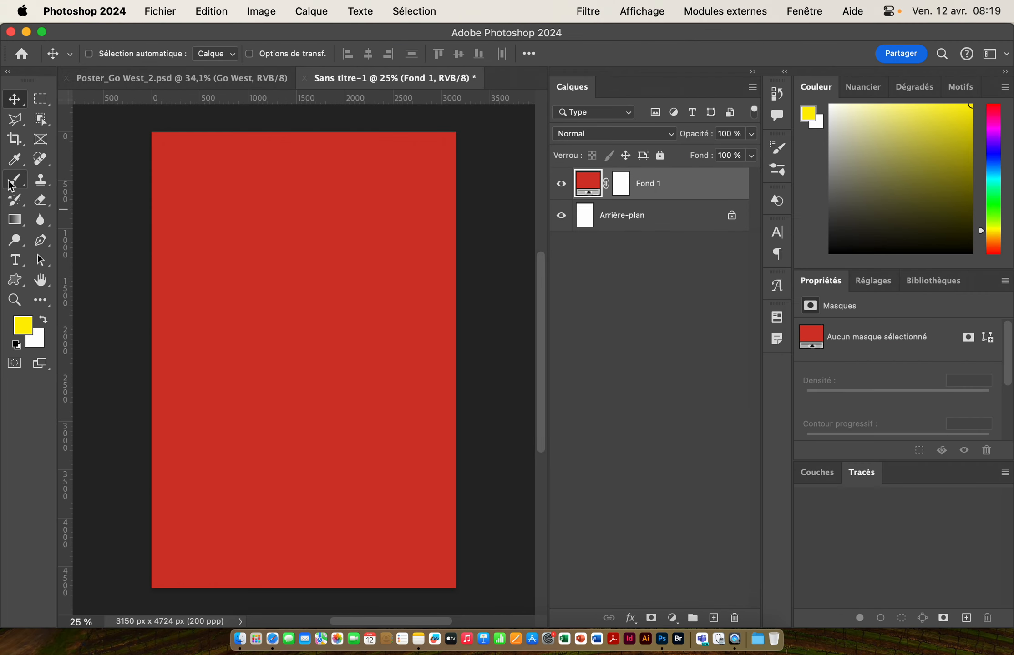
Switch to Finder and open the Go West folder in Info_2D_2023-2024 > 1_TC_Casa on the desktop
click(240, 641)
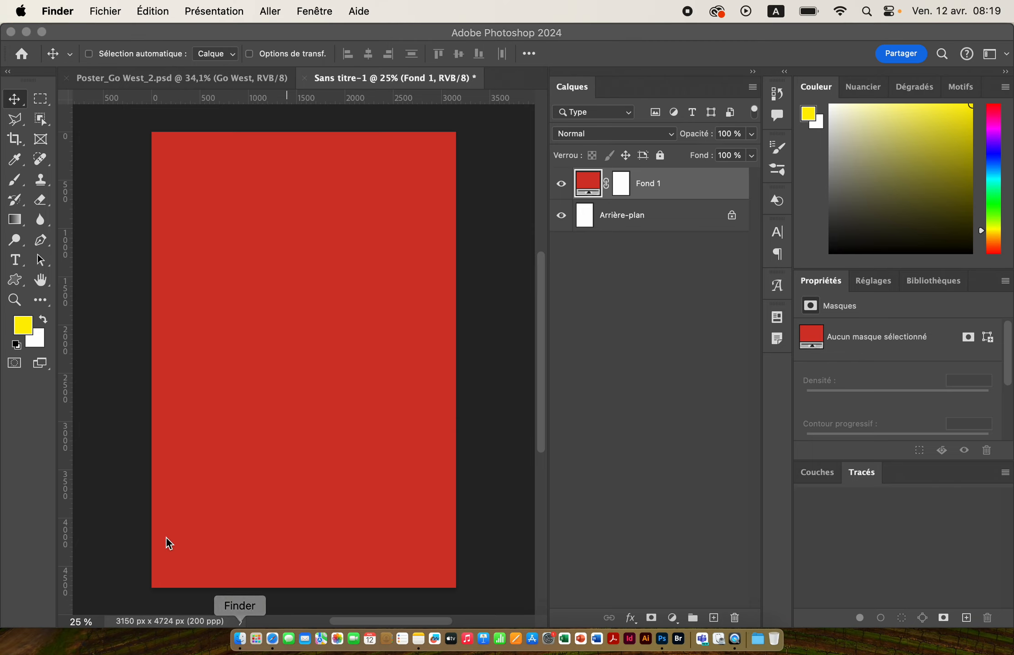
drag(432, 107, 522, 127)
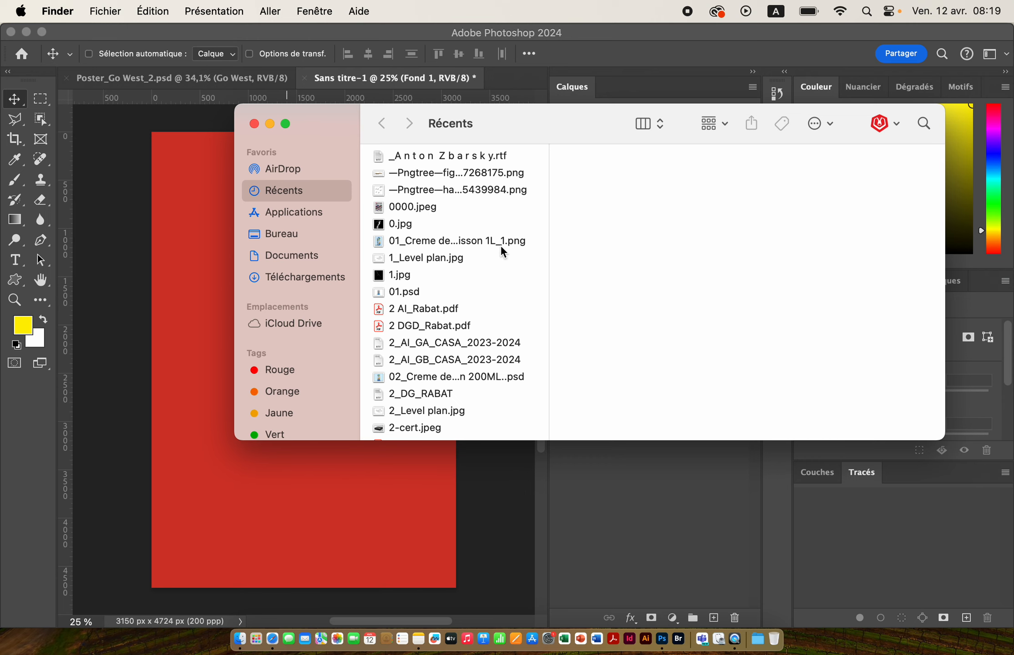
click(283, 235)
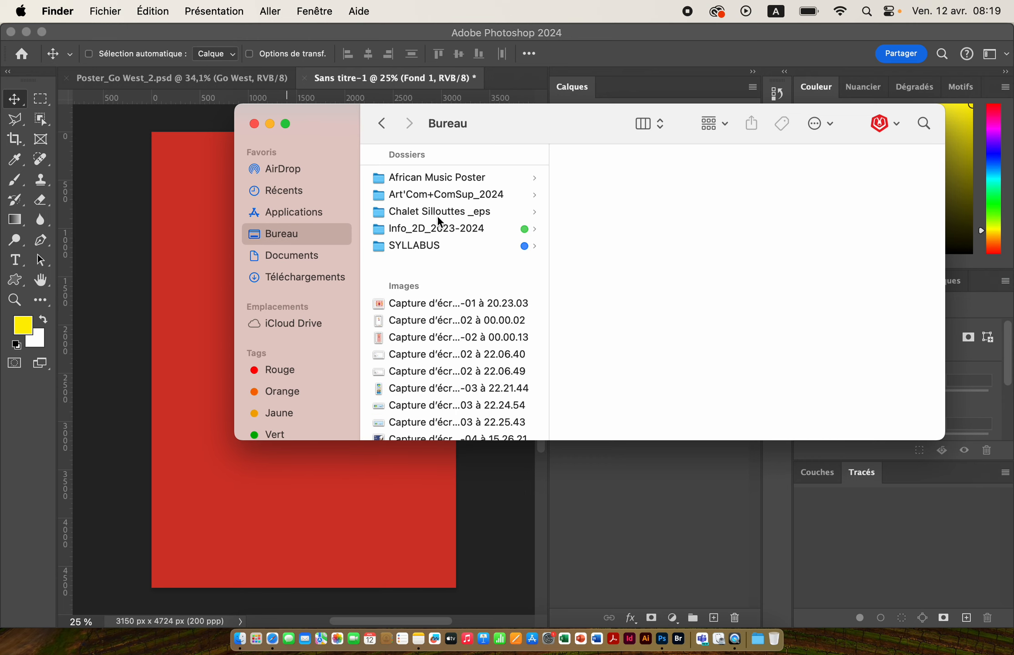
click(410, 229)
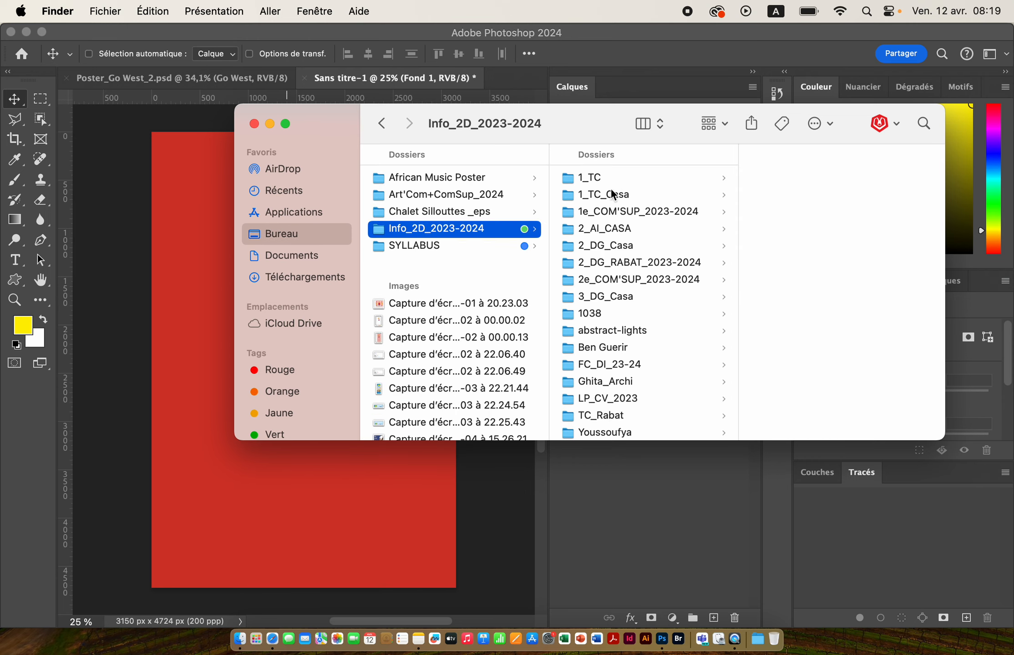
click(590, 195)
click(776, 212)
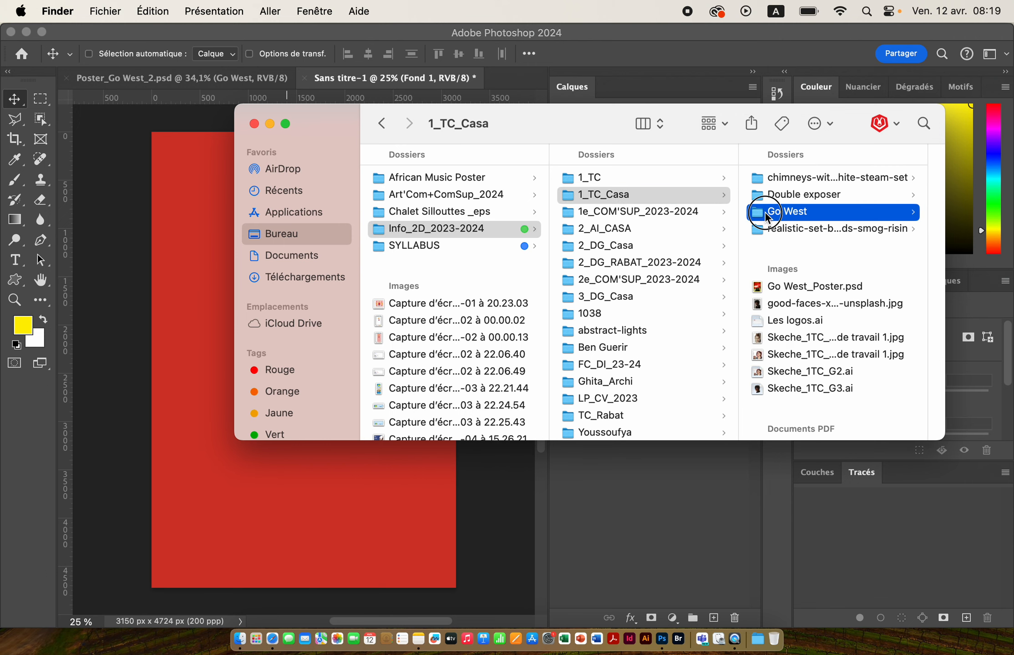
drag(542, 111, 483, 128)
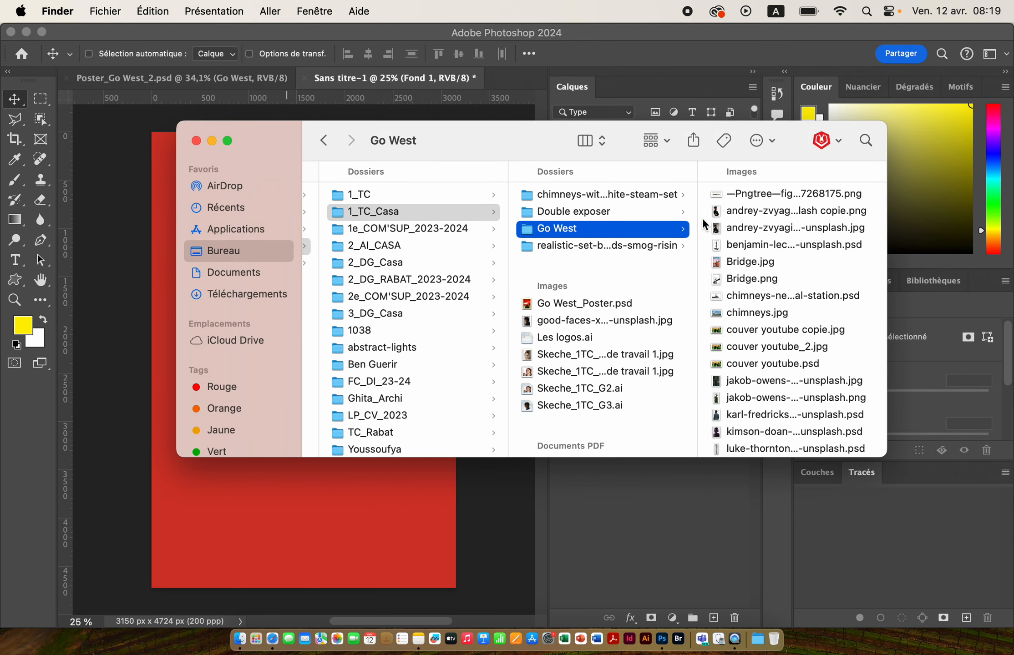
Place the obelisk skyline PSD into the poster and position it across the lower part of the canvas at about Y 2290 px
scroll(734, 349, down, 5)
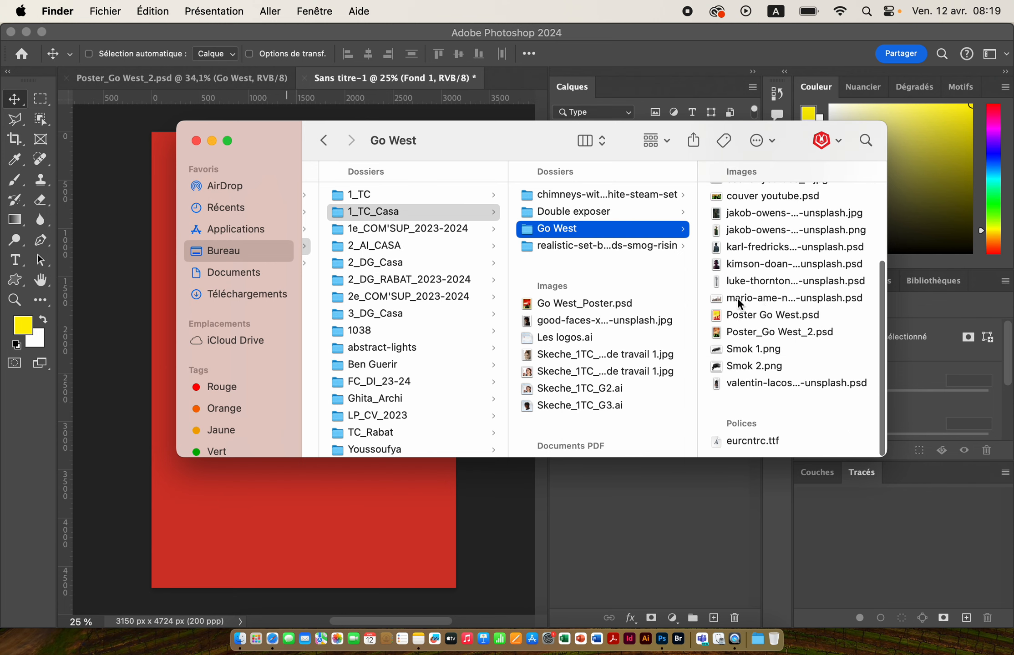
click(747, 298)
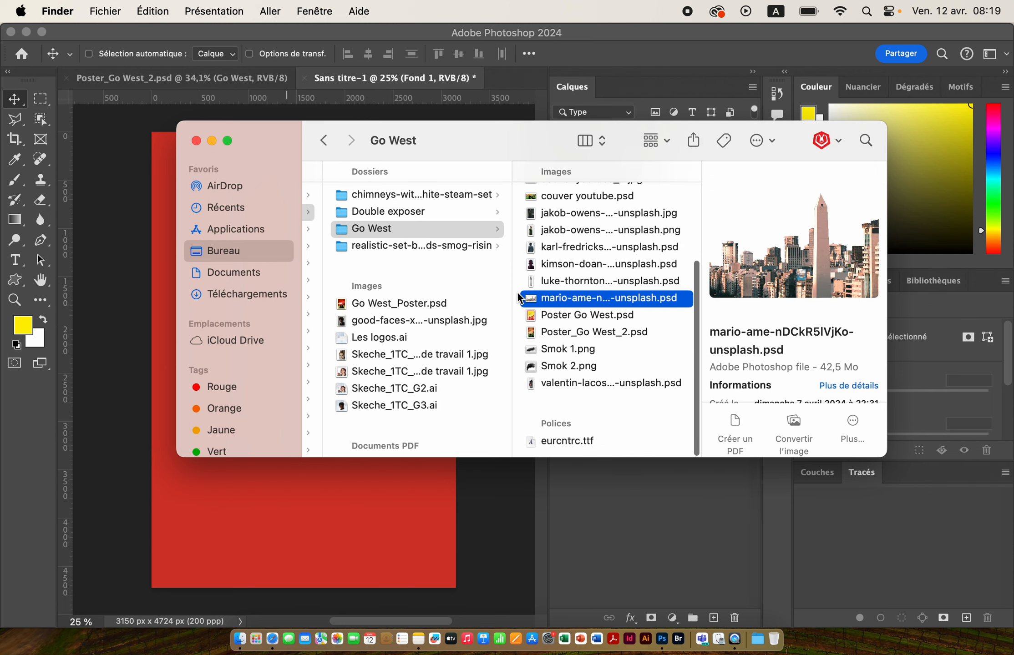
drag(517, 292, 339, 499)
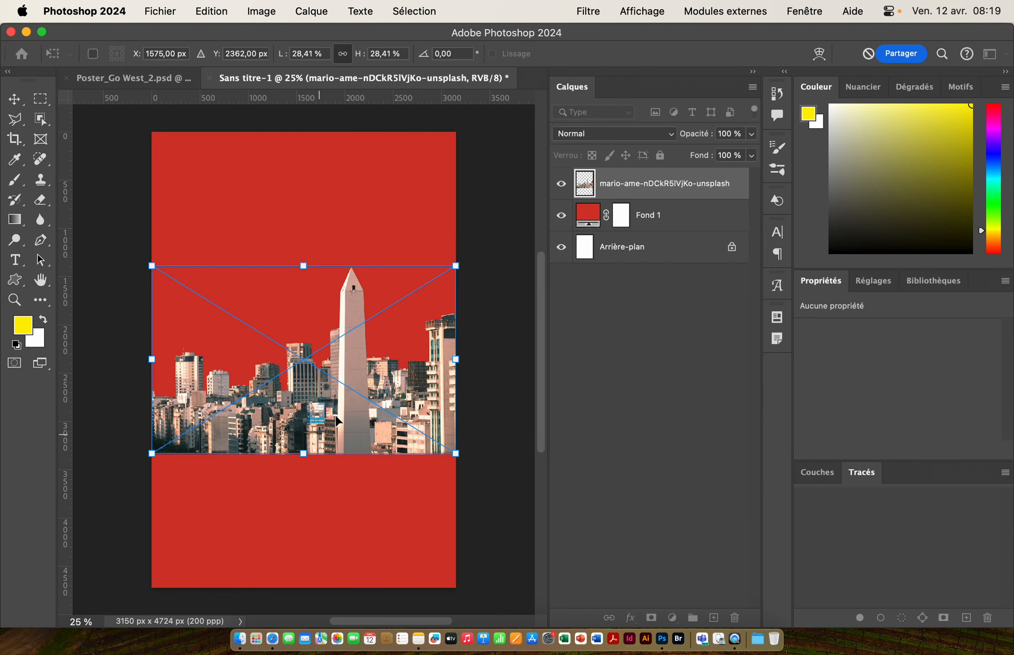
drag(338, 422, 349, 461)
key(Return)
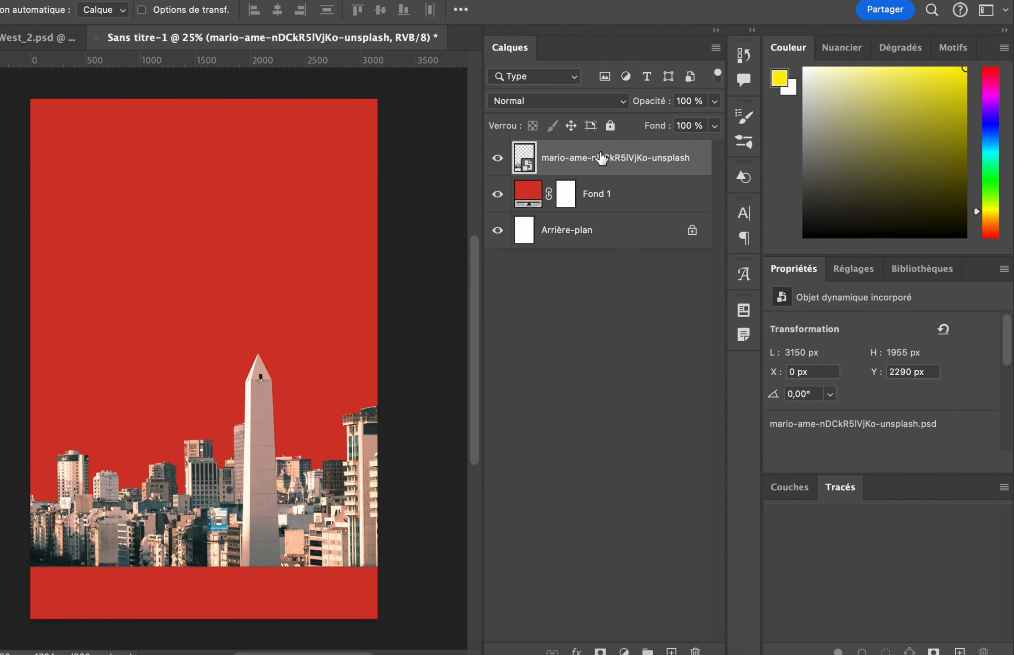
Rasterize the city skyline layer and desaturate it to black and white
right_click(601, 157)
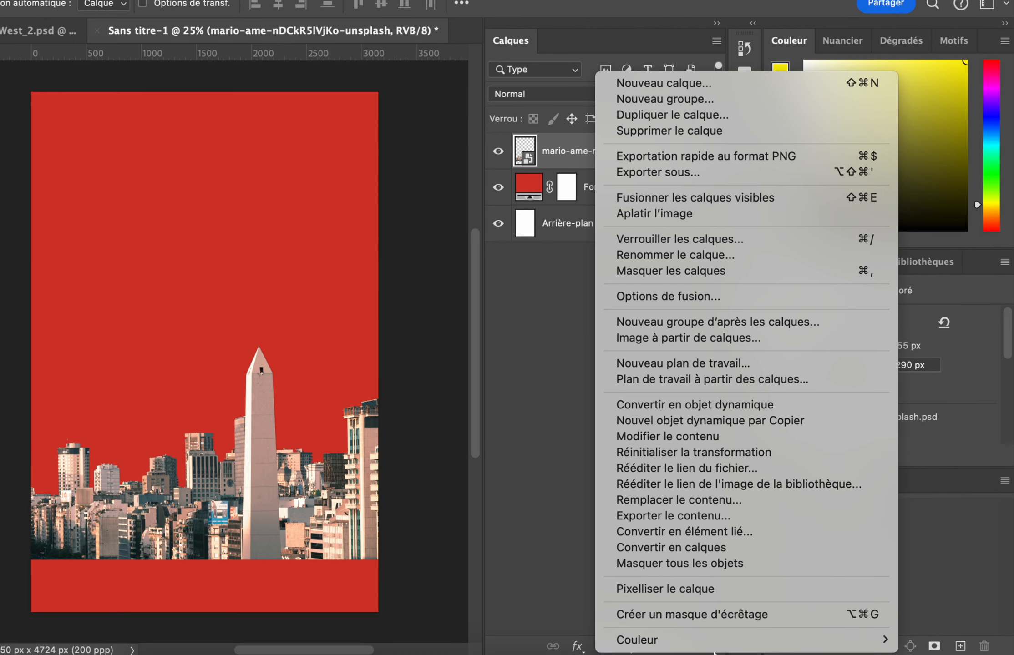
click(718, 592)
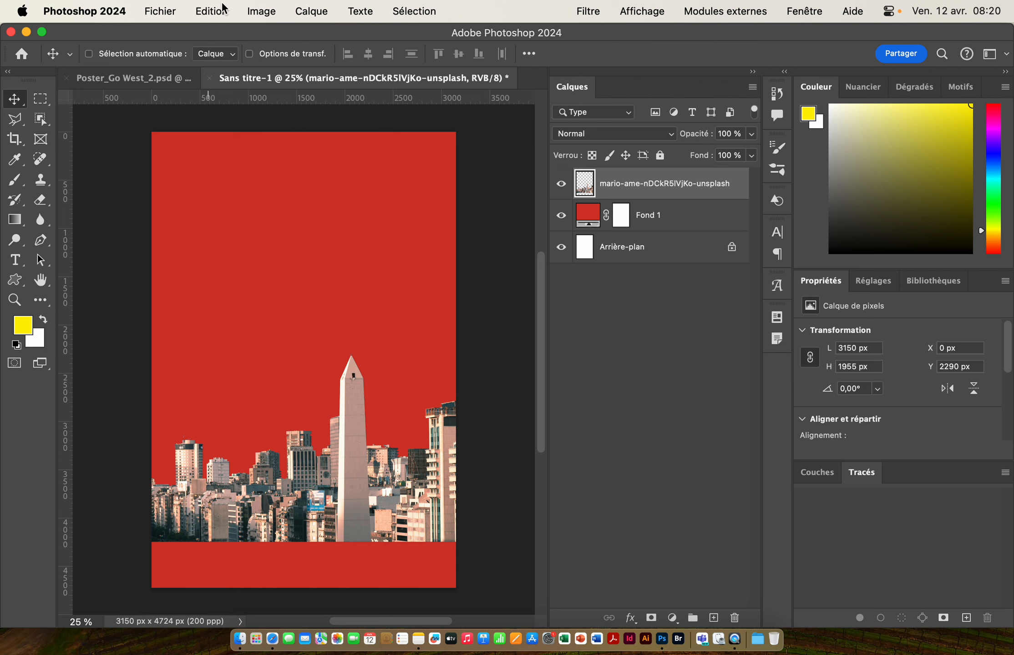
click(260, 12)
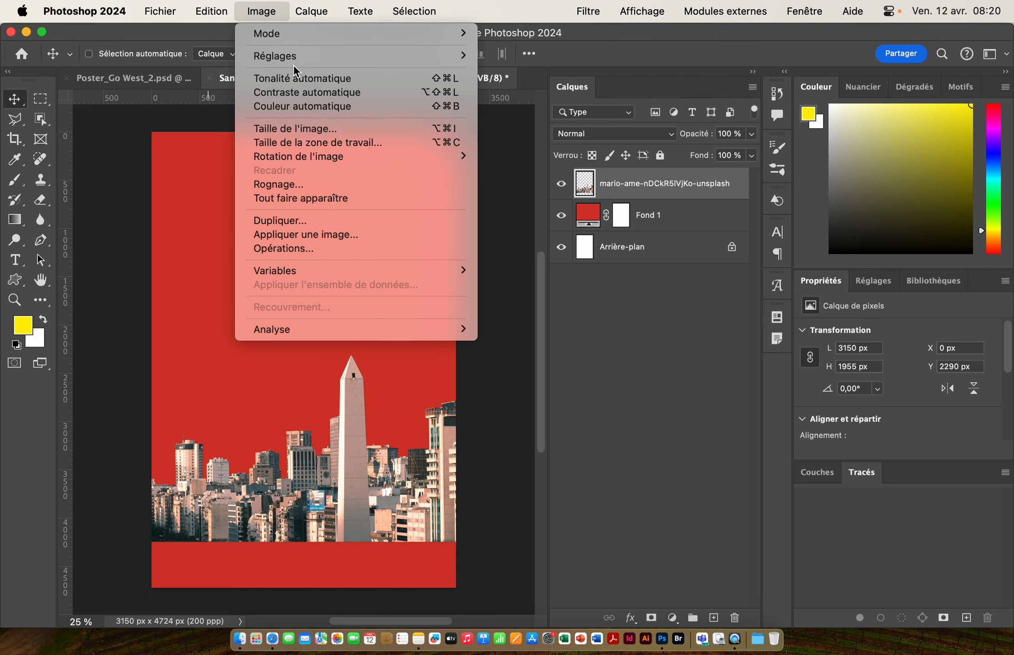
mouse_move(291, 58)
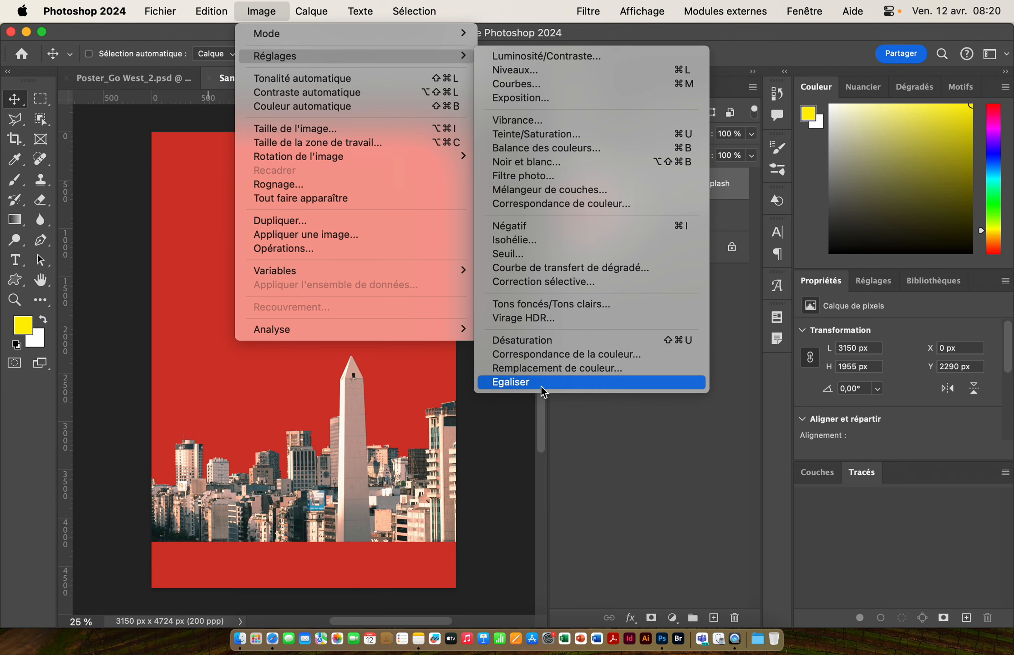
click(546, 342)
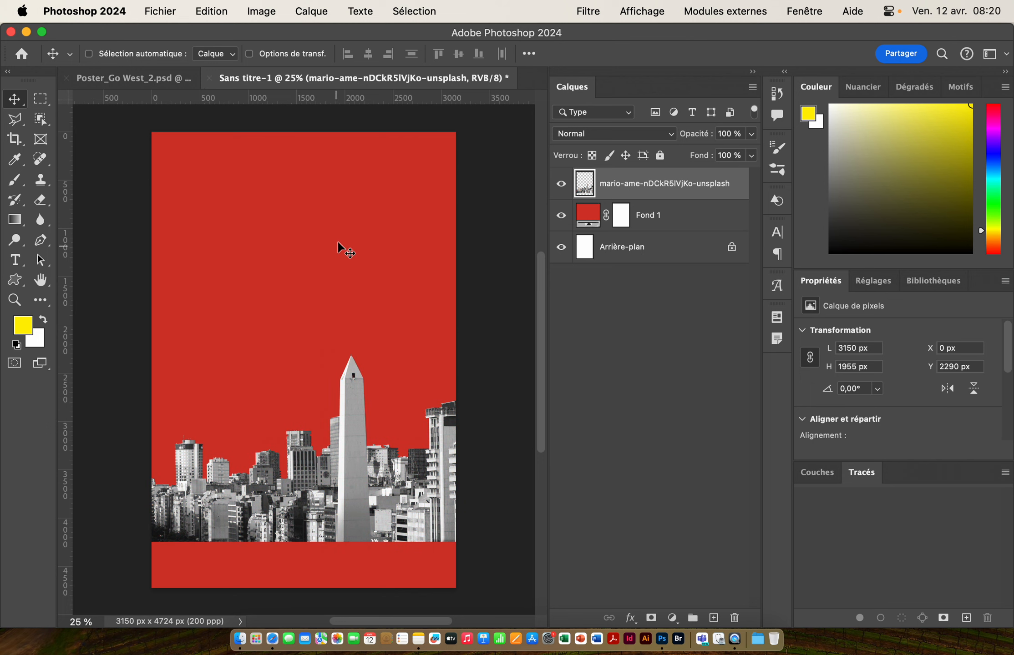
Return to the Go West folder in Finder and place chimneys-neglected-power-thermal-station.psd into the poster
key(super+Tab)
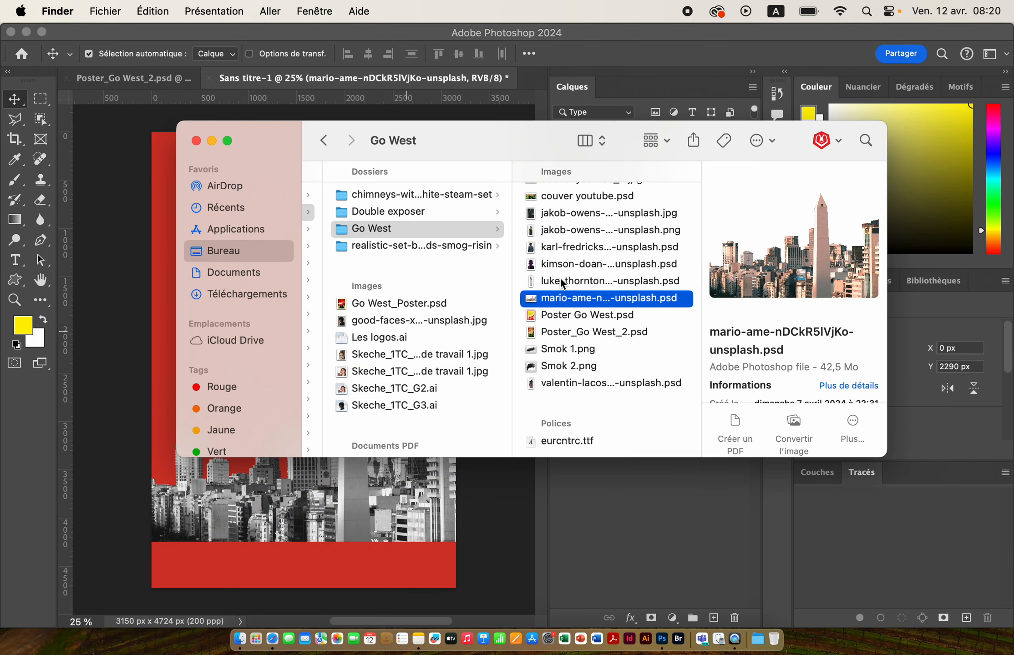
click(563, 282)
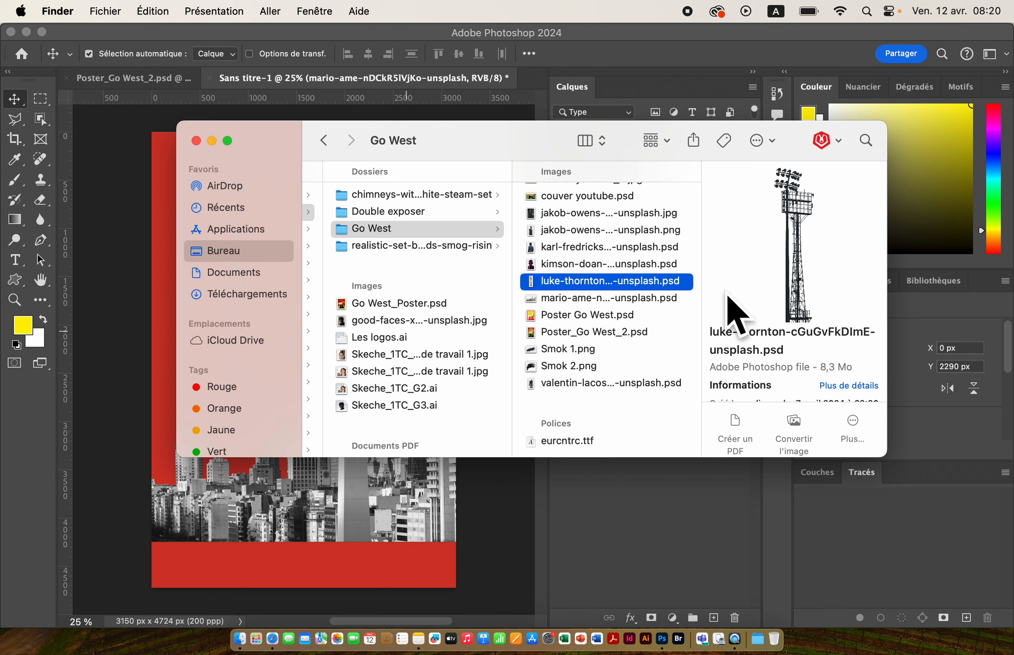
scroll(563, 291, up, 5)
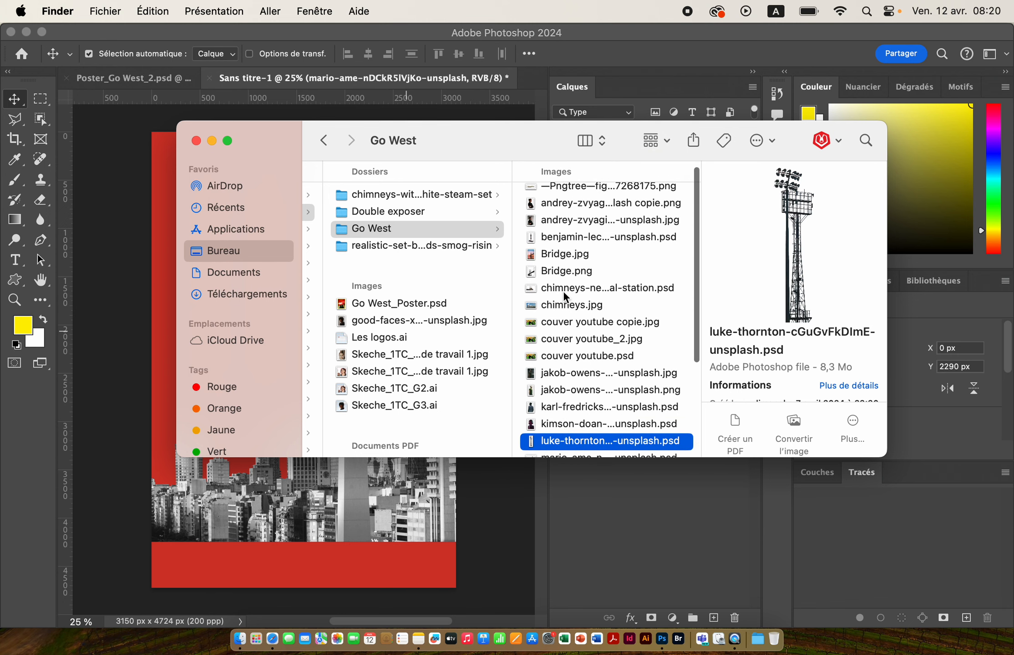
scroll(564, 291, down, 3)
scroll(578, 304, up, 5)
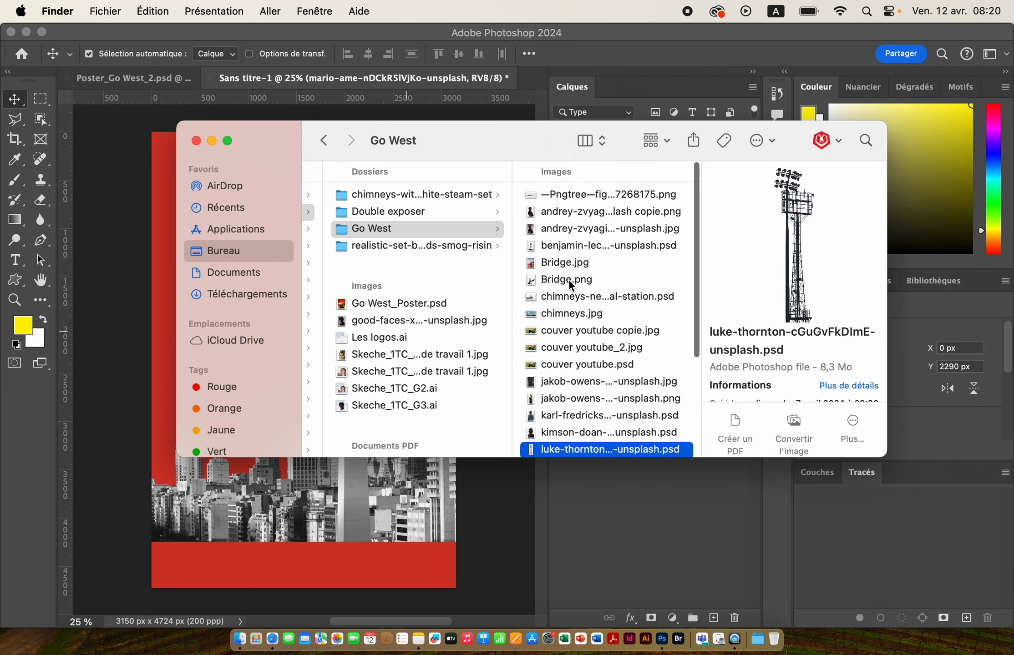
click(565, 297)
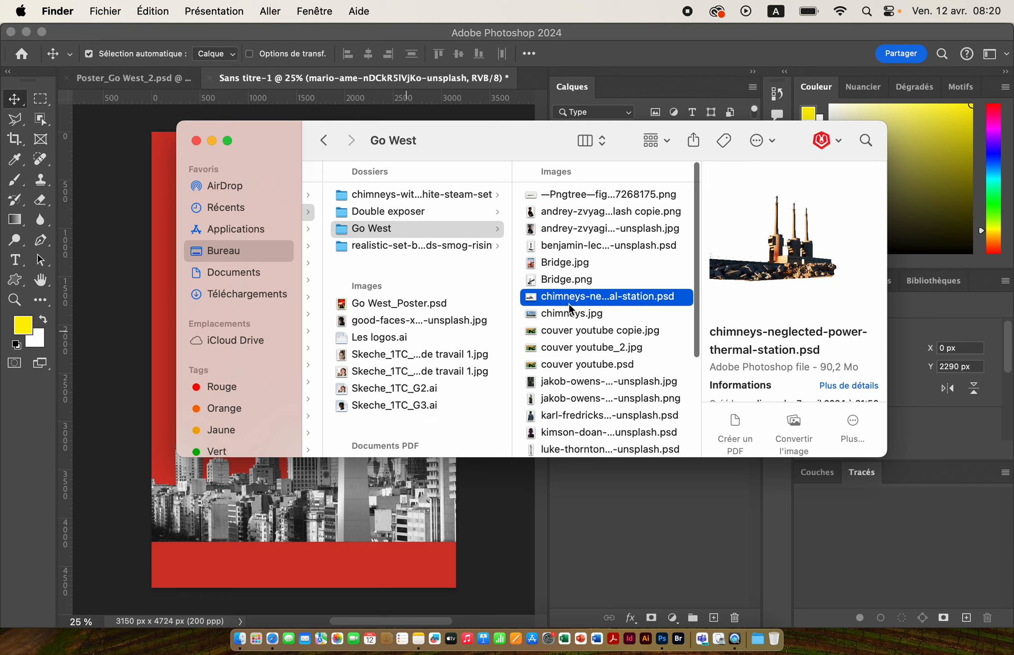
scroll(569, 302, down, 1)
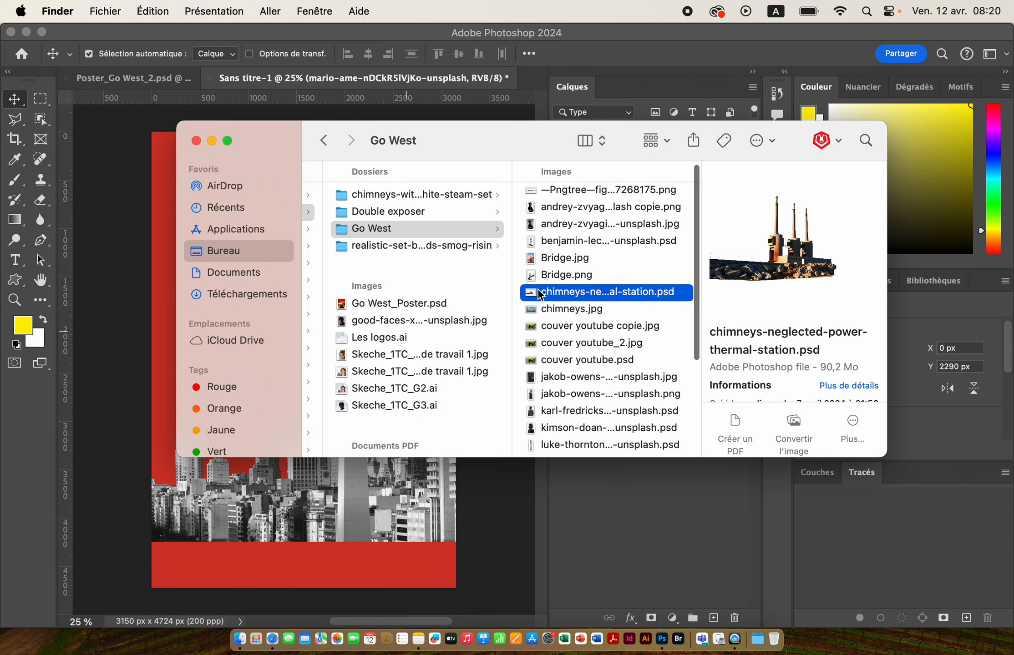
drag(534, 296, 296, 518)
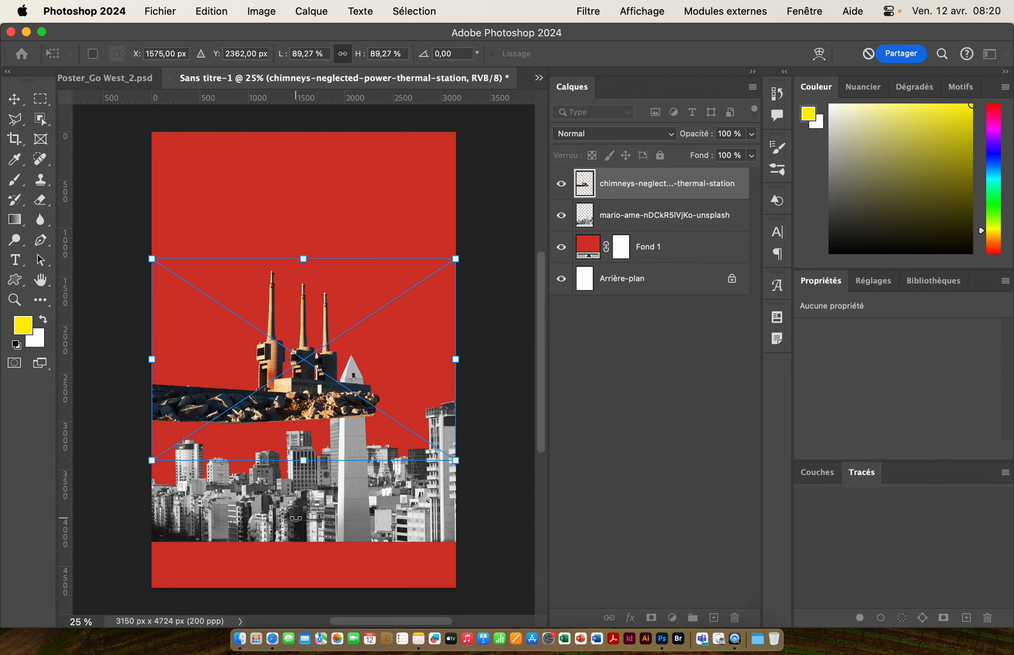
Flip the chimneys image horizontally, scale it to about 2362 × 1609 px and position it over the skyline's left side
right_click(291, 315)
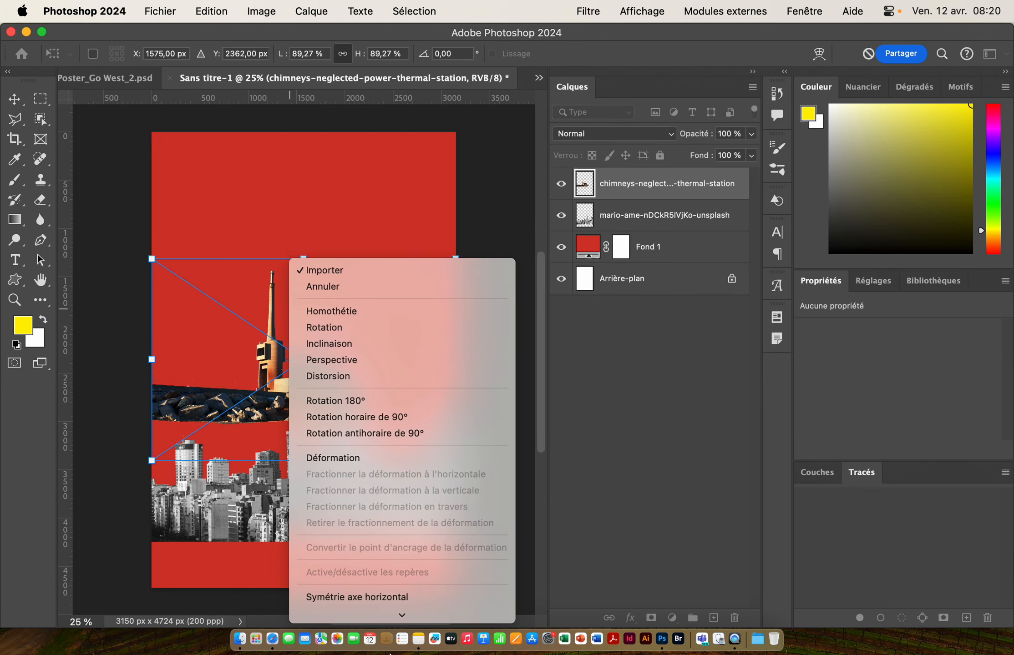
click(217, 301)
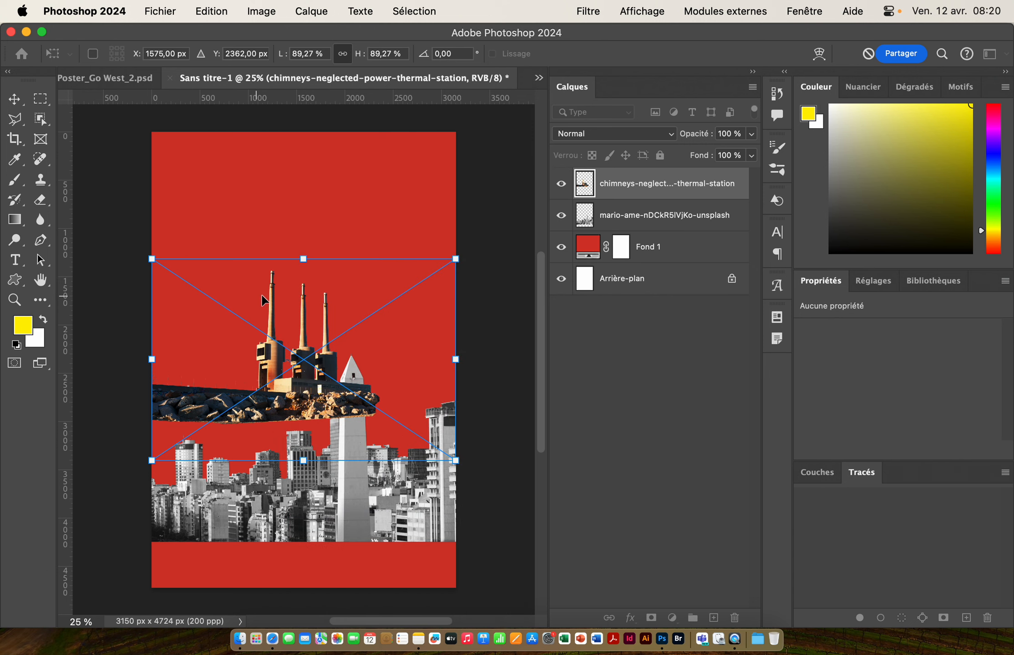
right_click(249, 296)
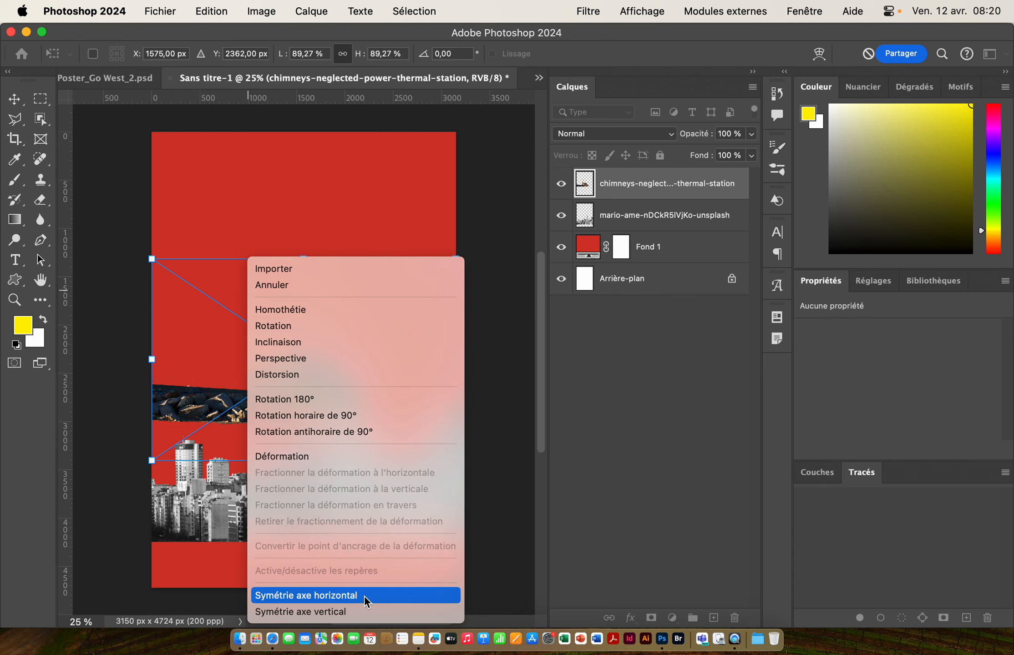
click(354, 599)
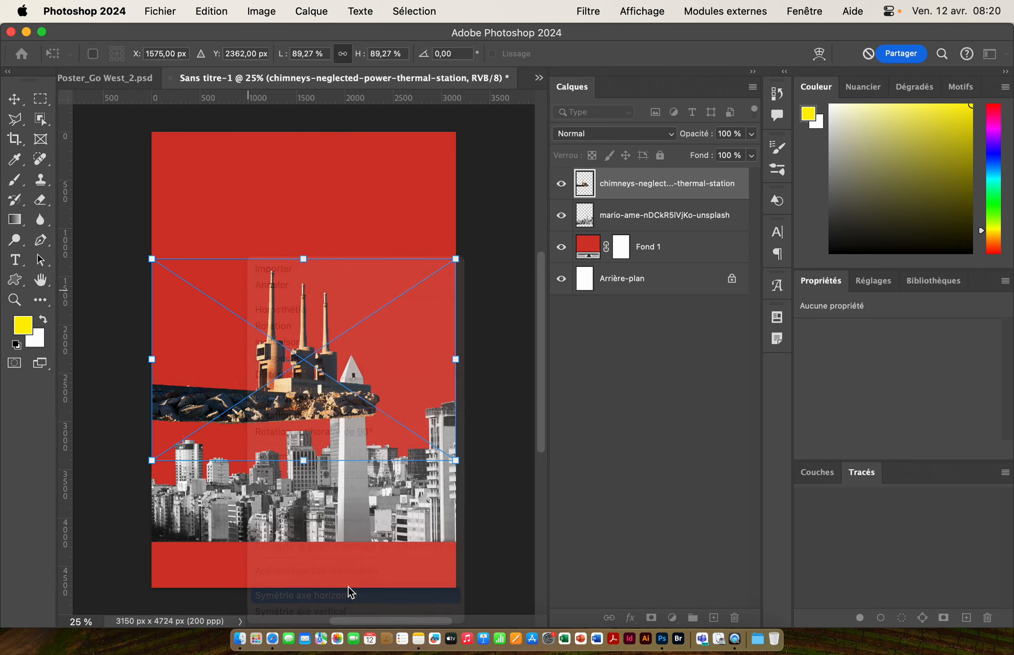
drag(321, 348, 201, 426)
key(Return)
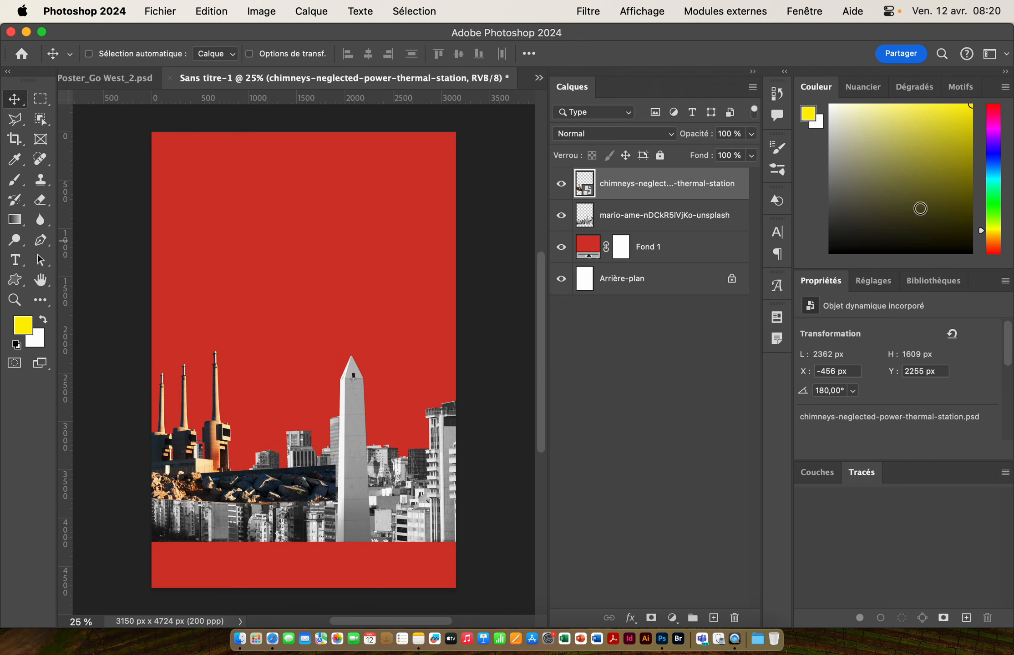
Move the chimneys layer beneath the city skyline layer and rasterize it
drag(732, 187, 656, 224)
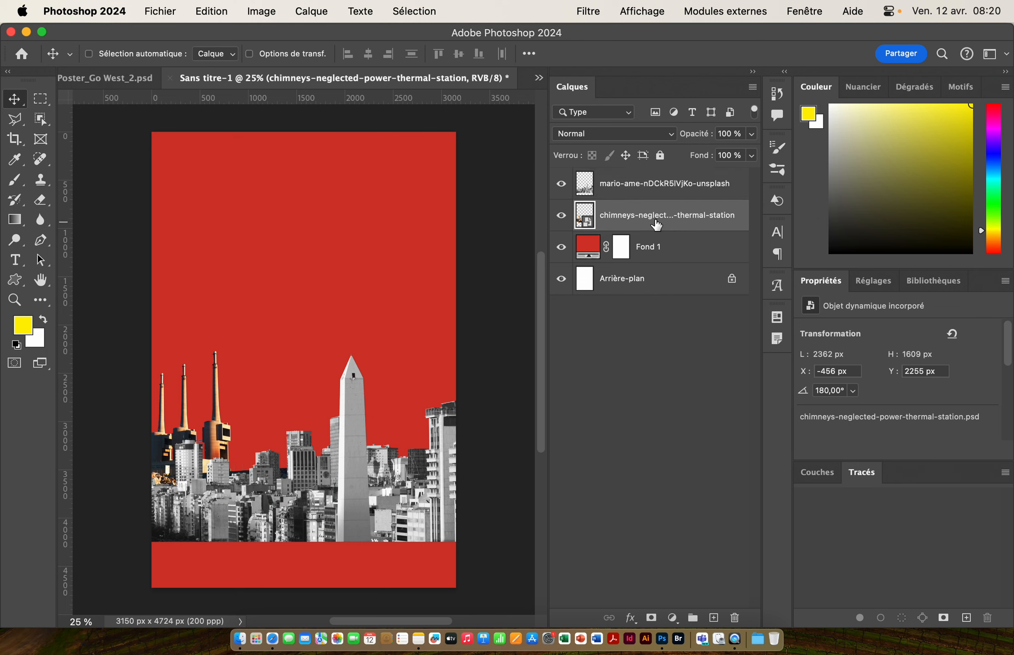
right_click(657, 214)
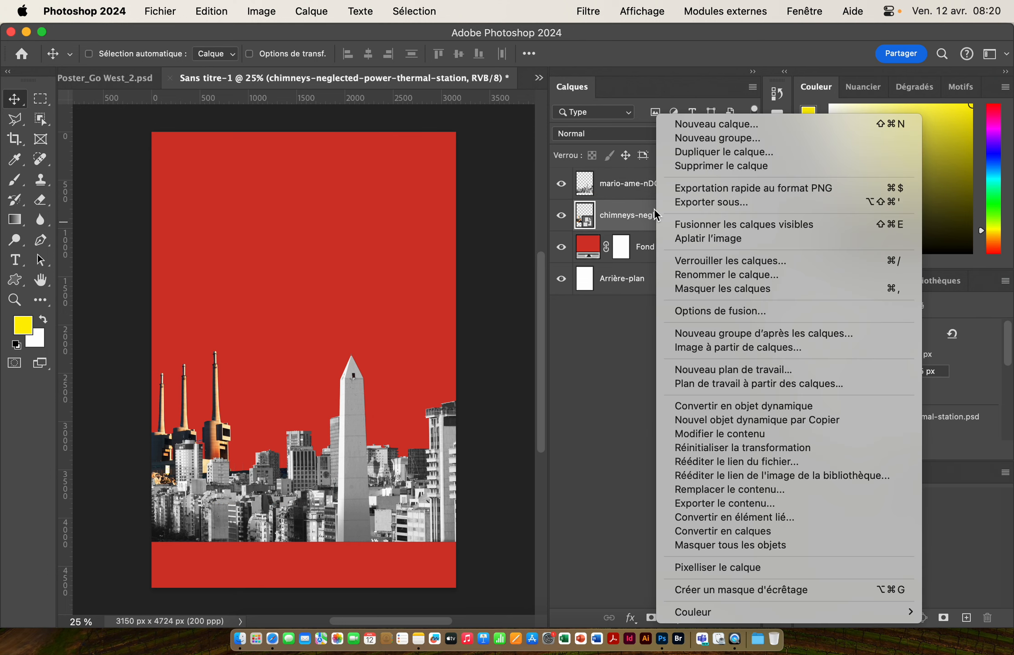
click(748, 568)
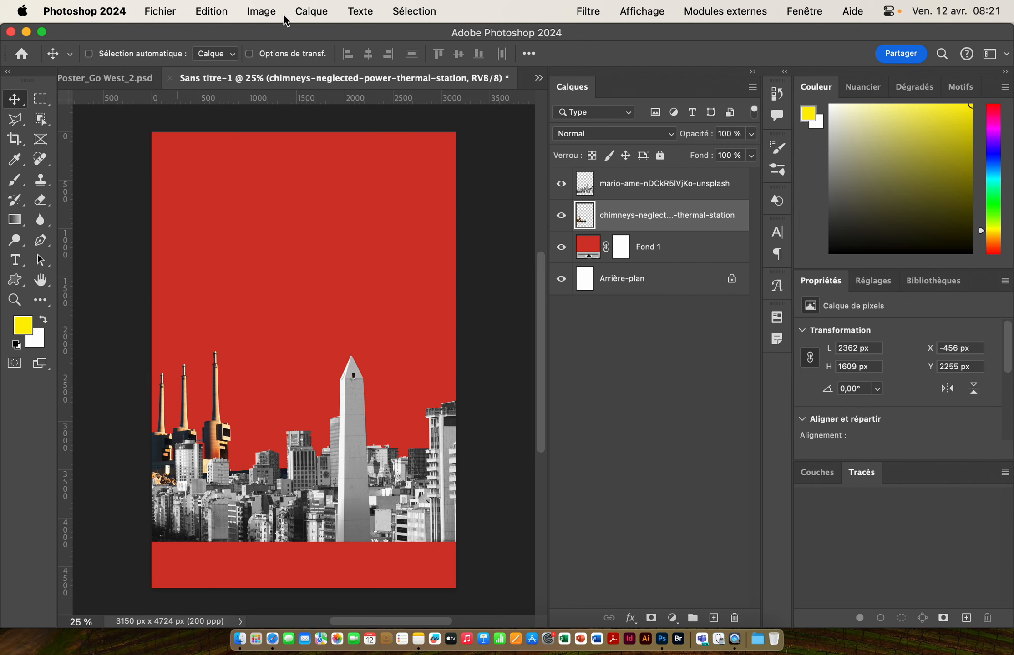
Convert the chimneys layer to black and white using the Noir maximal preset
click(259, 12)
mouse_move(335, 57)
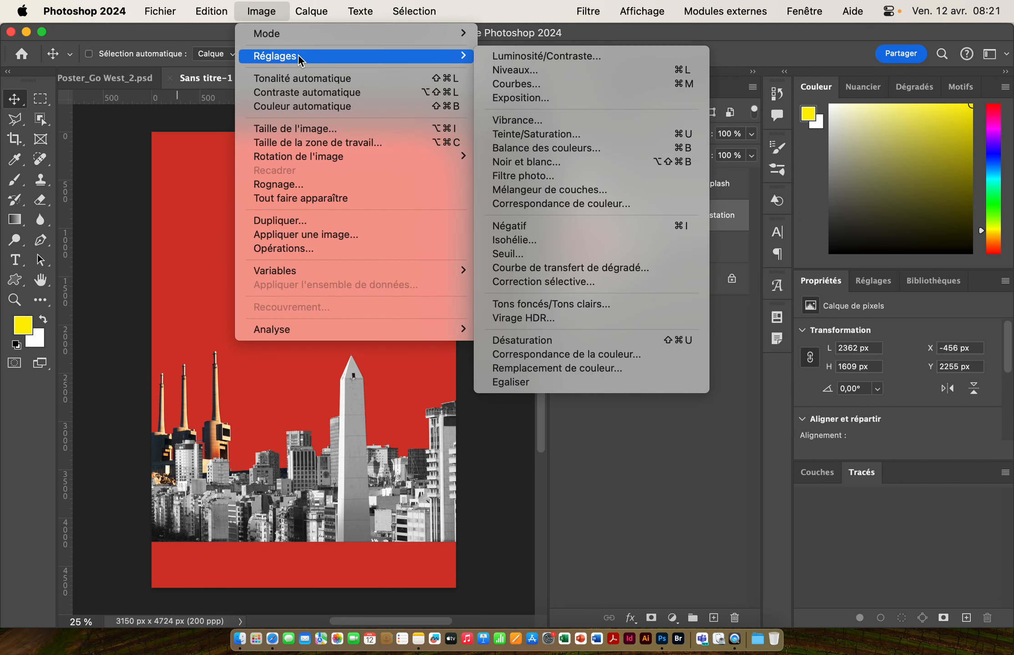
click(537, 162)
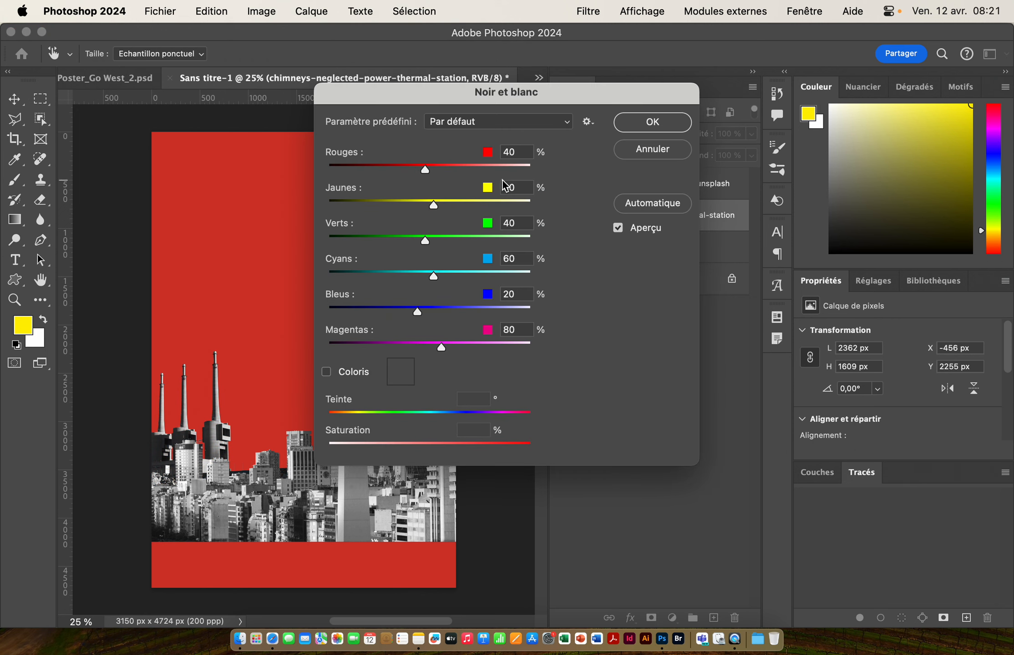
click(454, 121)
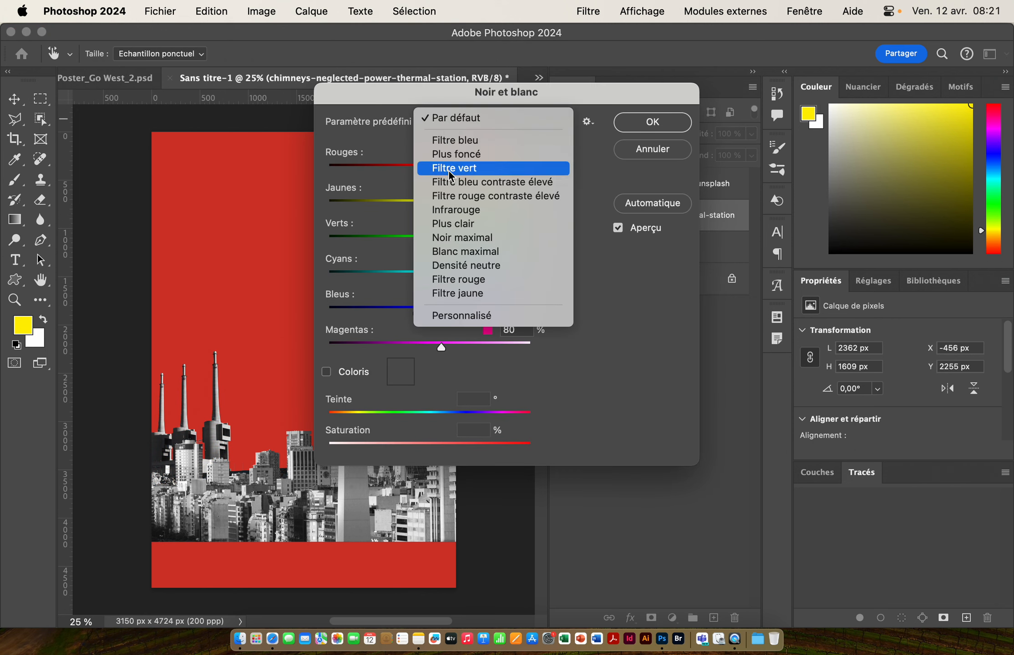
click(475, 244)
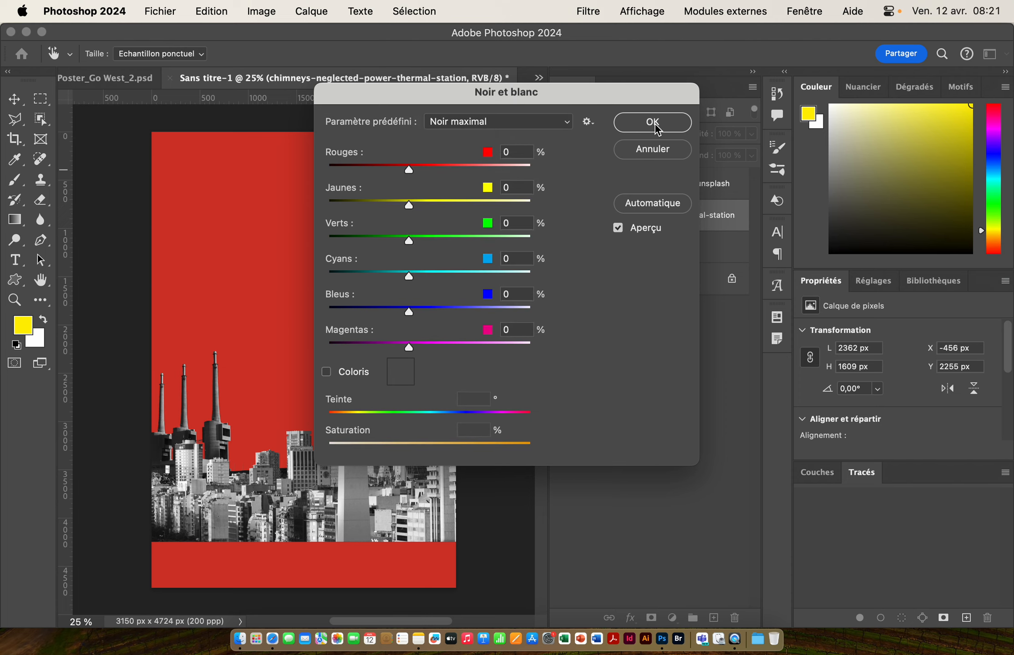
drag(538, 95, 686, 103)
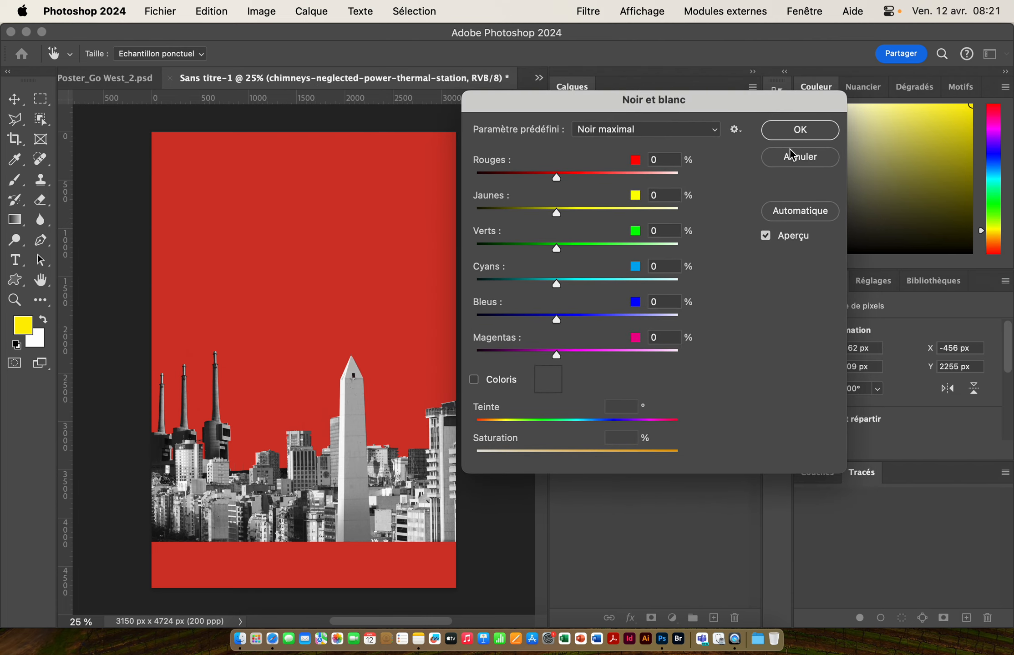
click(804, 133)
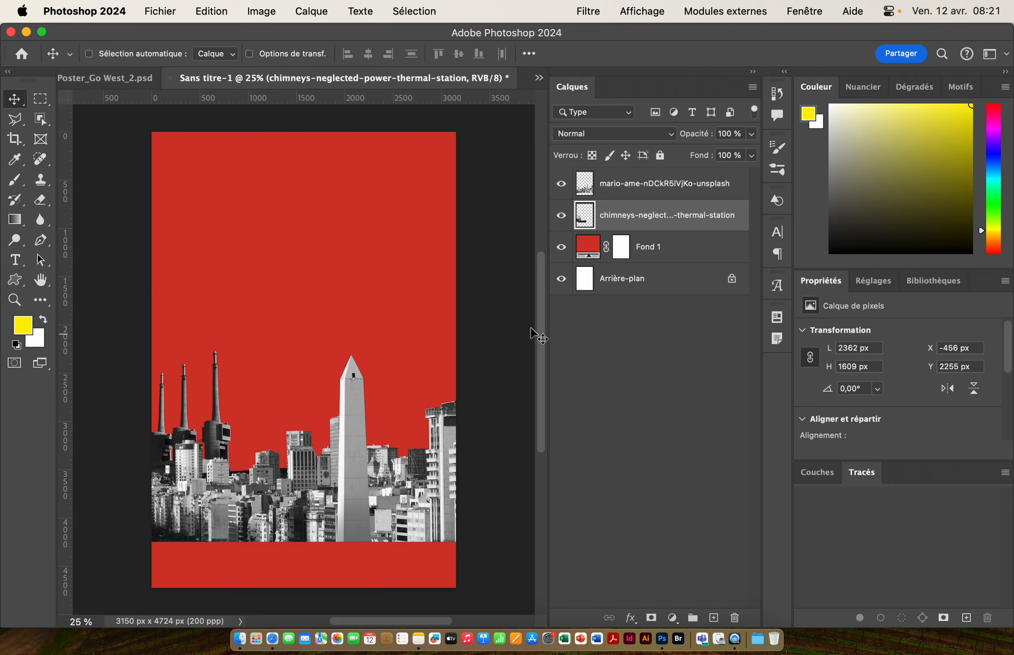
Apply a Levels adjustment to the chimneys layer and move it down to about X -472, Y 2362 px
click(259, 11)
mouse_move(355, 56)
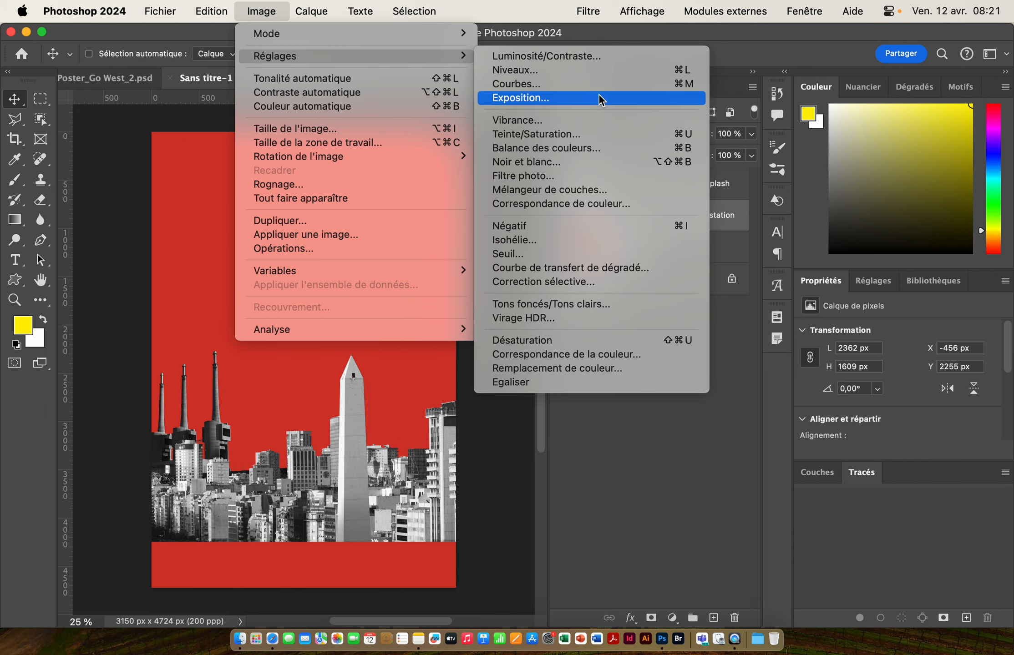
click(570, 72)
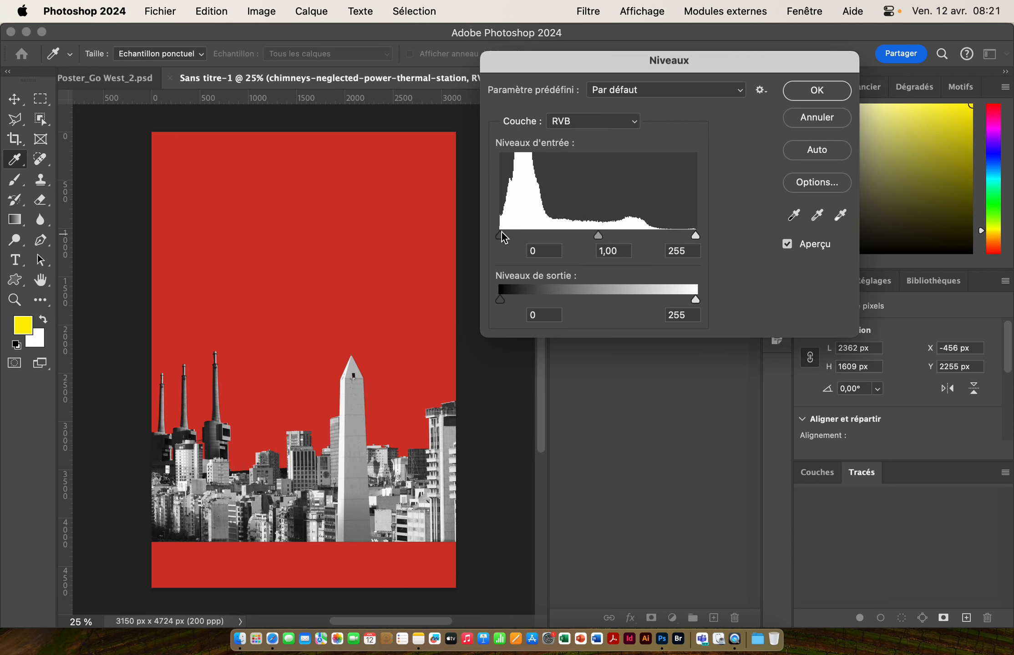
mouse_move(504, 237)
mouse_down()
mouse_move(536, 237)
mouse_move(441, 230)
mouse_up()
click(827, 96)
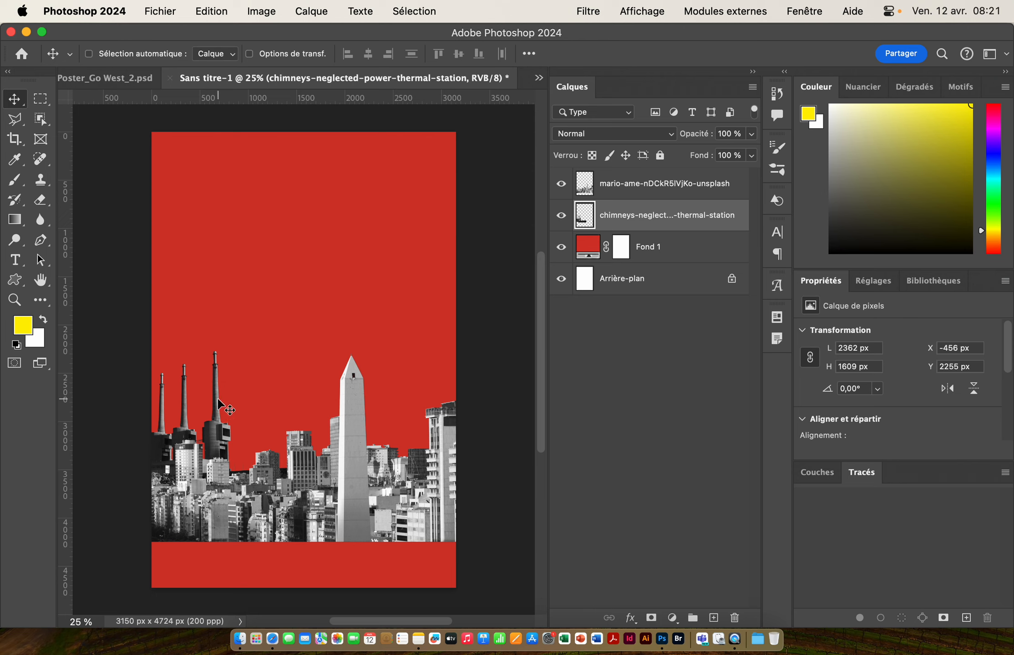
drag(218, 403, 217, 409)
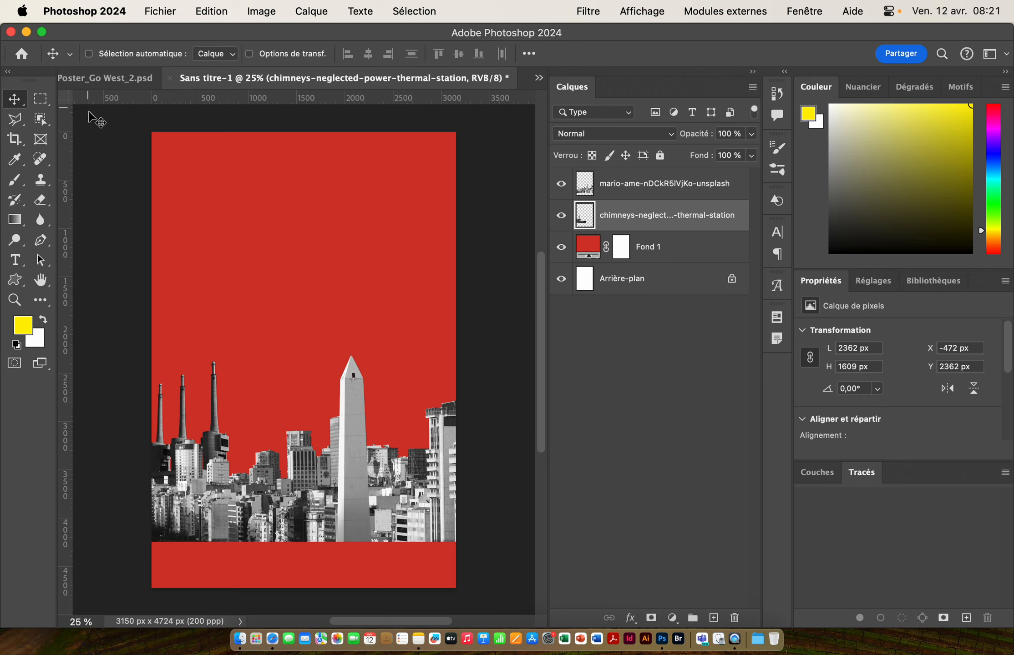
Switch to the Go West folder in Finder and place Smok 1.png into the poster near the chimneys
click(240, 639)
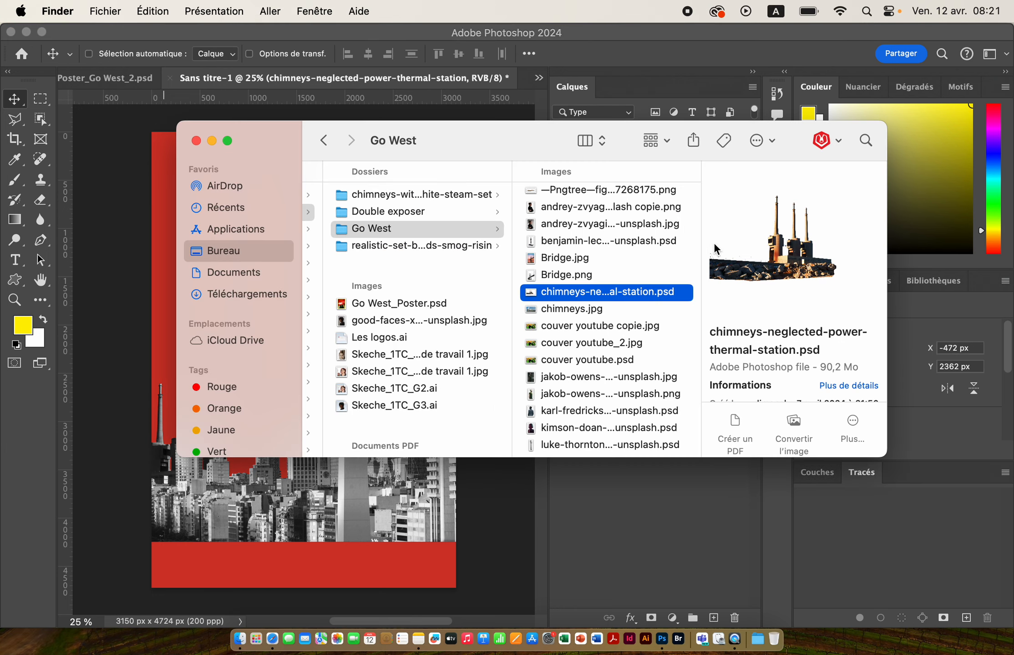
scroll(601, 357, down, 4)
scroll(600, 357, down, 3)
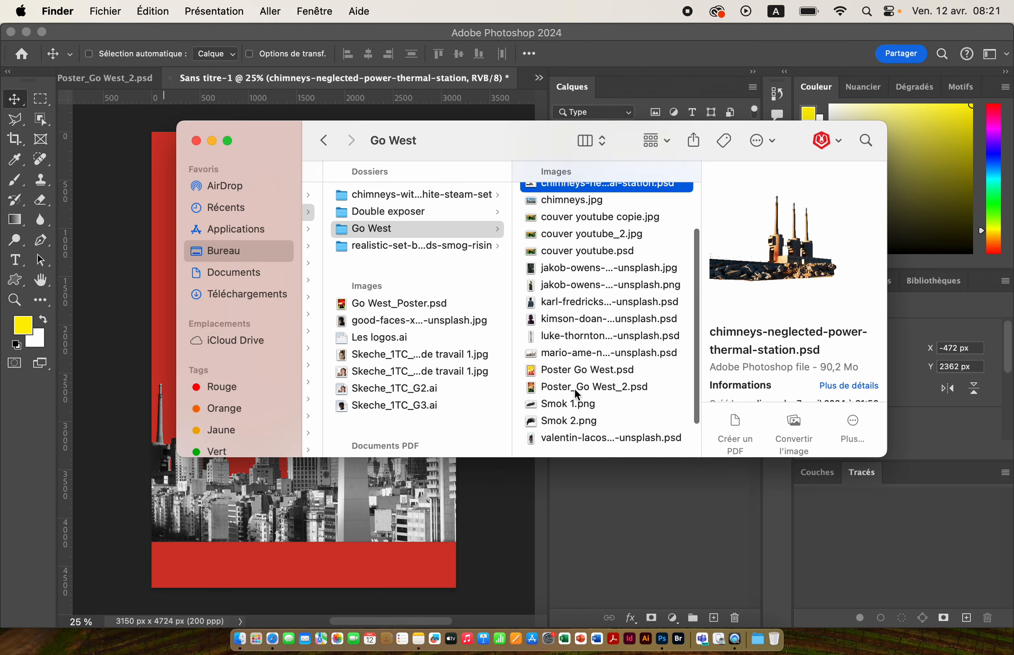
click(551, 349)
click(554, 369)
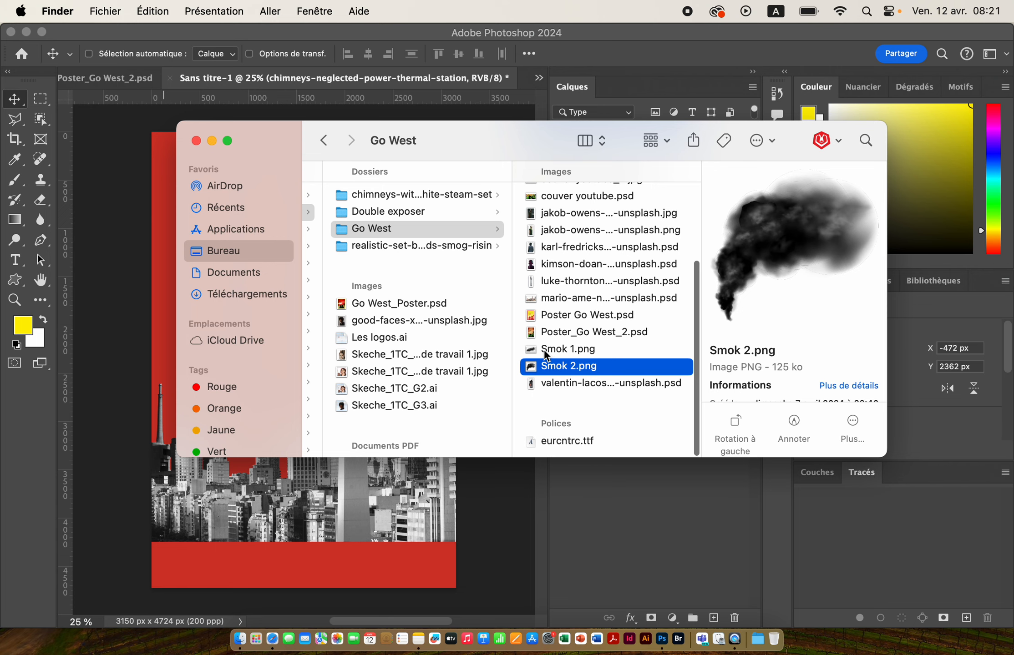
drag(546, 355, 189, 367)
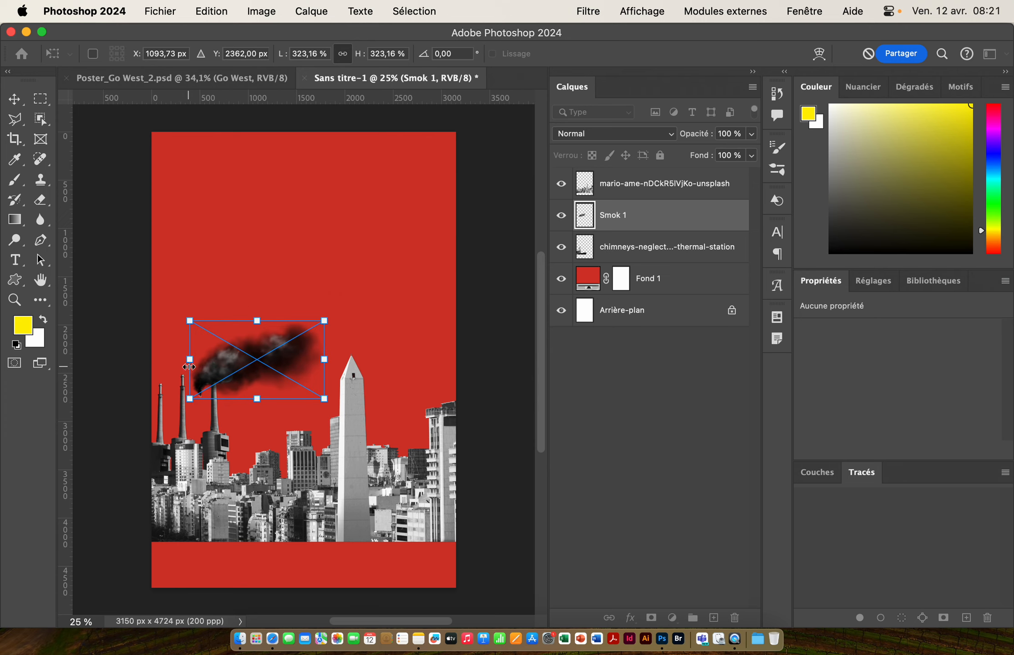
Position the smoke's base on the tip of the tallest chimney and rotate it about 2.65°
scroll(190, 372, up, 5)
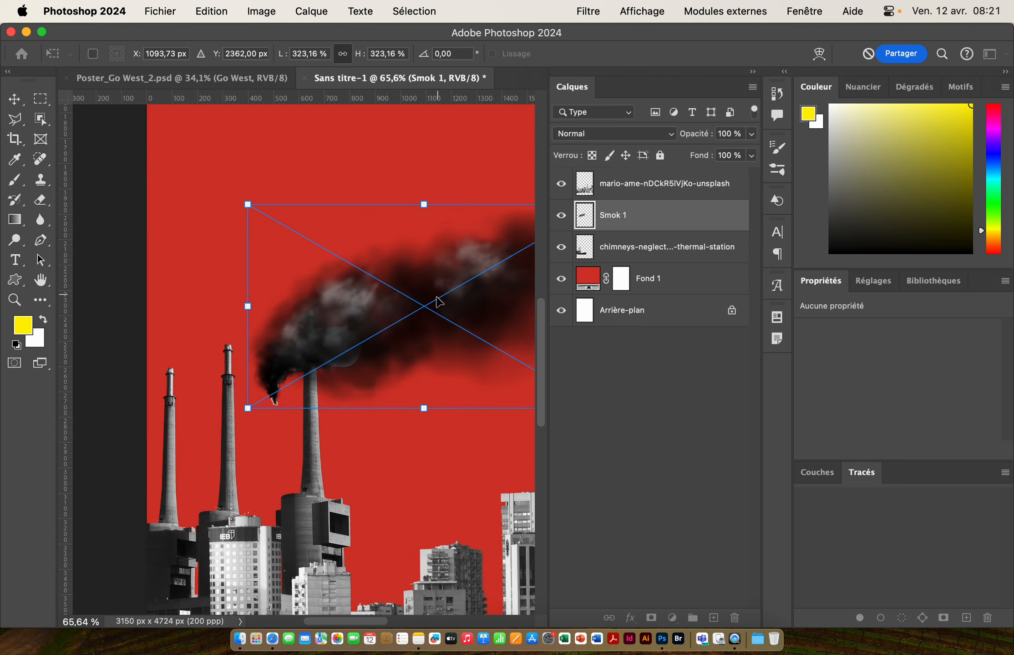
drag(436, 297, 263, 314)
drag(191, 333, 228, 246)
drag(503, 273, 503, 288)
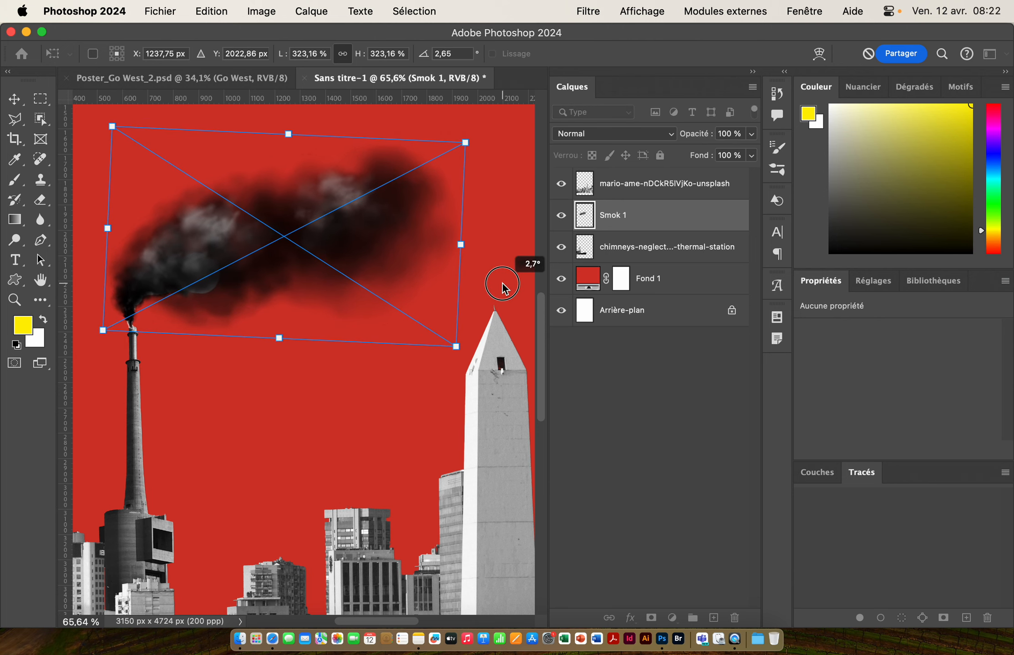
drag(206, 257, 207, 261)
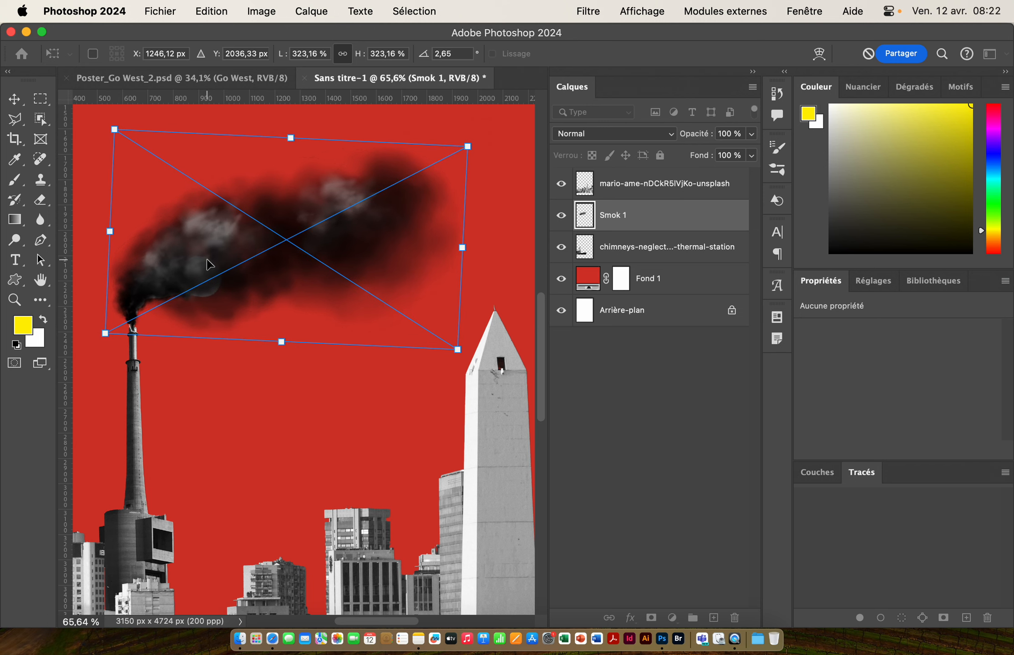
Enlarge the smoke to about 407%, realign its base with the tallest chimney's mouth and commit the placement
drag(314, 242, 245, 273)
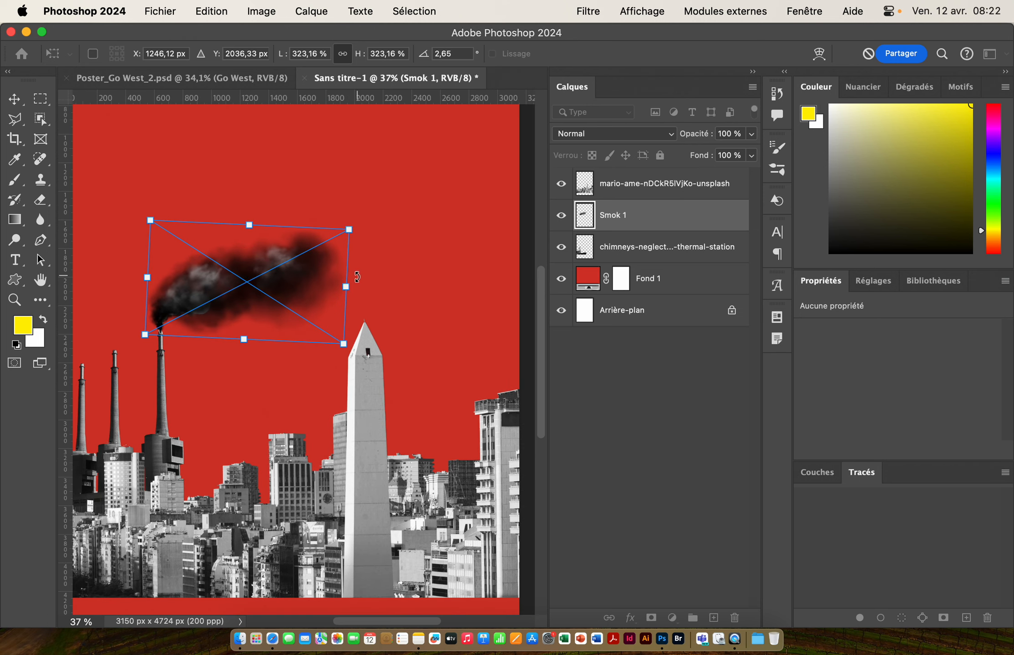
drag(347, 287, 397, 288)
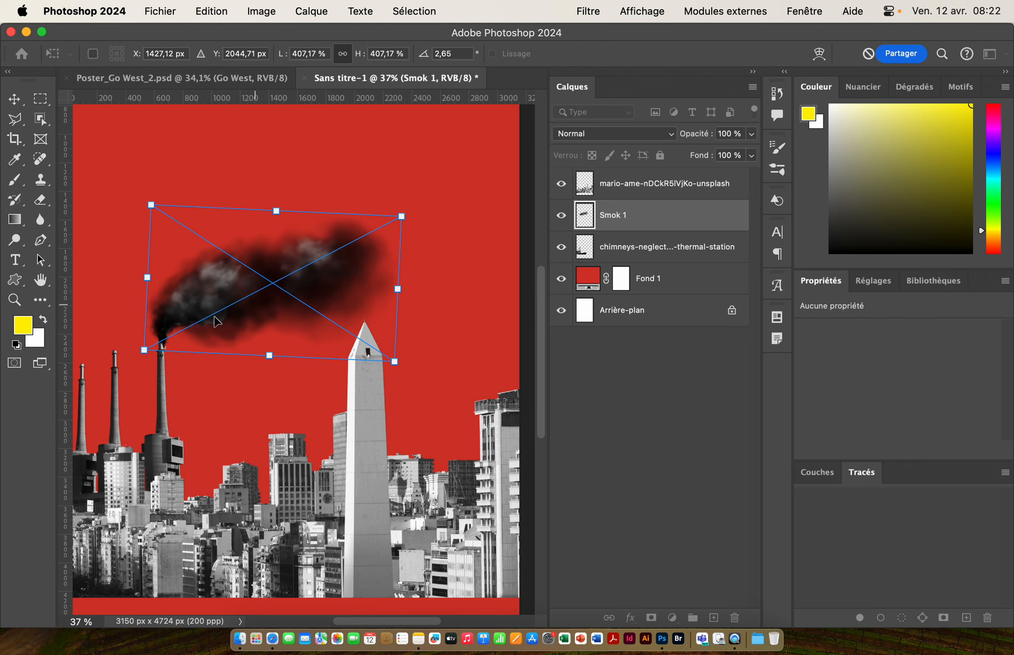
click(181, 338)
drag(166, 316, 159, 293)
key(Return)
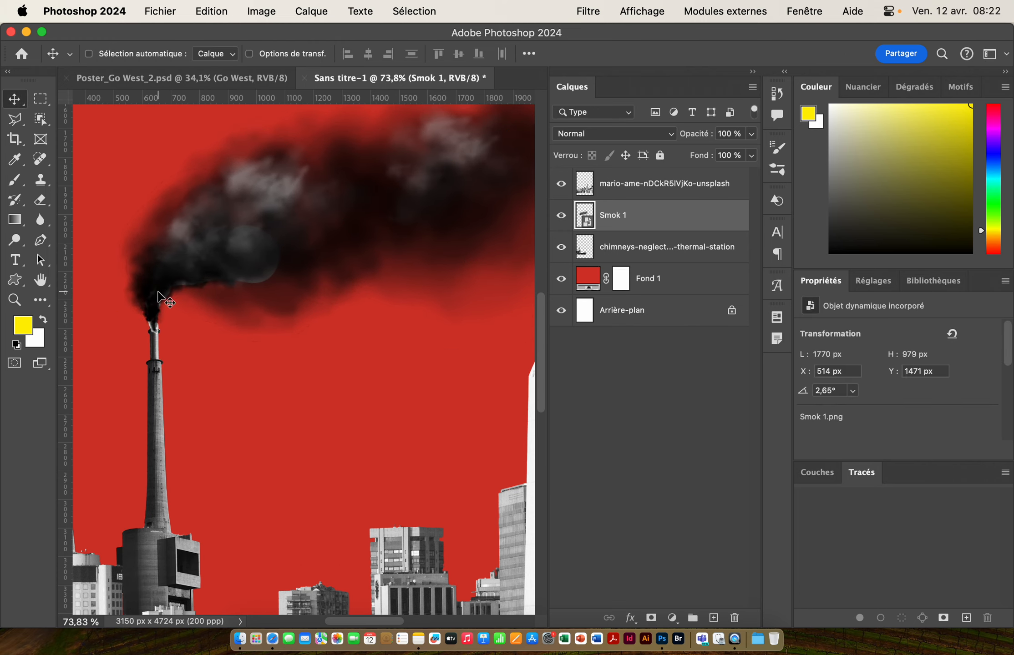
Rasterize the Smok 1 layer and invert it to turn the black smoke white
scroll(368, 327, down, 5)
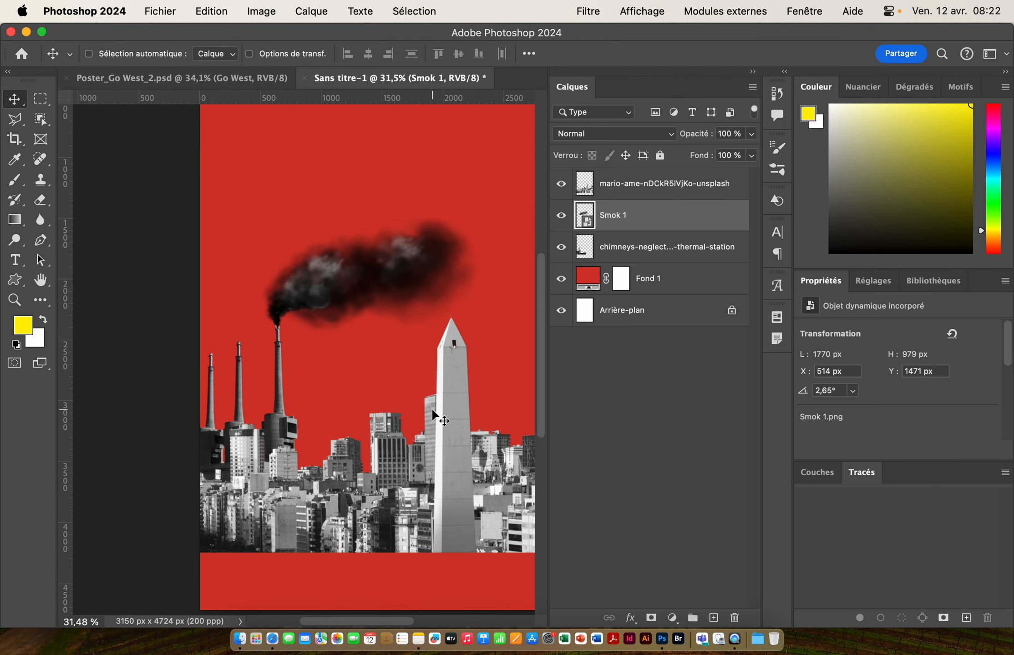
right_click(655, 216)
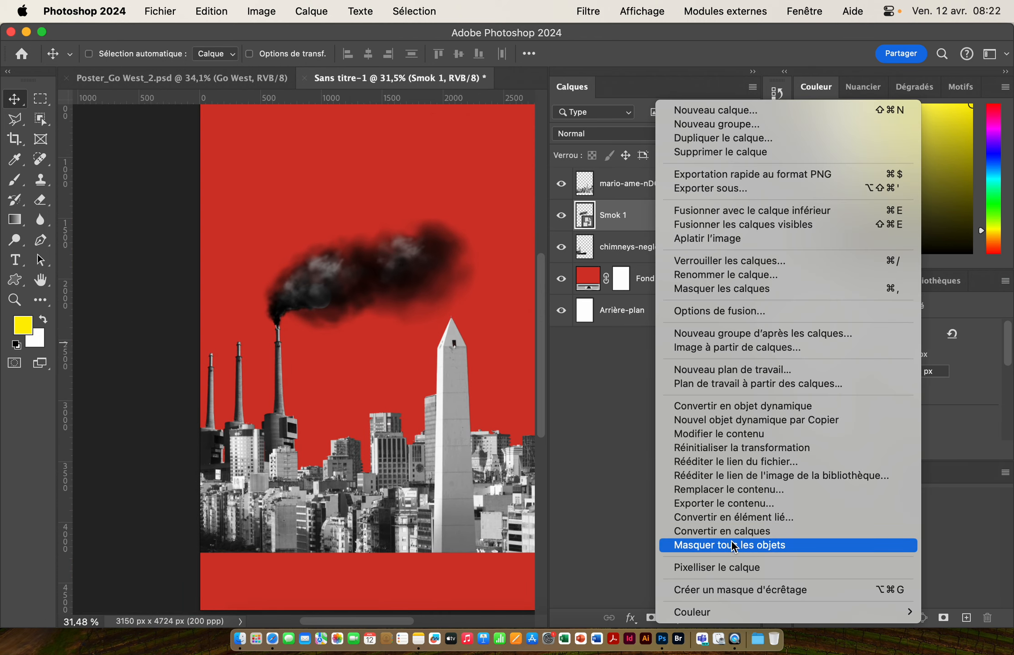
click(735, 568)
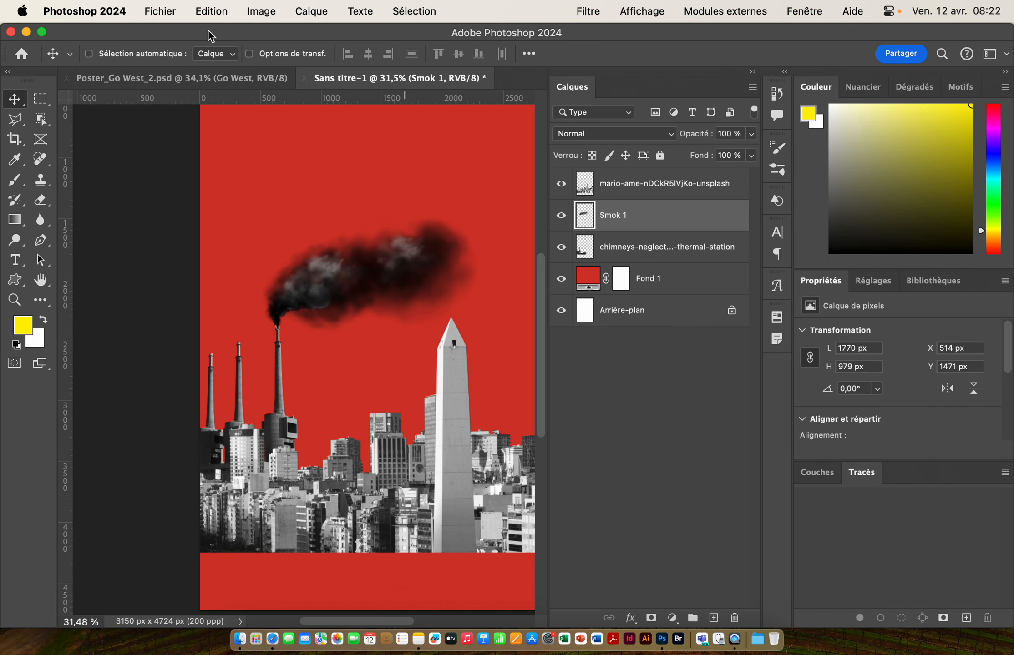
click(263, 14)
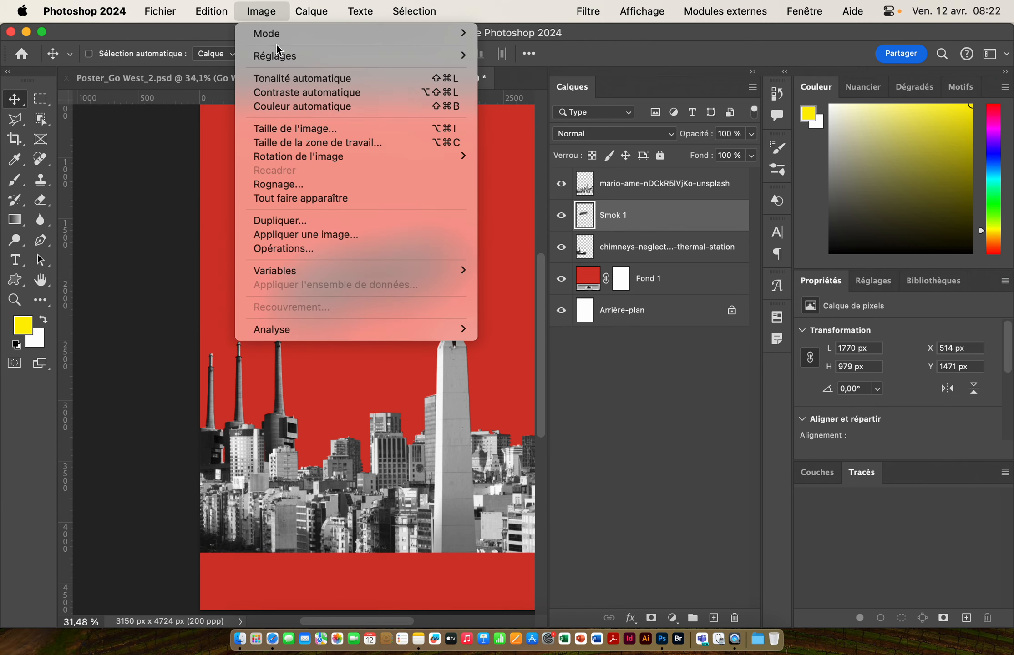
mouse_move(291, 55)
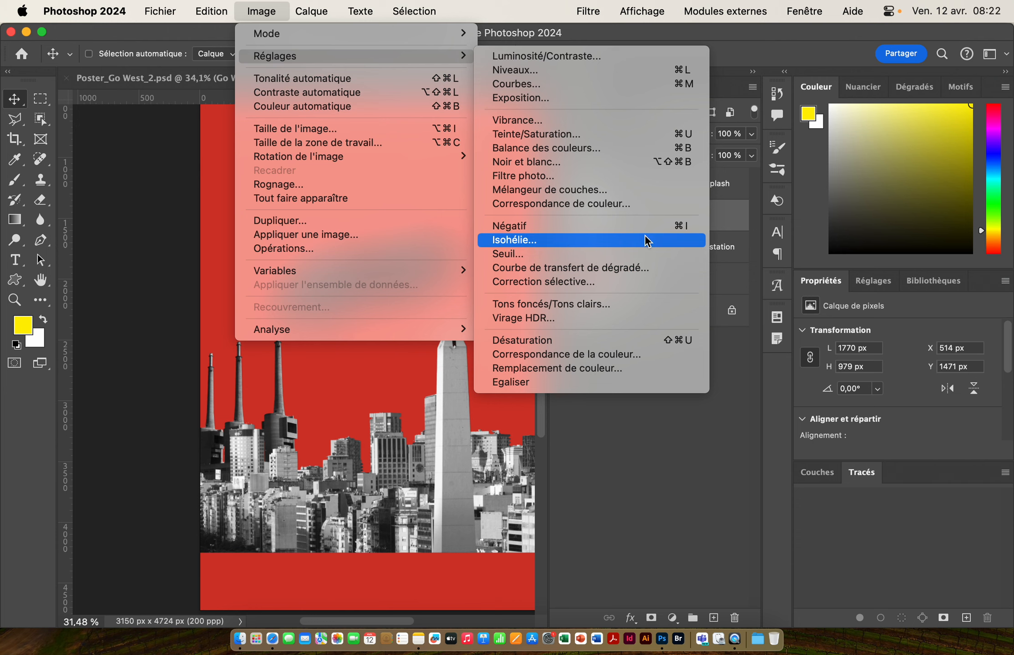
click(521, 226)
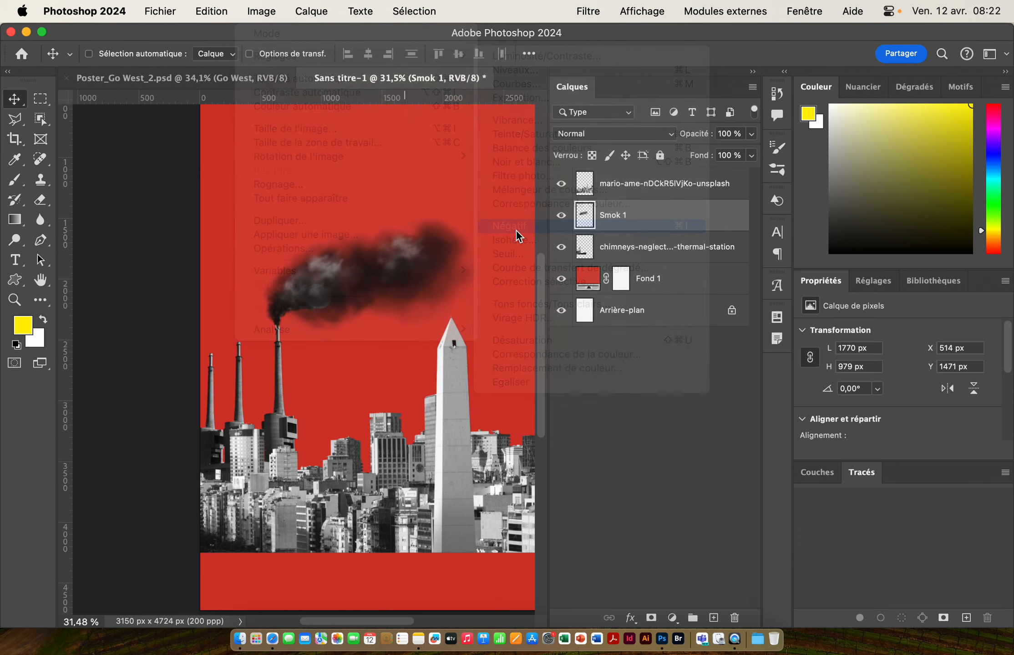
Inspect the smoke at the chimney mouth and move the Smok 1 layer beneath the chimneys layer
drag(247, 300, 304, 298)
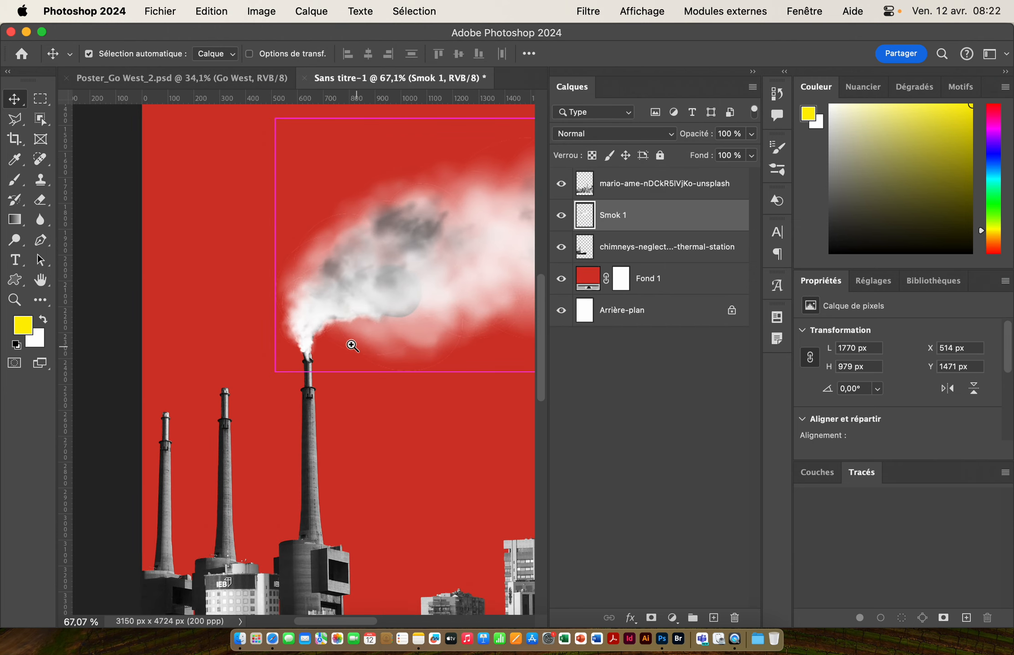
drag(356, 342, 377, 335)
drag(409, 330, 377, 333)
drag(444, 316, 409, 287)
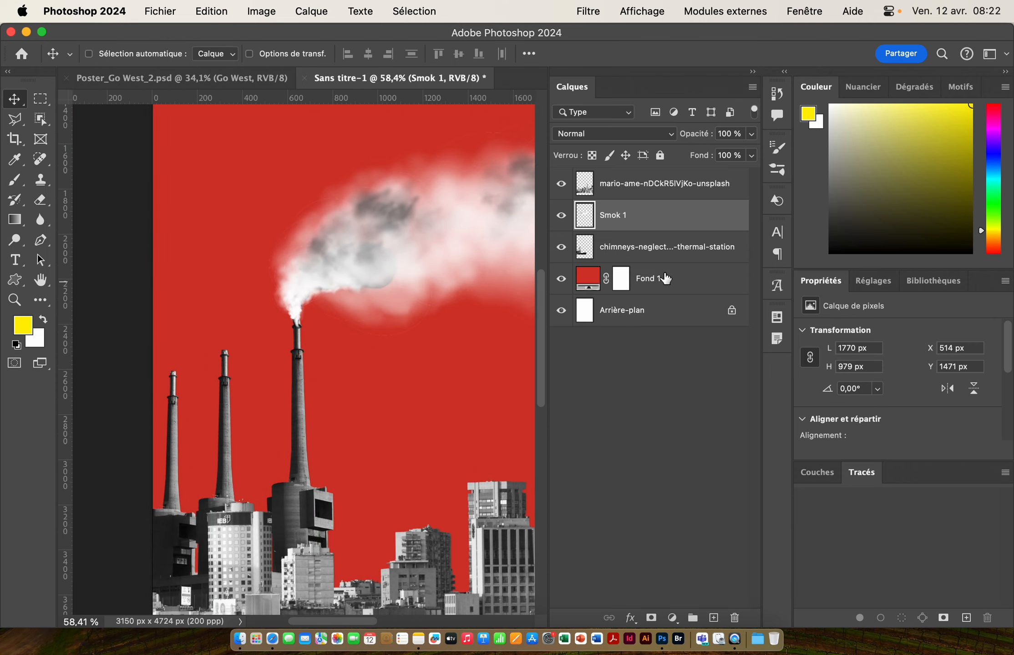
drag(656, 216, 654, 258)
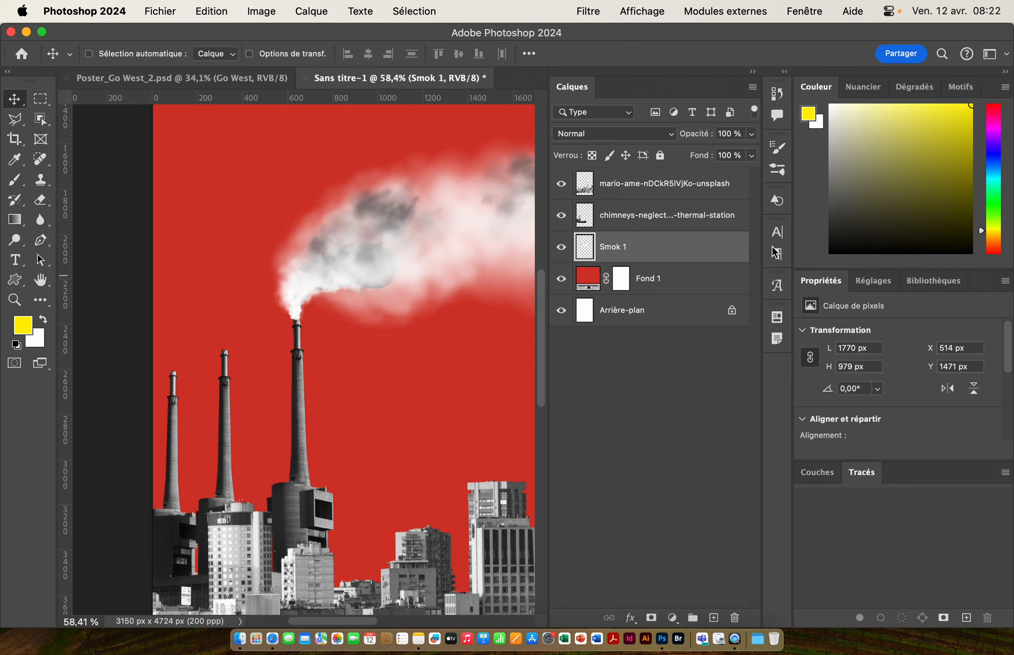
Switch to Finder and place Smok 2.png from the Go West folder into the poster
drag(232, 374, 251, 327)
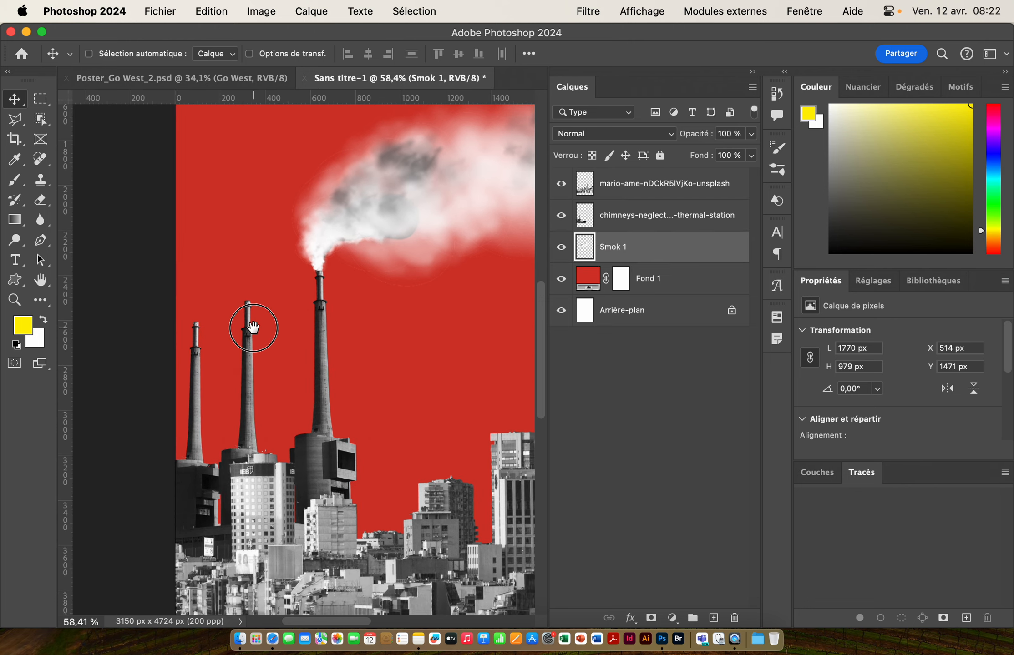
click(241, 646)
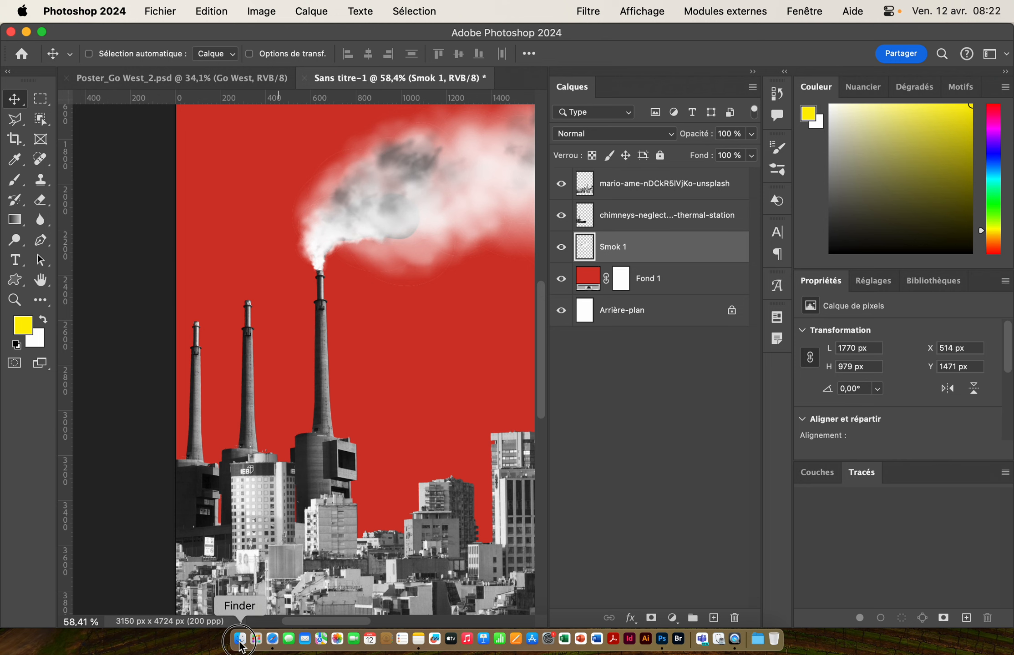
click(563, 349)
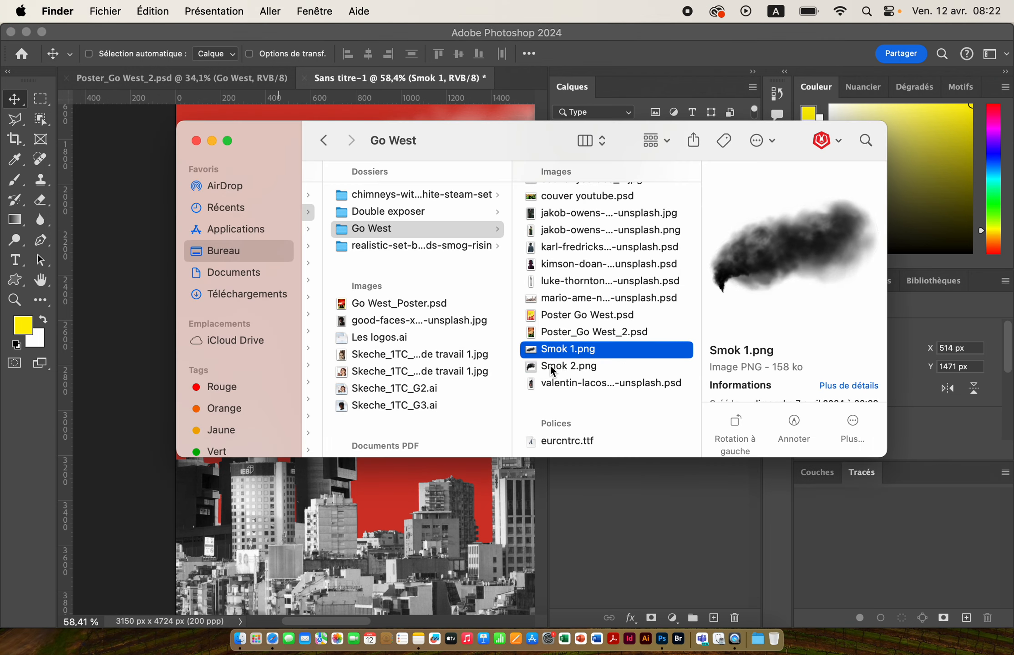
click(545, 366)
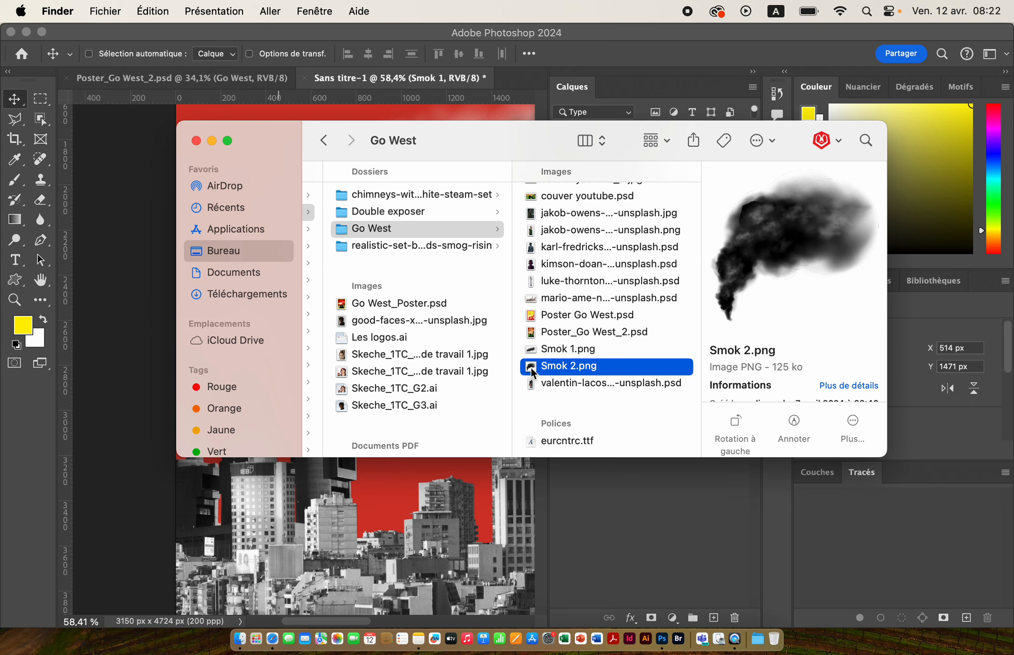
drag(430, 142, 569, 196)
drag(637, 425, 212, 284)
Enlarge the Smok 2 smoke to about 239%, set its base on the middle chimney's mouth and commit the placement
drag(391, 362, 485, 362)
drag(425, 384, 272, 257)
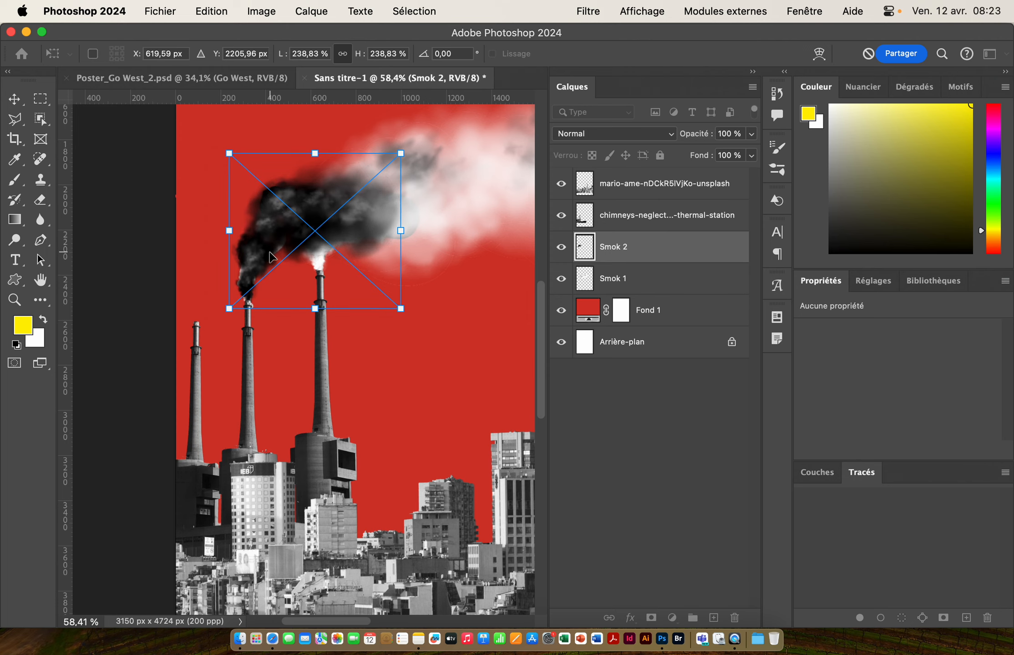
key(Return)
drag(238, 304, 291, 296)
drag(301, 245, 297, 248)
drag(430, 307, 392, 307)
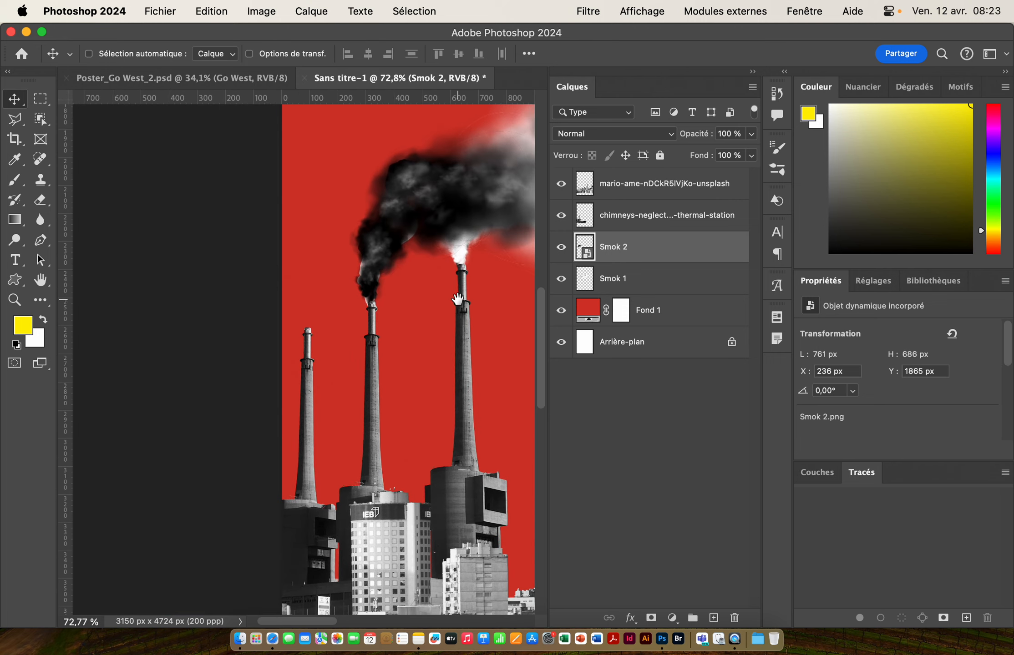
Rasterize the Smok 2 layer and invert it to turn the black smoke white
click(657, 250)
right_click(657, 250)
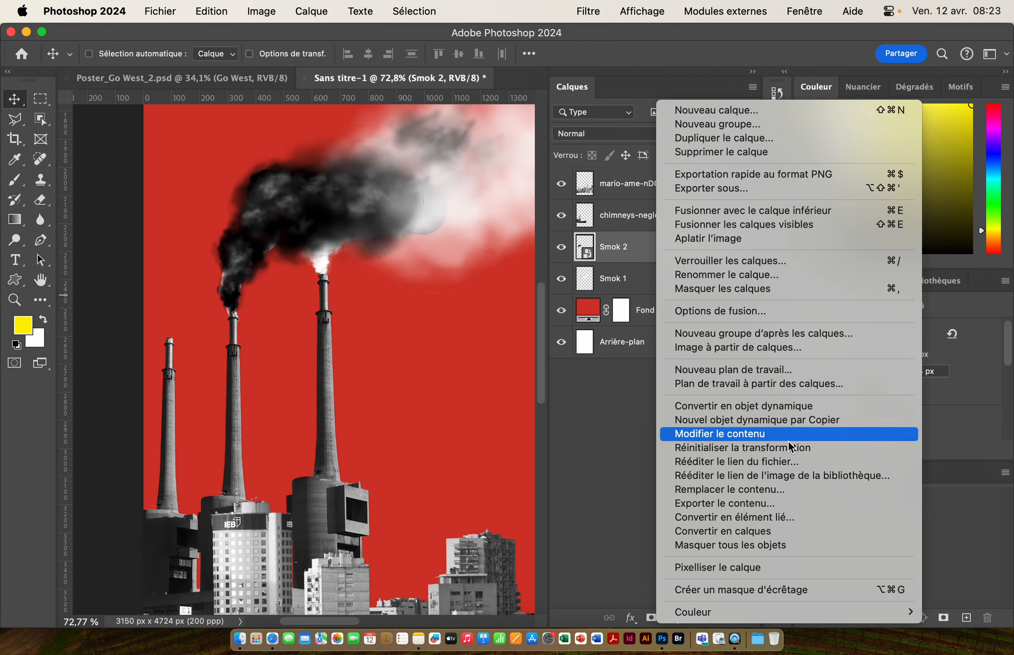
click(747, 570)
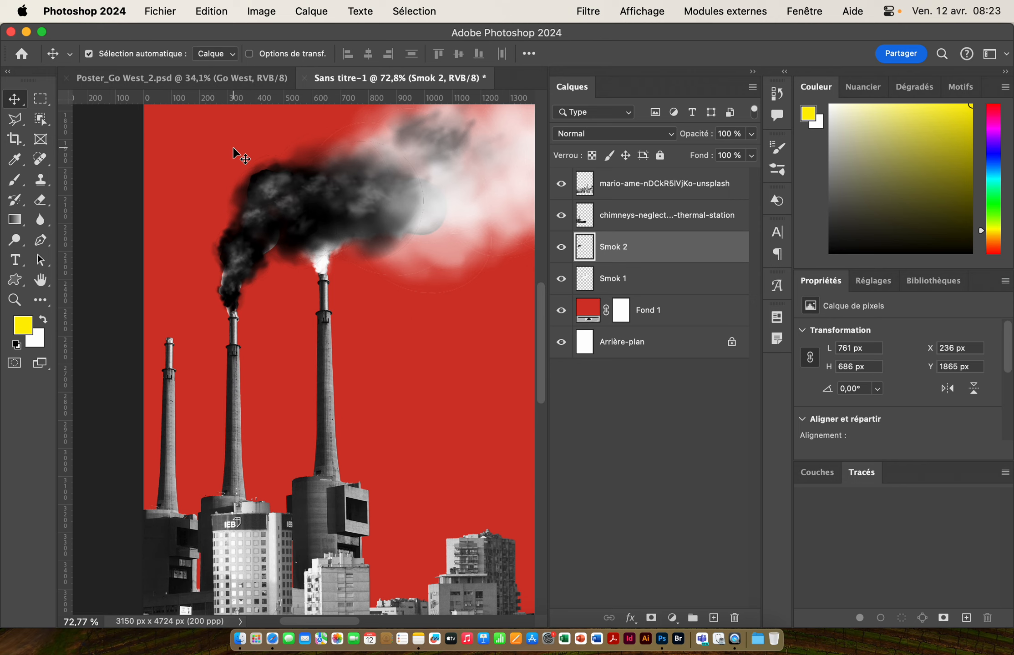
key(super+i)
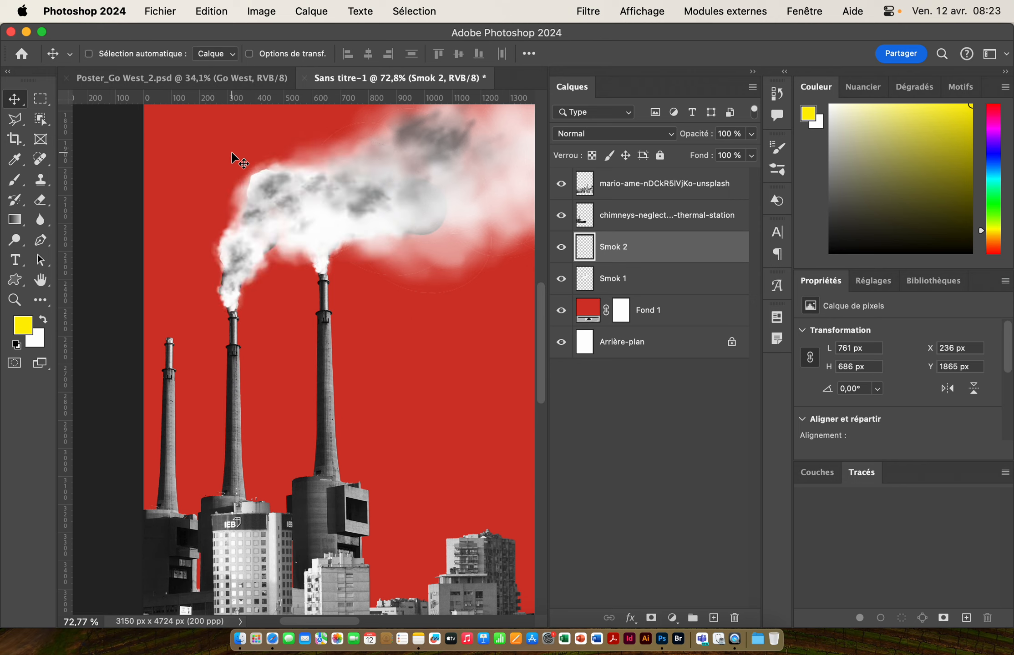
click(272, 17)
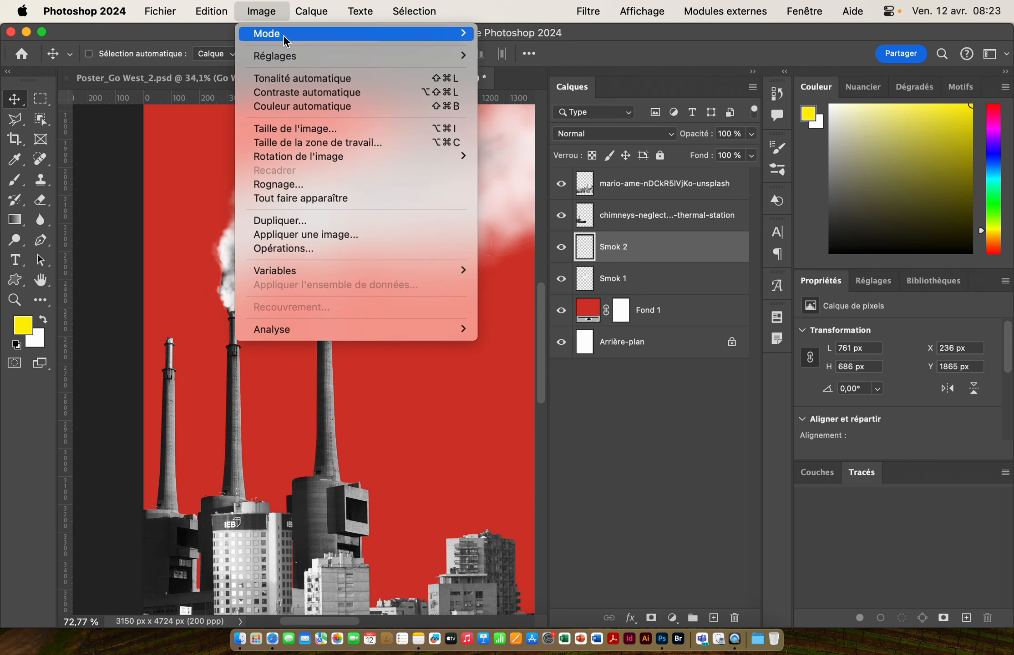
mouse_move(286, 57)
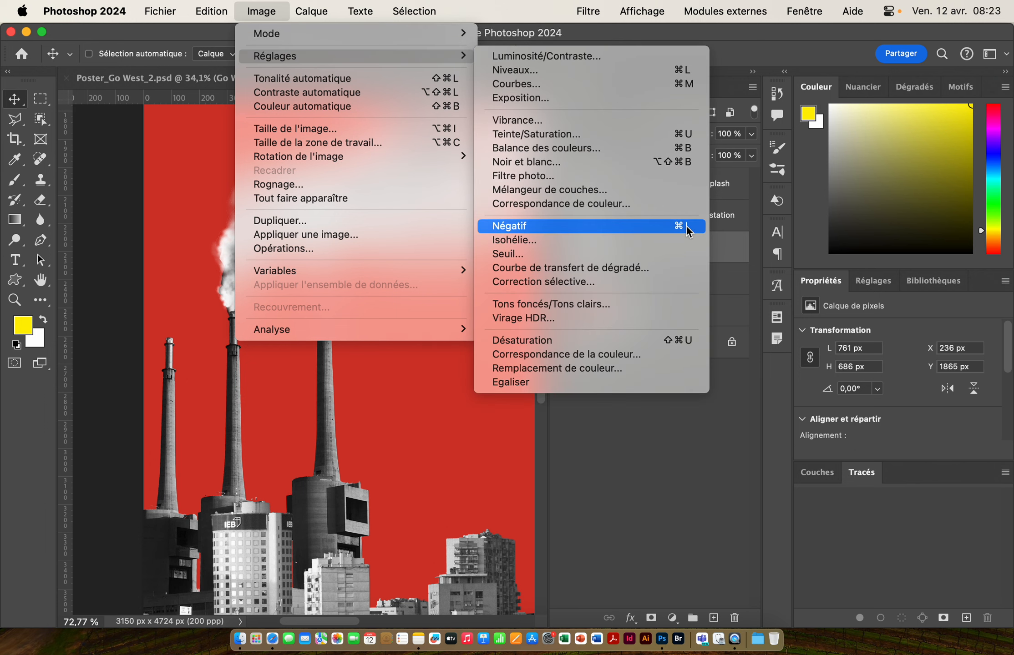
click(532, 226)
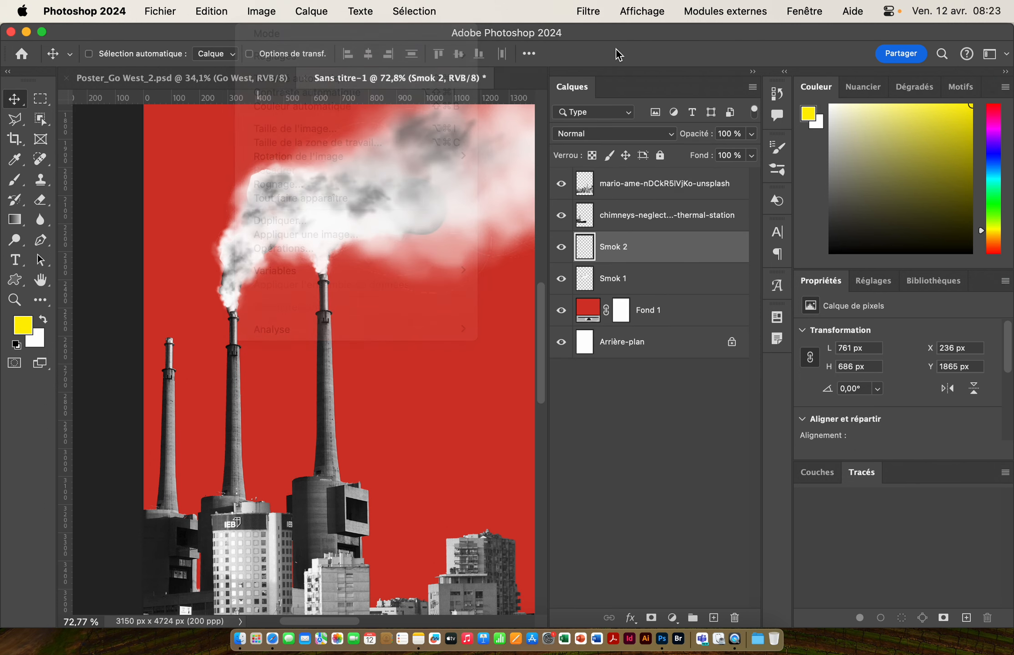
Duplicate the Smok 2 smoke onto the shortest chimney and align the copy's base with the chimney mouth
drag(241, 269, 322, 223)
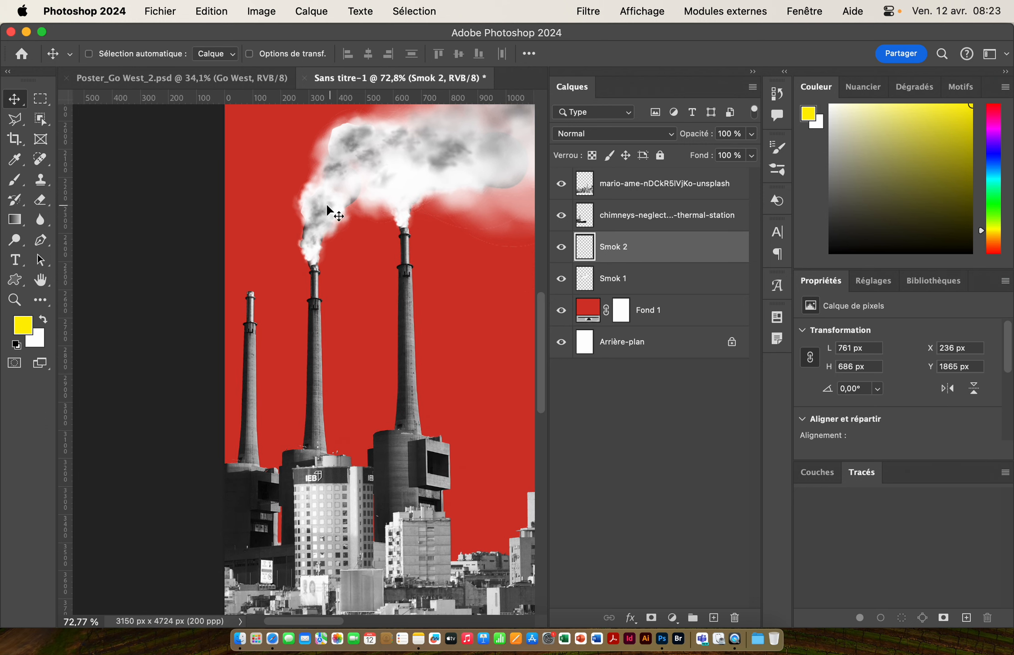
drag(346, 197, 261, 217)
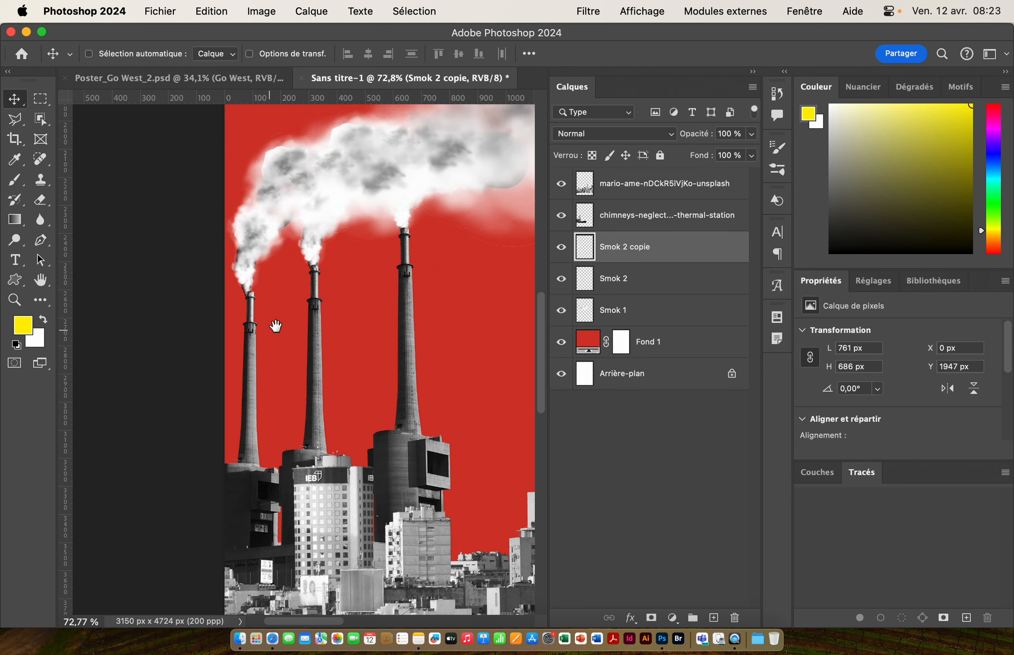
drag(247, 310, 309, 300)
mouse_move(259, 237)
mouse_down()
mouse_move(234, 236)
mouse_move(276, 256)
mouse_move(265, 250)
mouse_up()
mouse_move(327, 264)
mouse_down()
mouse_move(254, 265)
mouse_move(385, 270)
mouse_move(320, 255)
mouse_up()
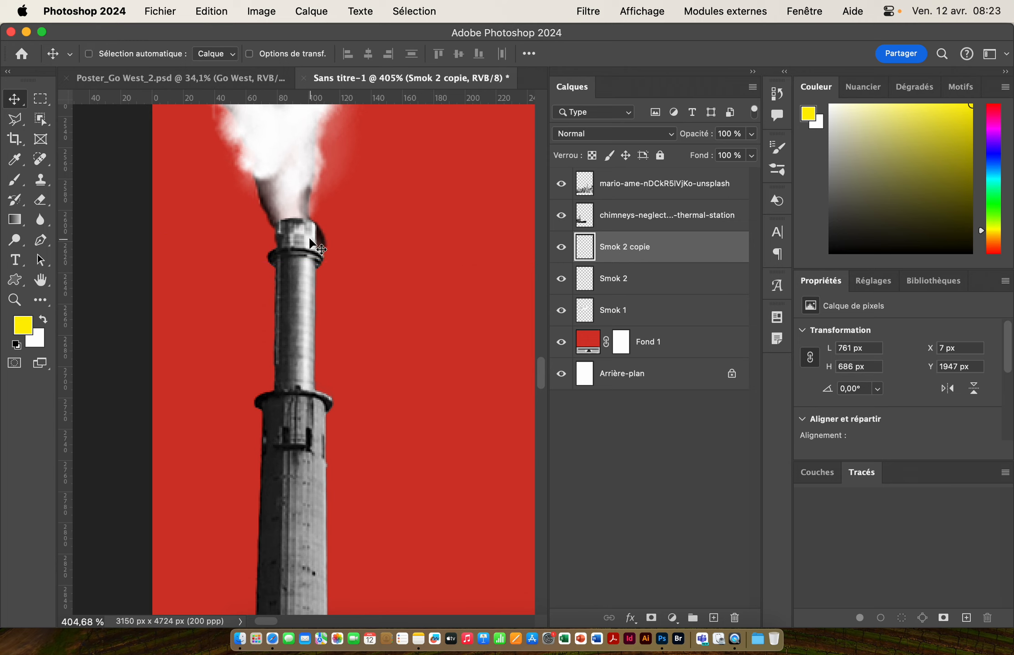
Add a layer mask to Smok 2 copie and paint out the dark residue beside the chimney rim with a 26 px Arrondi net brush
click(652, 619)
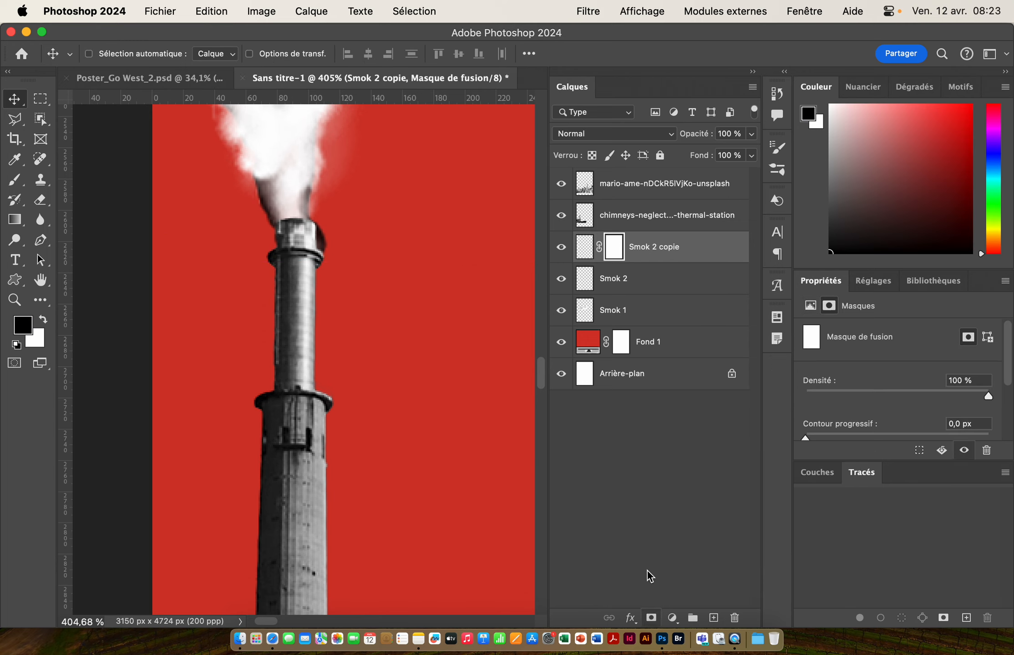
click(12, 182)
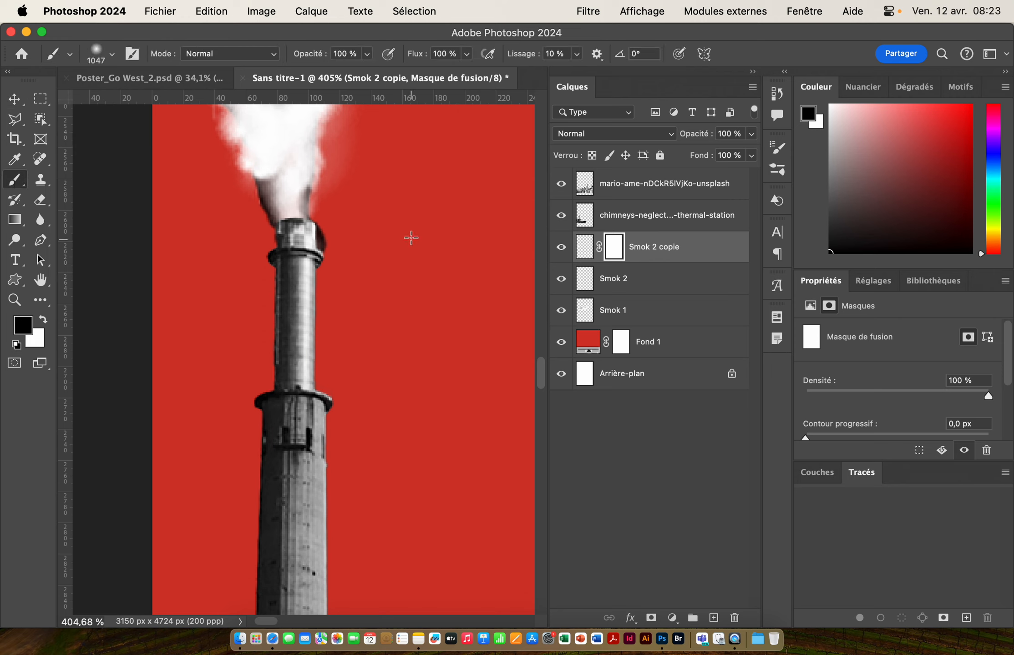
right_click(374, 204)
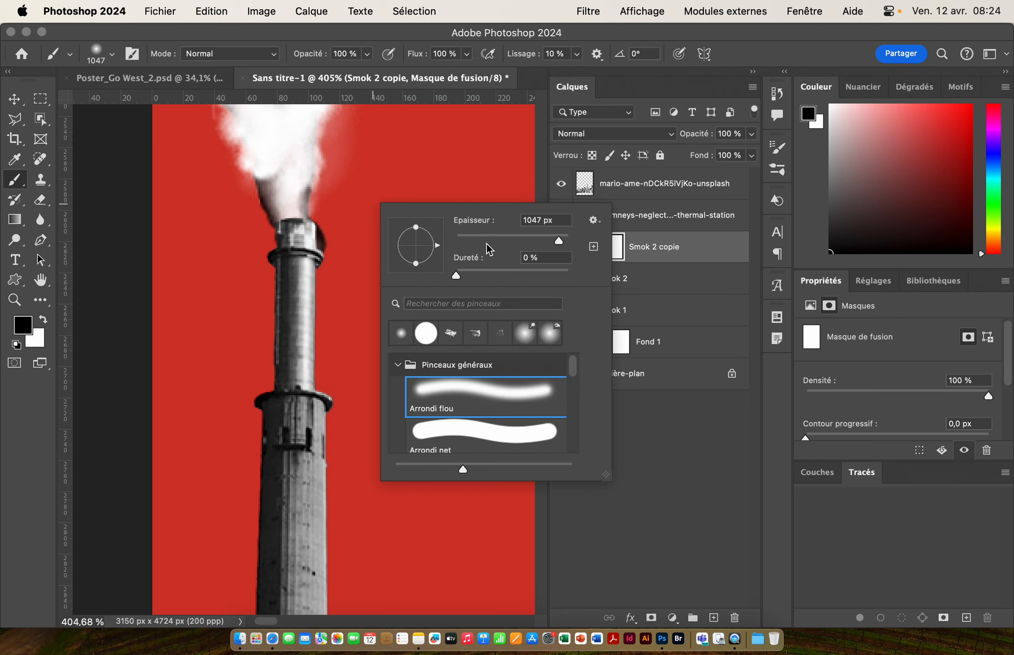
drag(558, 243, 488, 240)
click(463, 424)
drag(489, 245, 469, 240)
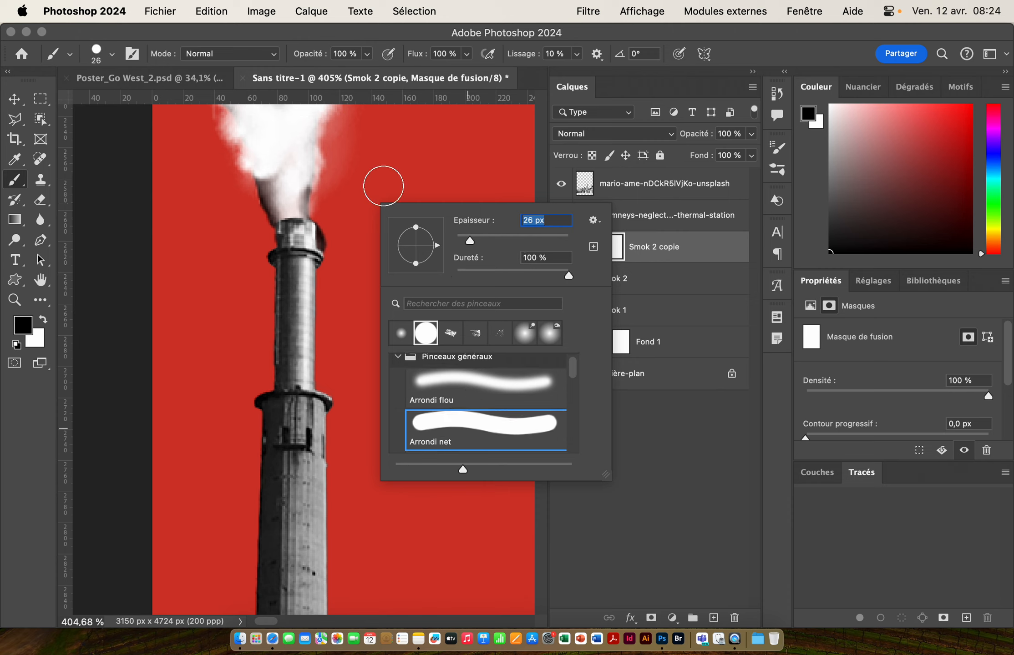
click(348, 31)
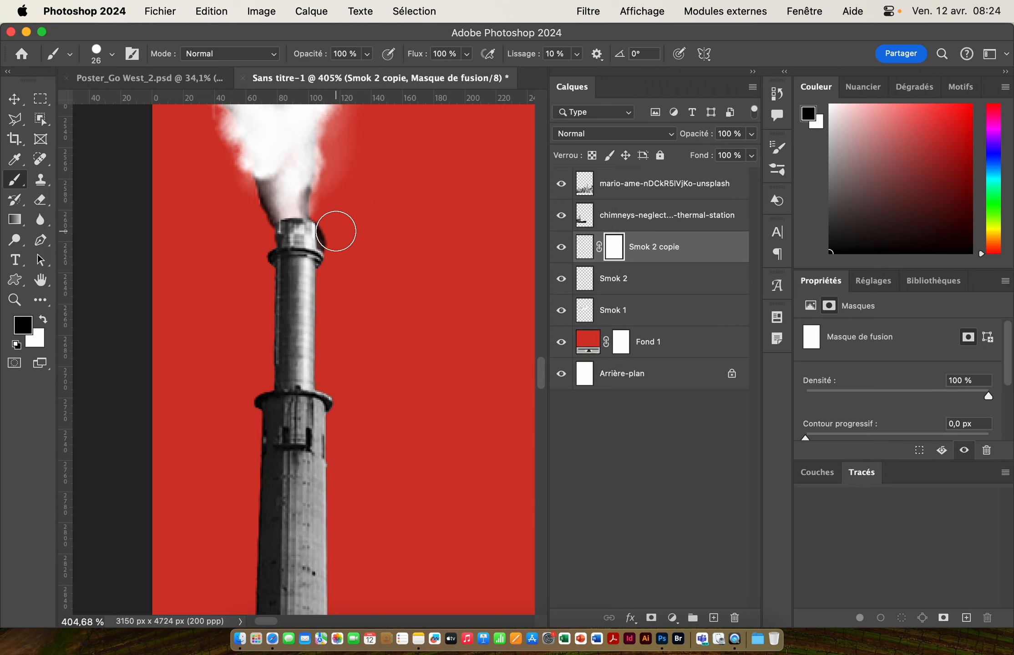
mouse_move(336, 231)
mouse_down()
mouse_move(340, 255)
mouse_move(335, 223)
mouse_move(326, 248)
mouse_up()
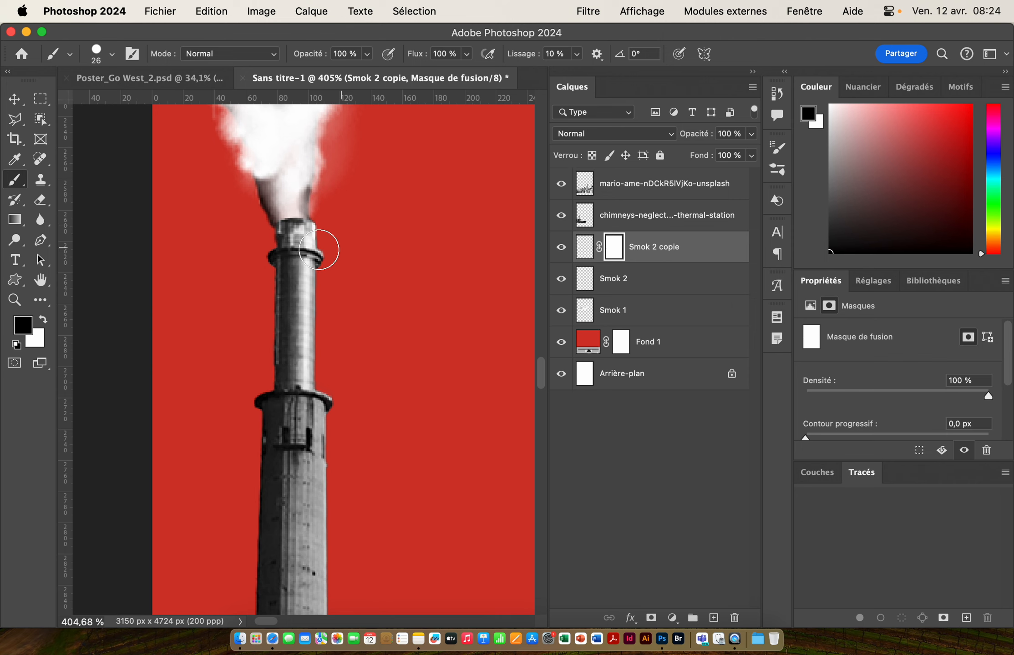
Nudge the Smok 2 layer so the smoke's base is centred on the middle chimney's mouth
scroll(328, 273, down, 5)
drag(427, 268, 213, 312)
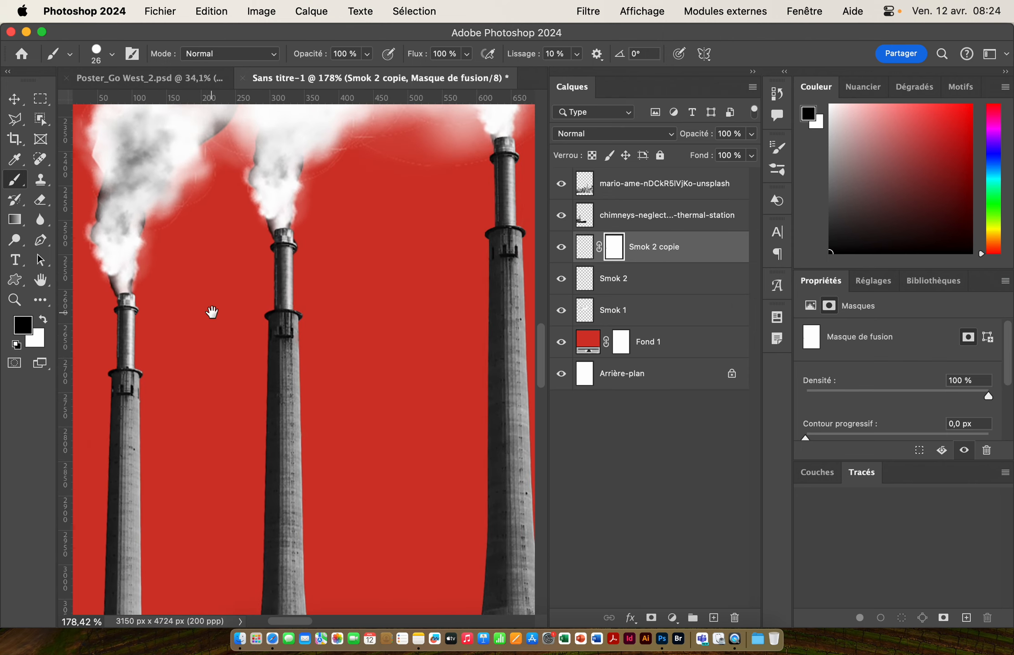
scroll(276, 298, up, 5)
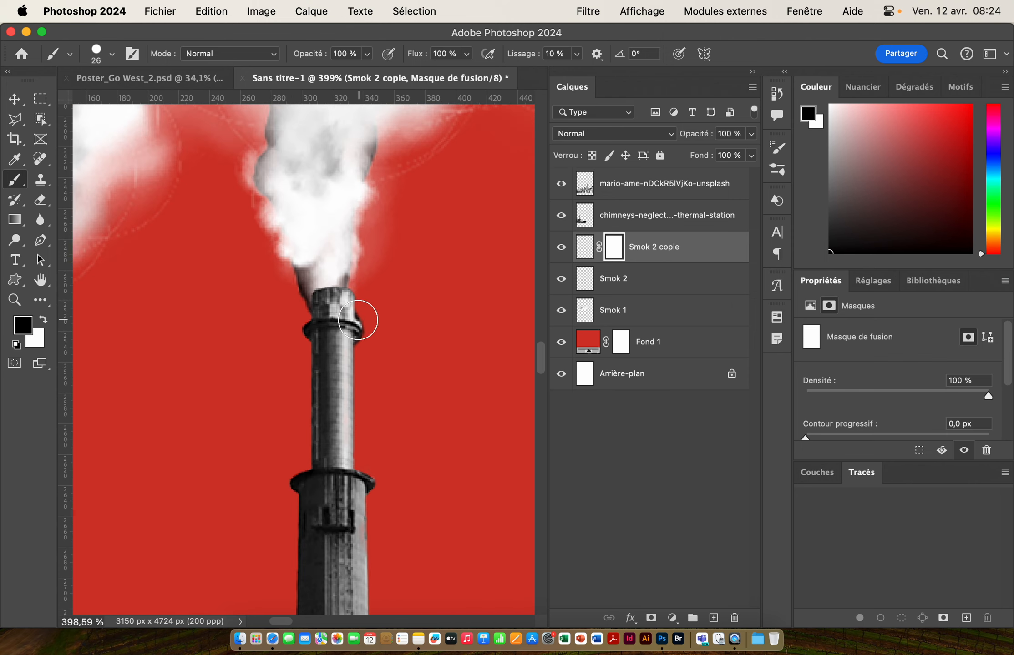
click(14, 98)
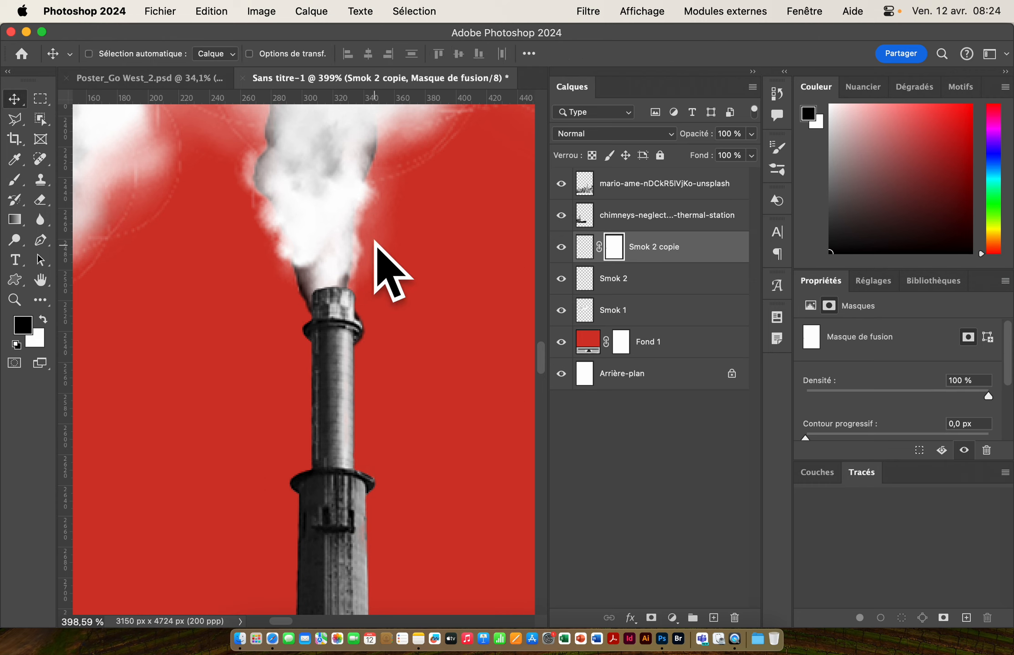
click(615, 290)
drag(331, 241, 335, 237)
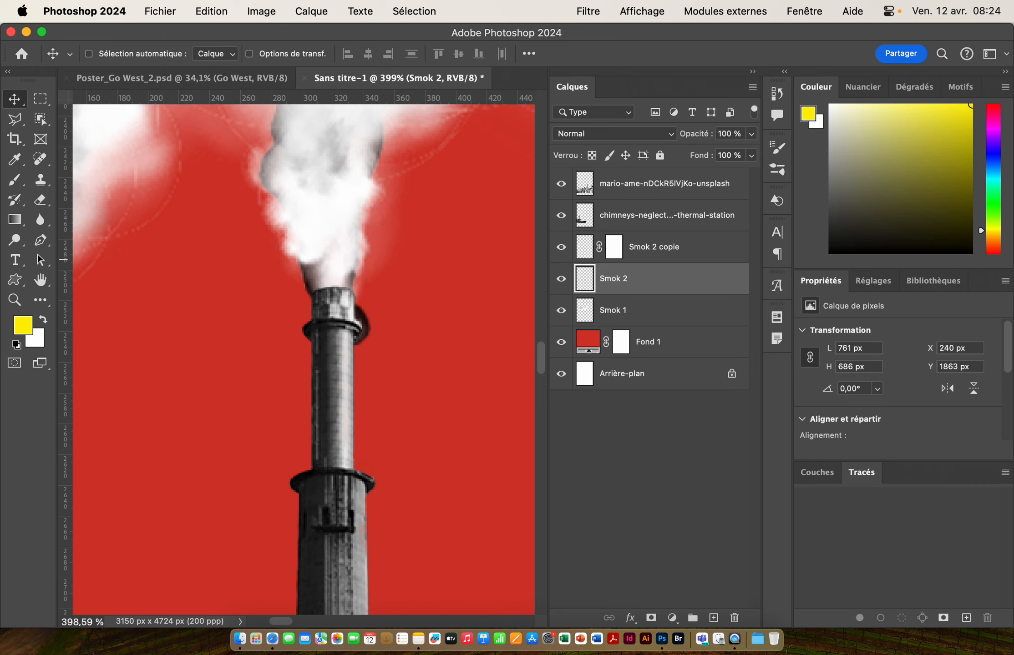
Add a layer mask to Smok 2 and paint out the dark residue beside the middle chimney's rim
click(651, 618)
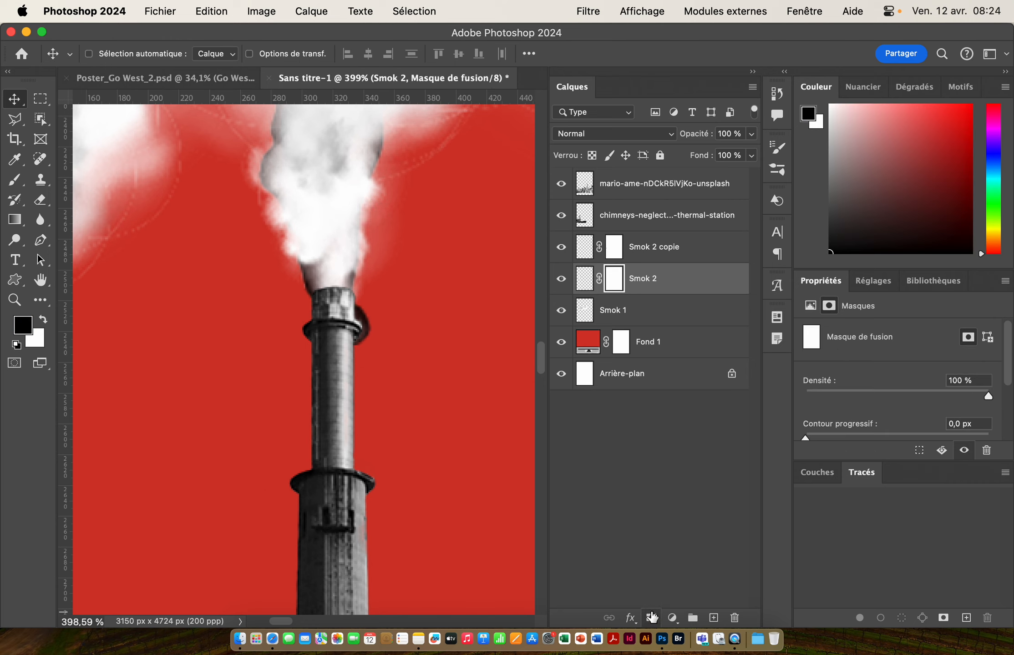
click(22, 185)
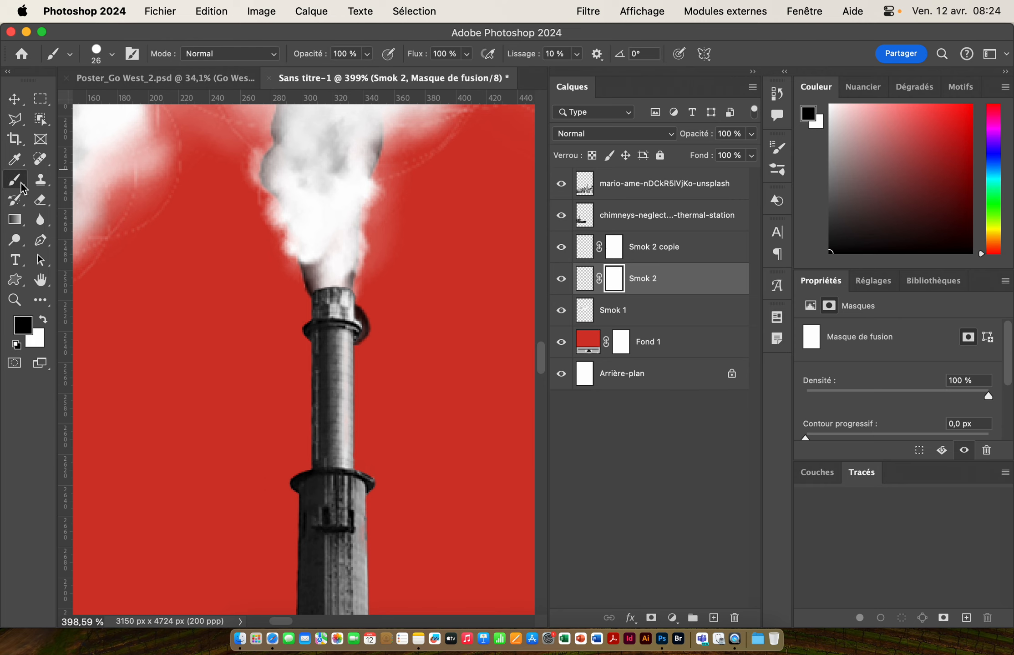
mouse_move(371, 341)
mouse_down()
mouse_move(375, 325)
mouse_move(360, 340)
mouse_up()
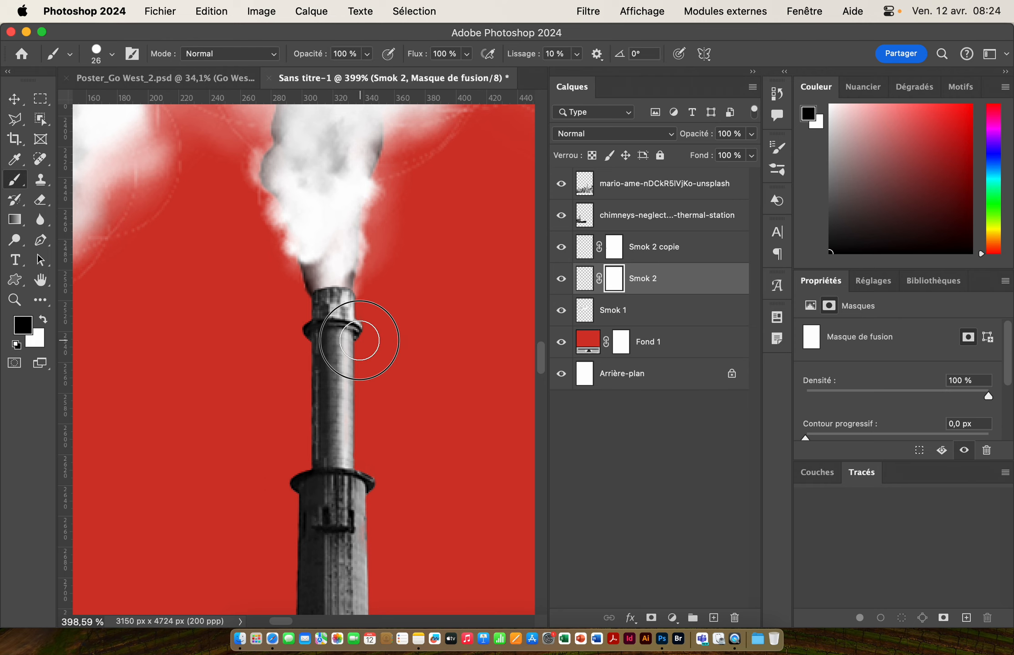
Switch to Finder and place the antenna tower PSD from the Go West folder into the poster, above the Smok 2 layer
scroll(330, 340, down, 5)
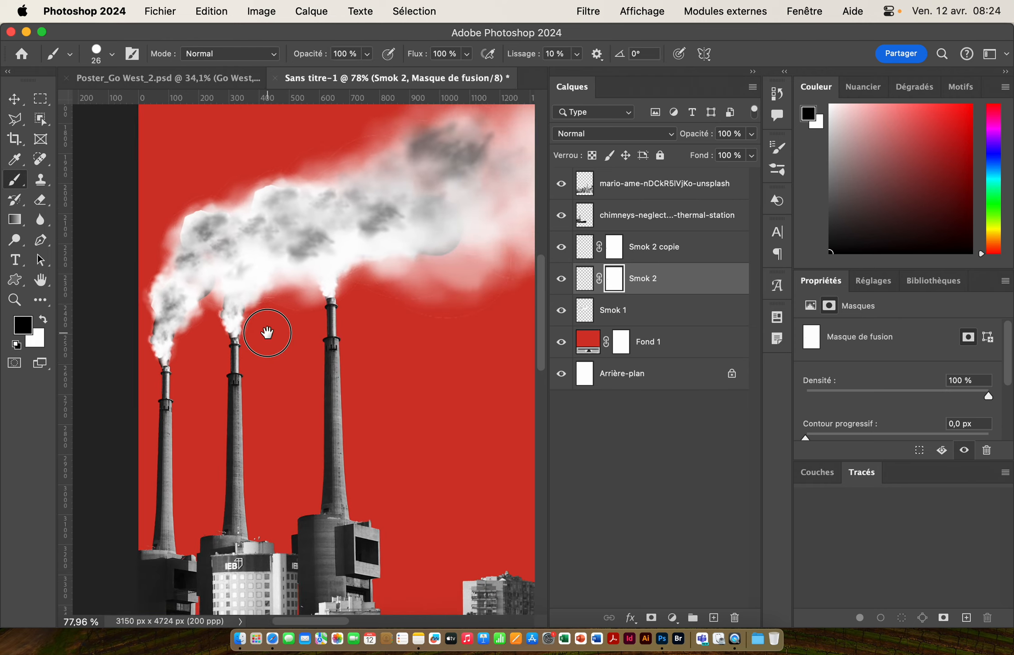
scroll(364, 337, down, 3)
scroll(435, 344, right, 5)
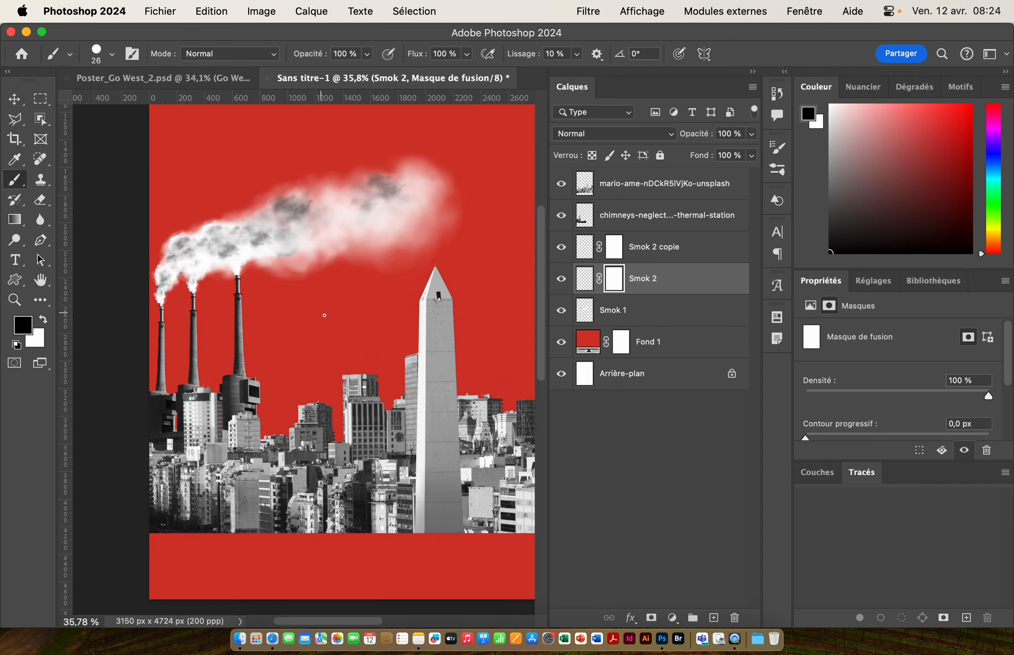
click(15, 102)
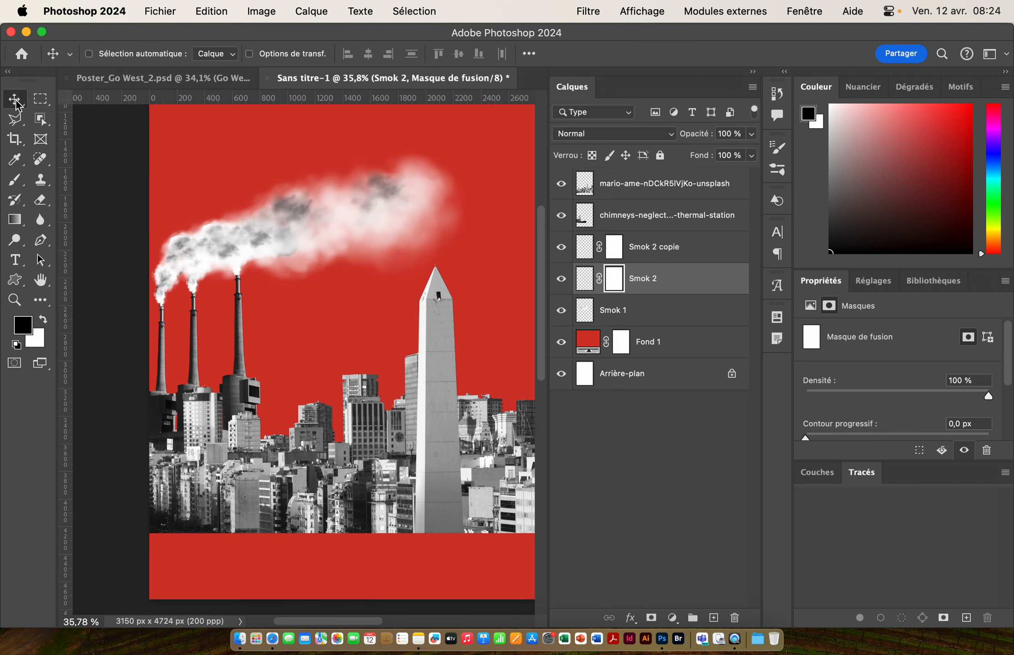
scroll(343, 313, down, 3)
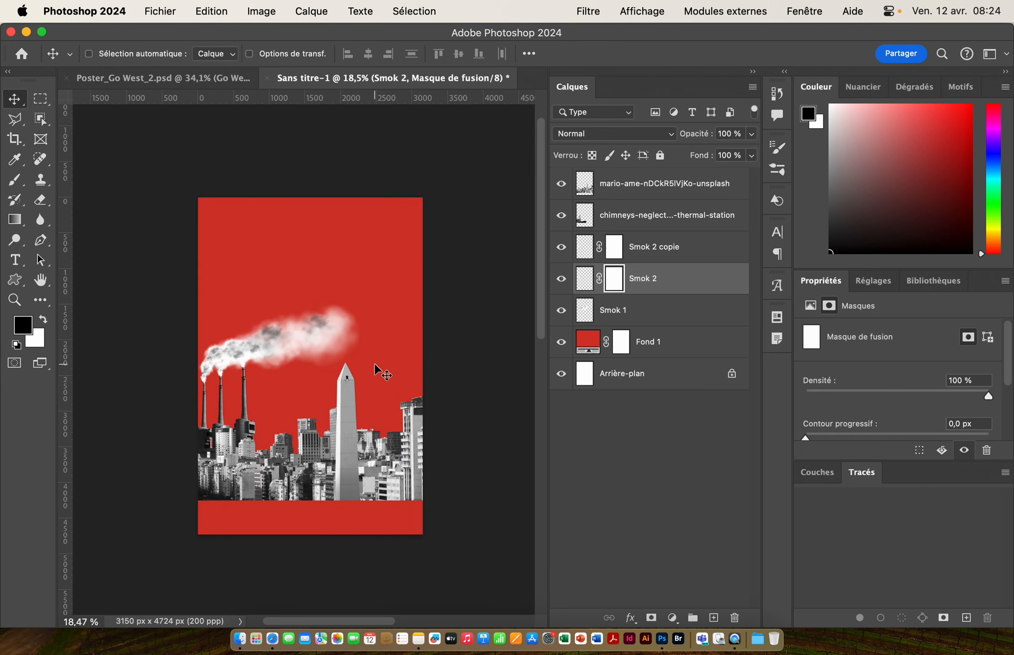
key(super+Tab)
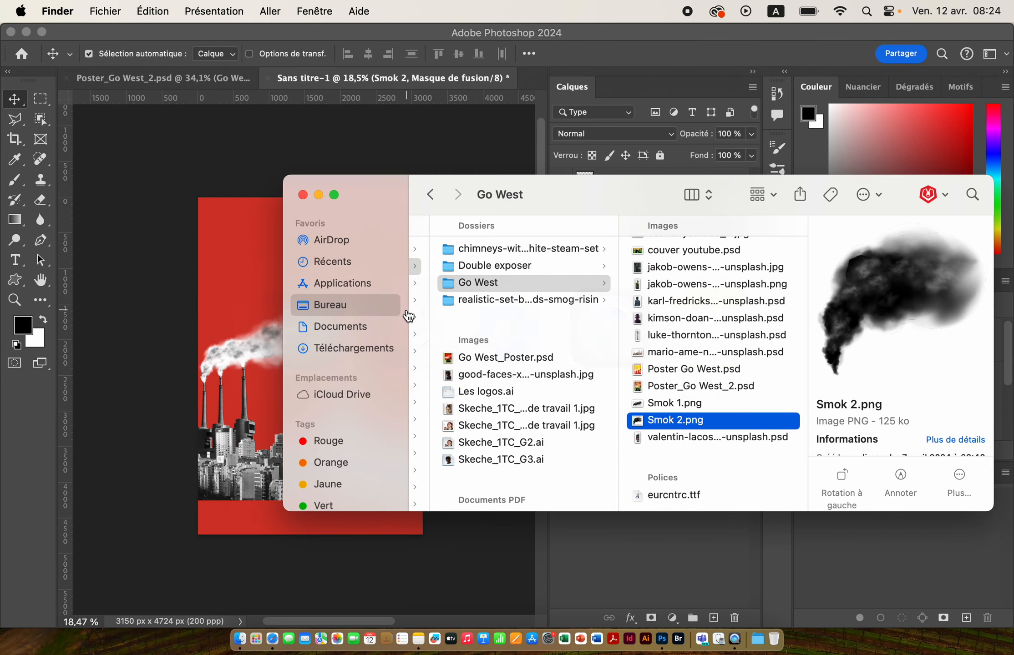
click(649, 436)
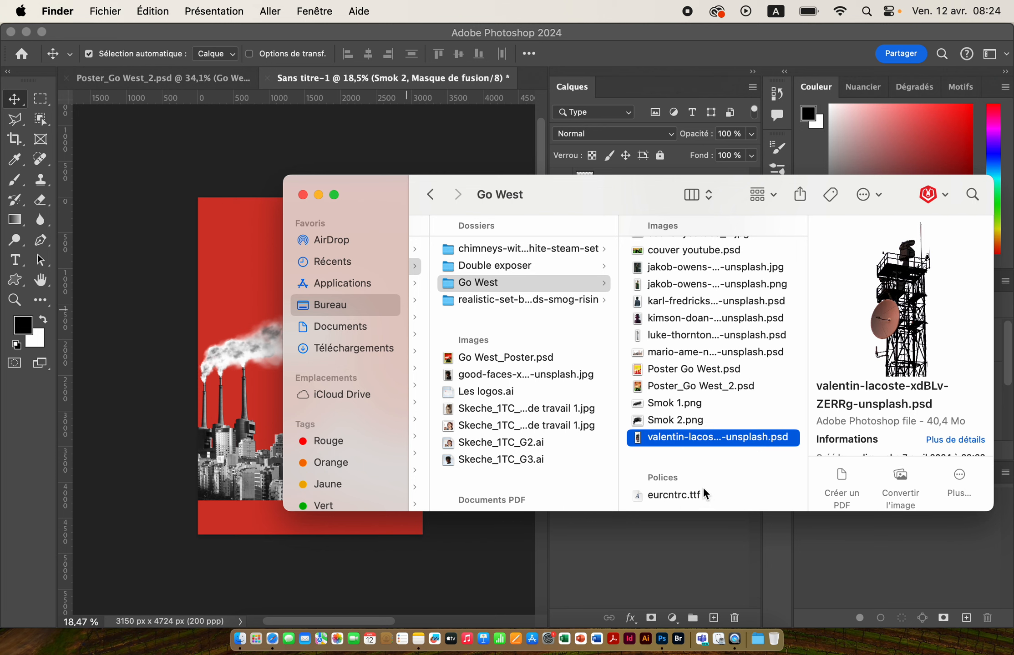
drag(640, 438, 387, 358)
drag(386, 157, 386, 302)
drag(391, 377, 406, 325)
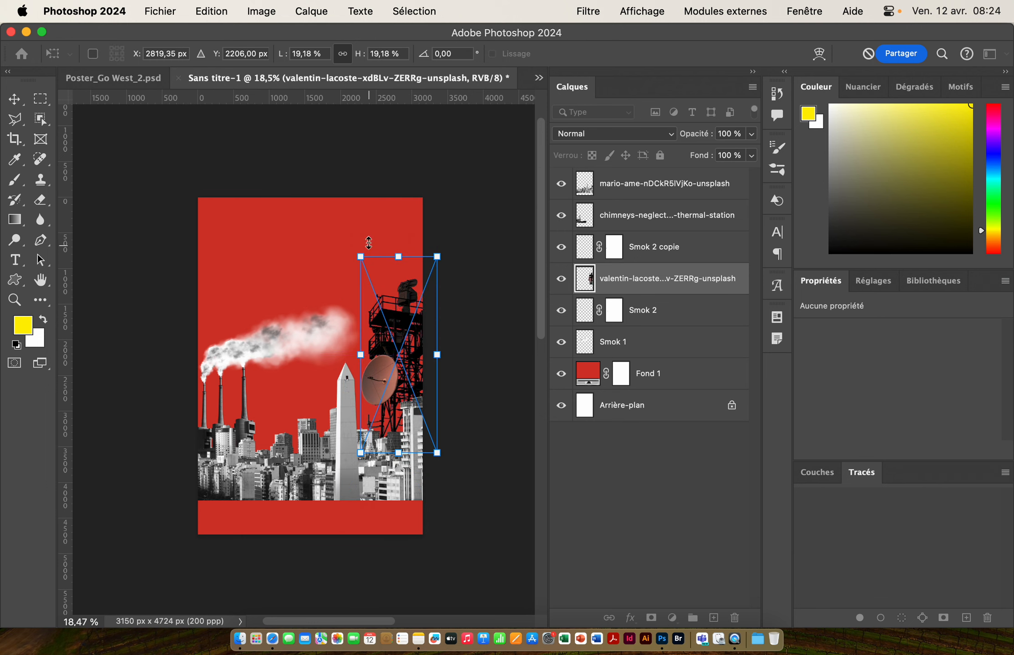
Scale the antenna tower to 16.66 % and position it behind the buildings at the poster's right edge, around X 2889 px, Y 2290 px
drag(359, 256, 370, 283)
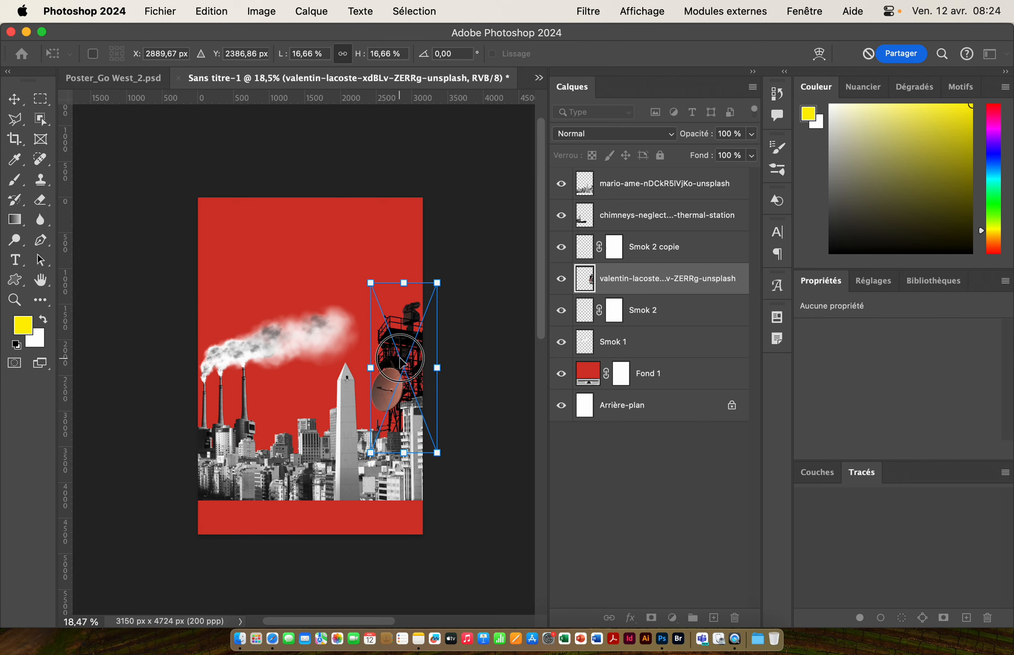
drag(400, 362, 460, 248)
scroll(408, 370, up, 5)
drag(459, 249, 457, 325)
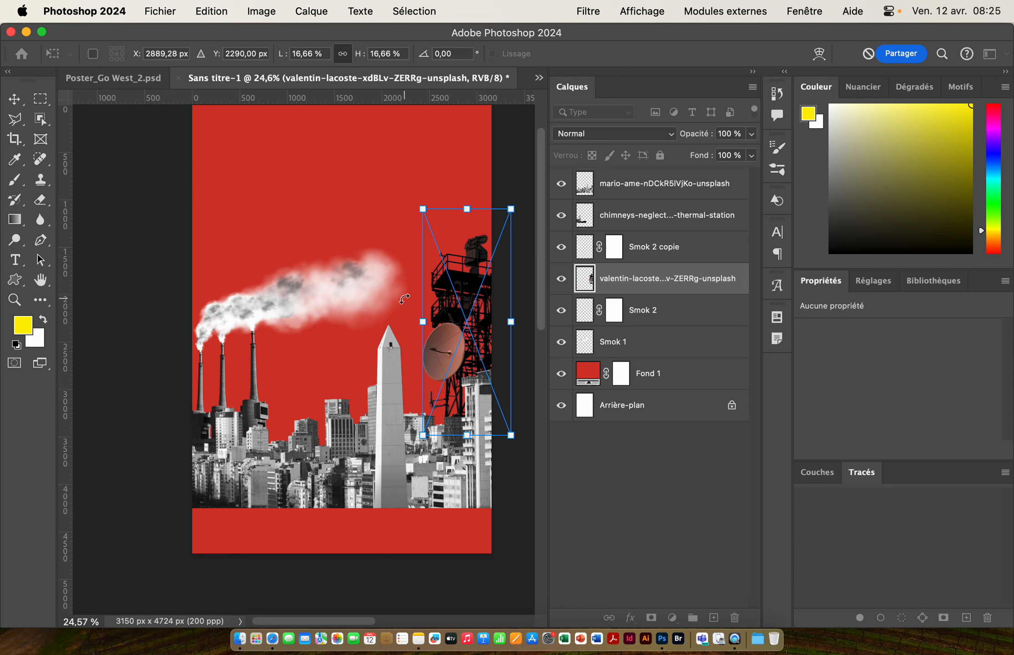
key(Return)
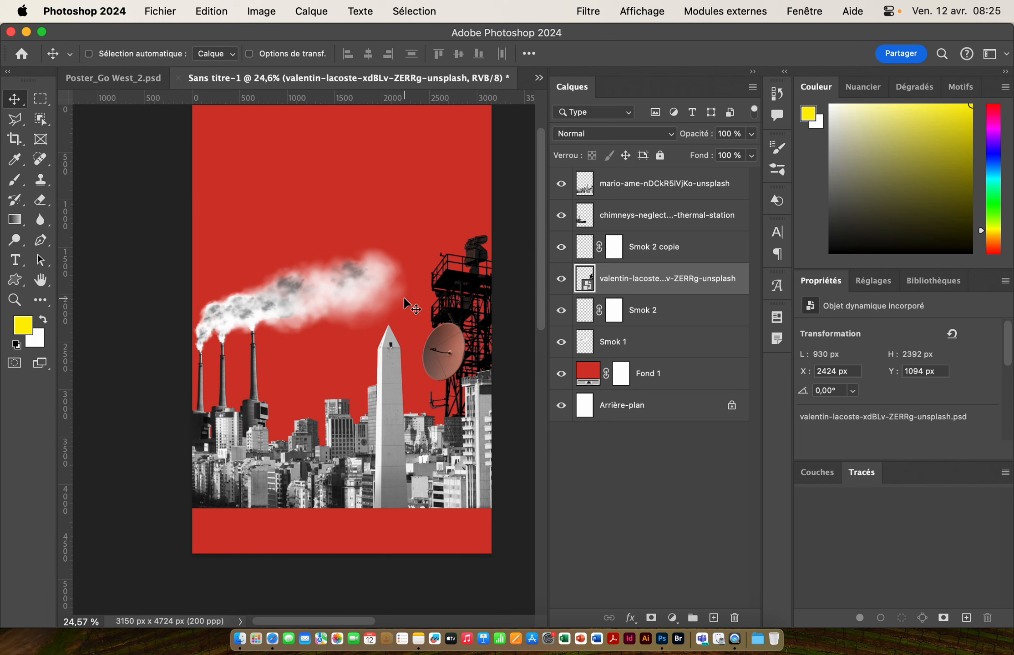
Rasterize the antenna tower layer and convert it to black and white with the Filtre jaune preset
right_click(648, 275)
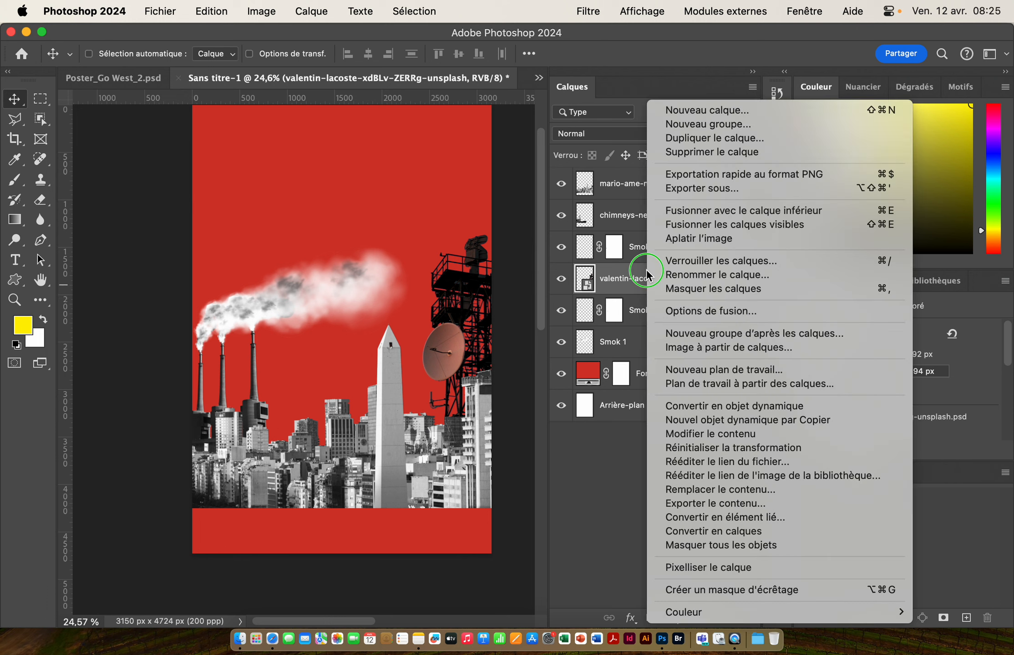
click(709, 567)
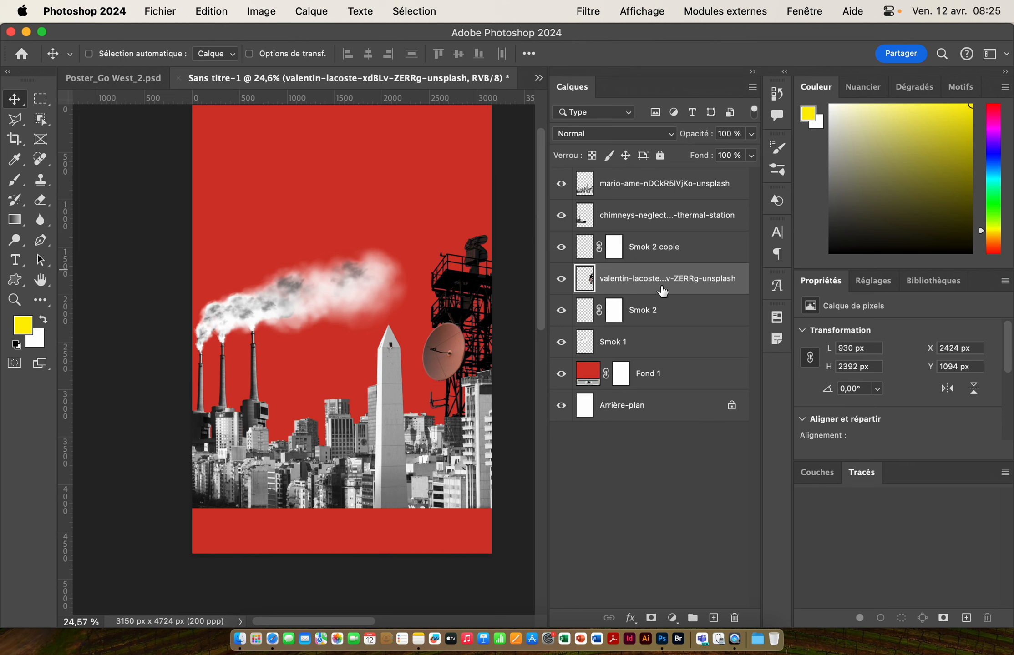
drag(336, 394, 375, 350)
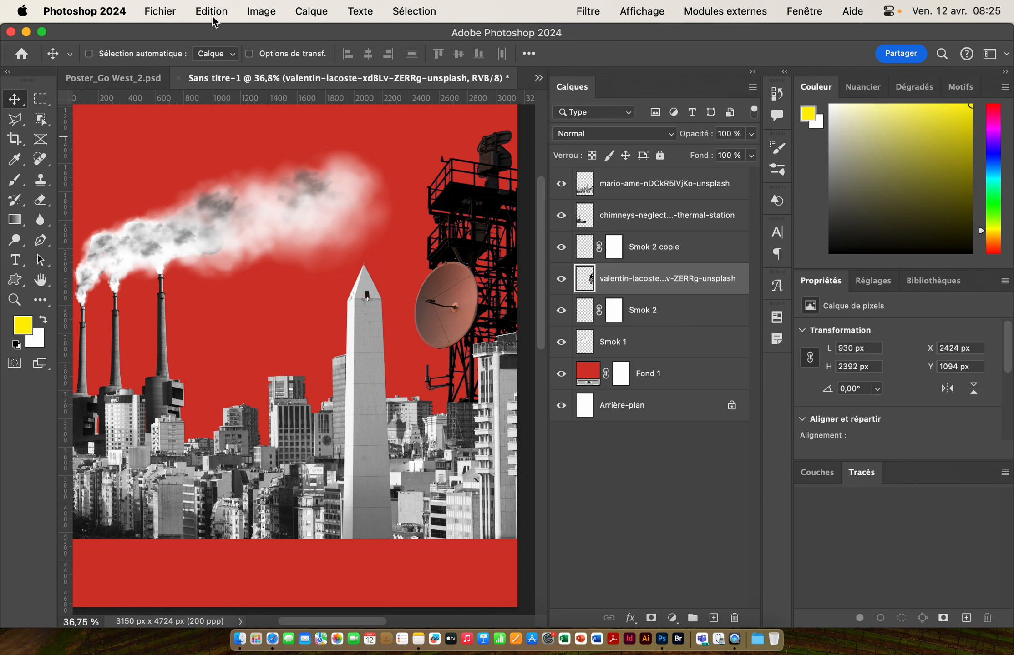
click(275, 14)
mouse_move(280, 56)
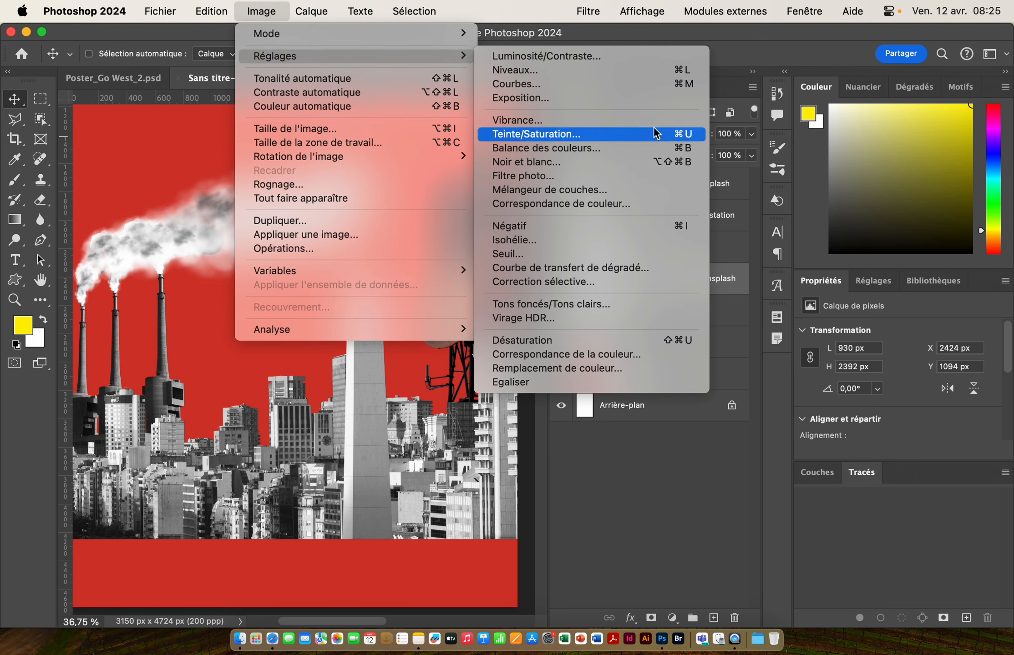
click(565, 166)
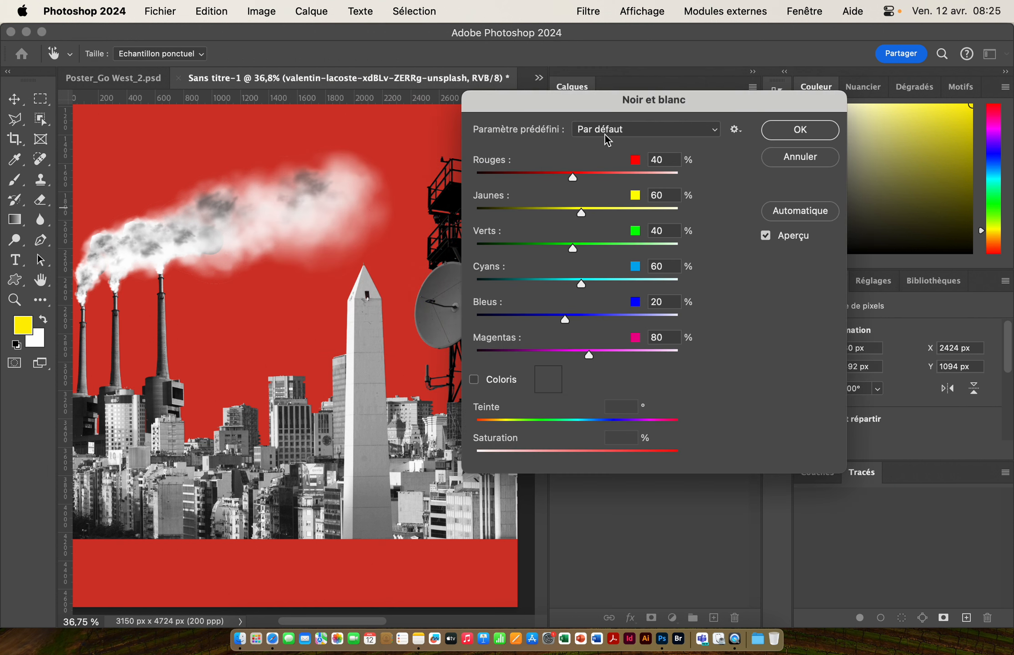
drag(559, 101, 605, 127)
click(678, 158)
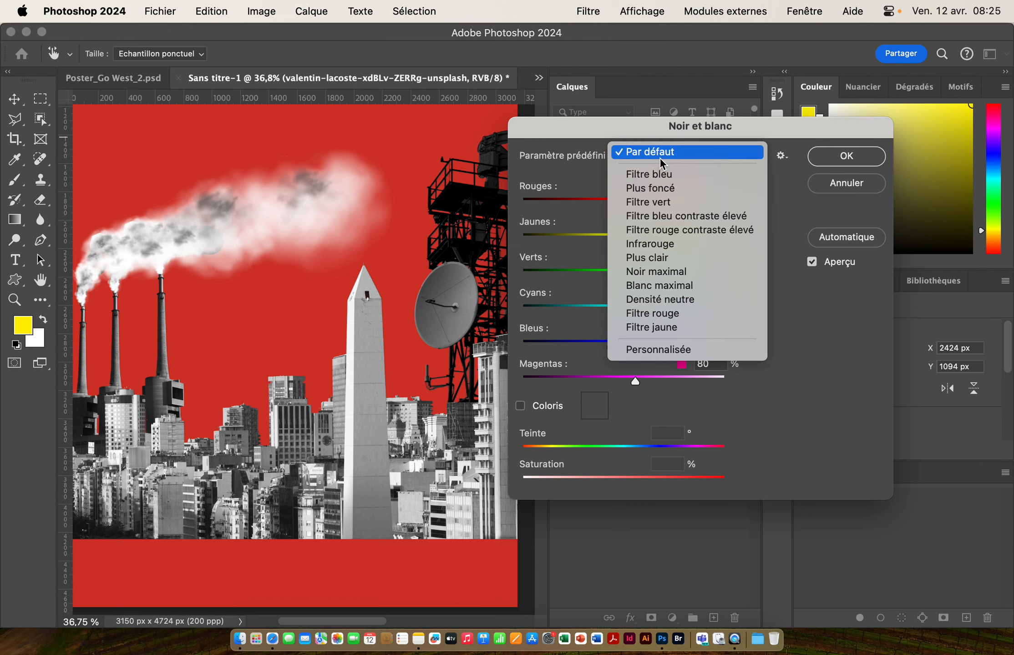
click(678, 329)
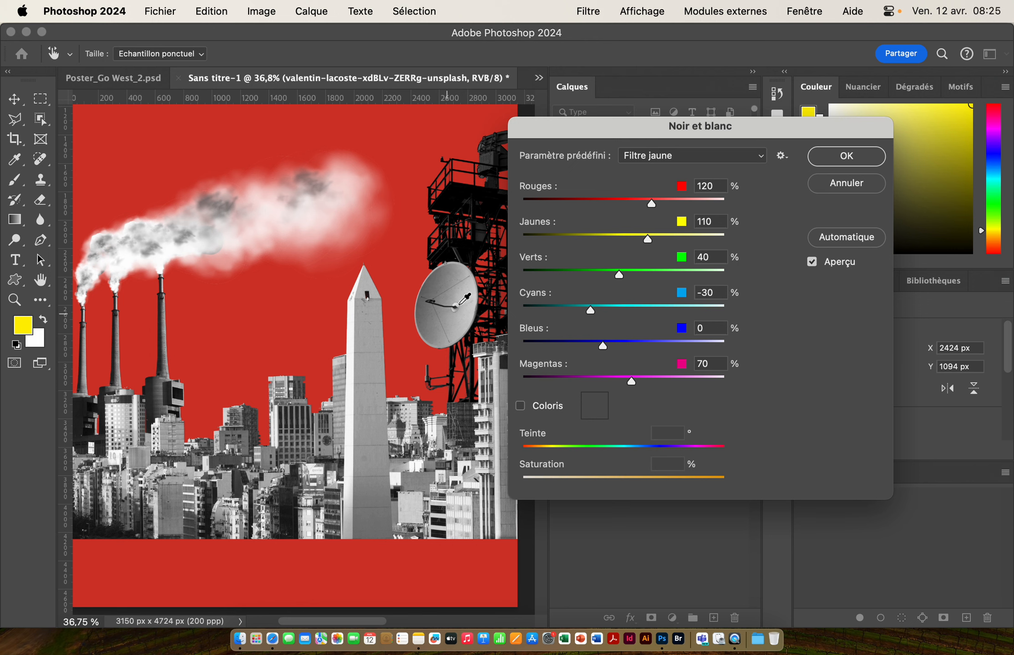
mouse_move(587, 130)
mouse_down()
mouse_move(819, 143)
mouse_move(593, 119)
mouse_up()
click(857, 146)
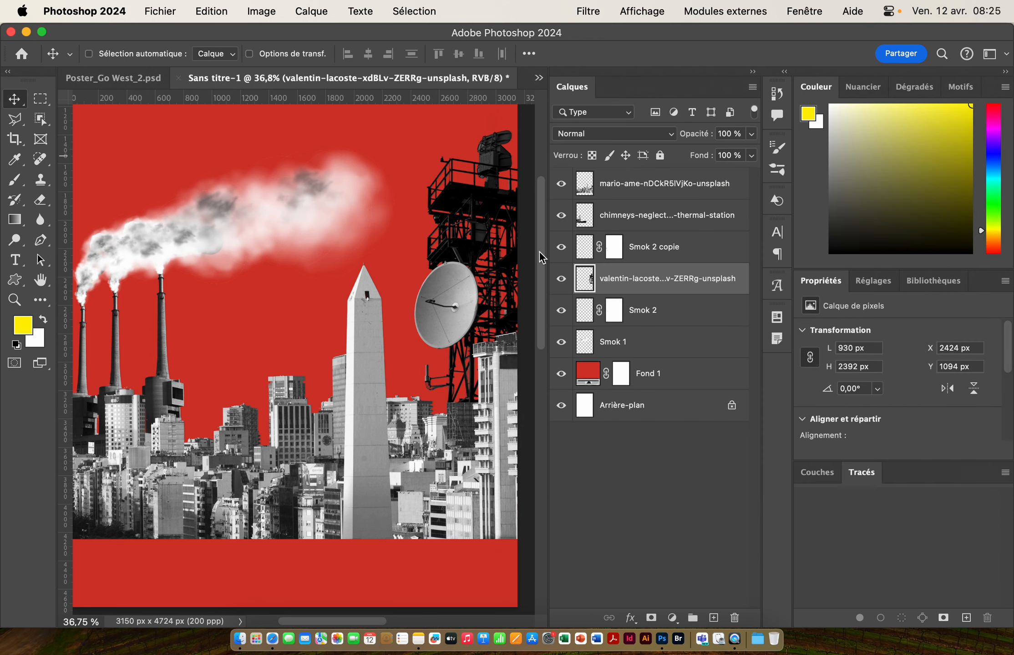
Select the Fond 1 layer and activate the Custom Shape tool
alt+super+click(387, 296)
drag(387, 297, 390, 294)
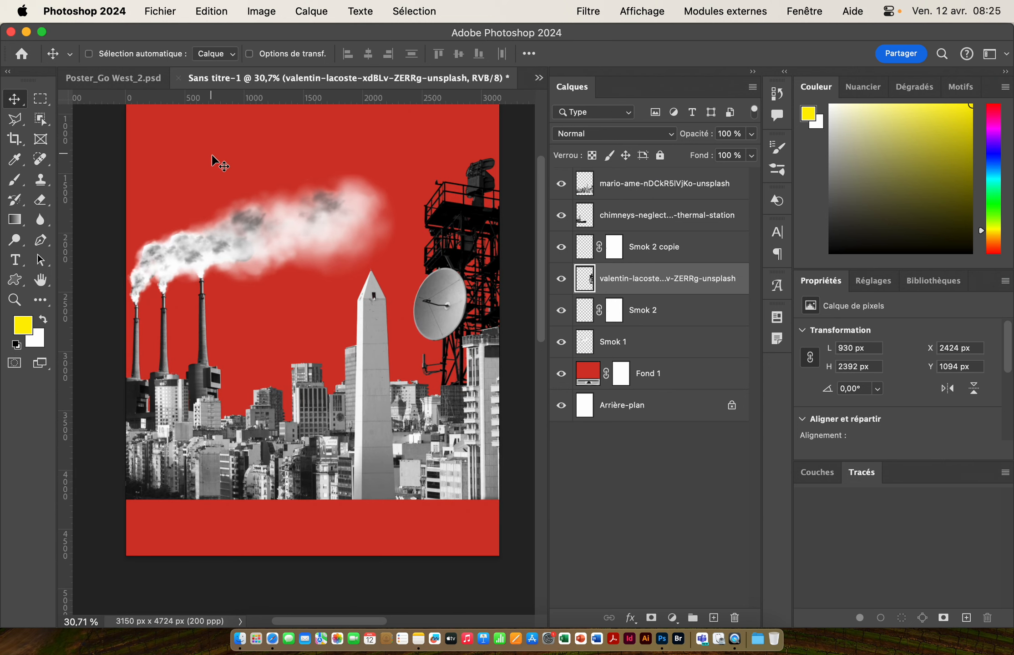
click(670, 378)
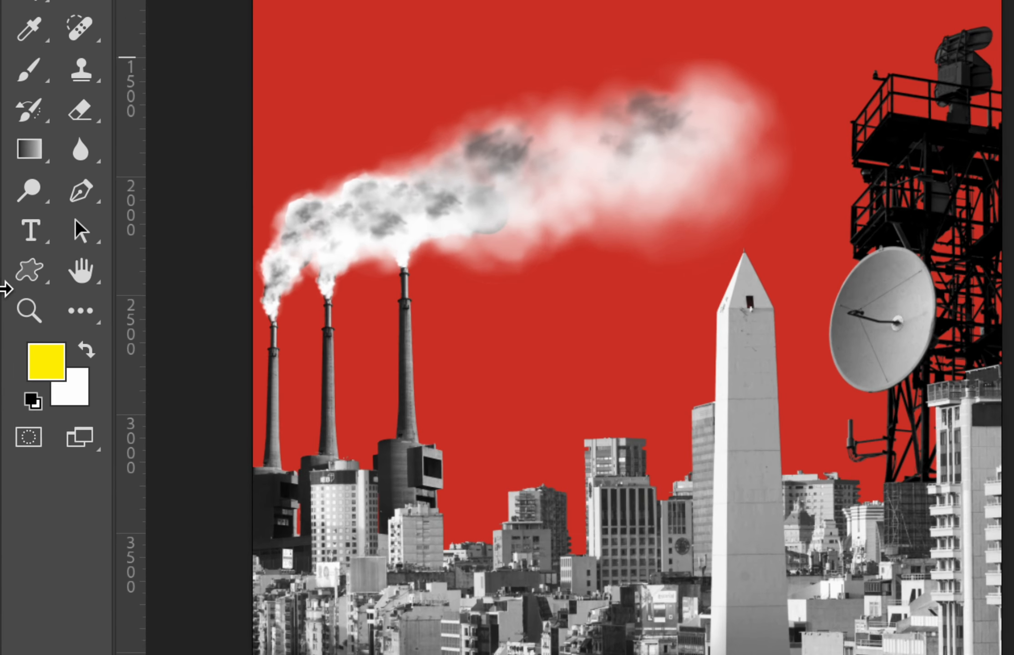
right_click(25, 276)
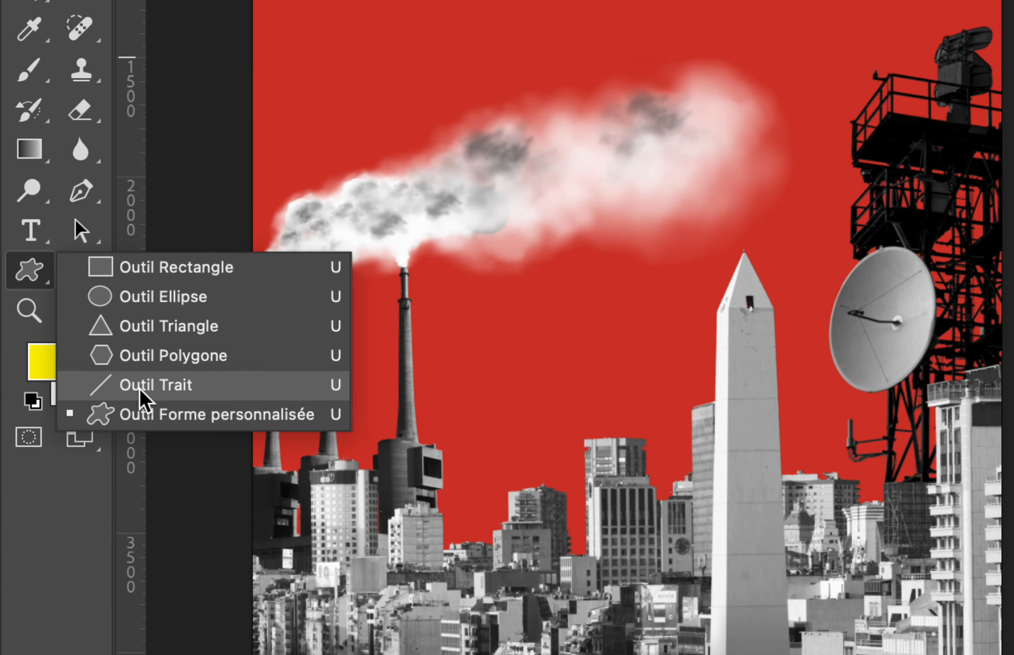
click(215, 415)
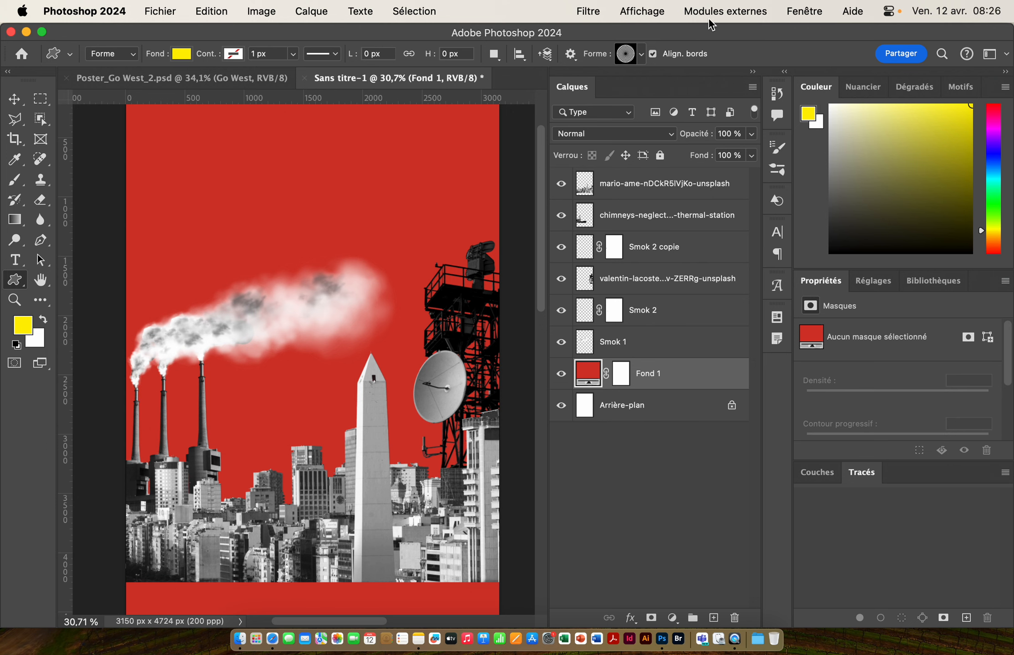
Examine the Formes library's shape groups and its option for loading Formes héritées et plus
click(804, 12)
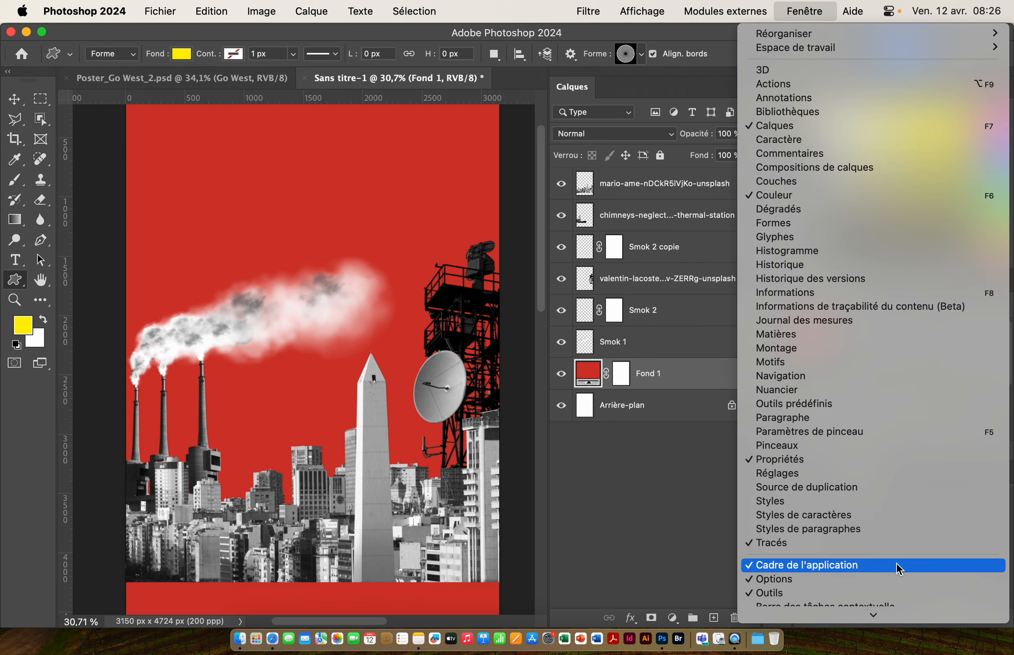
click(865, 223)
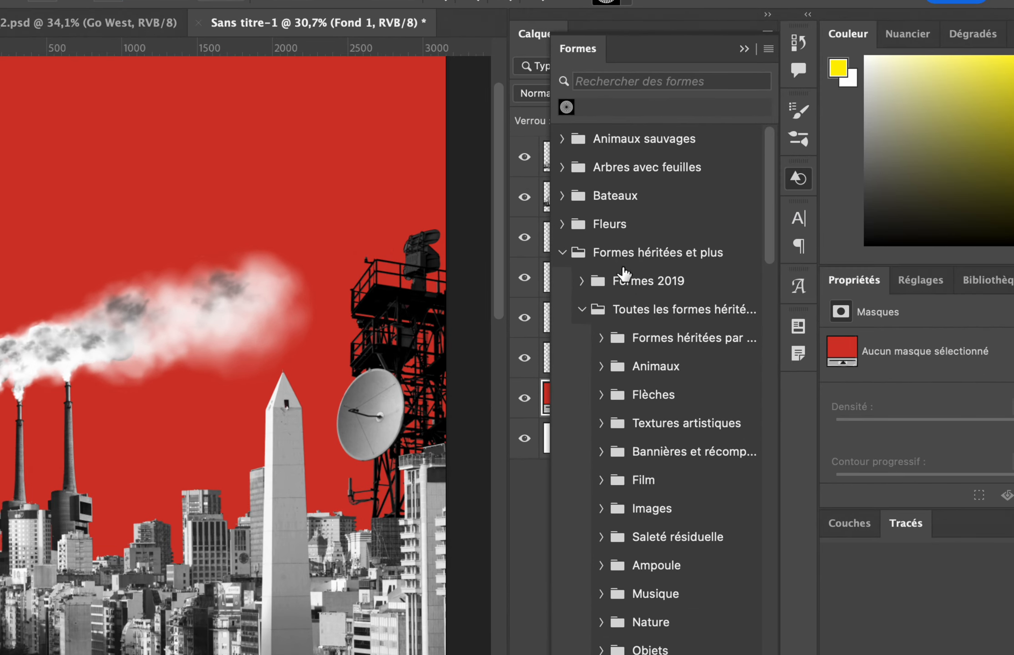
click(590, 258)
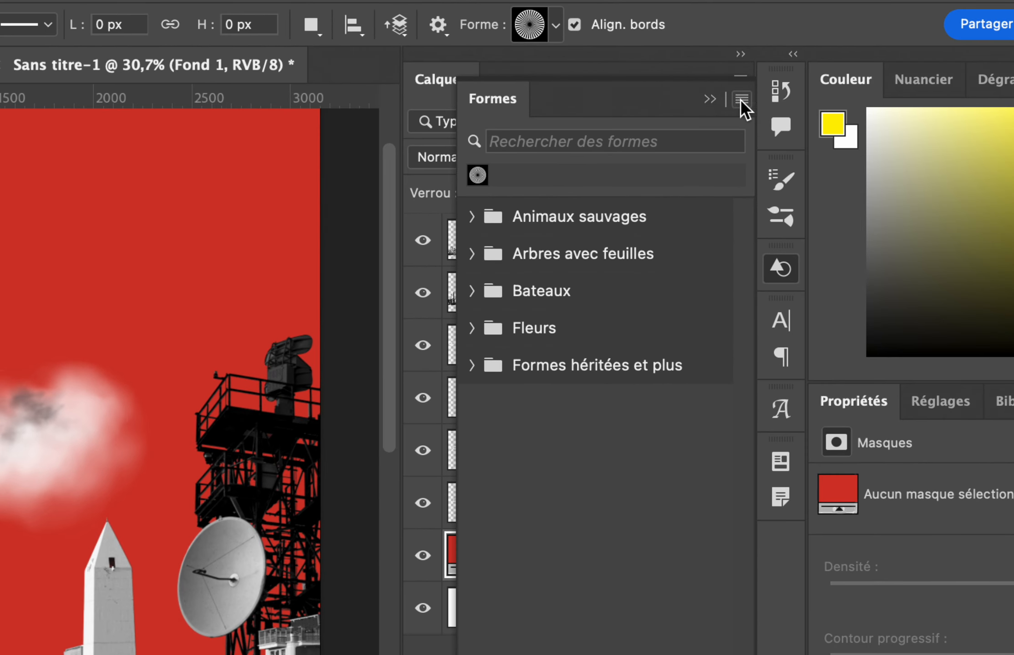
click(738, 97)
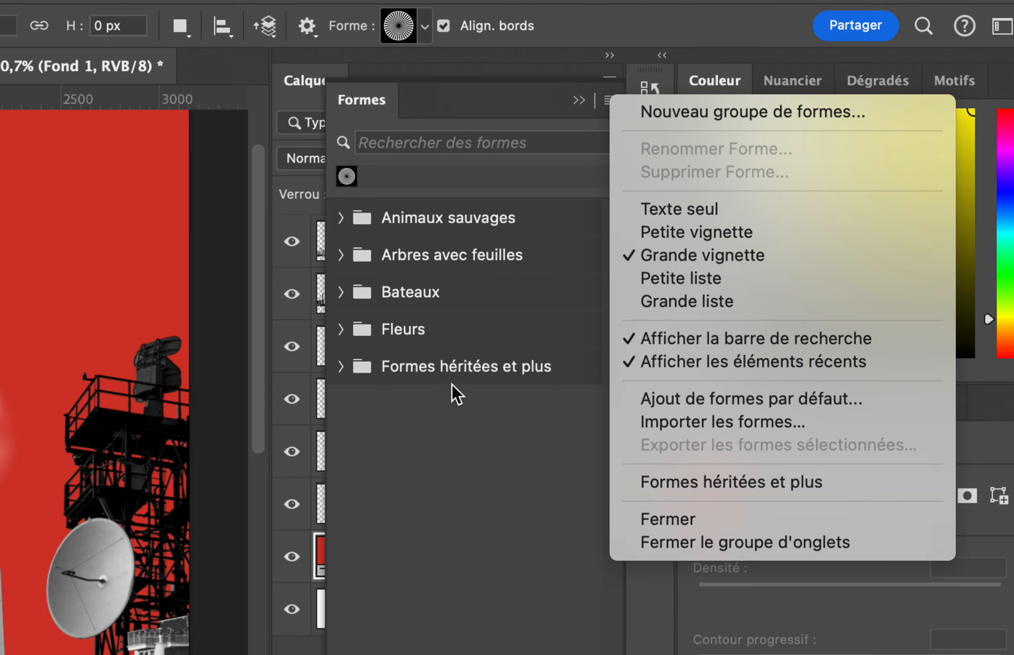
click(439, 385)
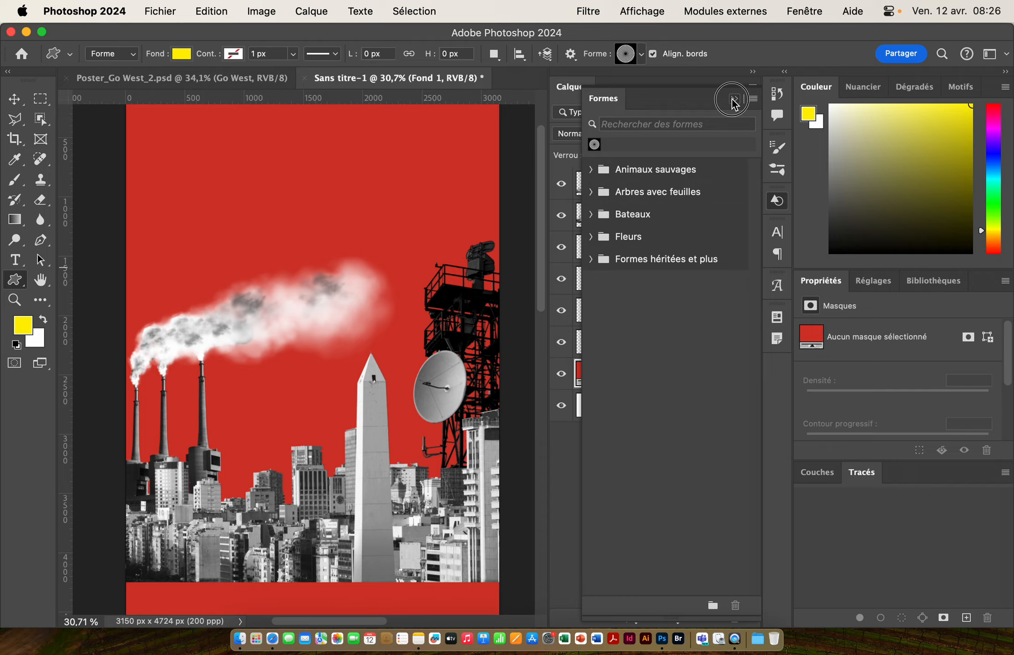
click(732, 99)
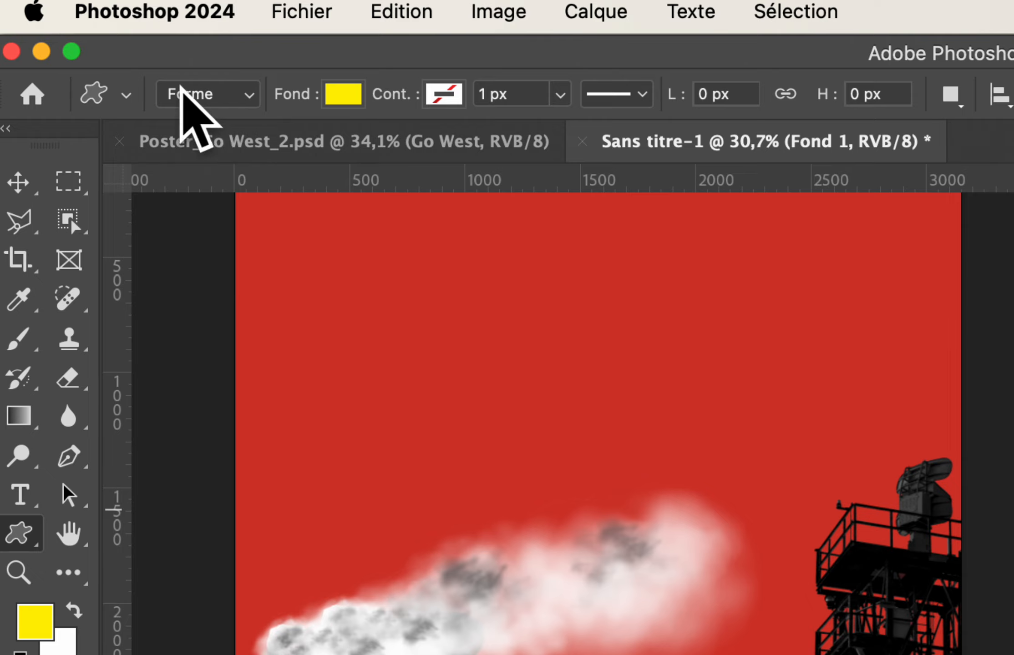
Set the Custom Shape tool to Forme mode with a white fill
click(196, 98)
click(219, 93)
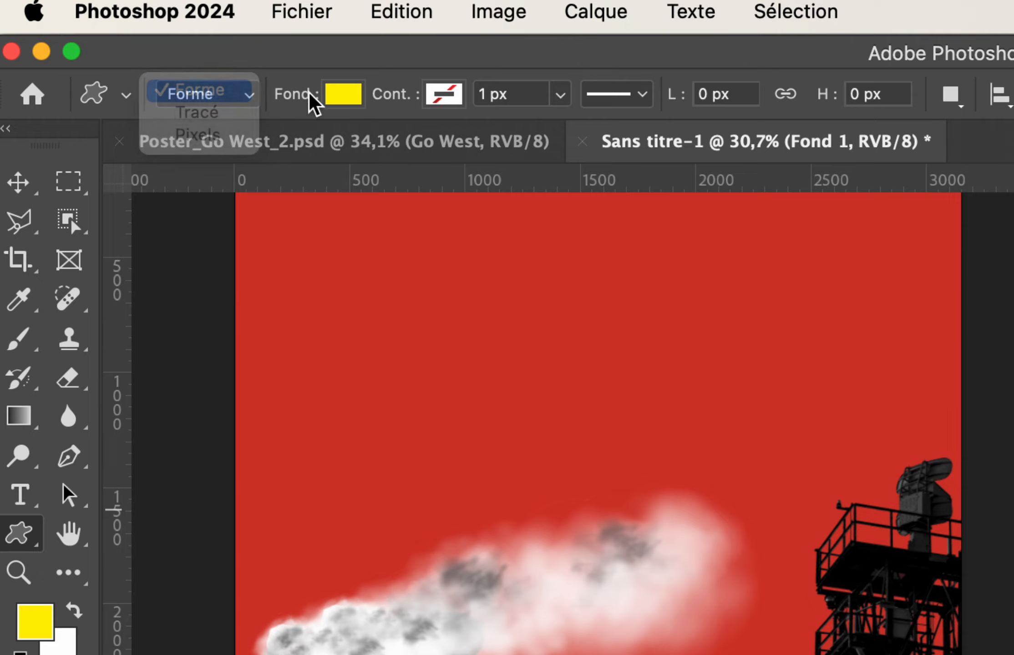
click(350, 98)
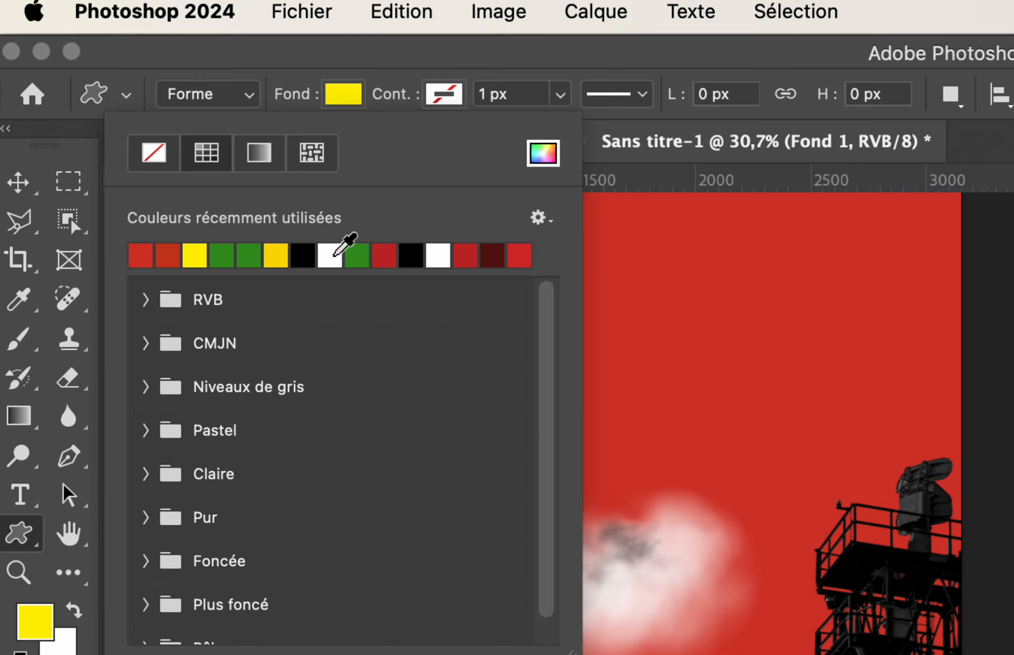
click(335, 255)
key(Return)
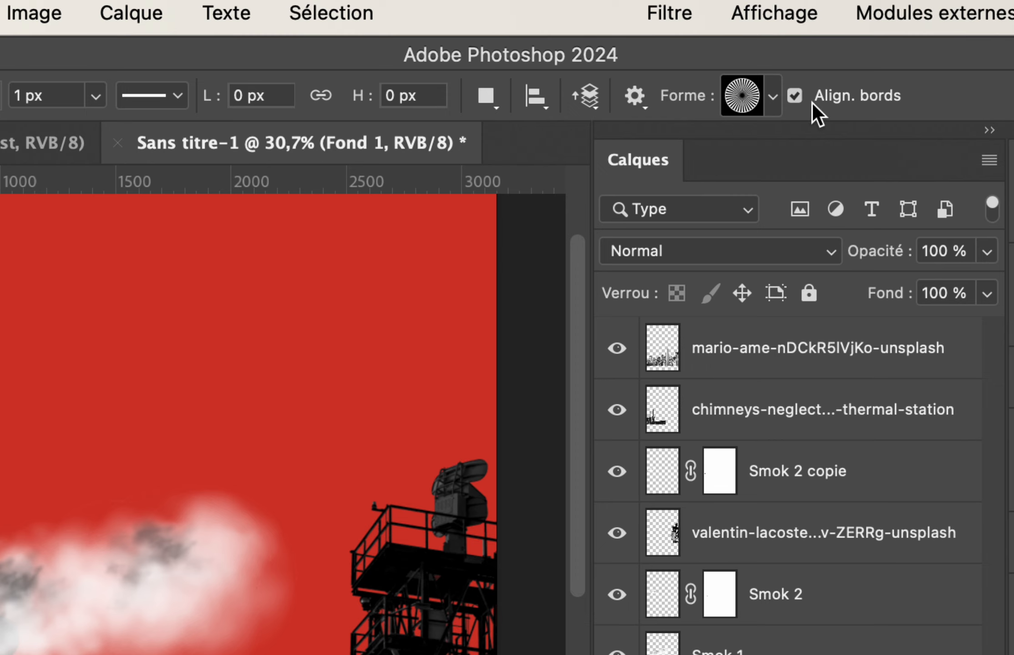
Choose the round sunburst shape from the Symboles group inside Formes héritées et plus for the Custom Shape tool
click(769, 96)
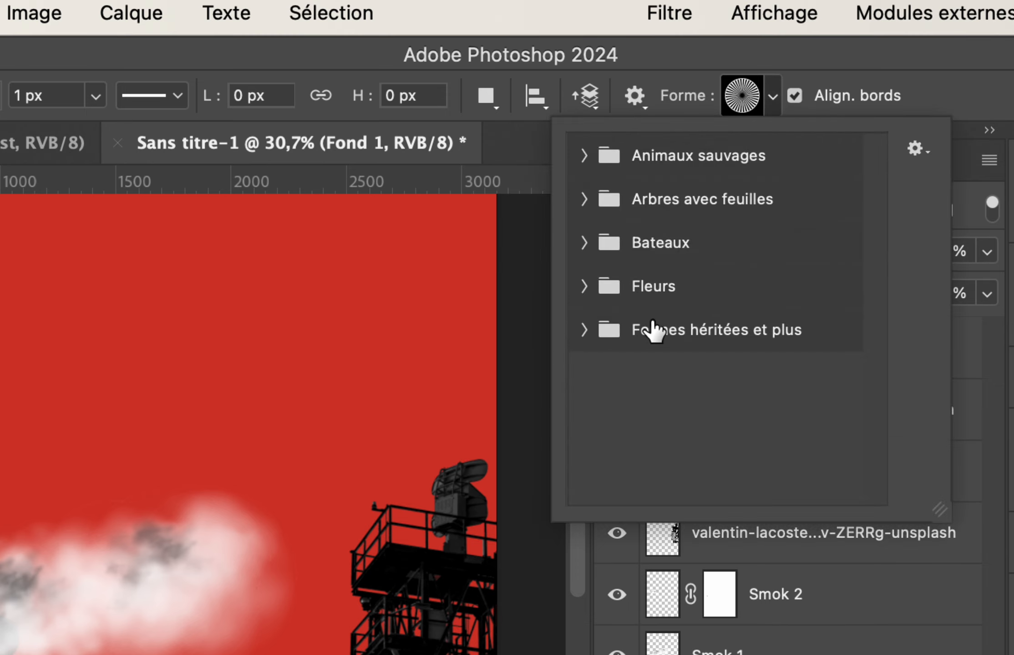
click(585, 330)
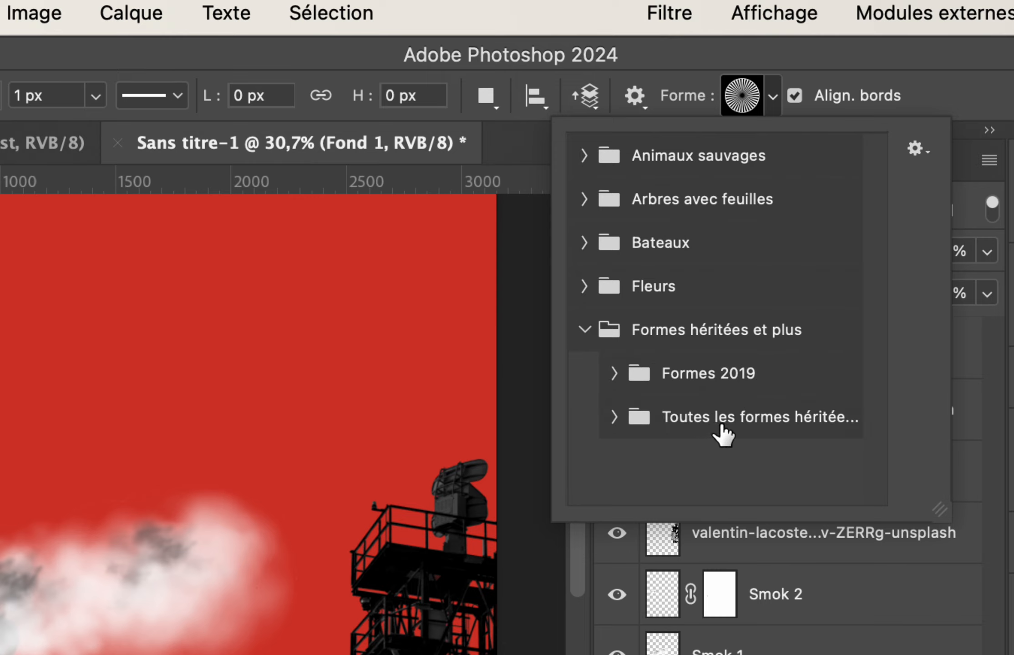
click(614, 417)
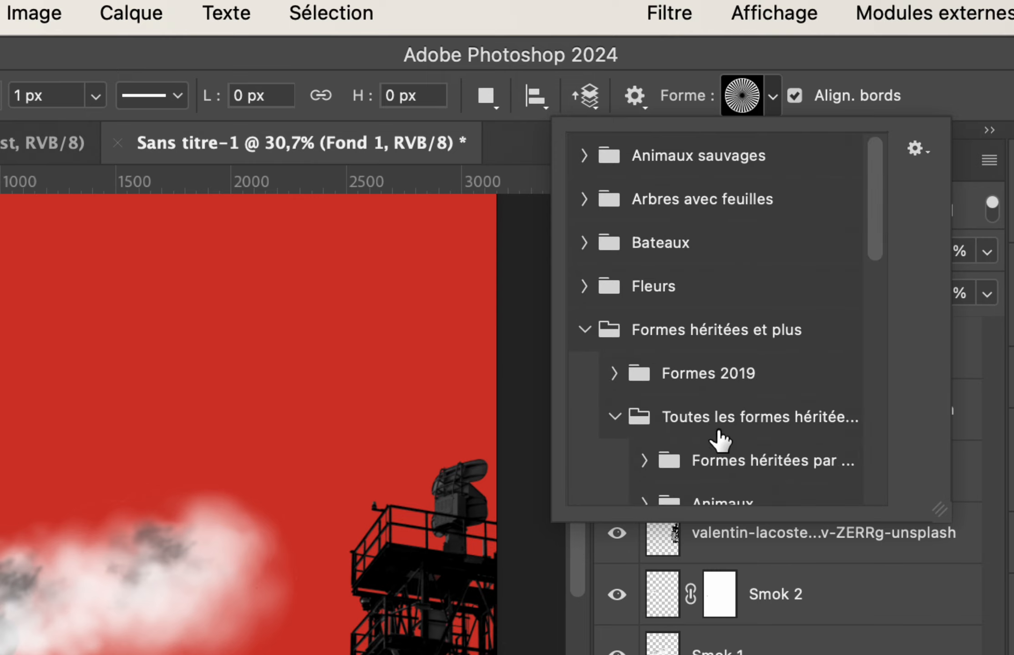
scroll(720, 438, down, 8)
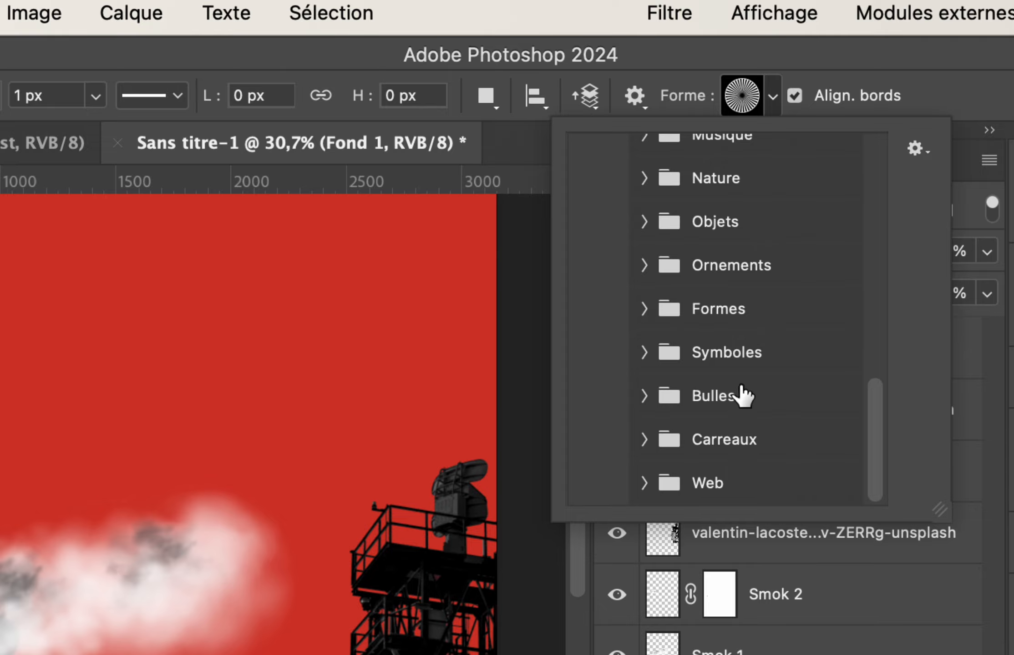
click(643, 351)
scroll(643, 352, down, 10)
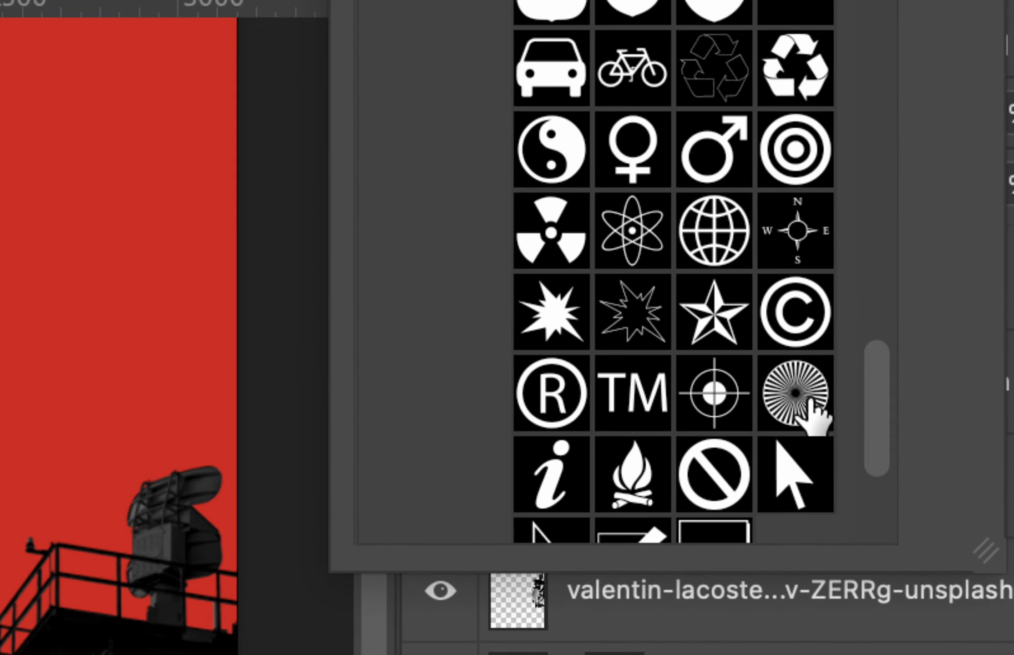
click(812, 415)
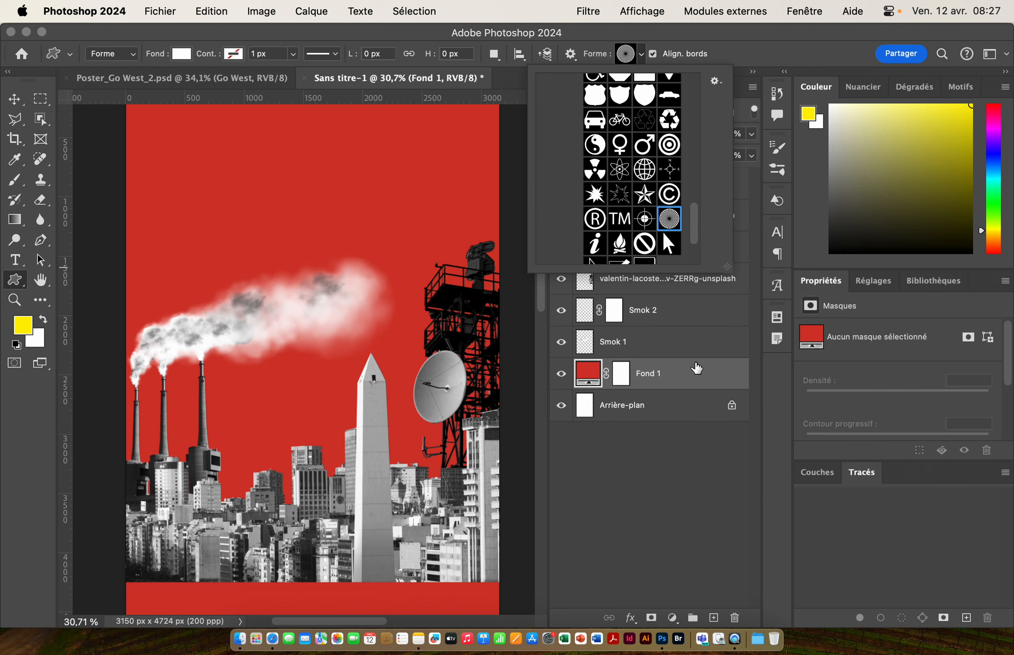
Draw a white sunburst above the Fond 1 layer, centred on the poster's bottom edge, and enlarge it to about 10819 px wide
click(687, 374)
drag(366, 399, 332, 403)
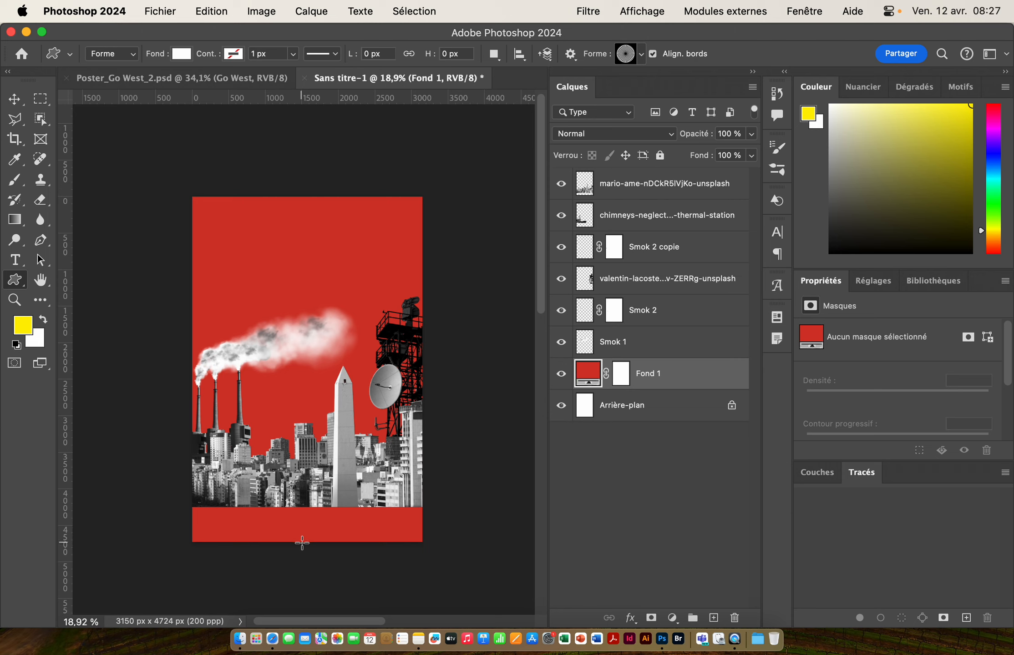
drag(302, 543, 178, 431)
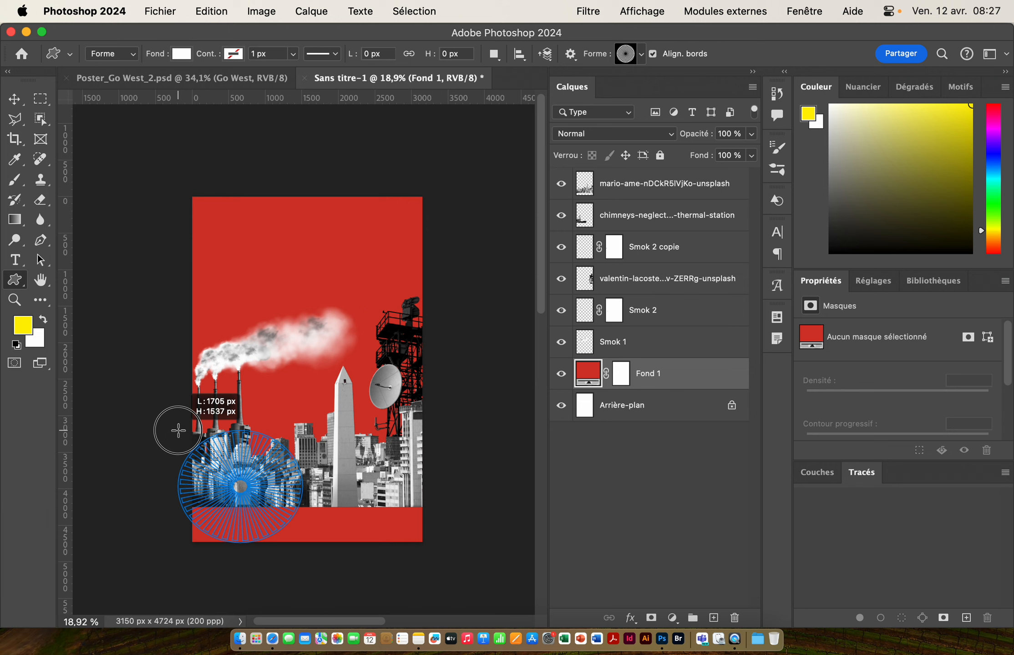
key(shift)
key(alt)
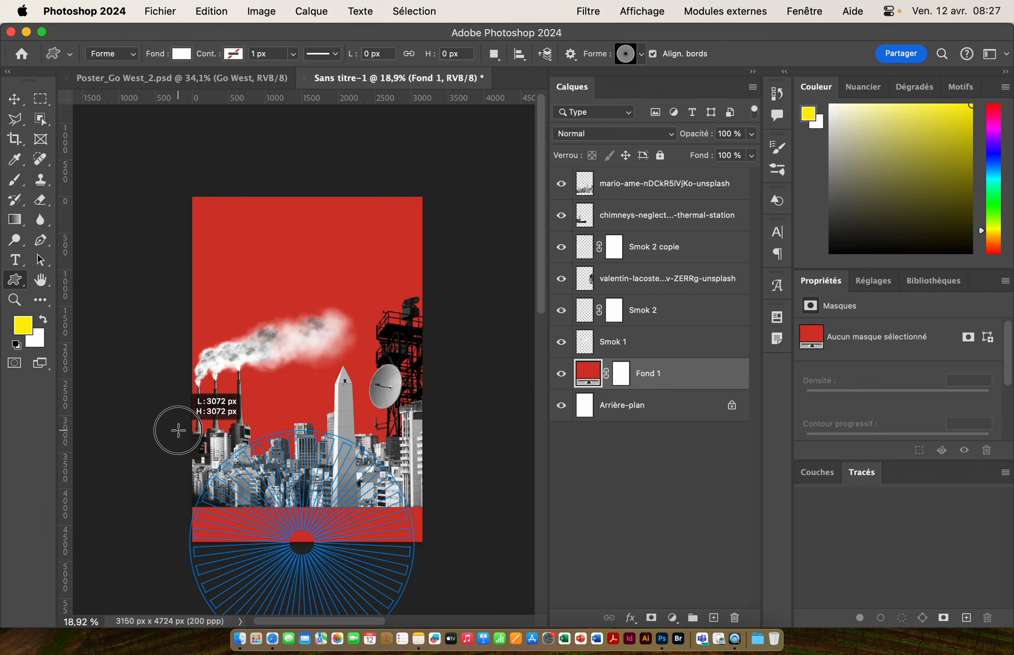
drag(178, 430, 134, 237)
drag(432, 361, 219, 310)
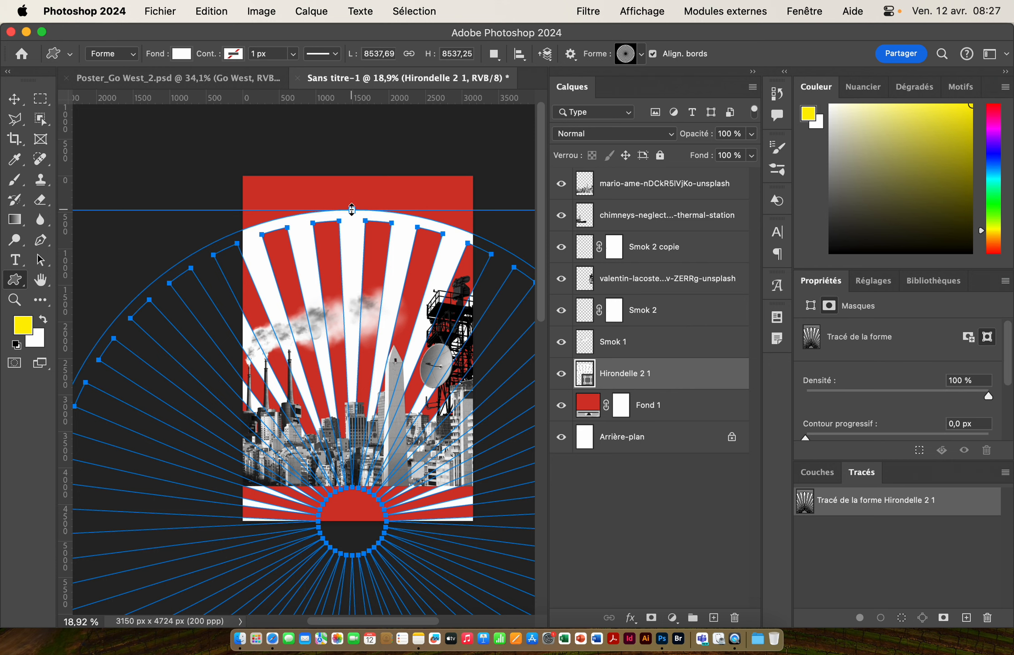
drag(352, 209, 290, 127)
drag(395, 390, 397, 391)
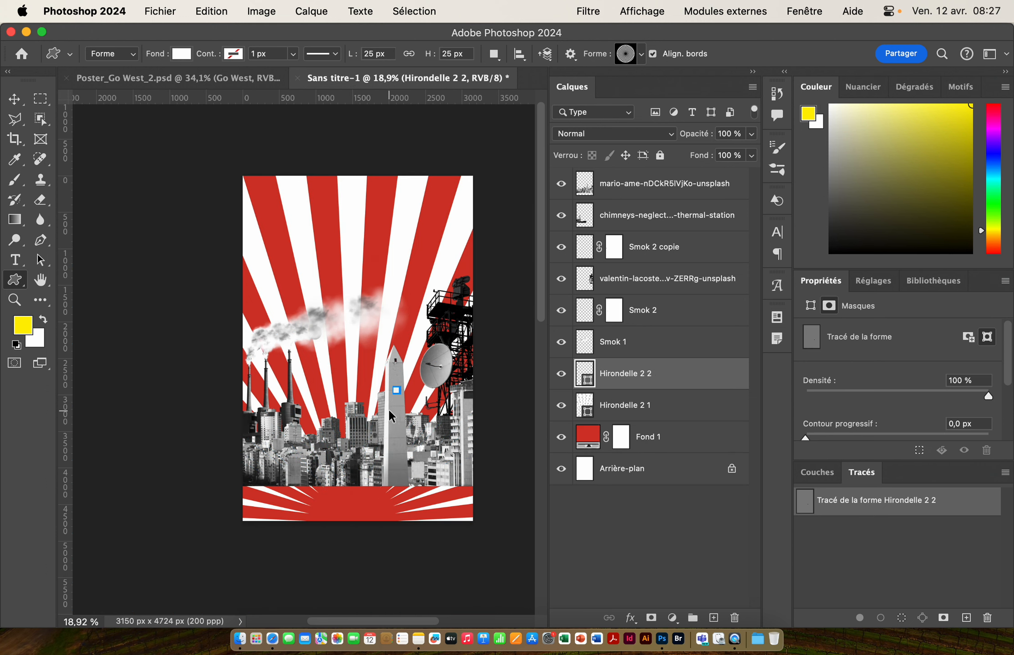
key(super+z)
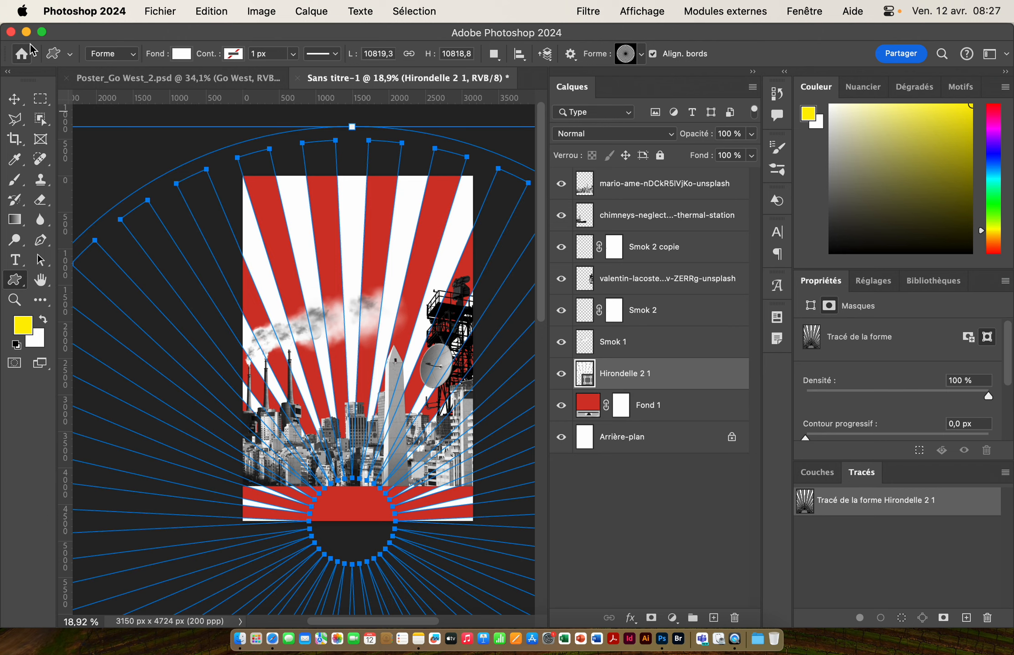
Move the sunburst path slightly down with the Path Selection tool so its centre sits just below the poster's bottom edge
click(42, 261)
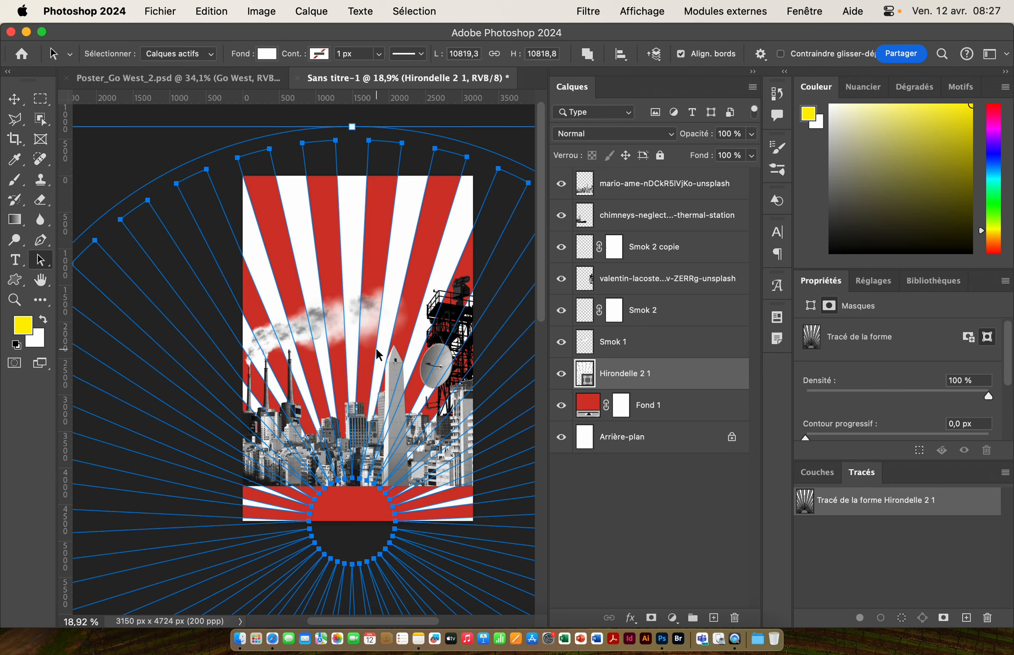
drag(377, 355, 376, 373)
key(super+minus)
key(super+minus)
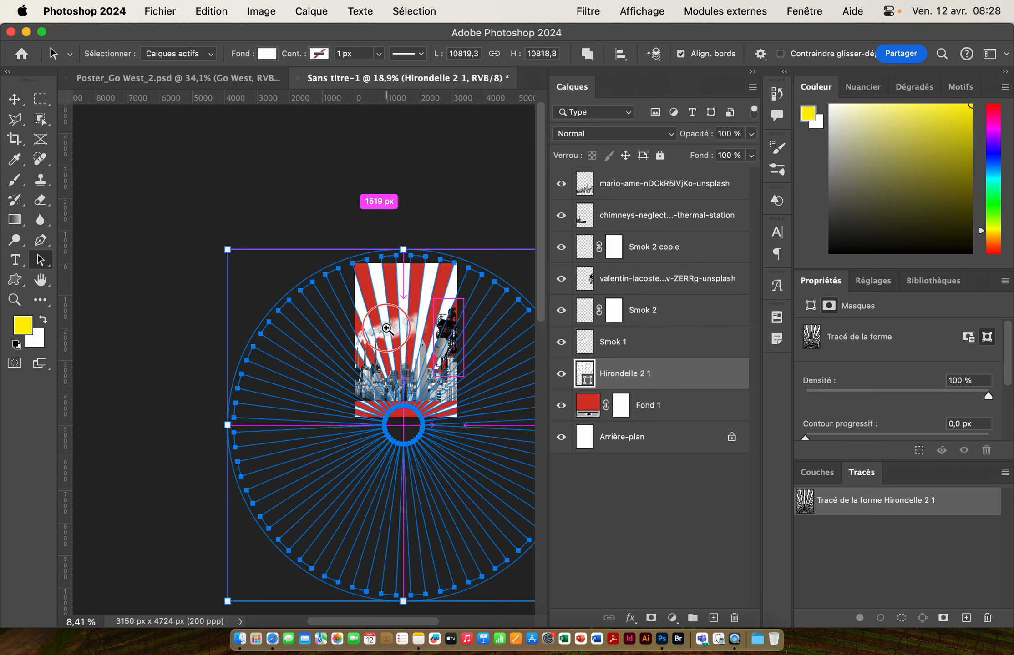
drag(418, 326, 324, 301)
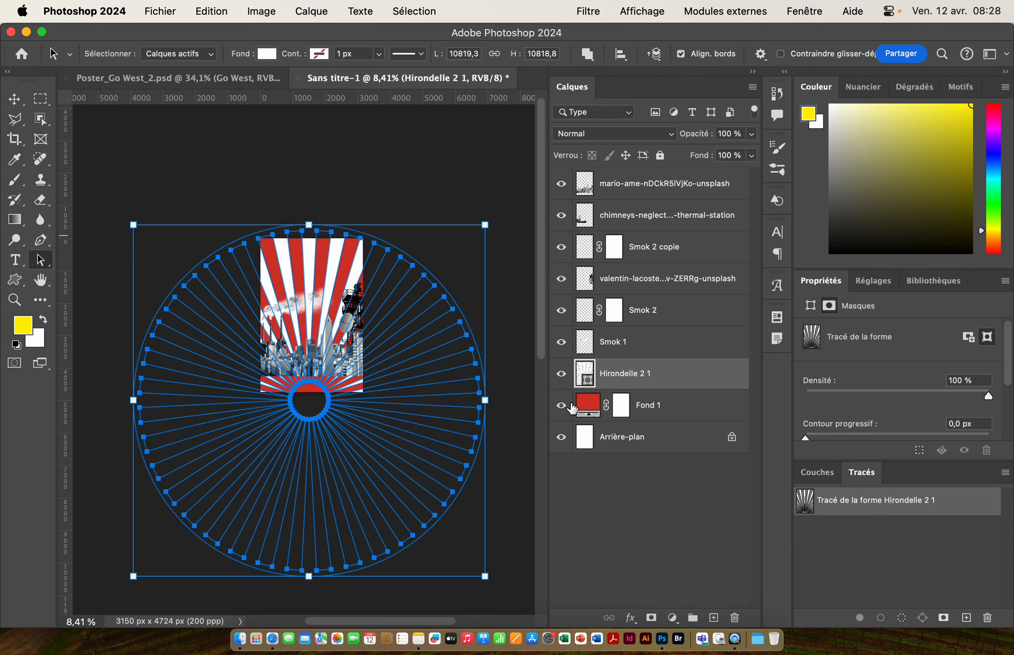
key(Return)
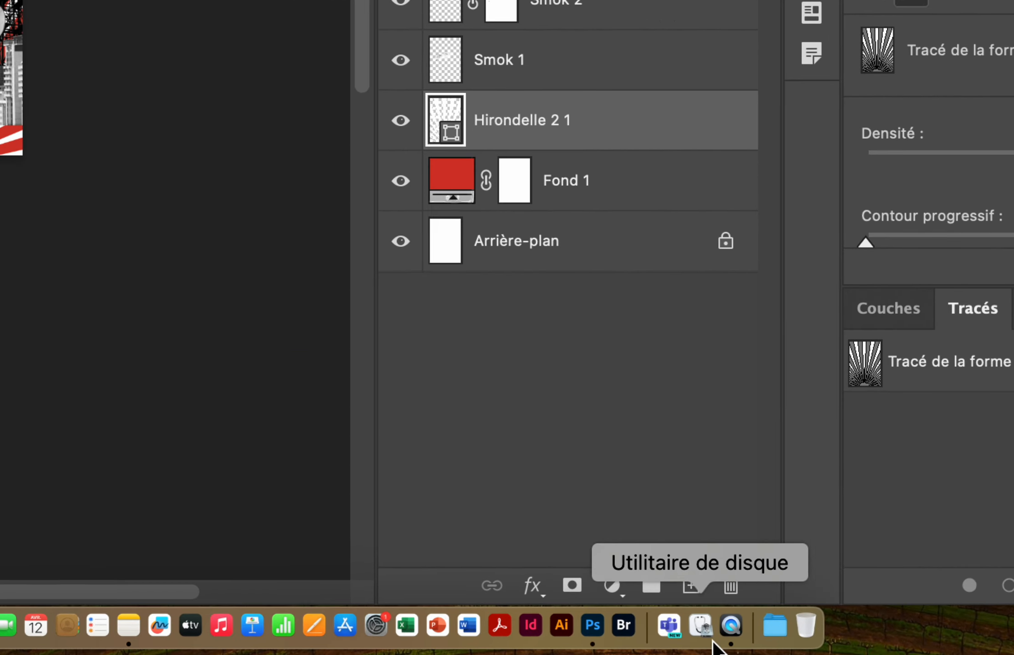
Add a layer mask to the Hirondelle 2 1 sunburst layer and prepare the Gradient tool with white foreground and black background
click(572, 586)
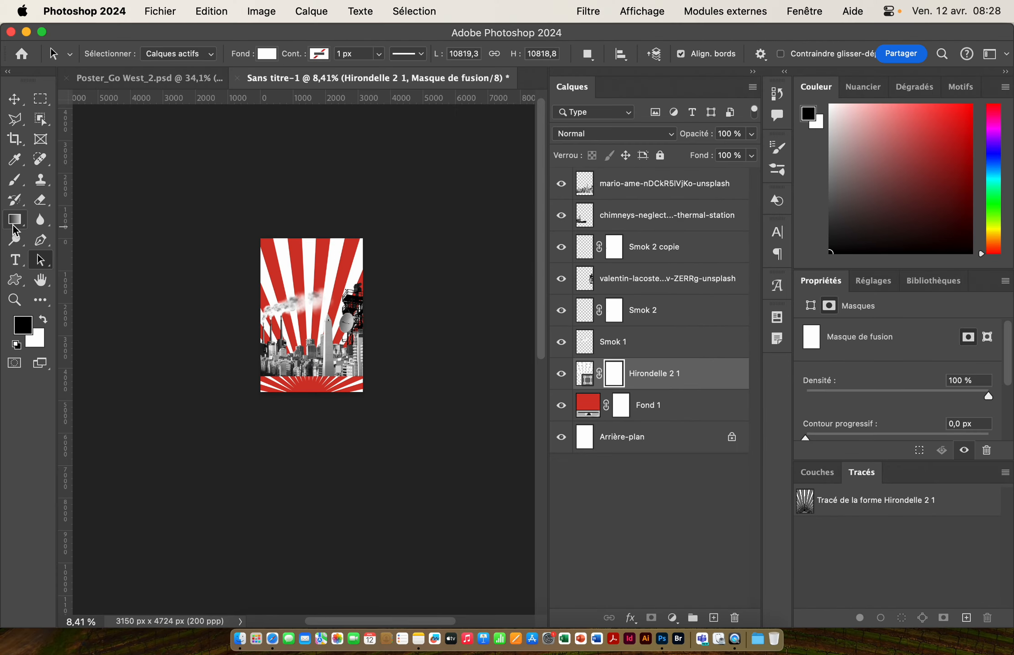
click(14, 220)
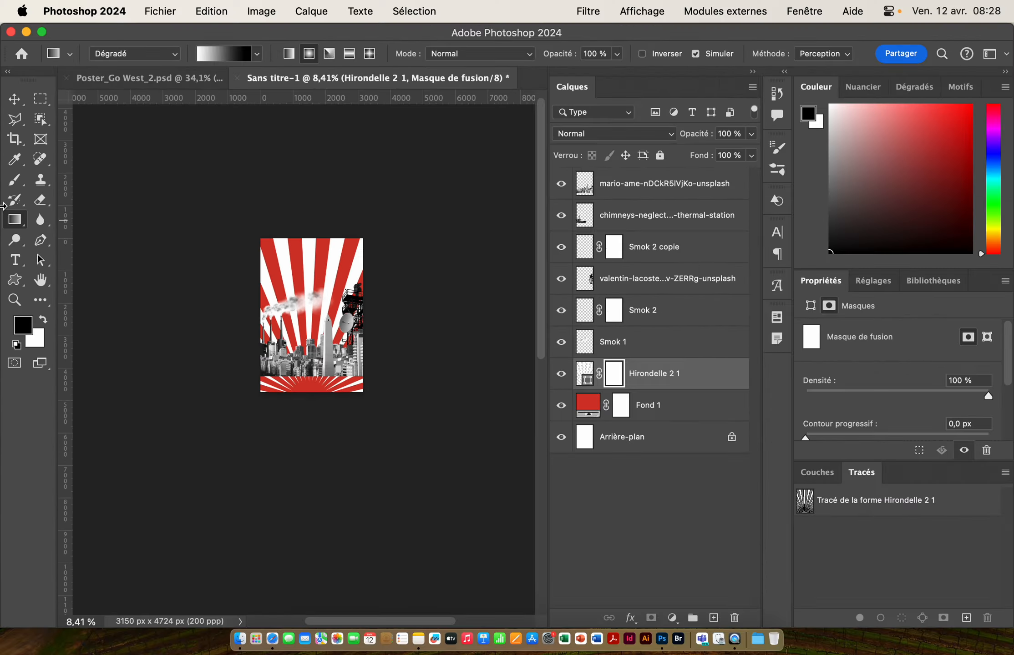
drag(318, 303, 391, 310)
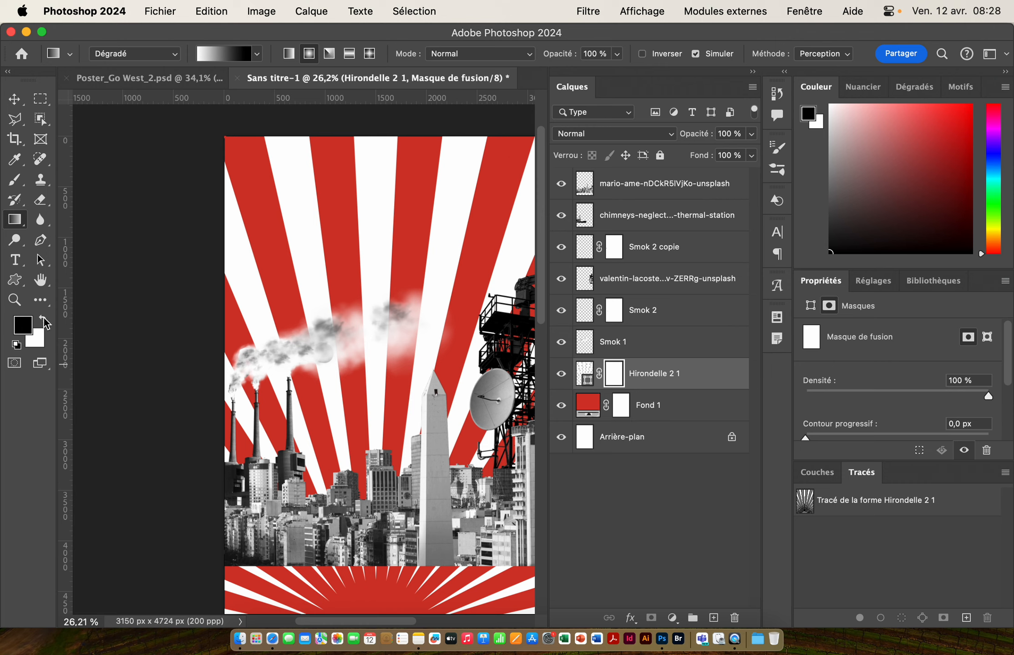
click(44, 321)
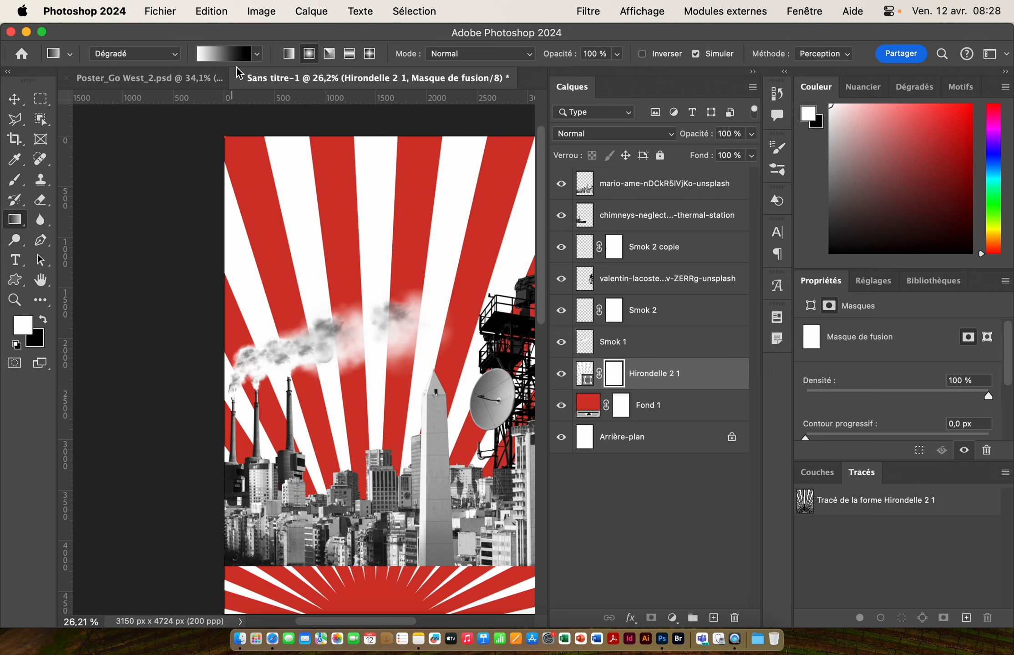
Apply the first Basiques gradient, white to black in radial style, on the sunburst's mask from the poster's bottom centre to its top edge
click(257, 54)
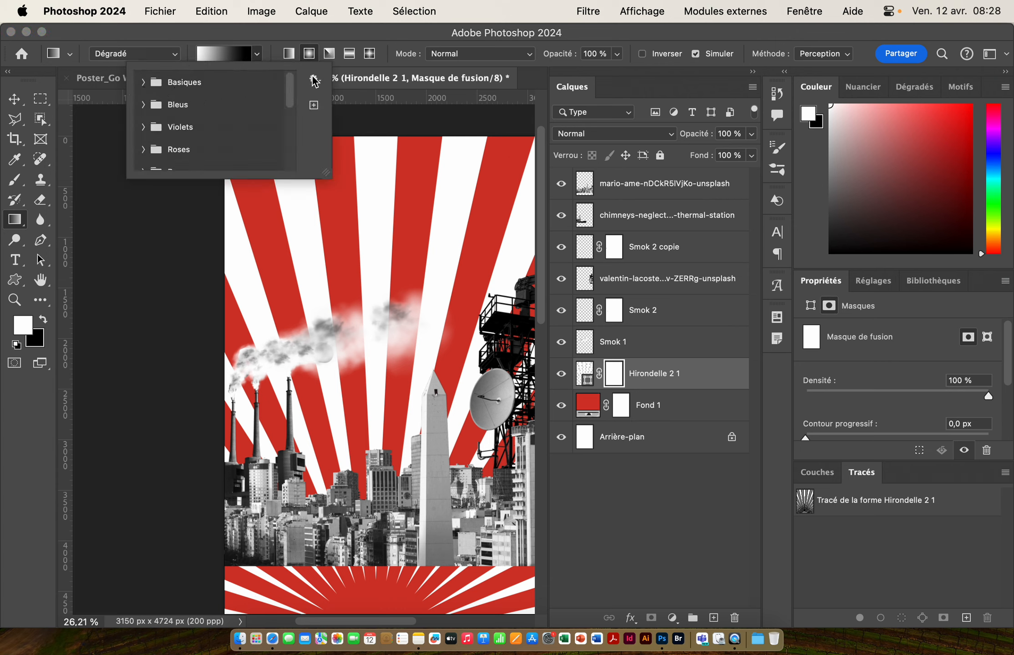
click(258, 54)
click(257, 54)
click(142, 82)
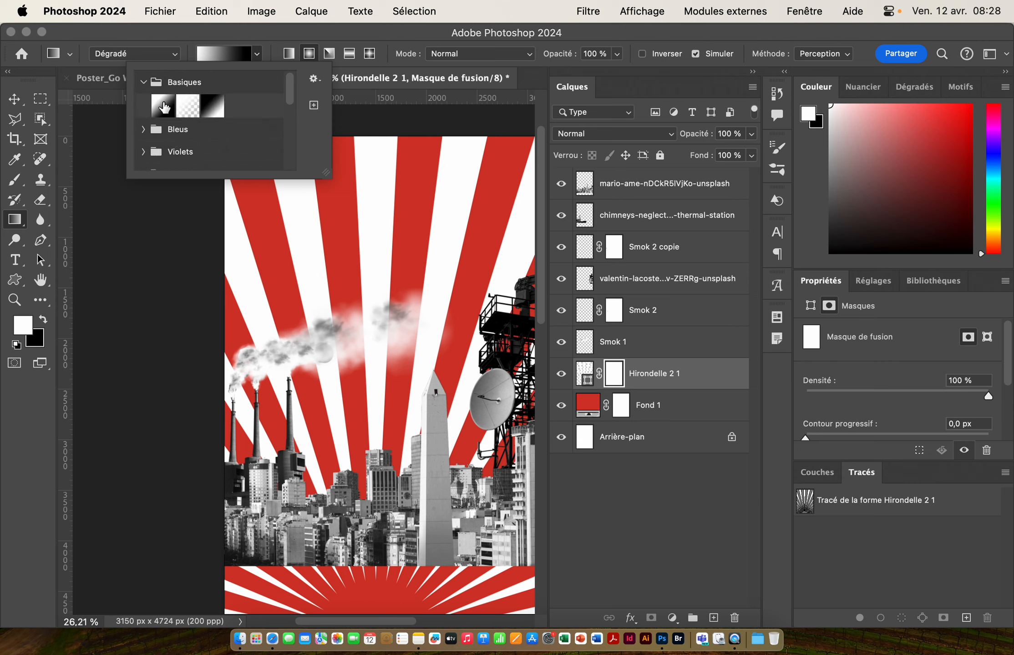
click(162, 104)
click(271, 34)
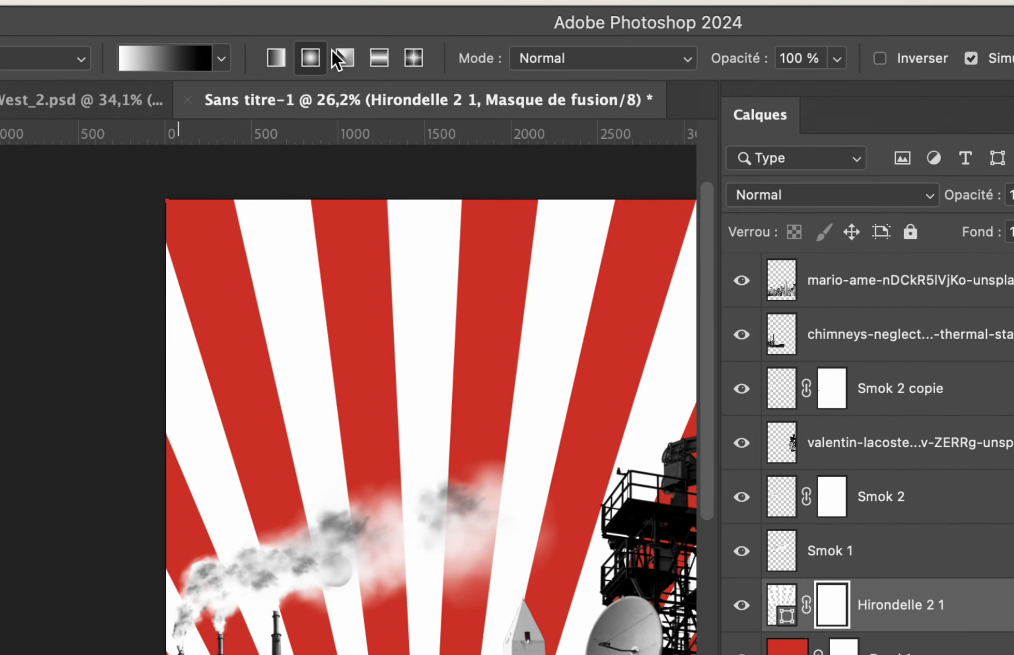
click(312, 57)
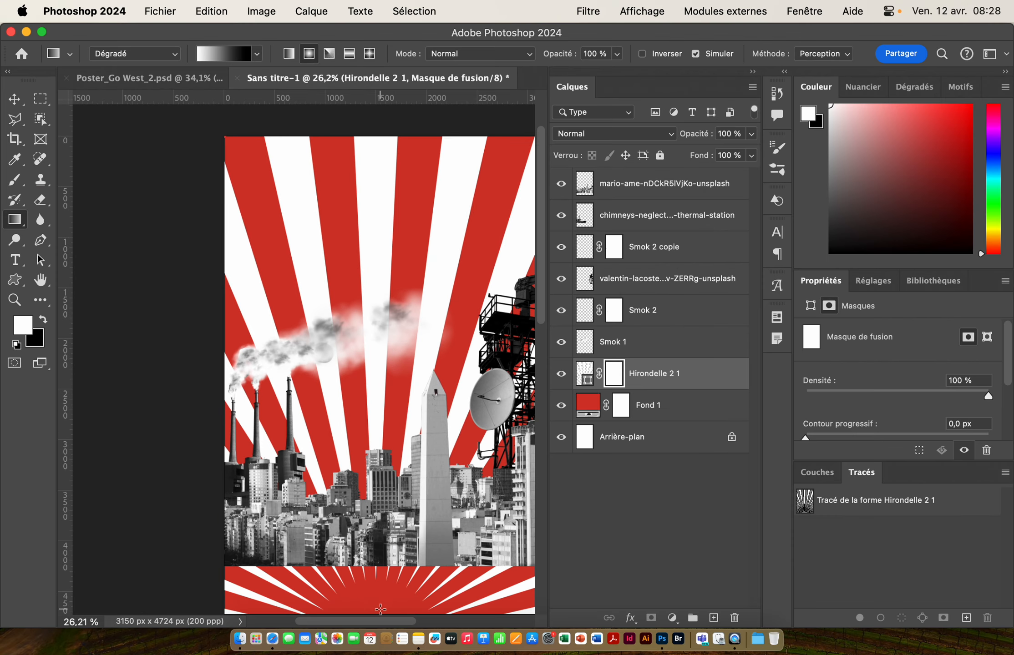
drag(380, 609, 388, 134)
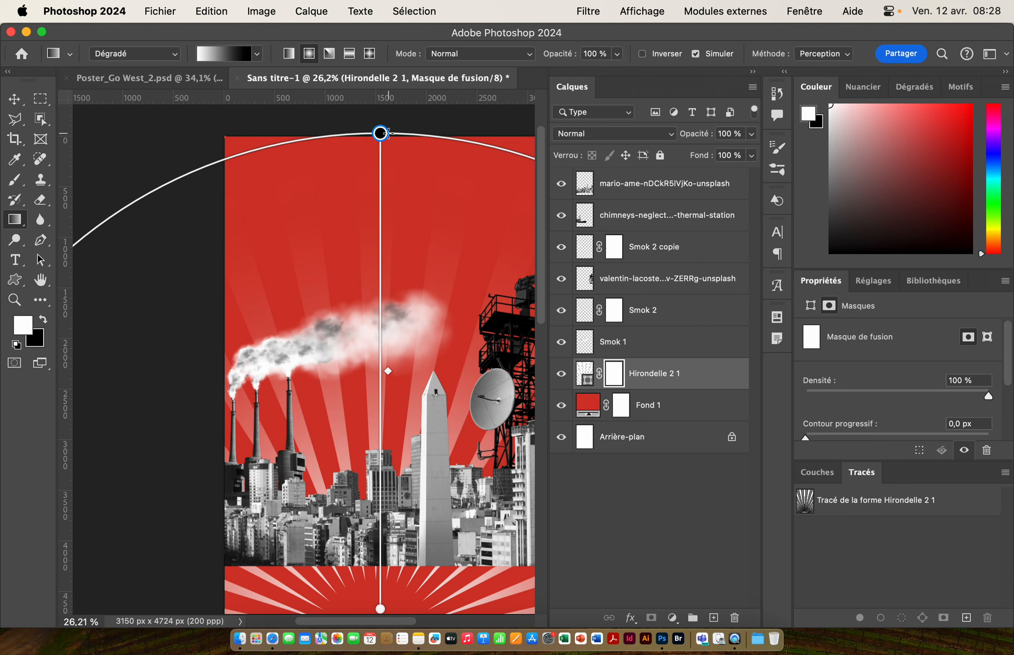
click(13, 101)
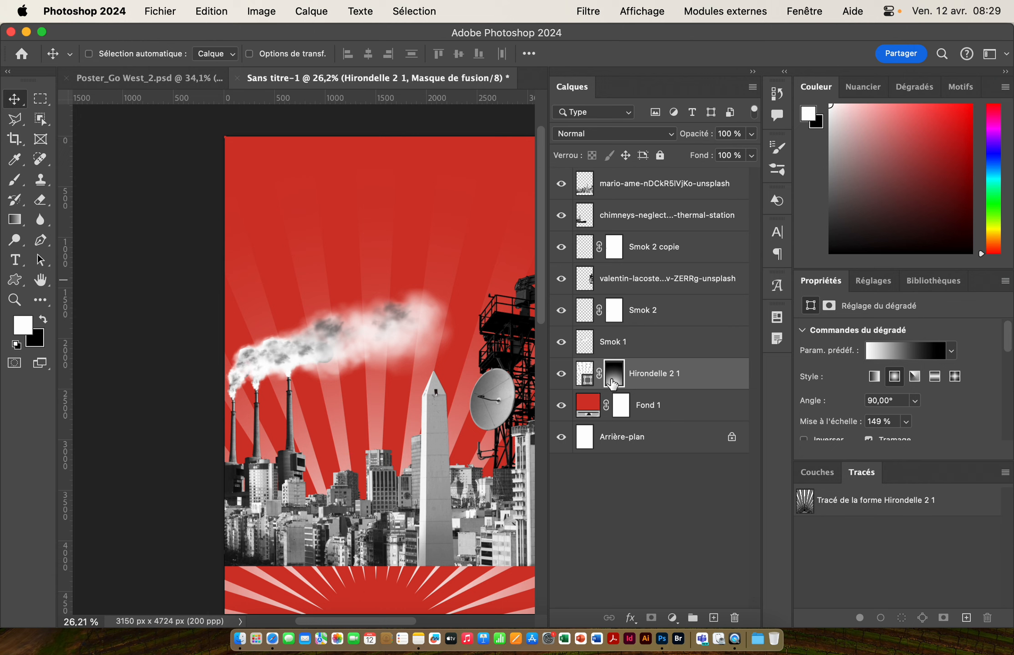
Disable and re-enable the sunburst's layer mask to compare the rays with and without the gradient fade
drag(613, 385, 612, 320)
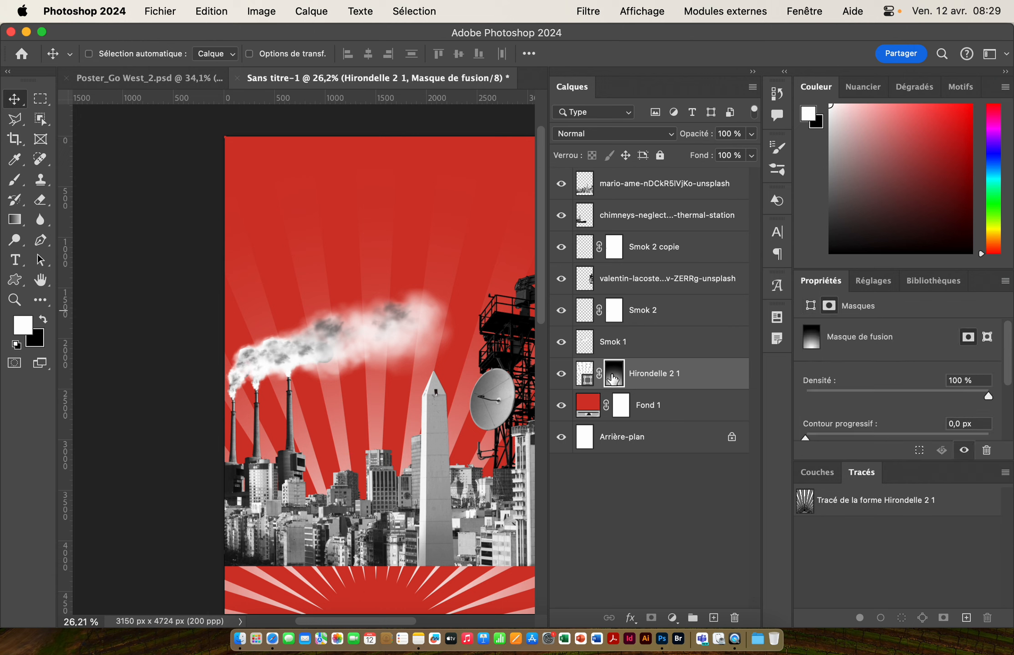
shift+click(612, 379)
shift+click(614, 380)
shift+click(615, 380)
shift+click(614, 380)
scroll(450, 313, right, 8)
scroll(450, 312, down, 2)
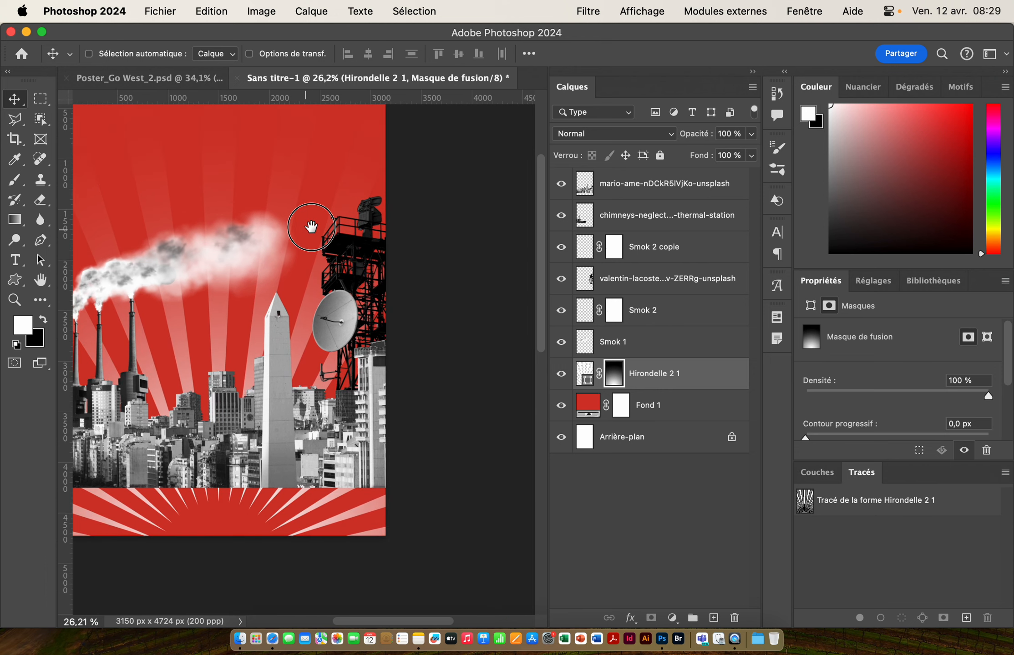
drag(345, 277, 311, 290)
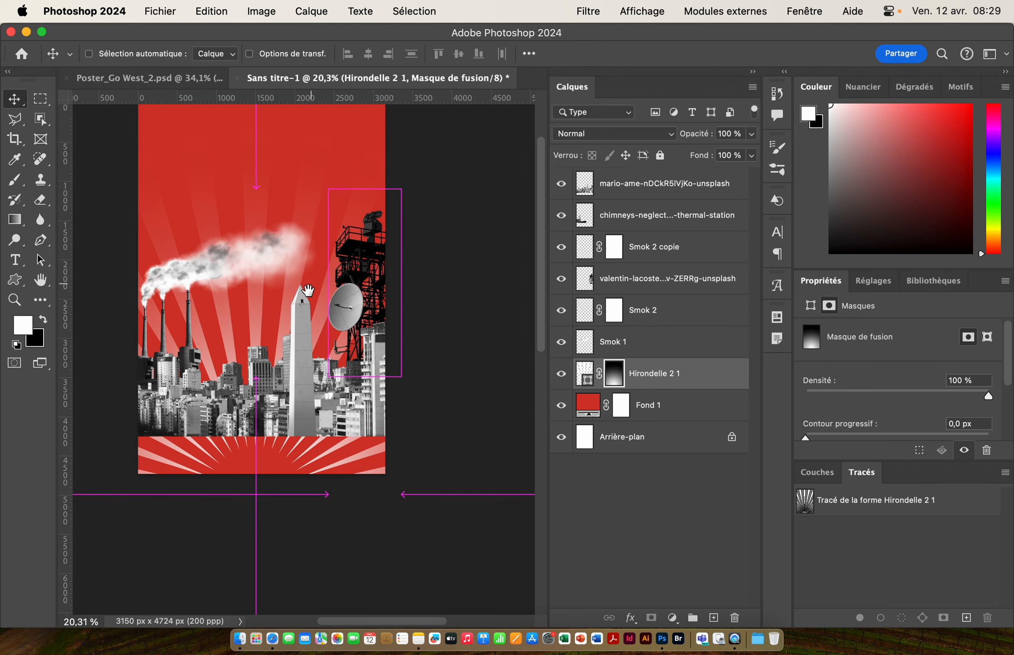
Add a new layer above the city skyline layer and render Nuages on it using the default black and white colours
click(627, 191)
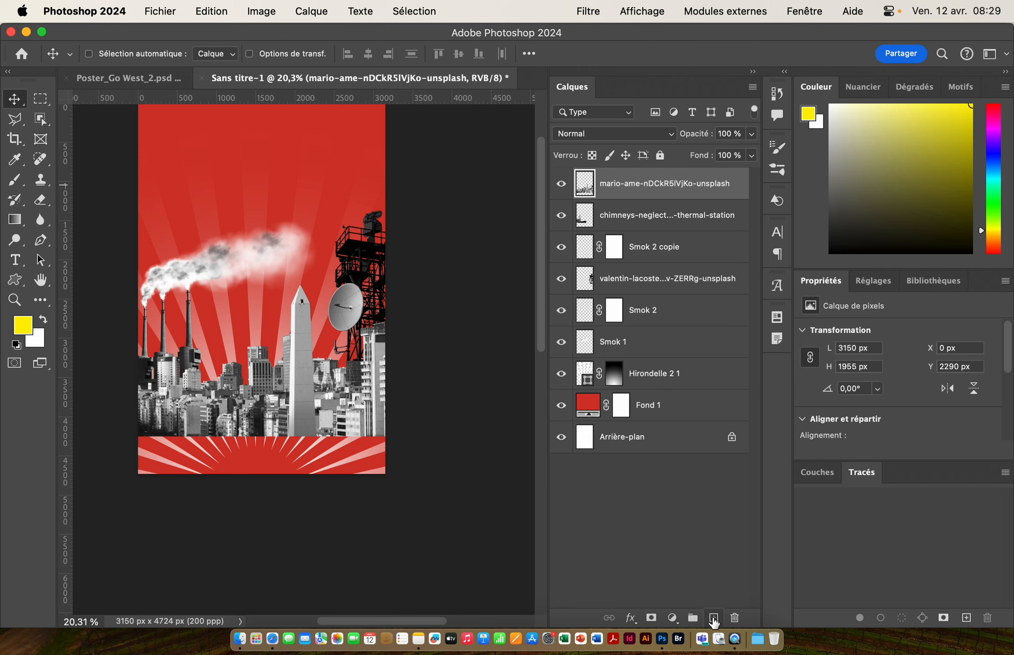
click(714, 618)
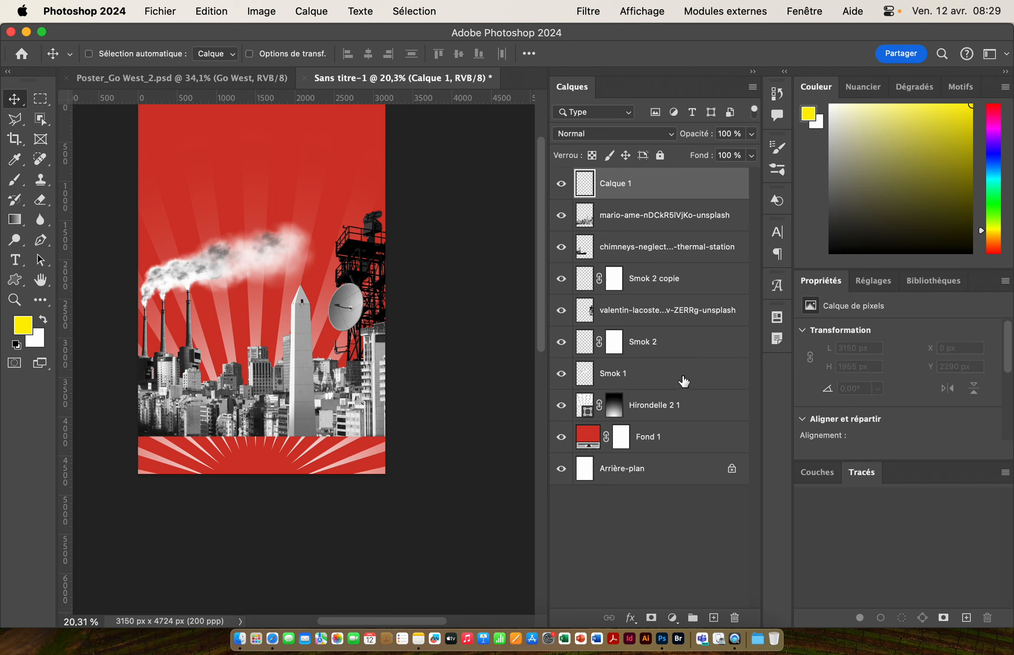
click(16, 346)
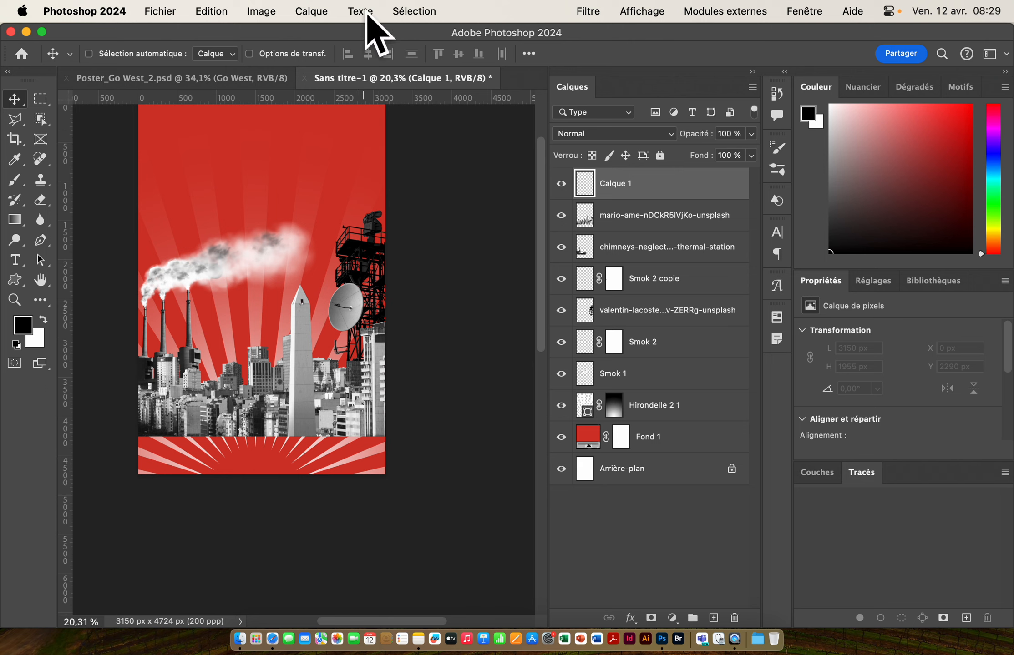
click(589, 13)
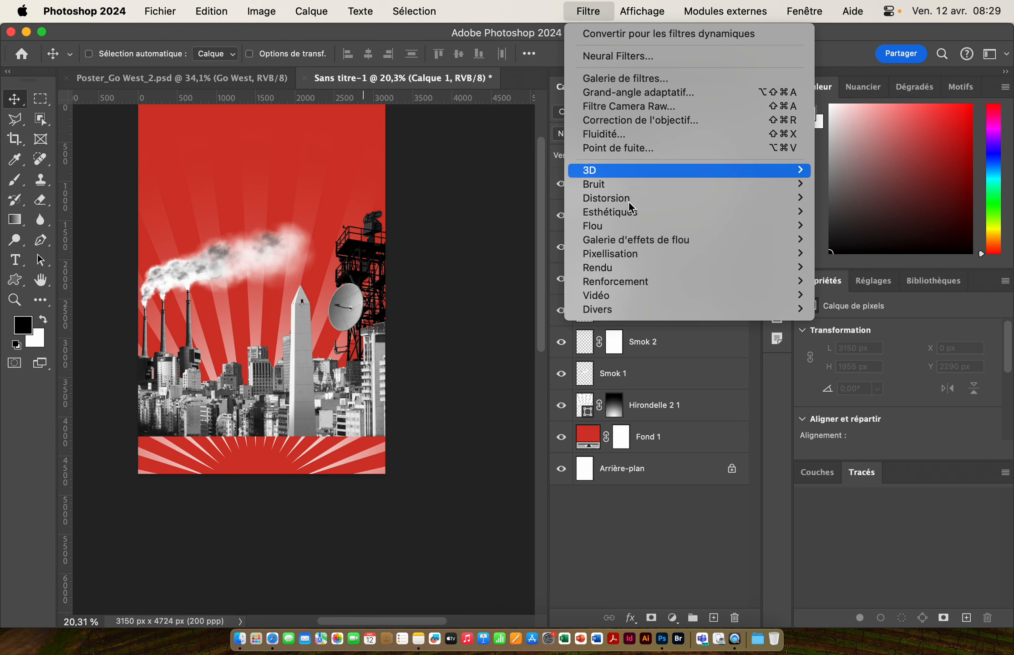
mouse_move(632, 272)
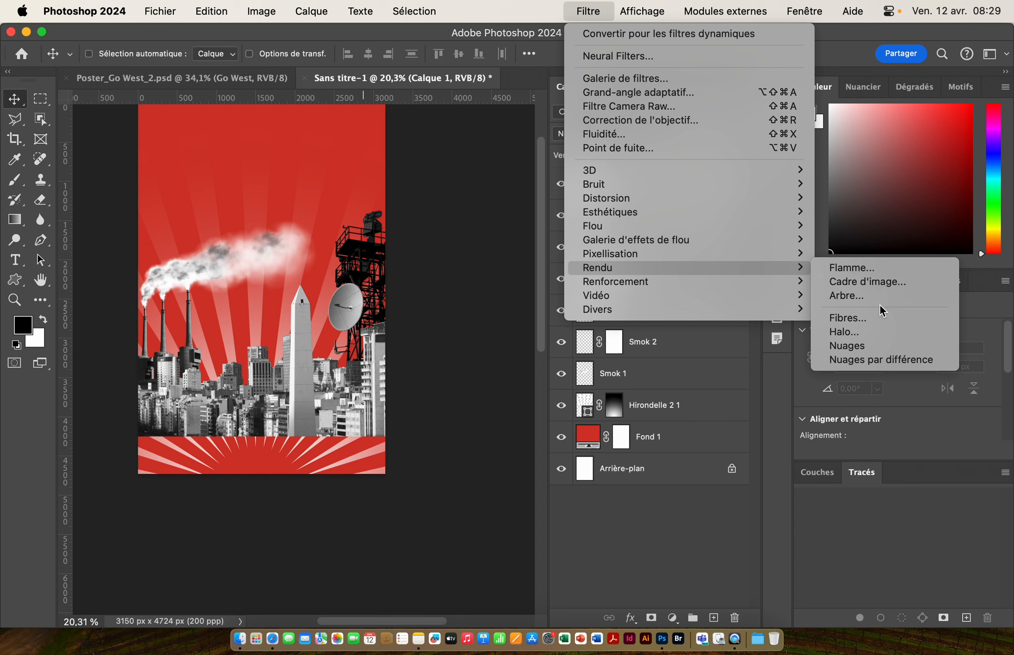
click(862, 346)
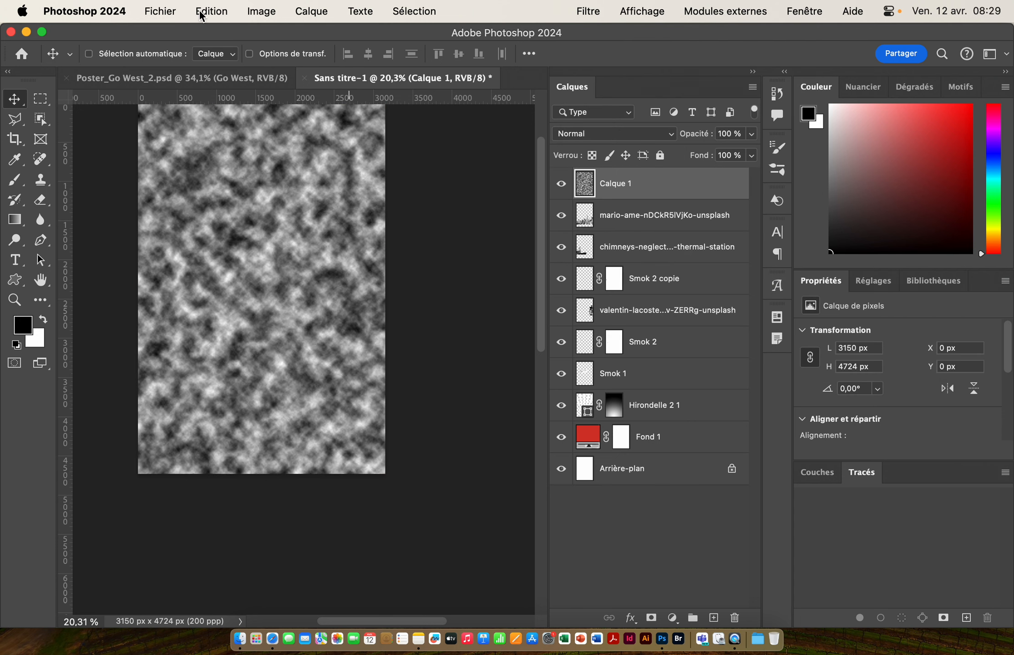
Apply a Flou gaussien with a 50-pixel radius to the cloud texture layer
click(591, 13)
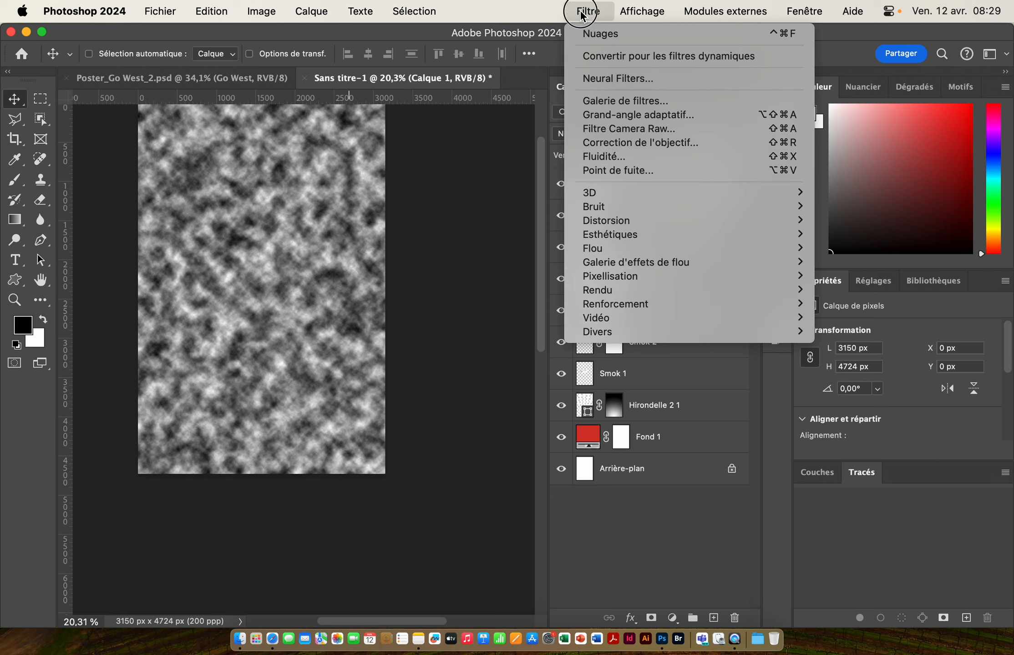
mouse_move(640, 249)
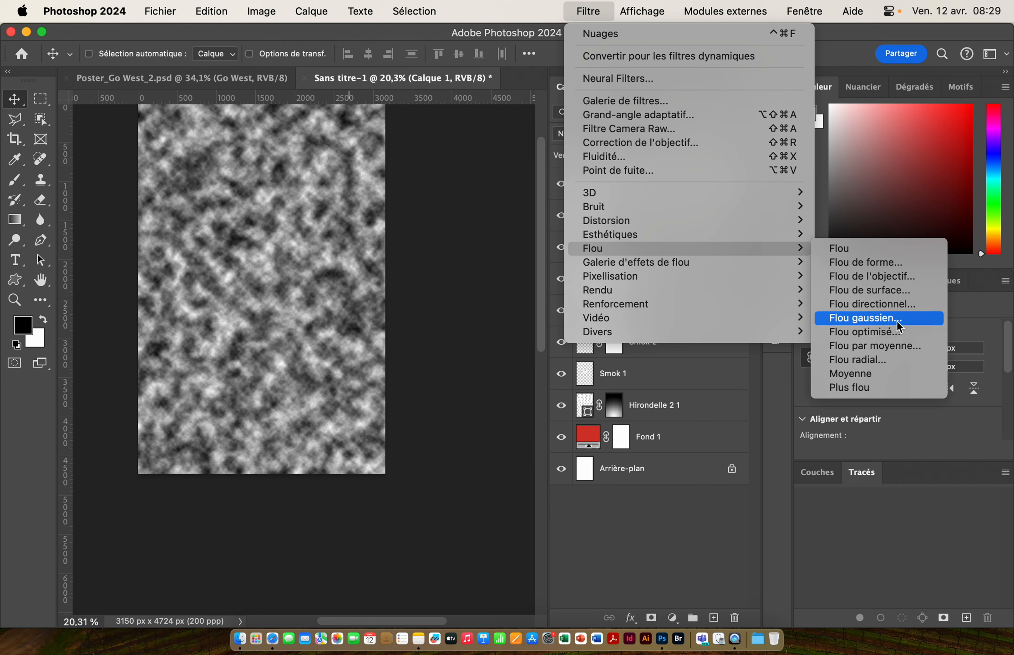
click(865, 318)
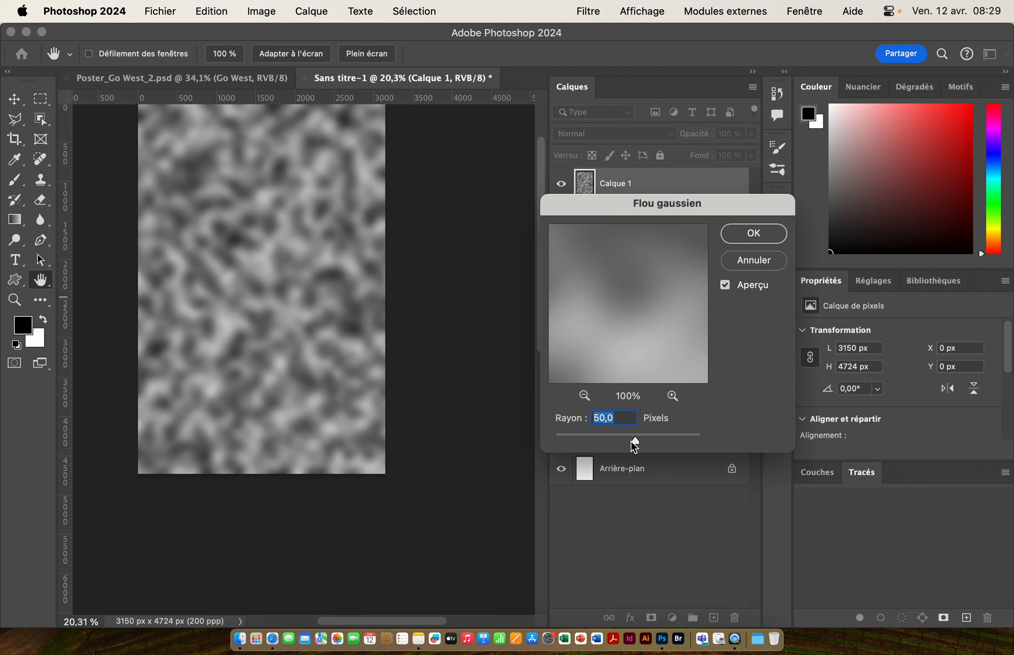
click(770, 239)
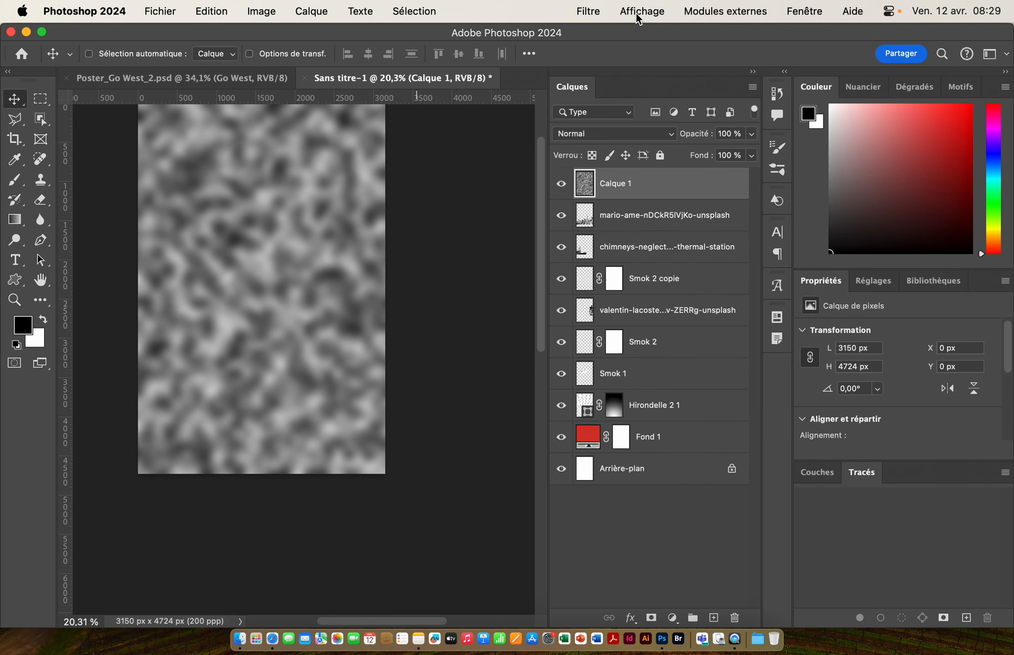
Apply a Flou directionnel to the cloud layer at angle 0° with a distance of 700 pixels
click(587, 13)
mouse_move(623, 263)
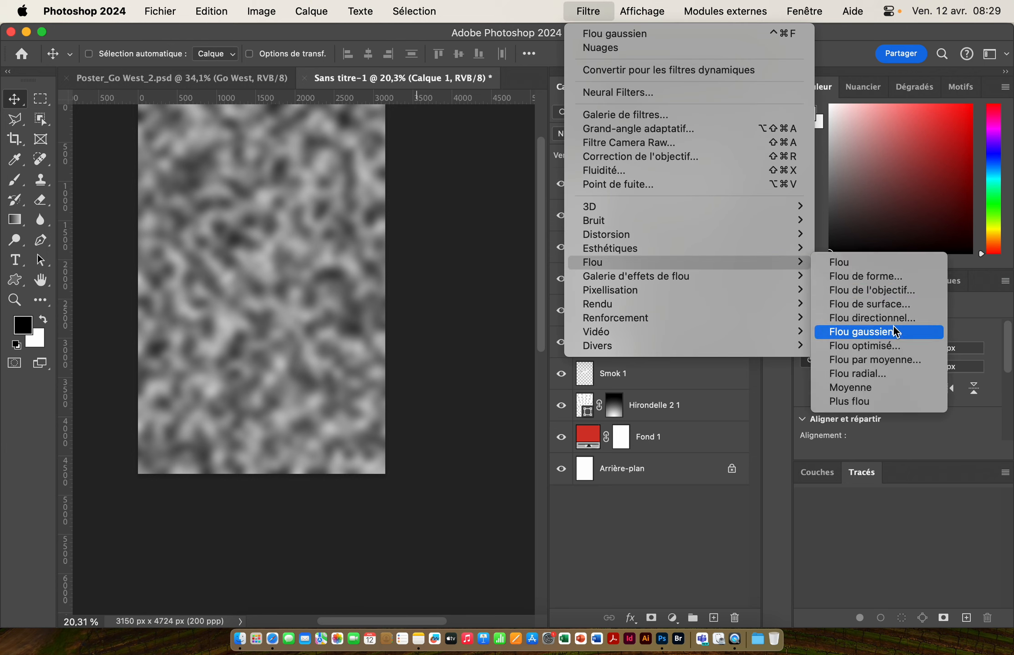
click(907, 319)
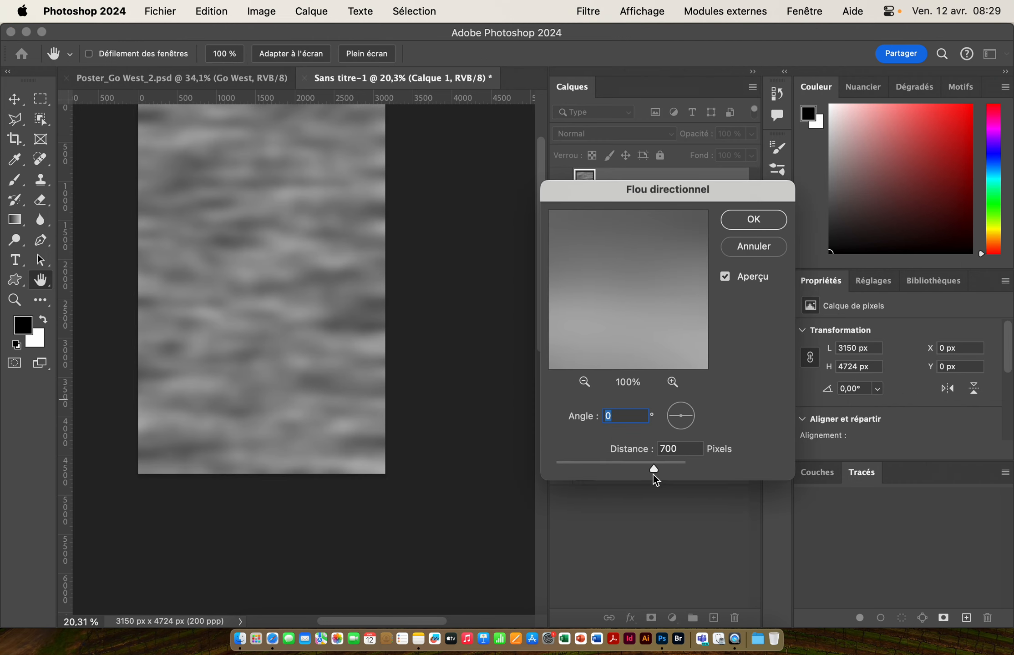
click(751, 220)
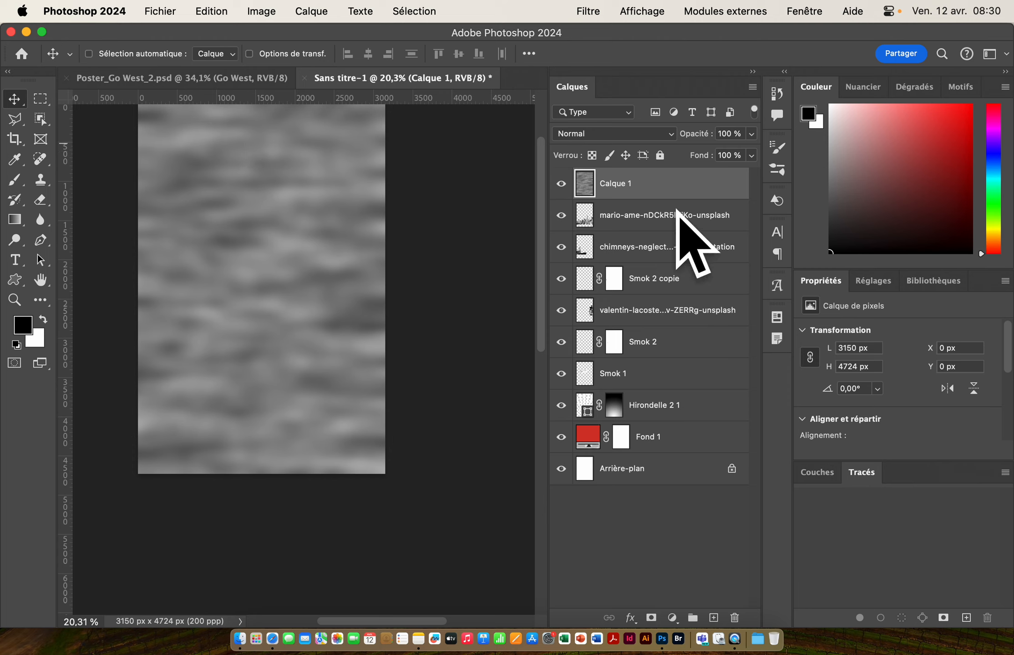
Add a mask to the cloud layer and fade it upward with a linear white-to-black gradient from the skyline base to just below the smoke
click(652, 618)
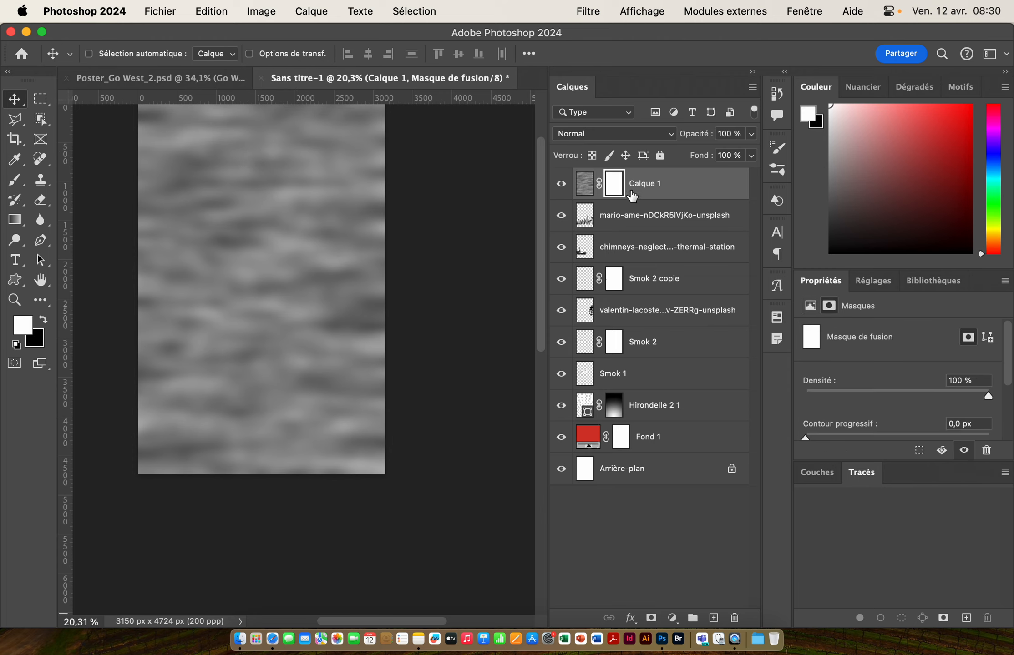
click(14, 220)
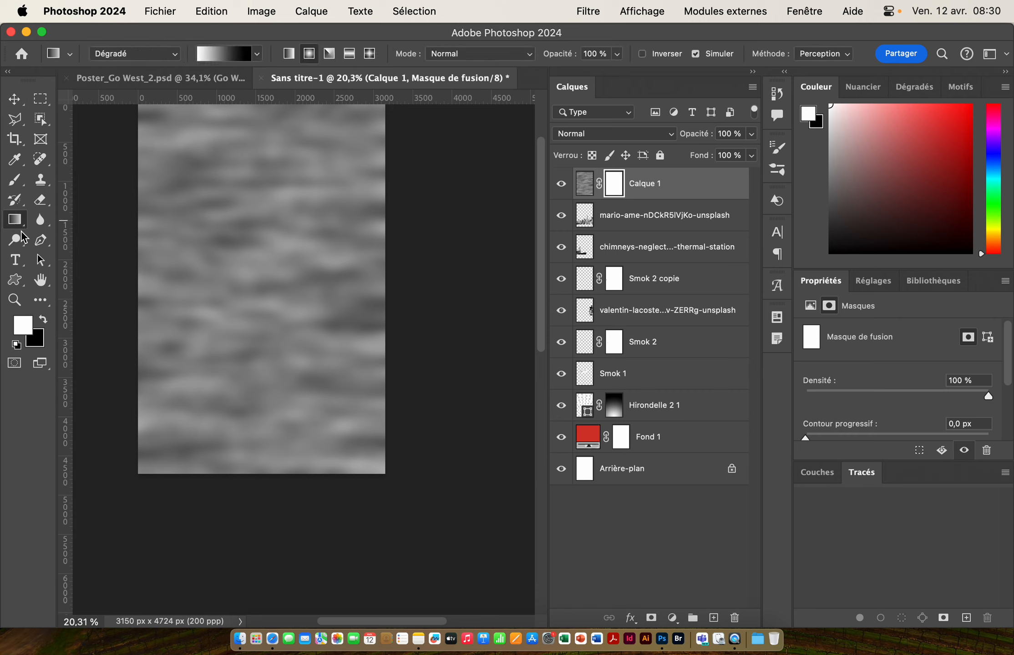
click(288, 54)
click(290, 55)
drag(260, 371, 261, 274)
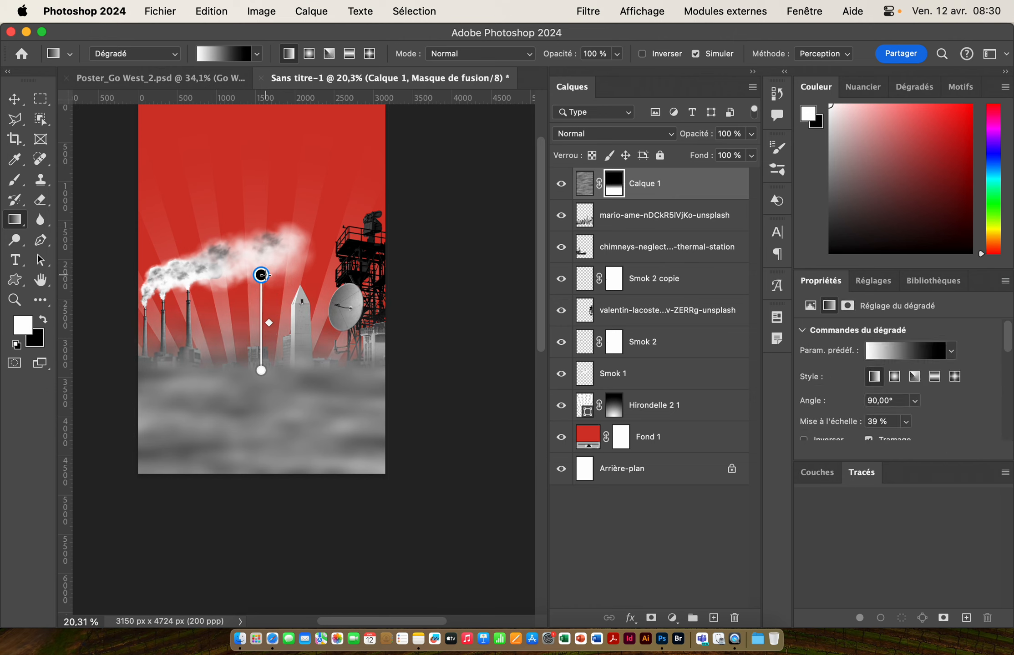
Try the Fondu blend mode on the cloud layer and set it back to Normal
click(587, 185)
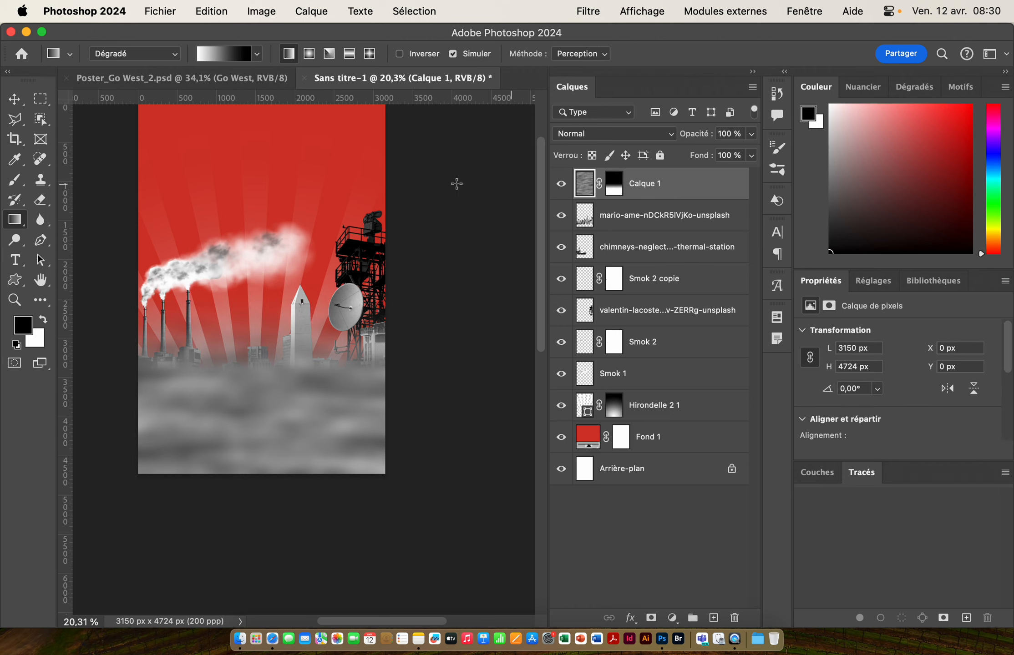
click(14, 99)
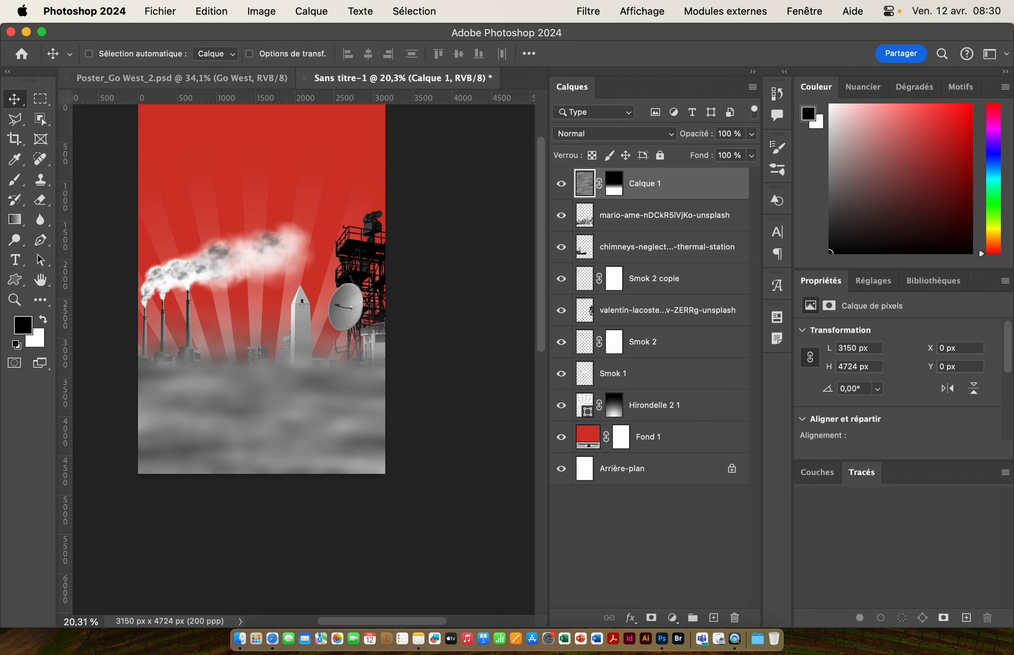
click(600, 135)
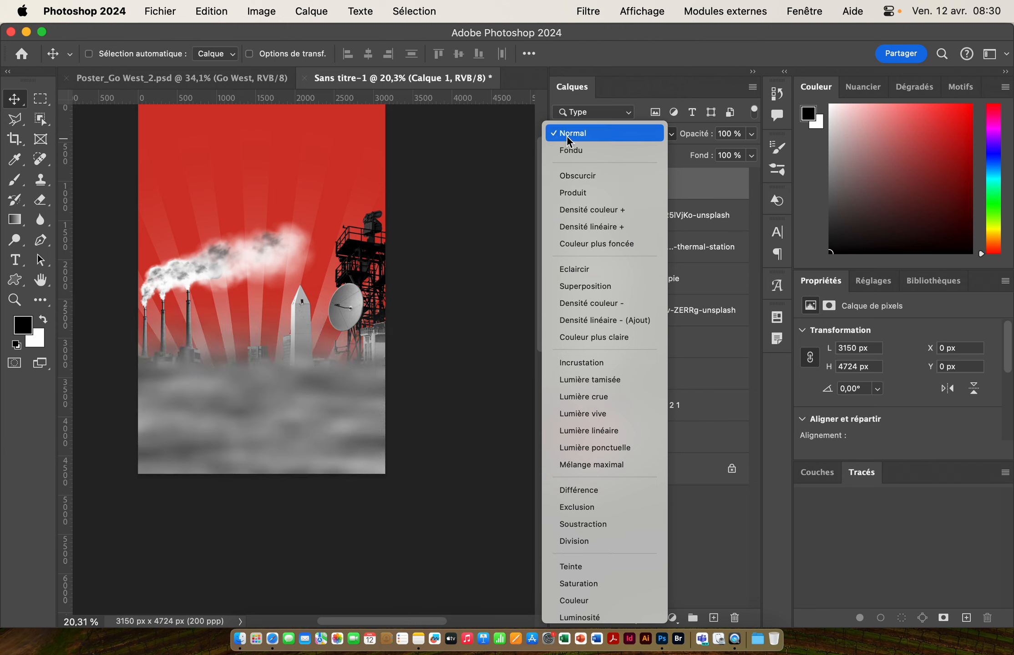
click(570, 150)
drag(185, 414, 276, 369)
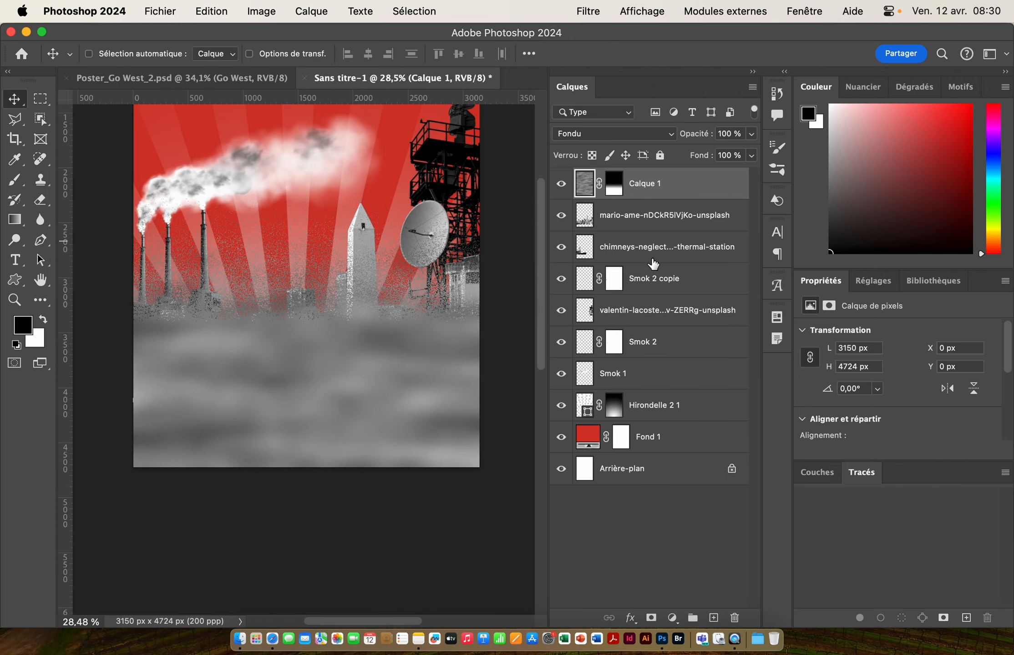
click(589, 138)
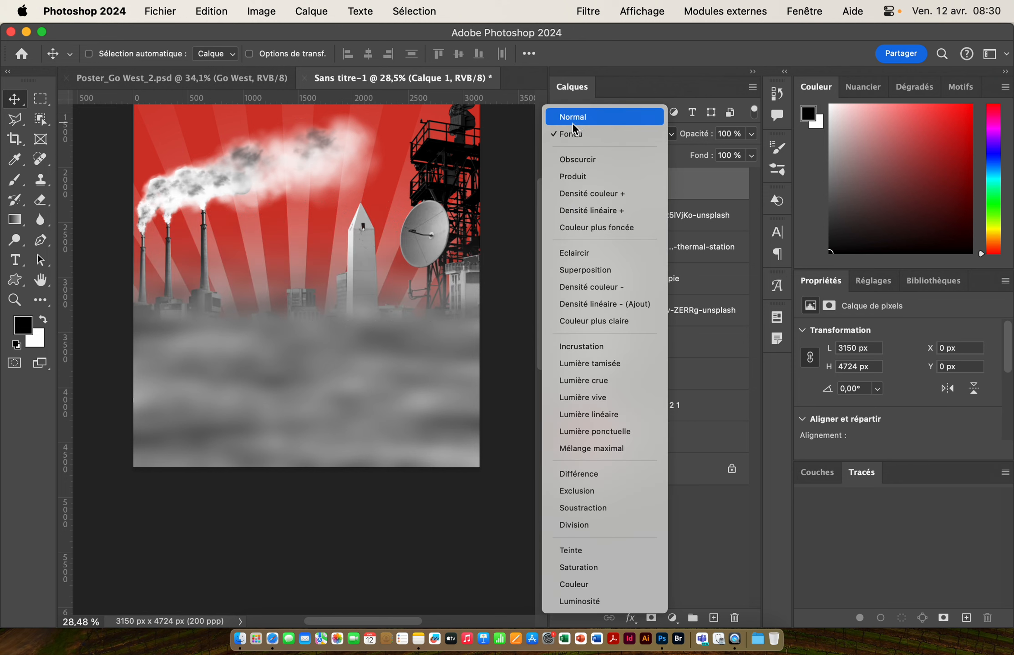
click(574, 130)
click(598, 136)
click(589, 115)
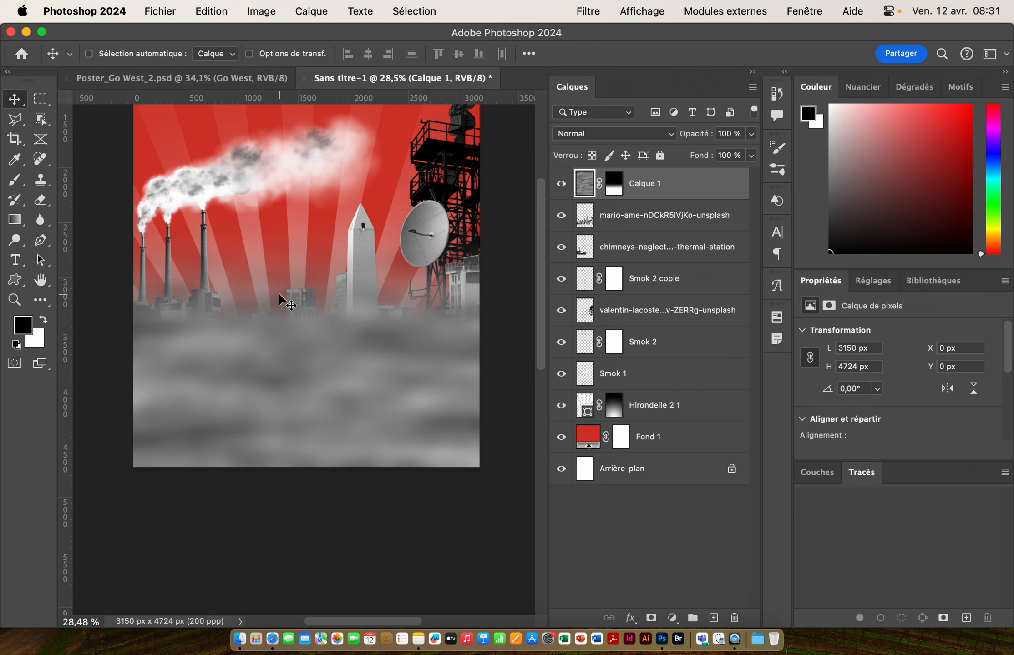
Shift the gradient on the cloud layer's mask downward so the fog covers only the lower part of the city buildings
click(614, 184)
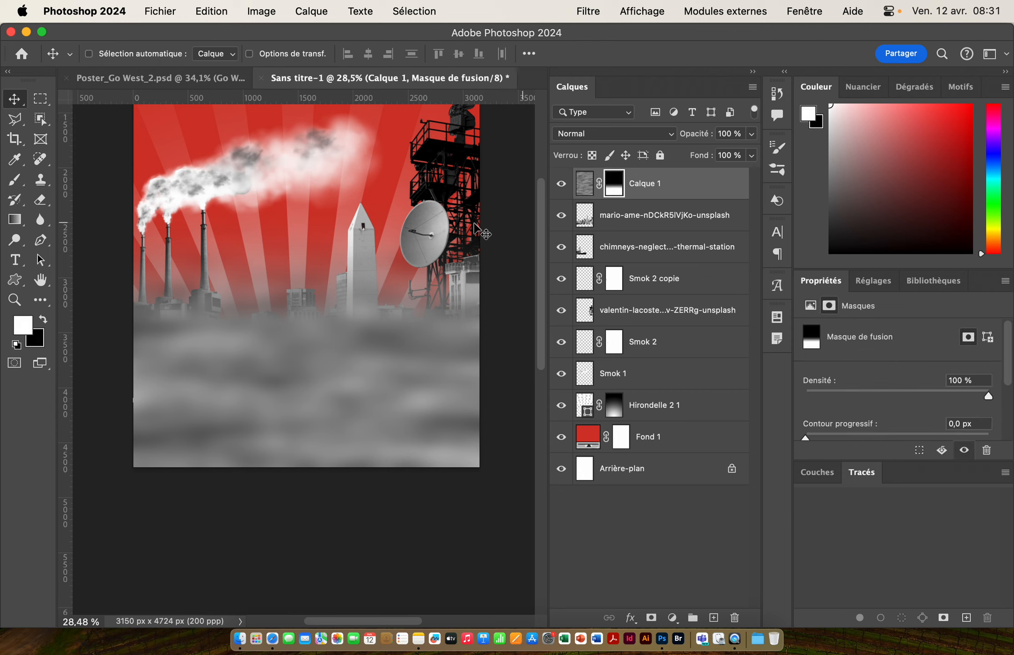
click(15, 220)
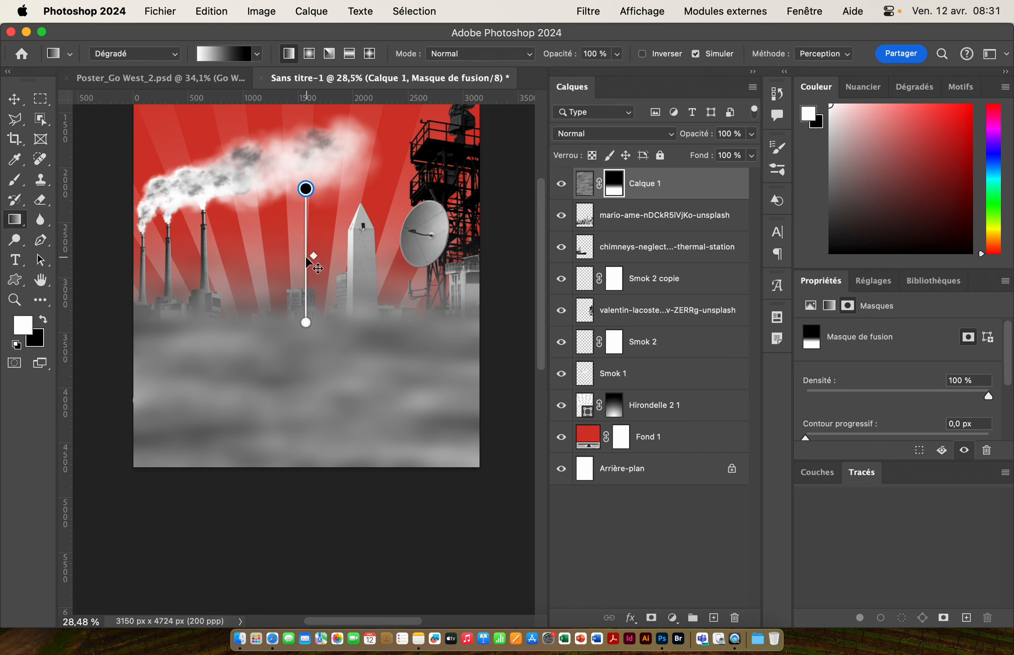
drag(306, 258, 304, 343)
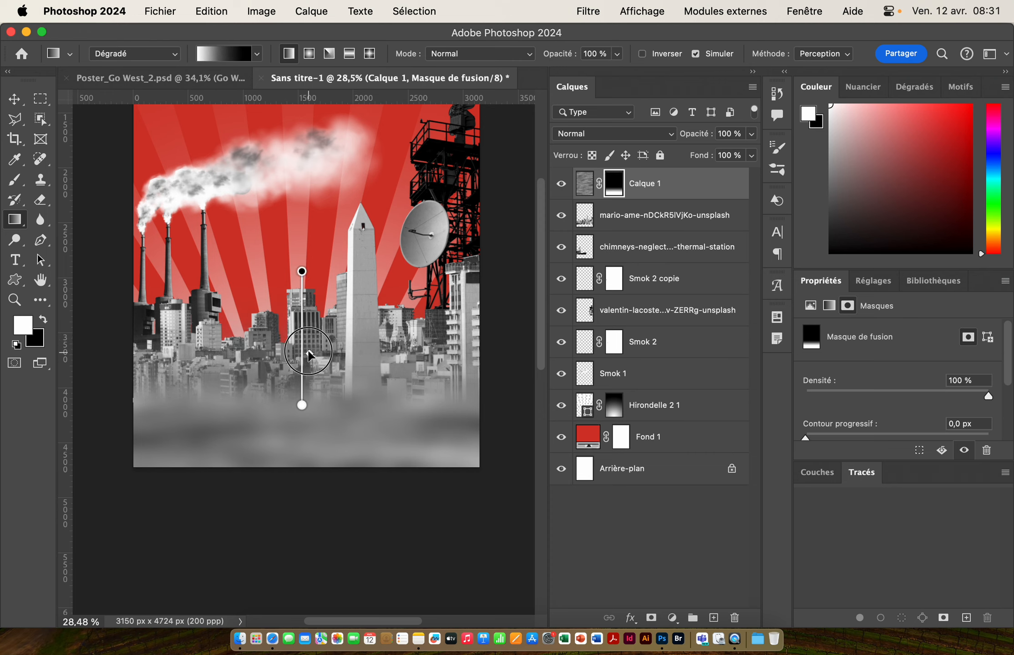
drag(309, 356, 313, 350)
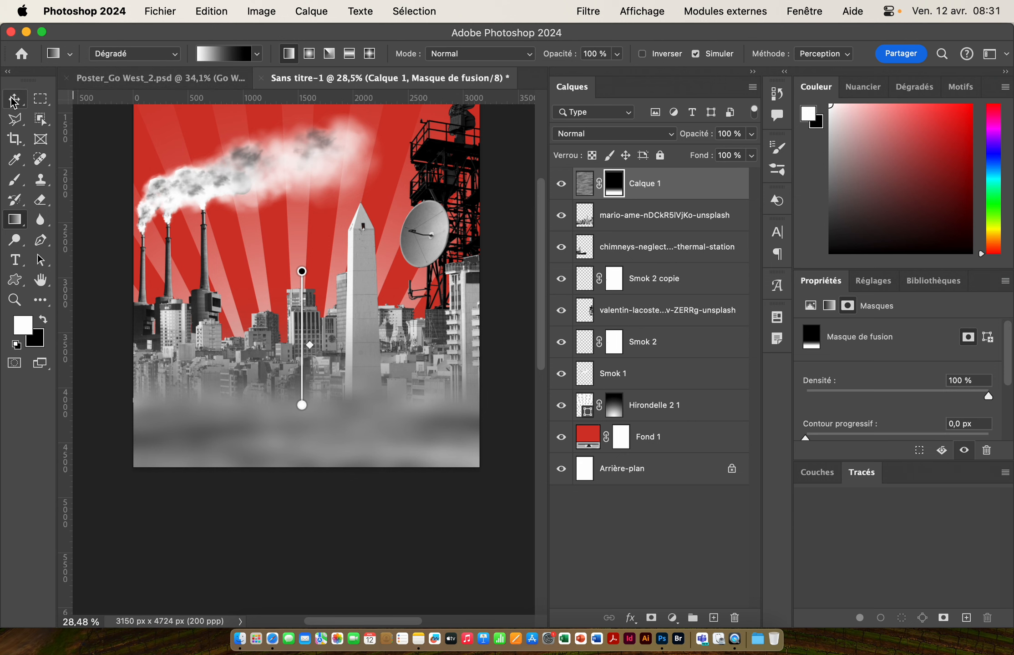
key(v)
scroll(475, 400, down, 5)
scroll(351, 384, up, 4)
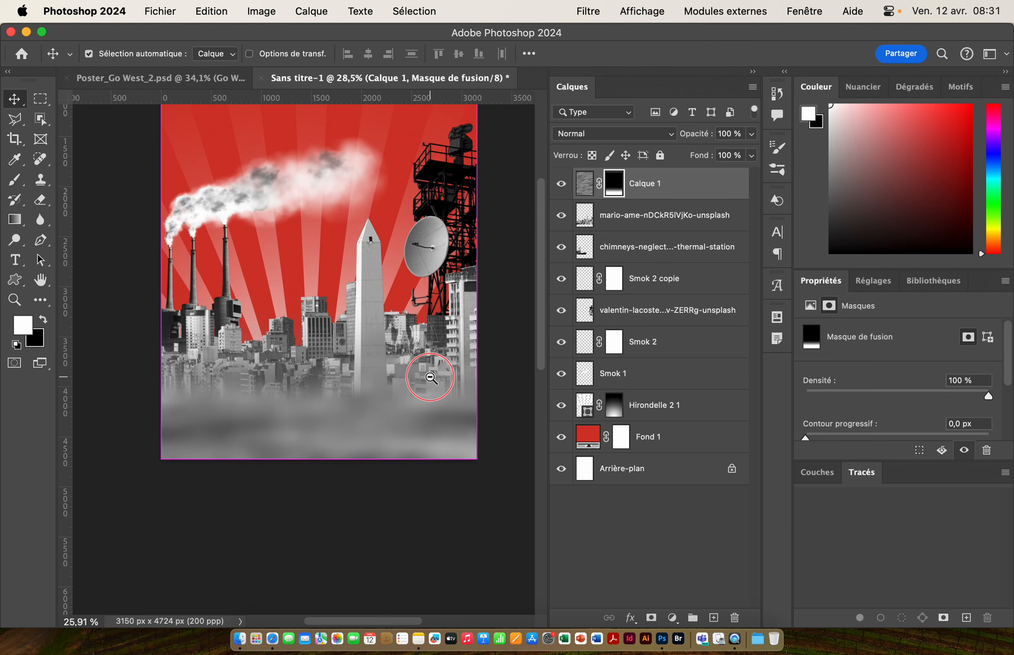
drag(390, 357, 428, 407)
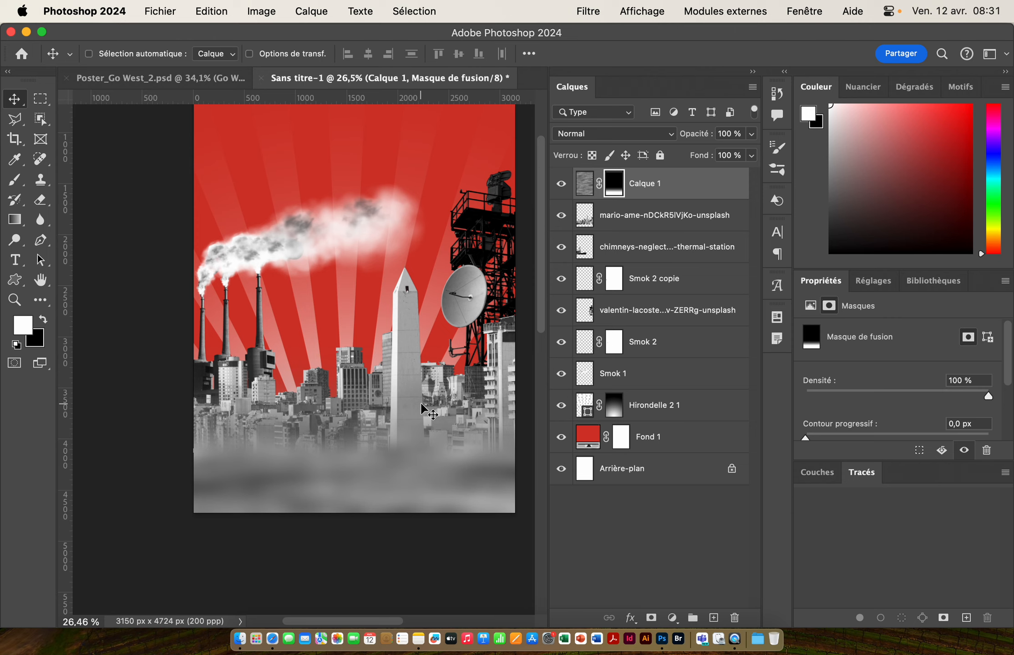
Group all layers from the Calque 1 cloud layer down to Smok 1
click(674, 188)
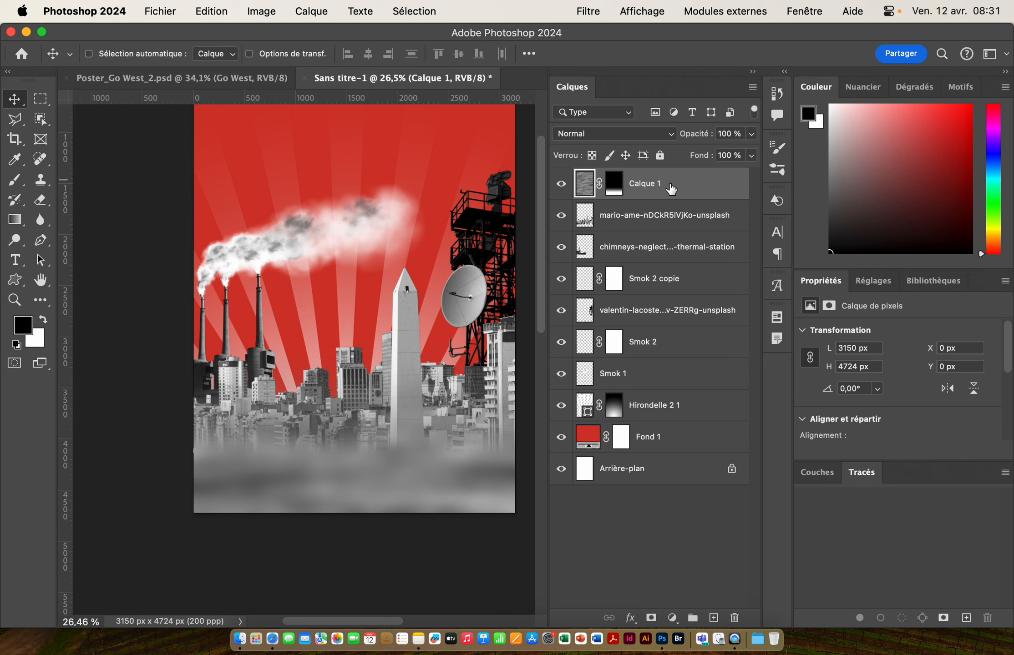
shift+click(693, 376)
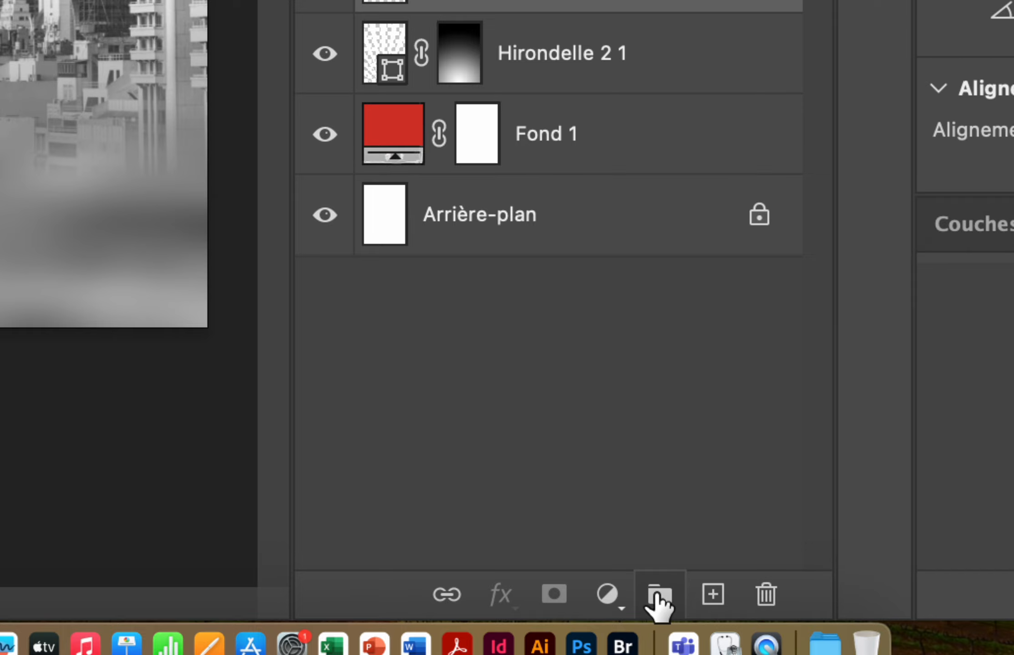
click(658, 596)
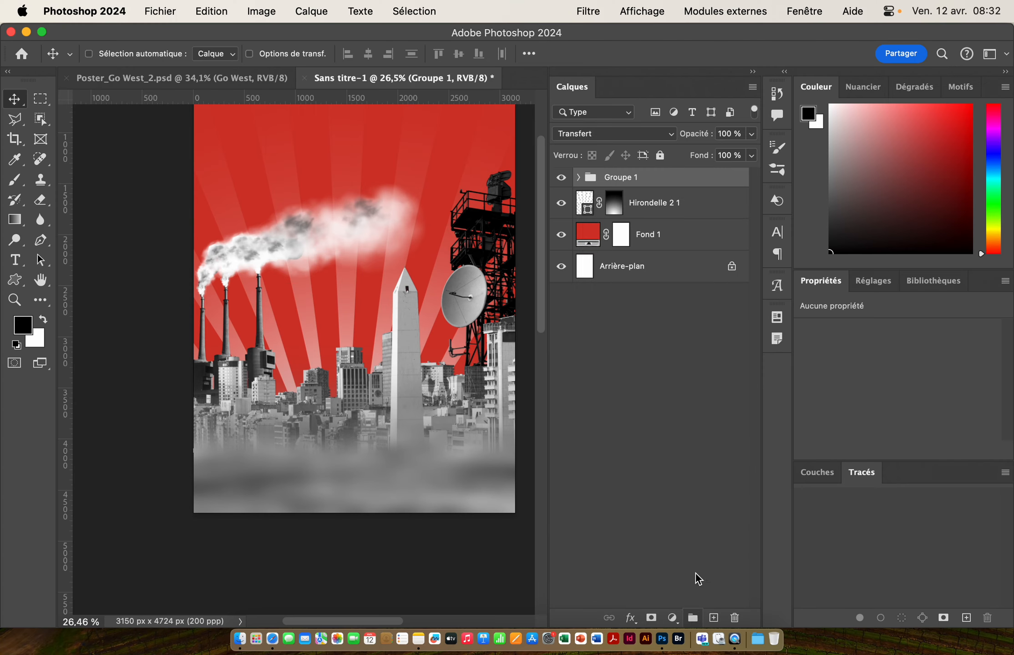
Toggle the visibility of Groupe 1, the sunburst and the red background to review the layer structure, and show them all again
click(562, 177)
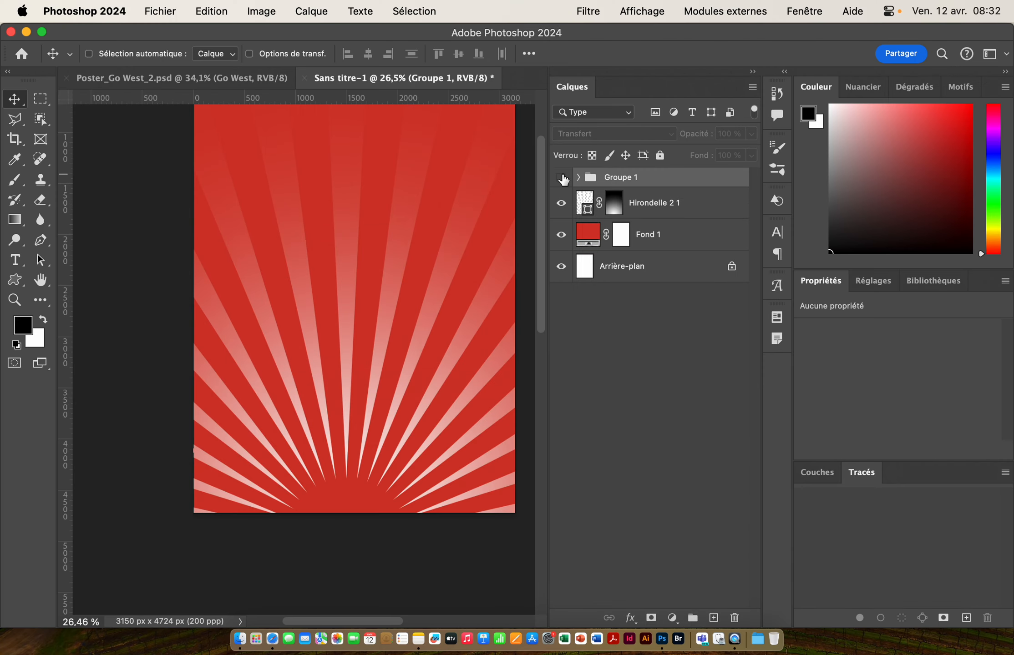
click(562, 177)
click(562, 177)
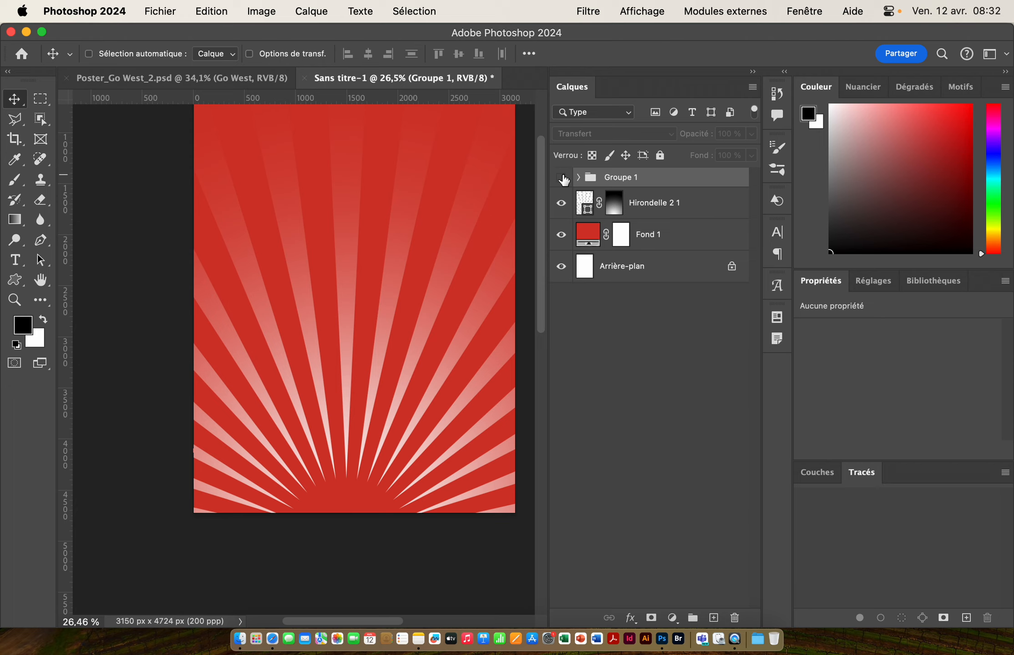
click(562, 204)
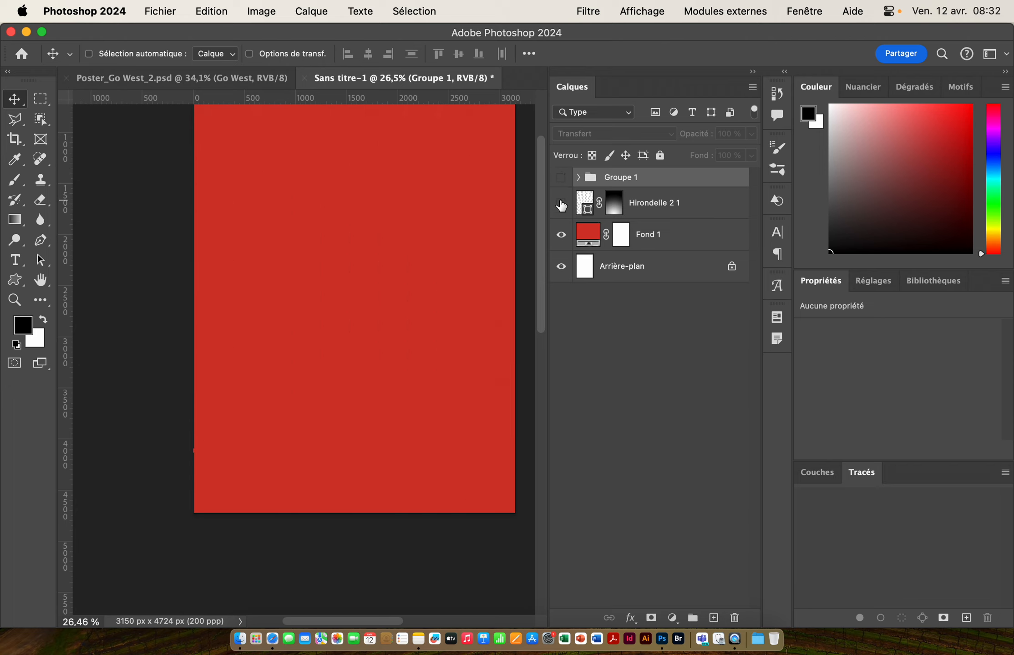
click(562, 236)
click(560, 231)
click(560, 213)
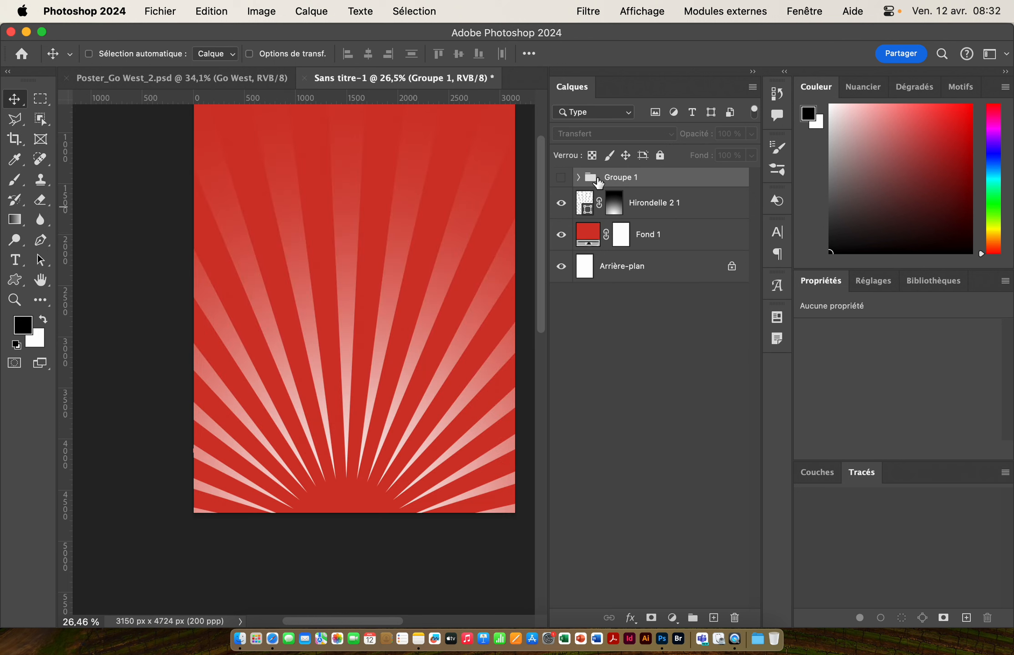
click(561, 177)
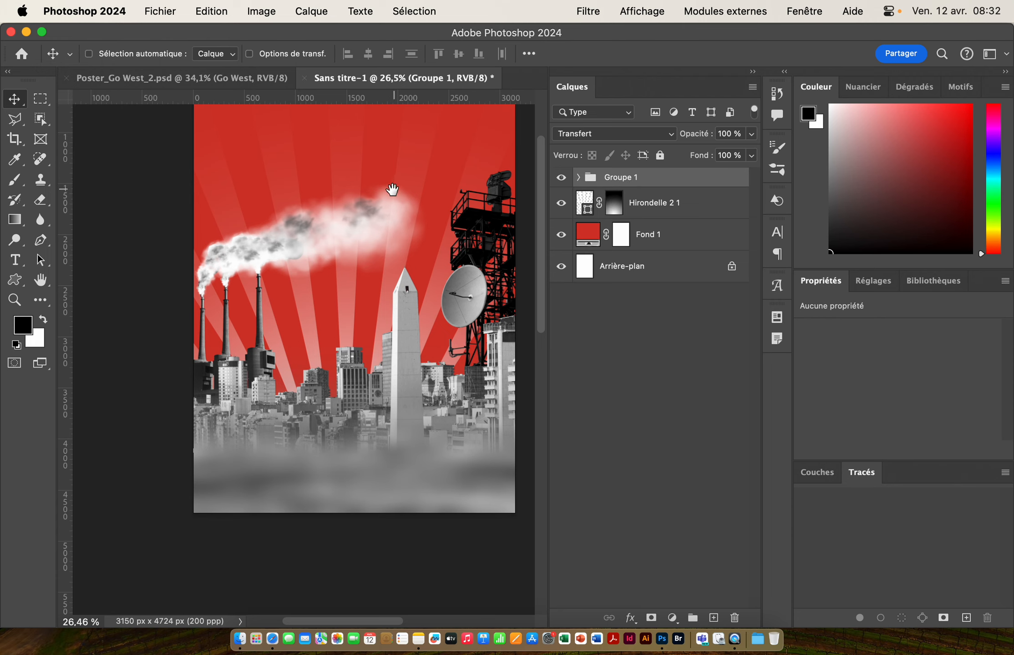
drag(391, 191, 363, 275)
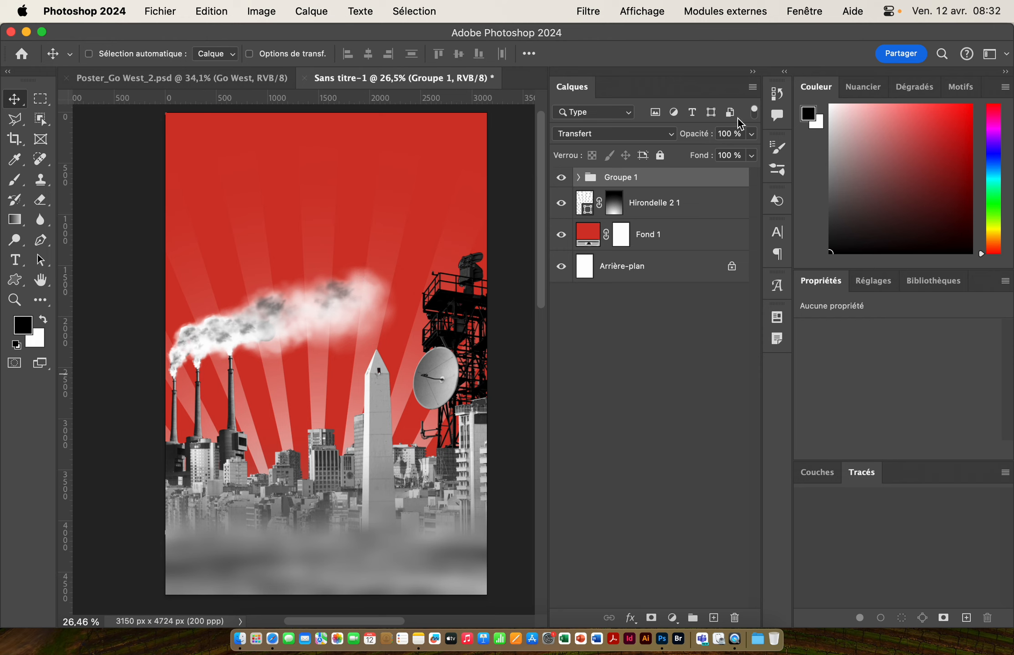
Expand Groupe 1, select its Calque 1 cloud layer, and check the Go West folder in Finder before returning to Photoshop
click(578, 177)
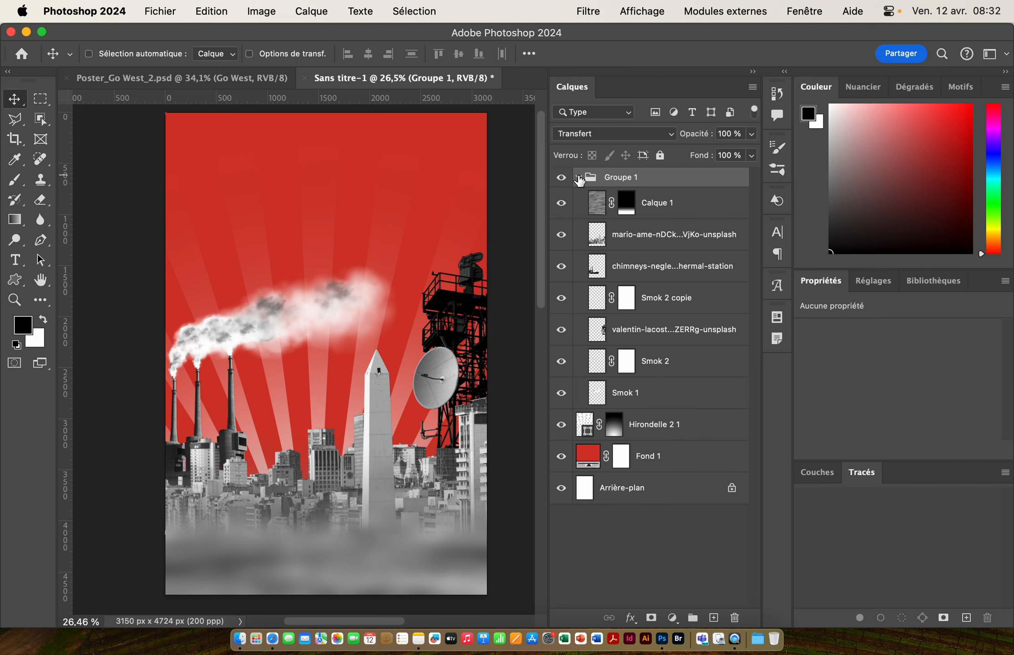
click(687, 207)
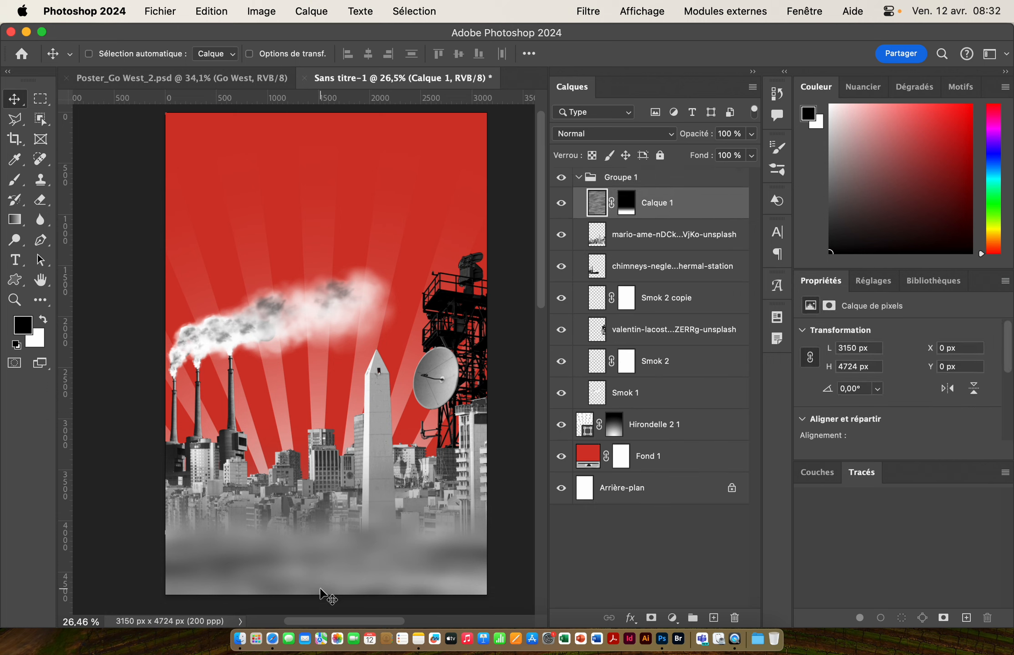
click(243, 645)
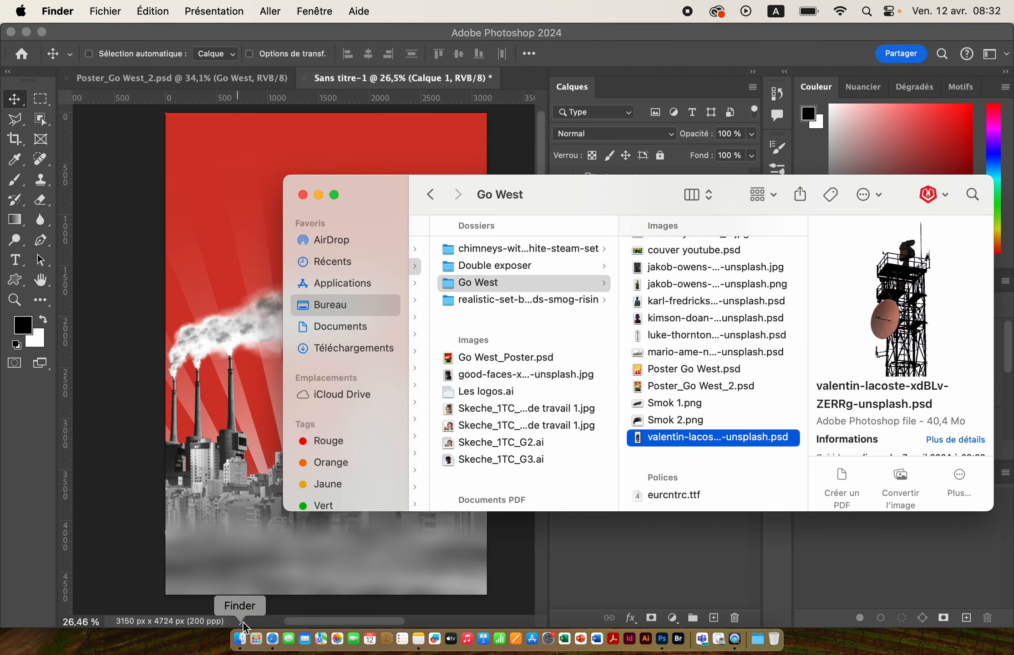
click(549, 151)
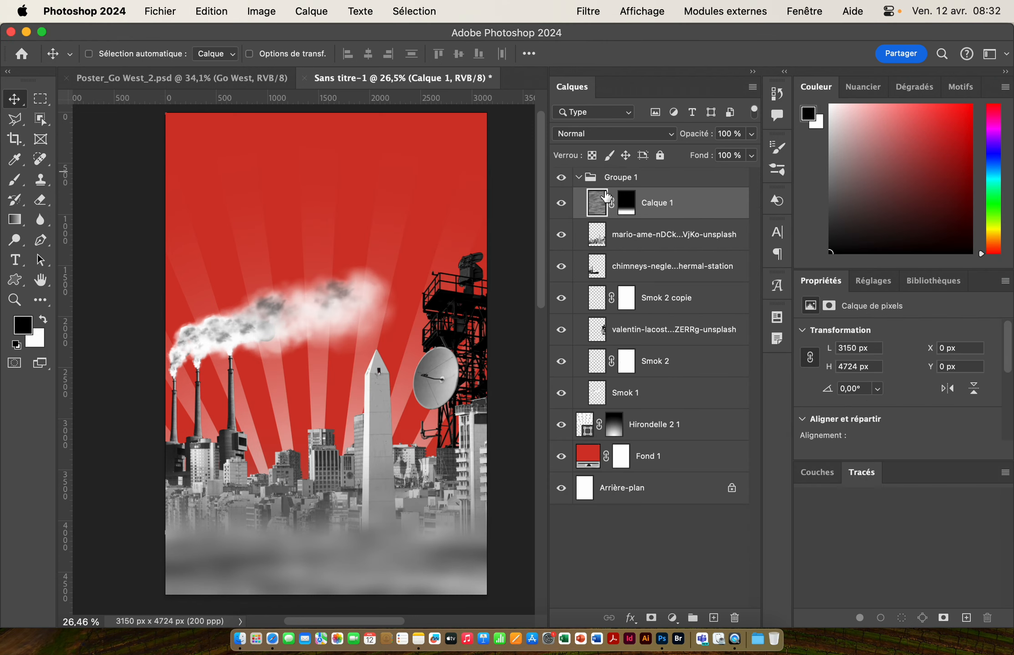
Preview the woman's portraits in Finder's Go West folder and place her PNG cut-out above Calque 1 in Groupe 1 of the poster
click(579, 178)
click(579, 178)
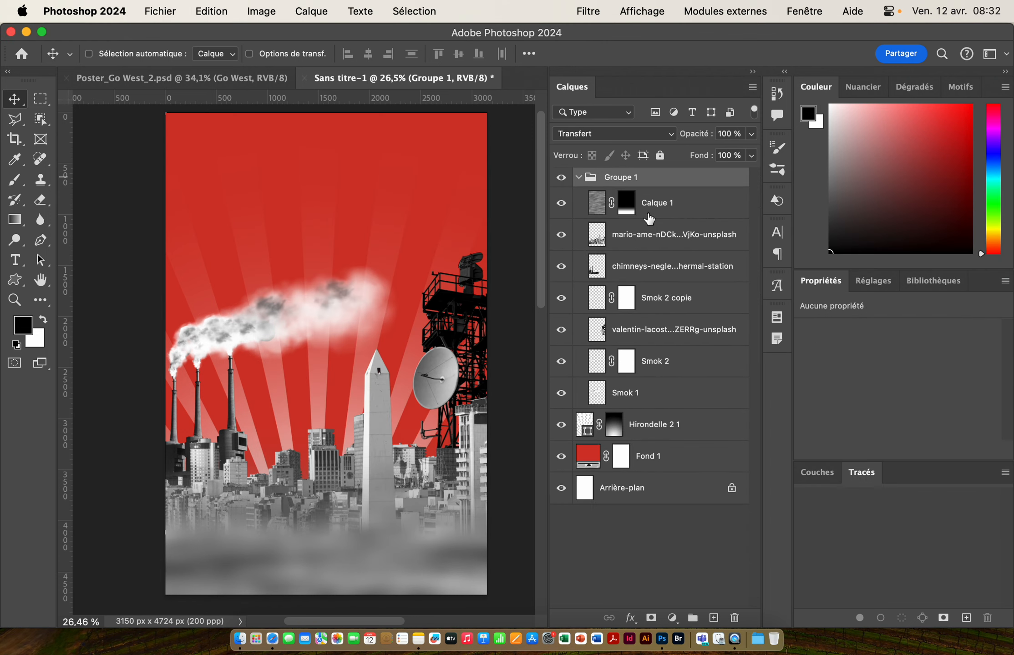
click(671, 207)
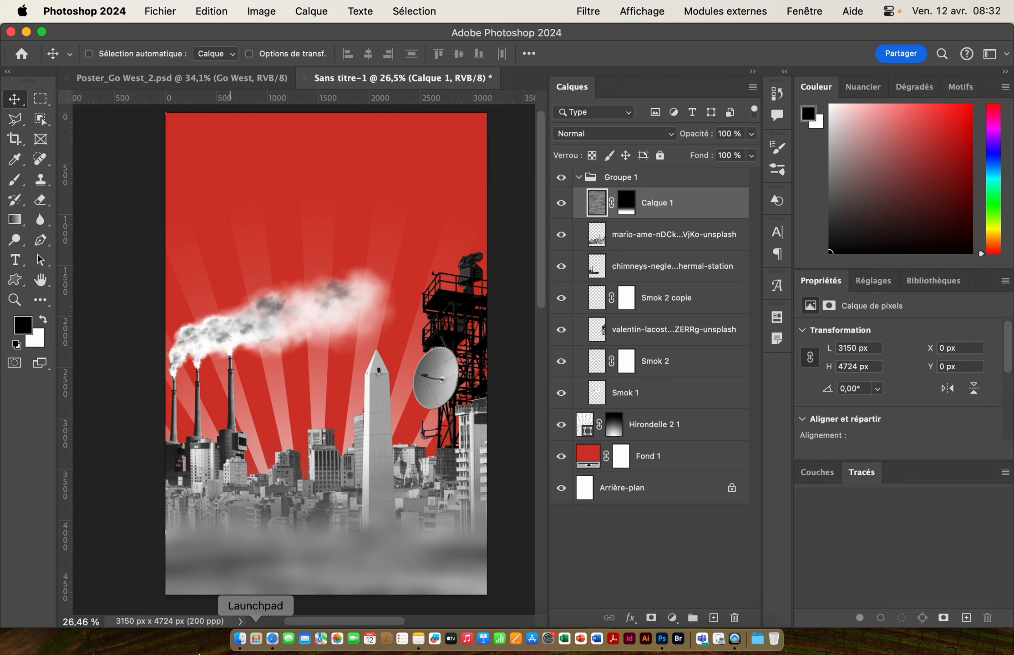
click(240, 639)
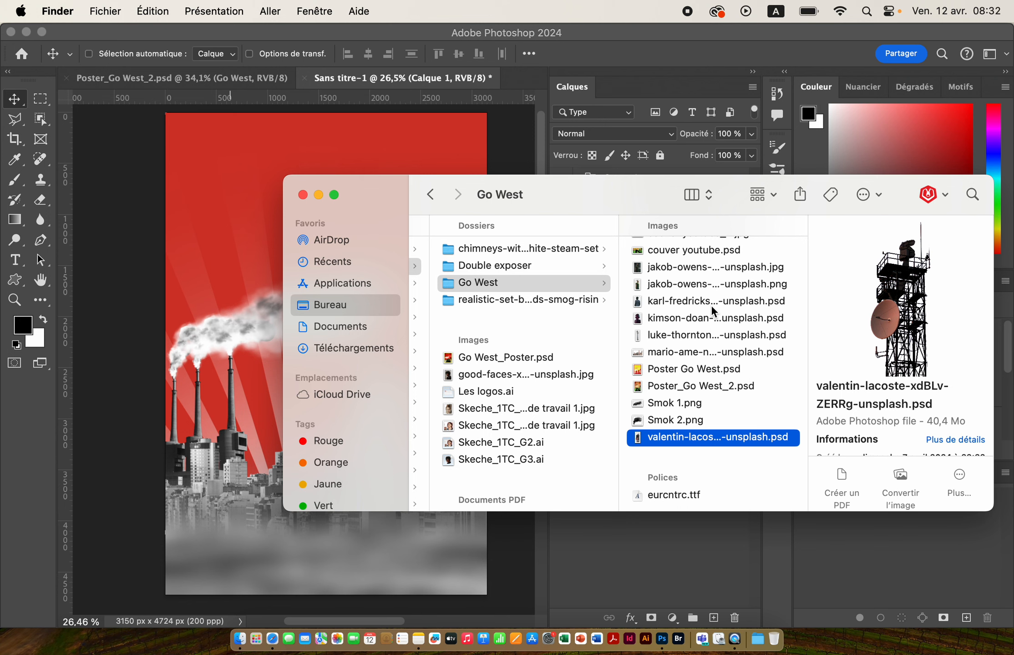
scroll(714, 312, up, 5)
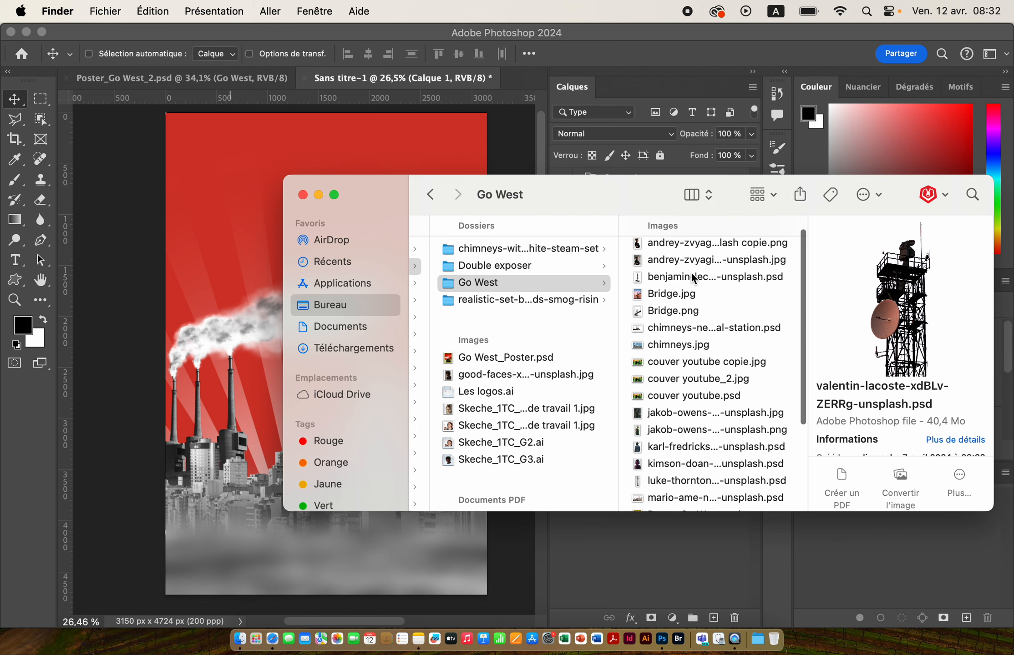
scroll(692, 278, up, 1)
click(669, 271)
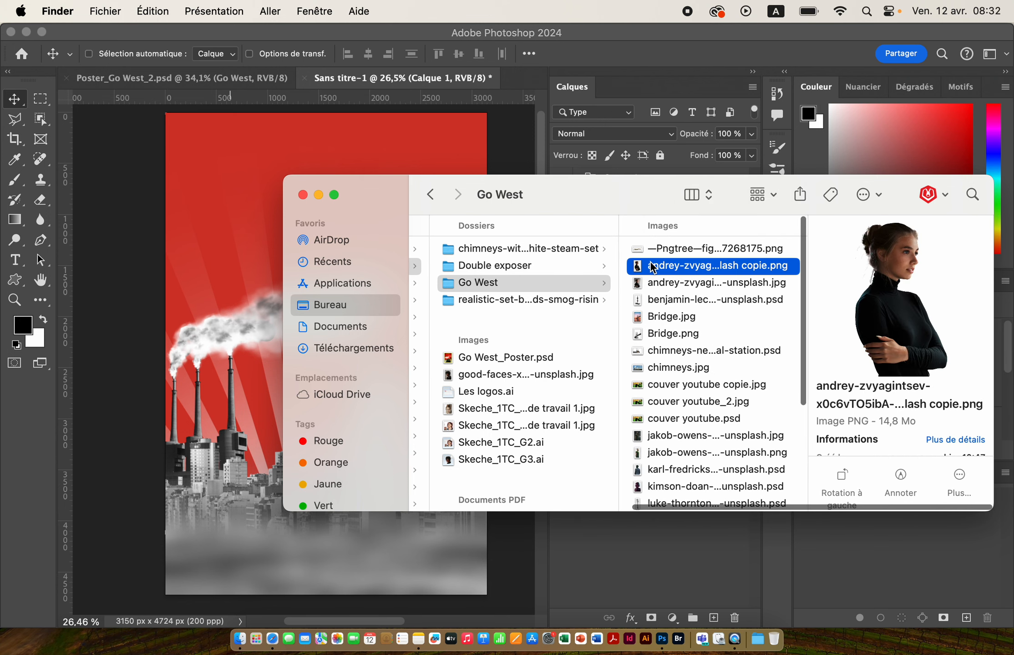
click(658, 283)
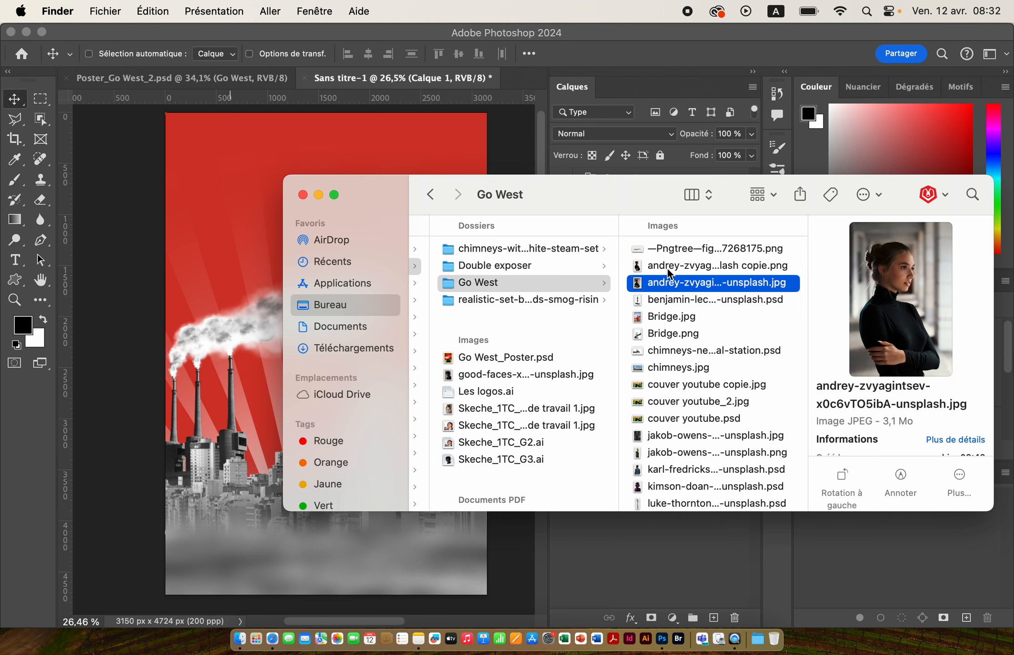
key(space)
key(Up)
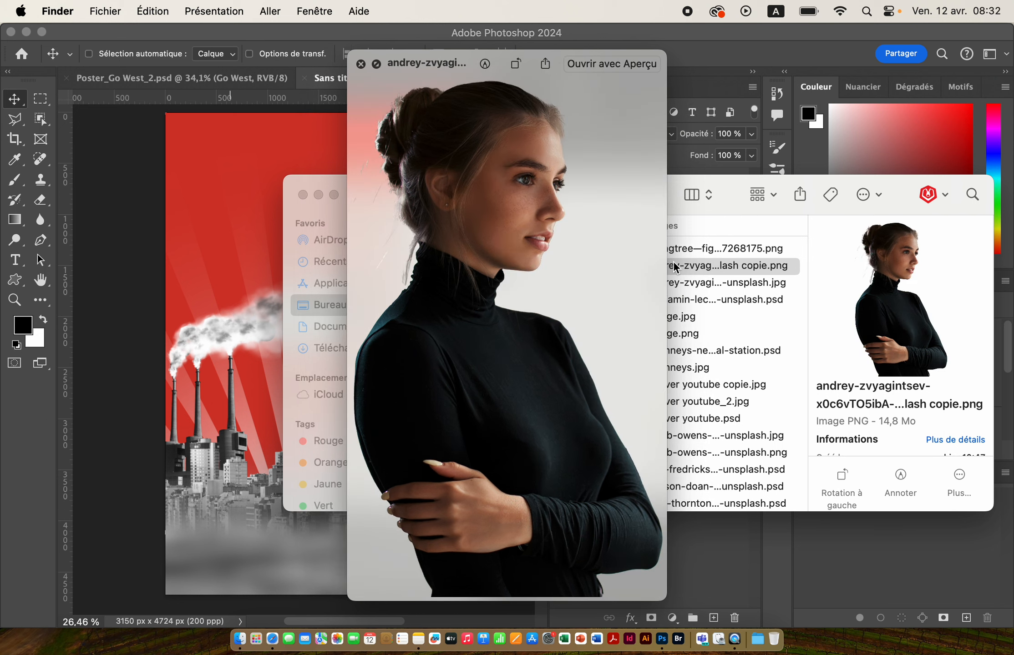
key(space)
drag(636, 268, 234, 282)
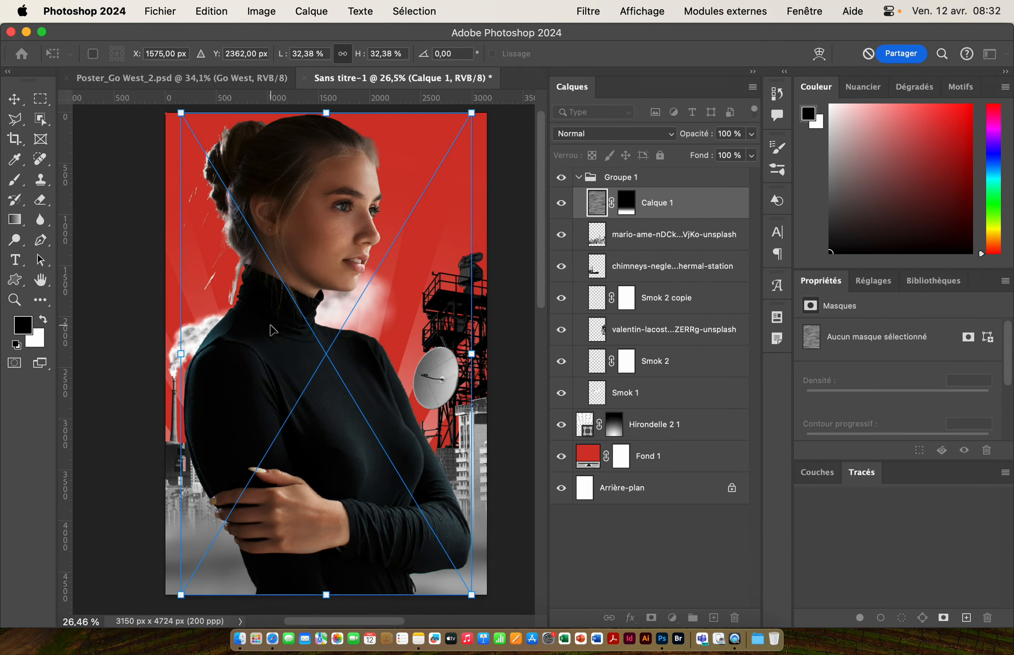
Flip the woman cut-out horizontally and scale it down to about 16.7% toward the poster's lower edge
right_click(362, 230)
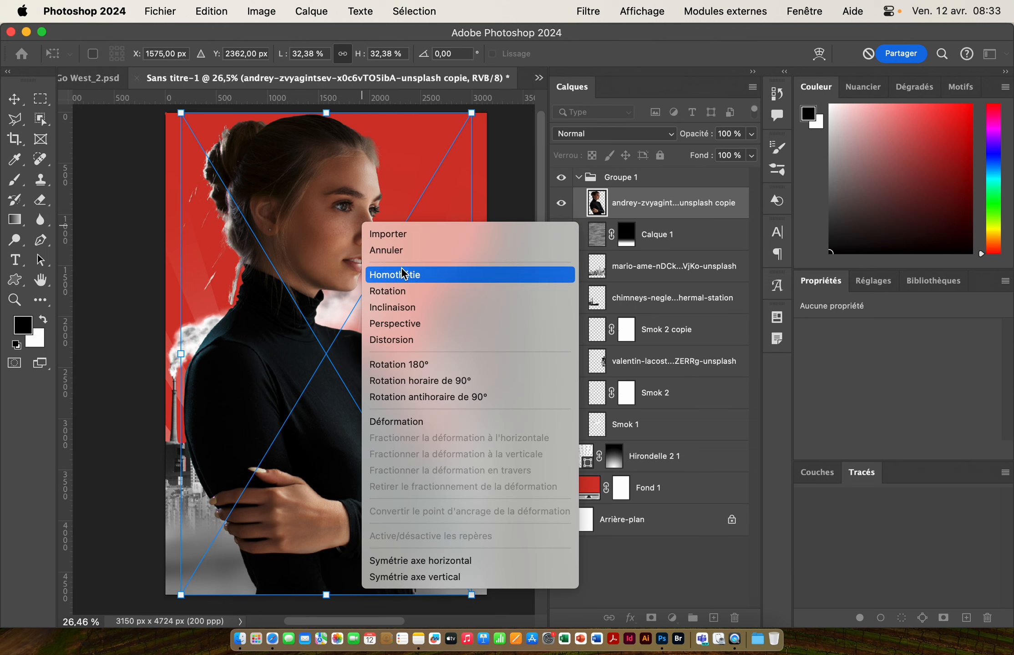
click(455, 560)
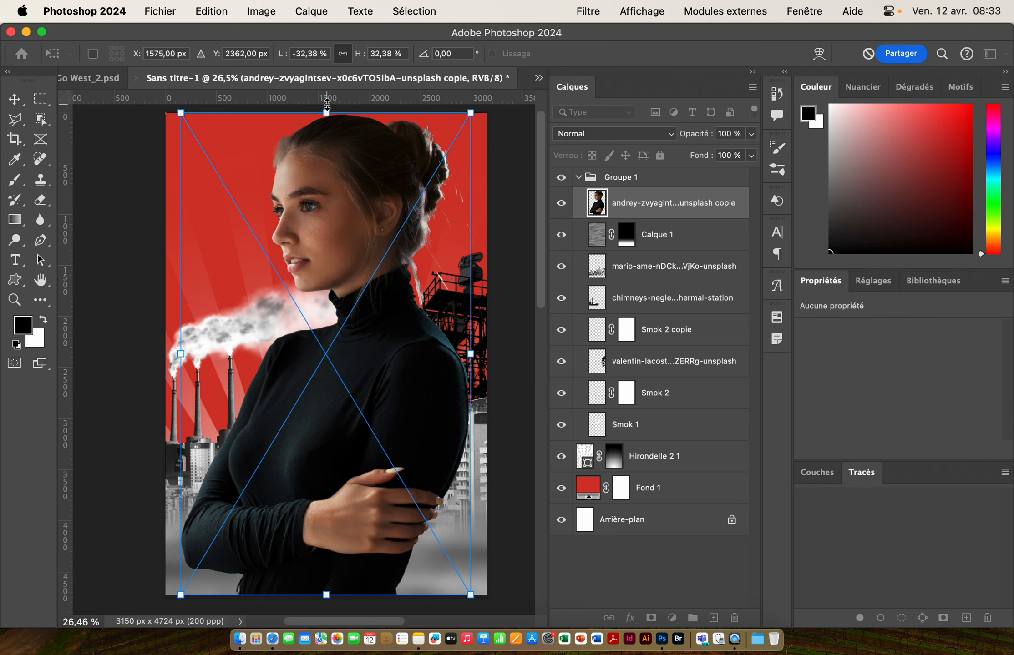
drag(327, 104, 326, 347)
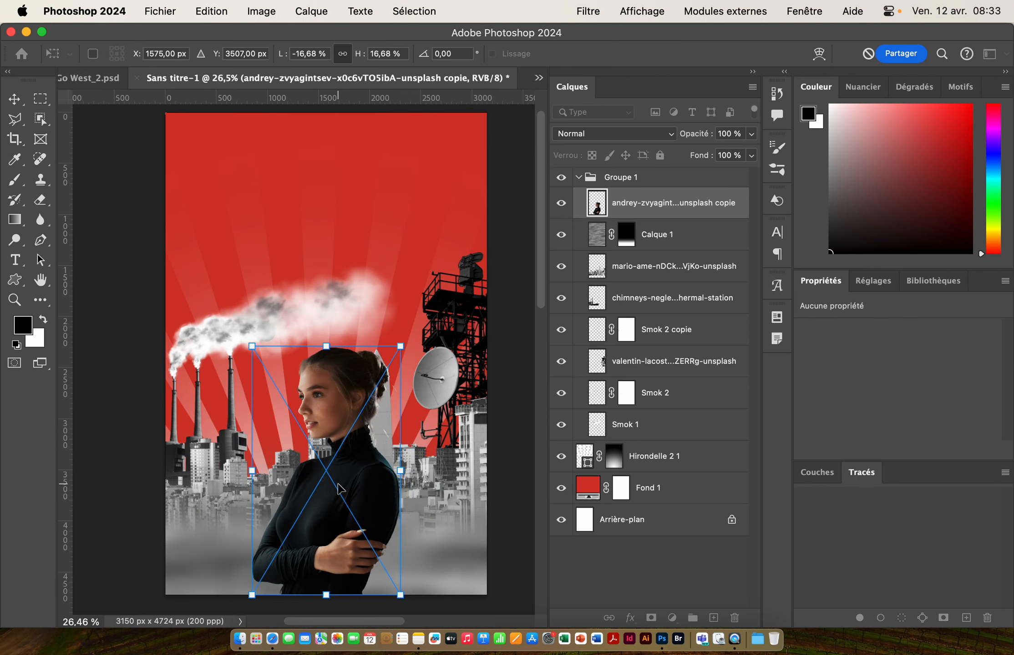
Position the woman at the poster's lower left, extending below its edge, at about 20% scale, and rasterize her layer
scroll(361, 501, up, 3)
scroll(351, 515, down, 5)
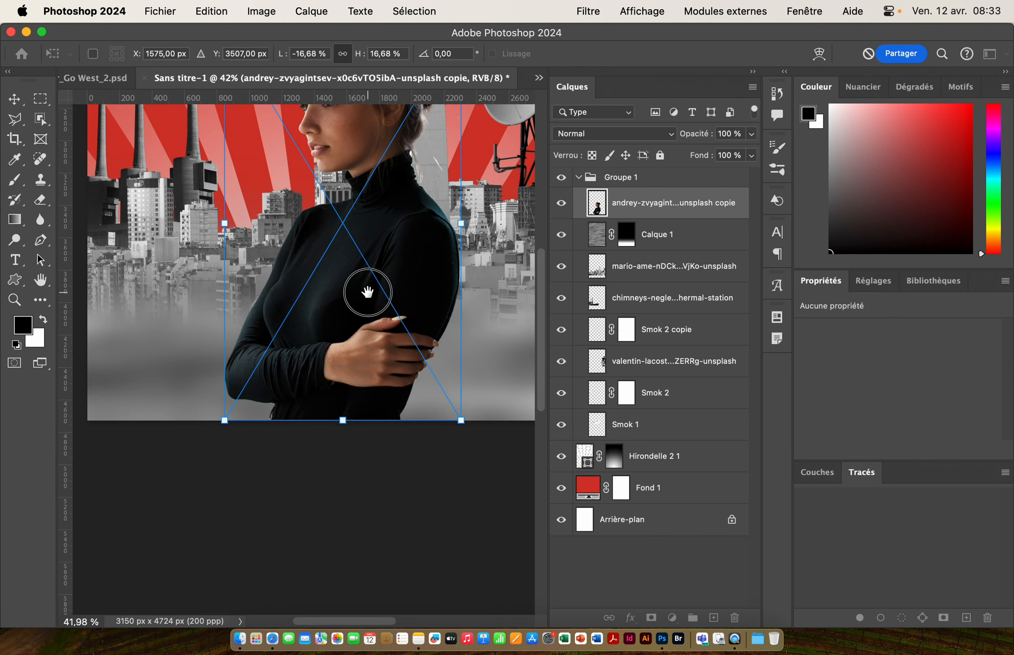
drag(341, 425, 334, 498)
drag(353, 244, 343, 333)
scroll(324, 315, down, 3)
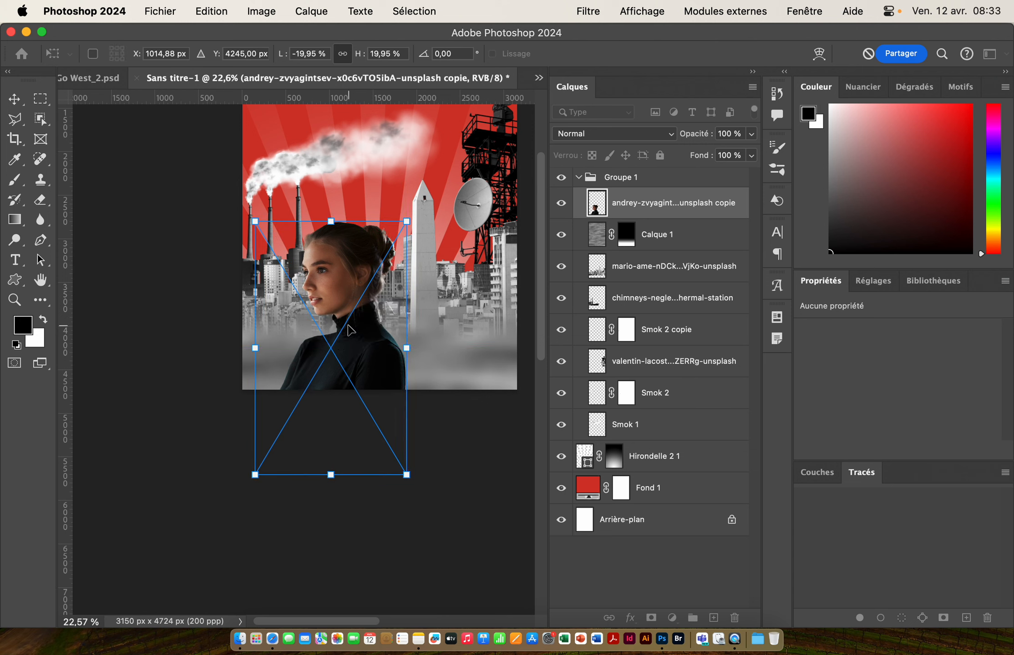
key(Return)
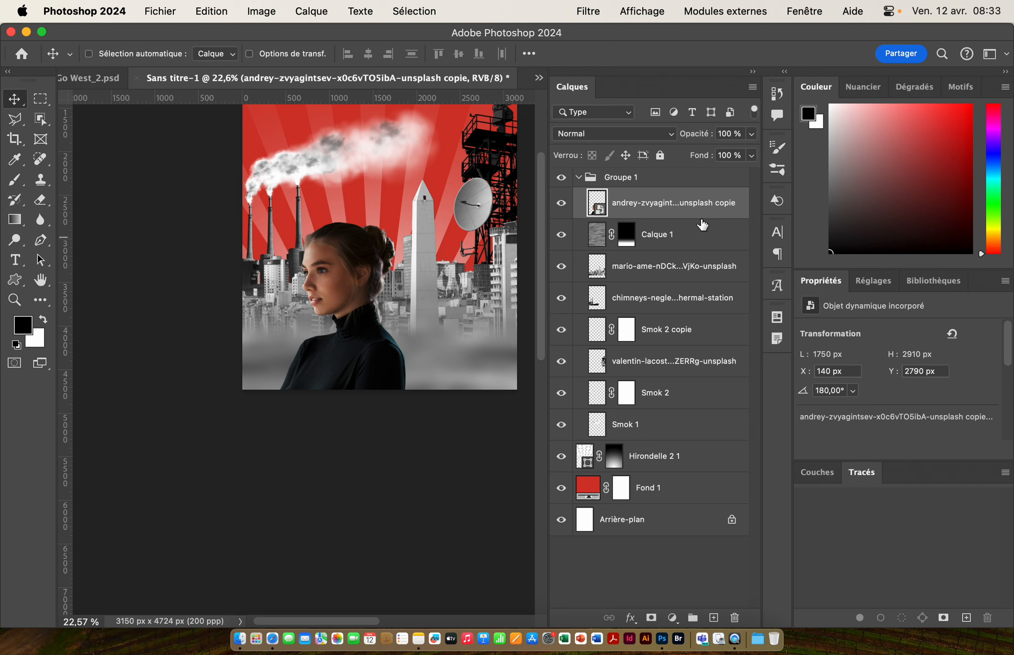
right_click(666, 206)
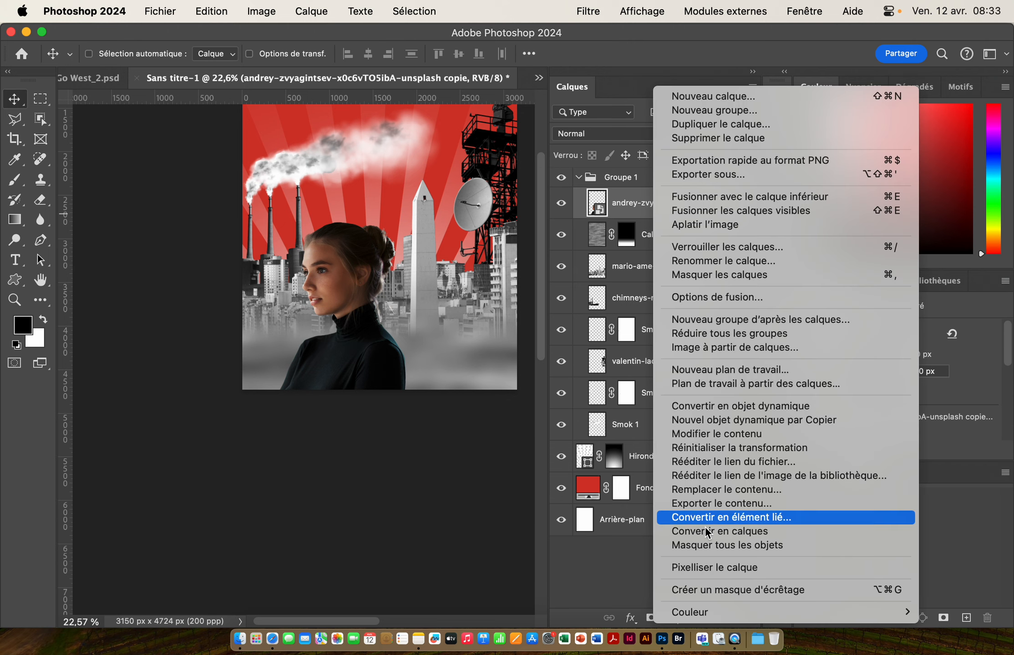
click(722, 574)
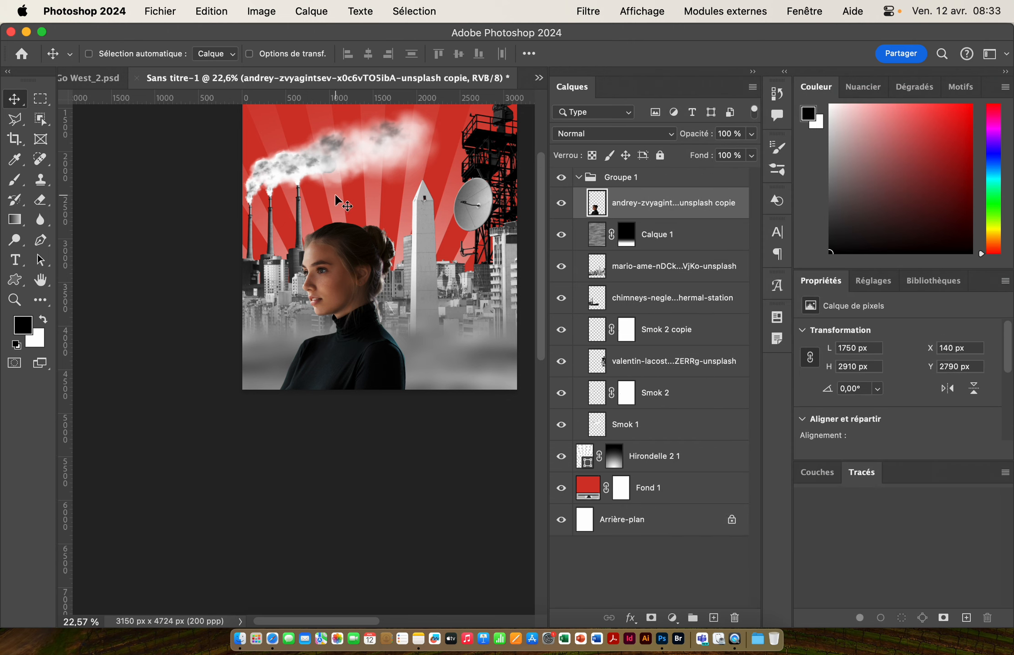
Place the PNG cut-out of the bearded man in the green T-shirt from Finder above the woman's layer and open its transform options
key(super+Tab)
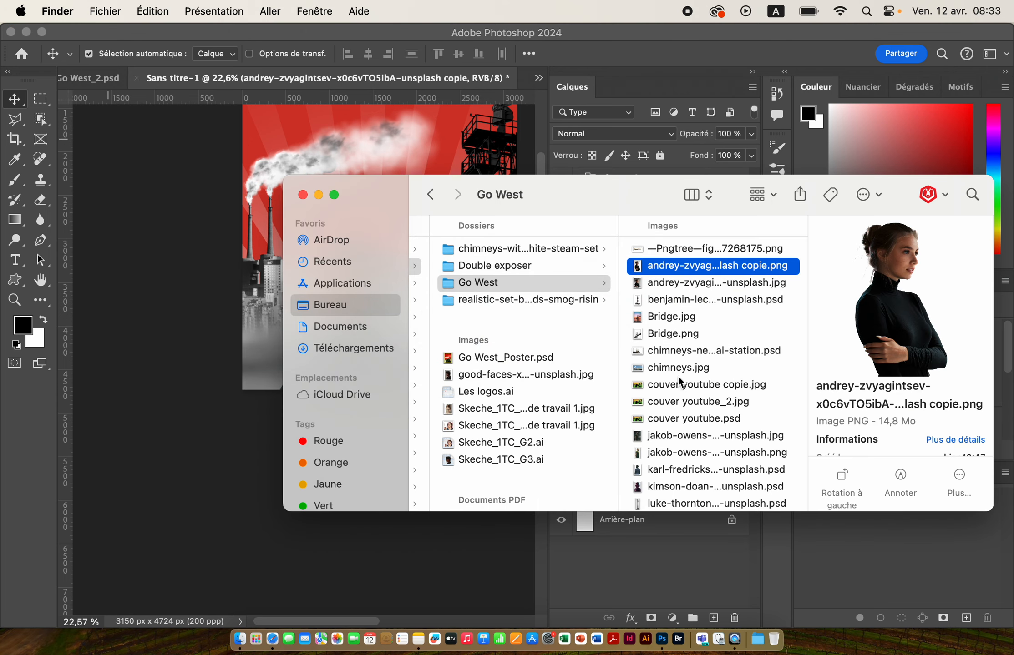
scroll(683, 377, down, 5)
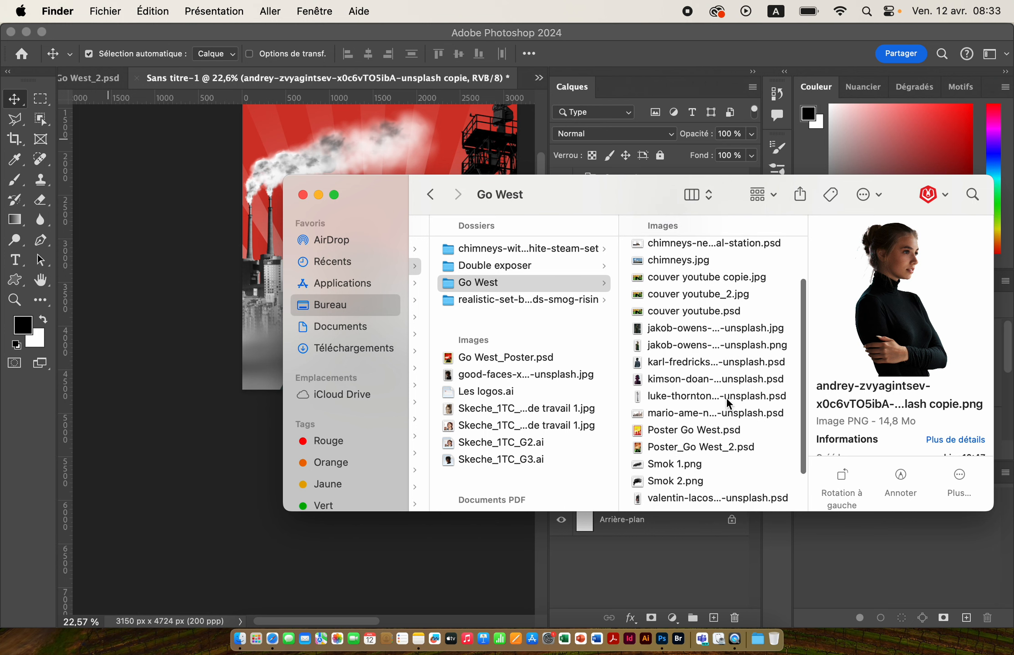
click(665, 345)
drag(641, 348, 384, 133)
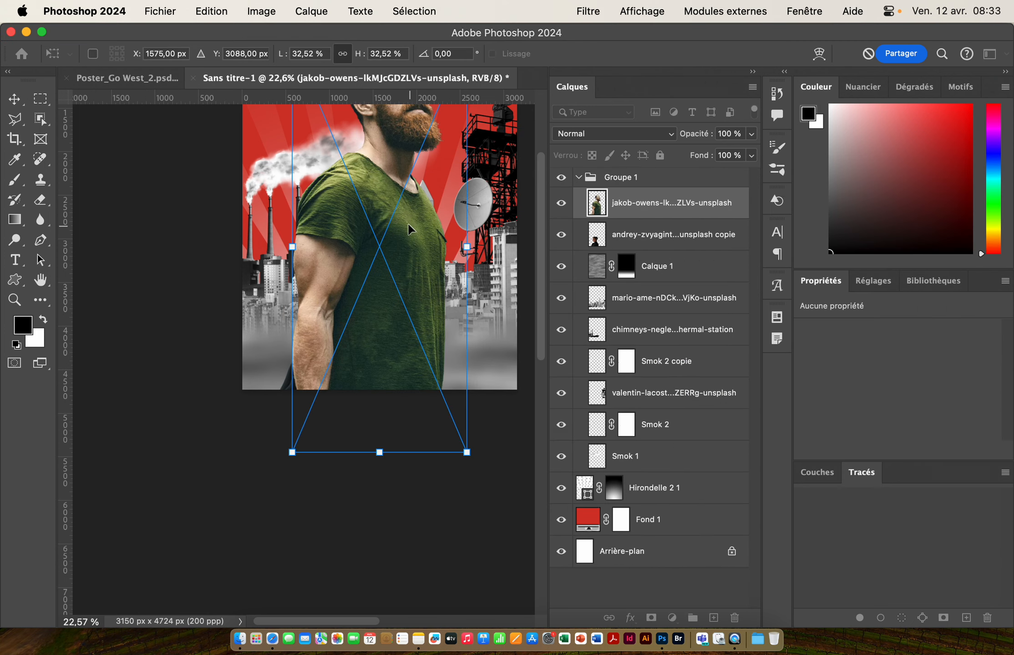
right_click(388, 183)
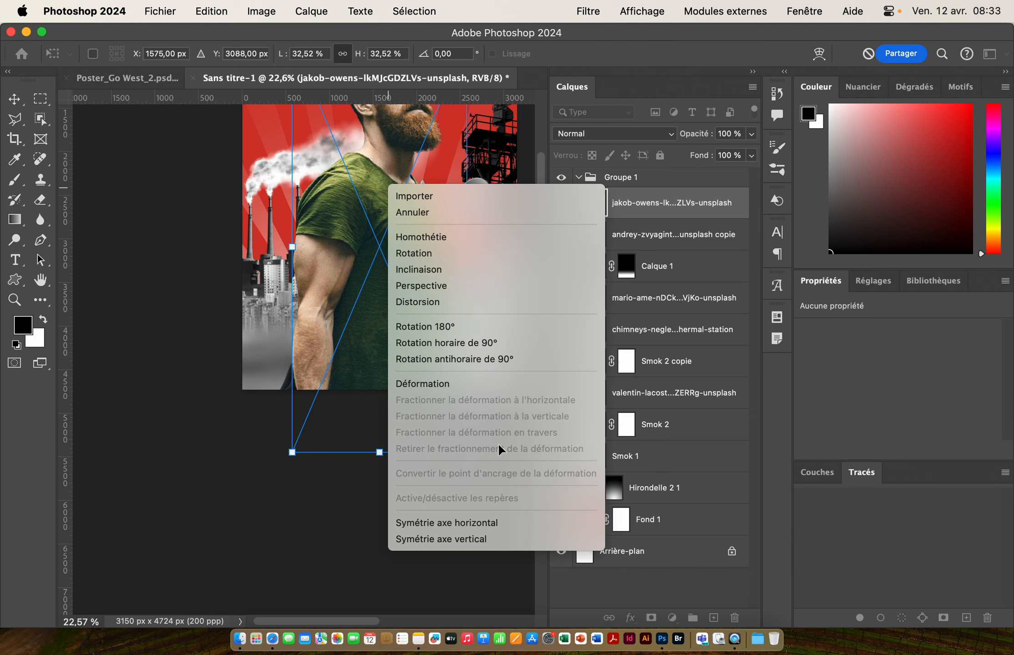
Flip the bearded man horizontally, scale him to about 1865 × 4381 px and place him behind the woman's shoulder at the poster's right edge
click(492, 523)
drag(378, 135, 444, 289)
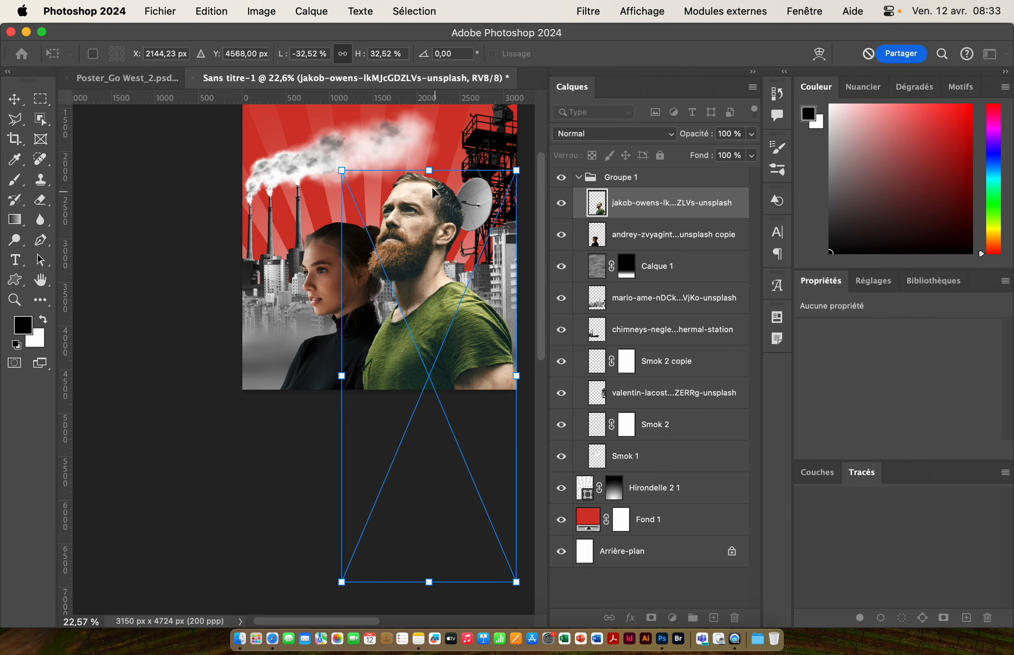
drag(428, 171, 428, 204)
drag(449, 332, 448, 301)
key(Return)
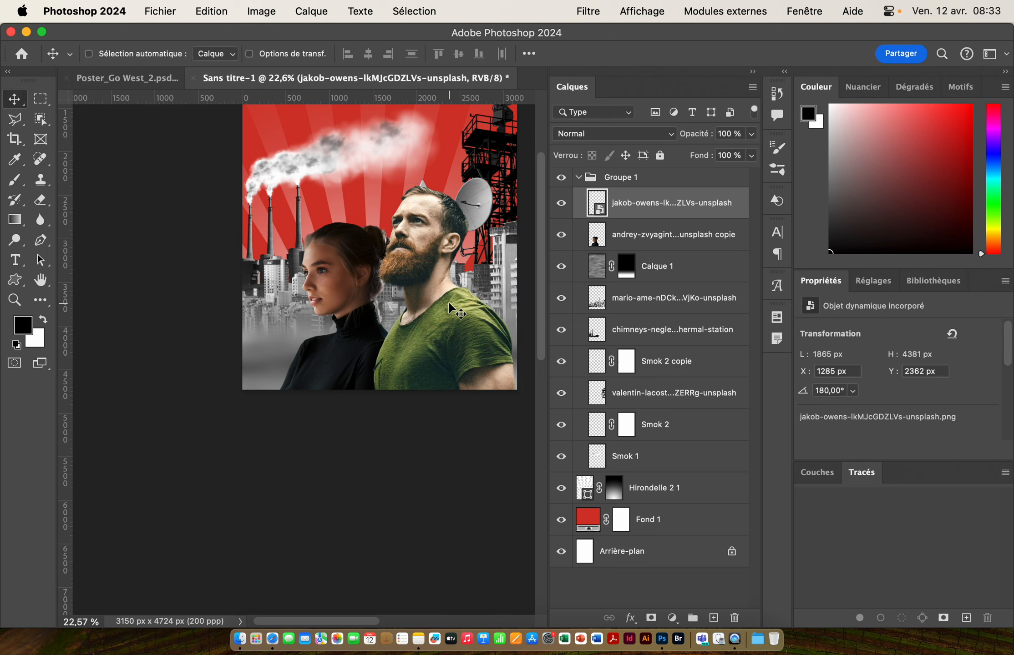
Move the bearded man's layer below the woman's layer and rasterize it
drag(670, 204, 671, 235)
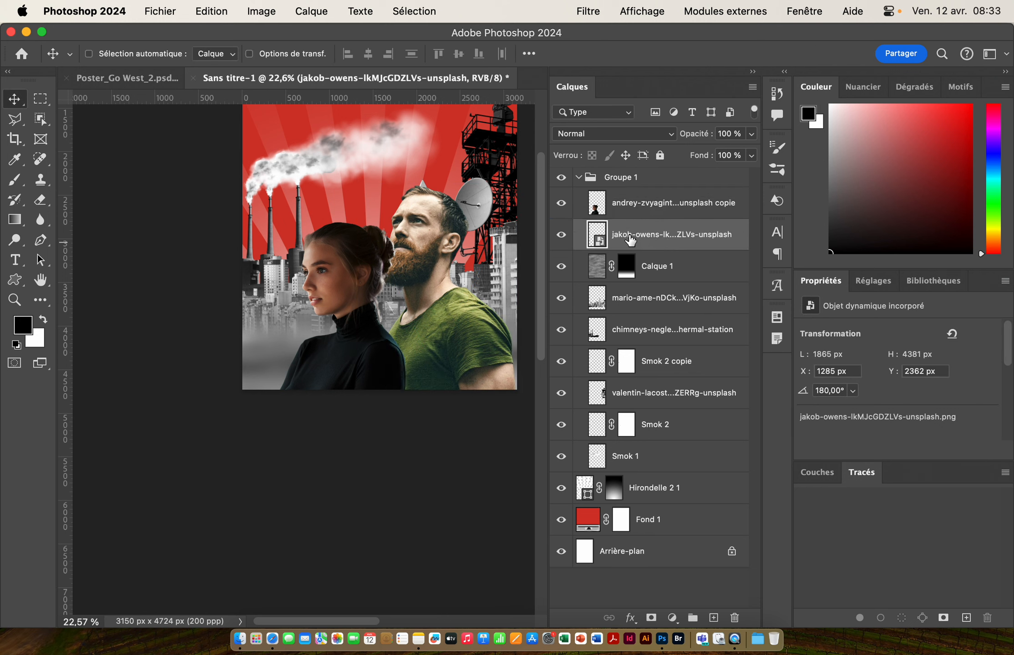
right_click(641, 233)
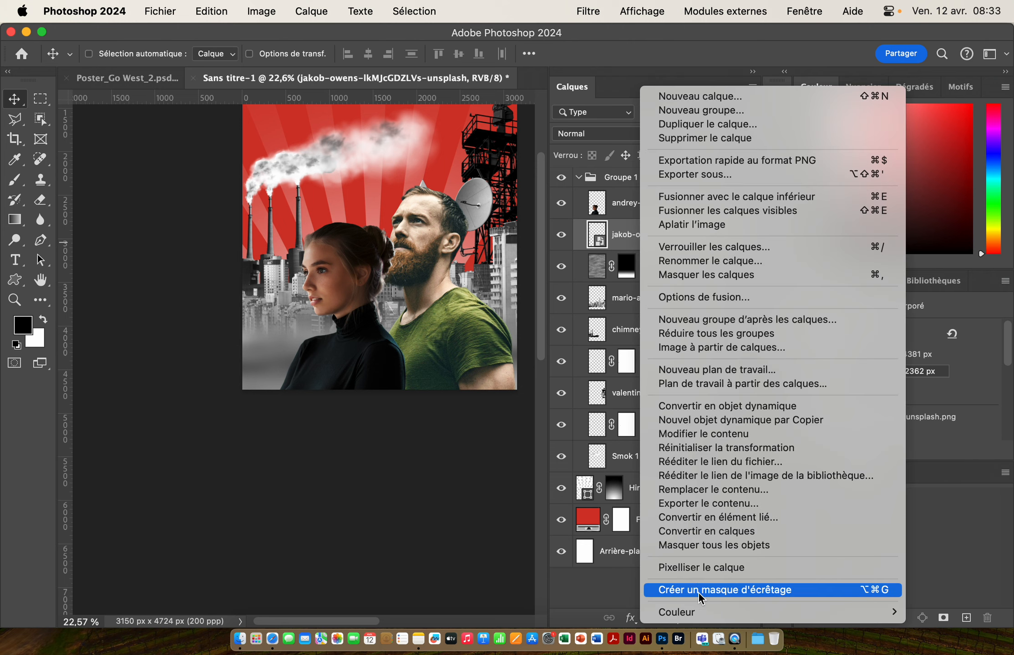
click(705, 574)
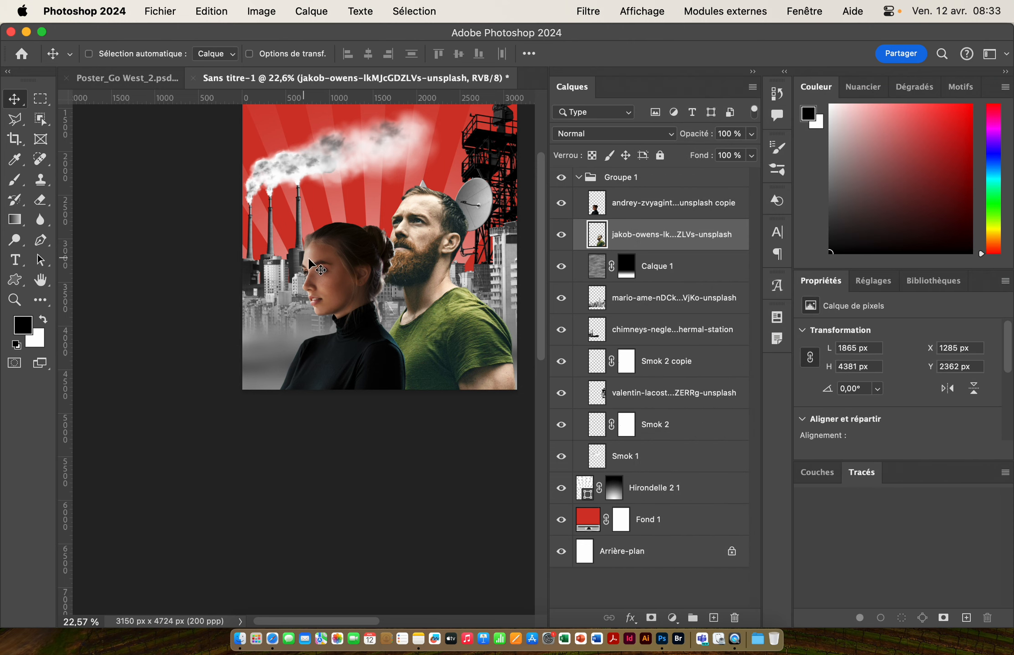
Shift the woman's layer slightly left, to about X 7 px, so she overlaps the man less
drag(356, 286, 396, 282)
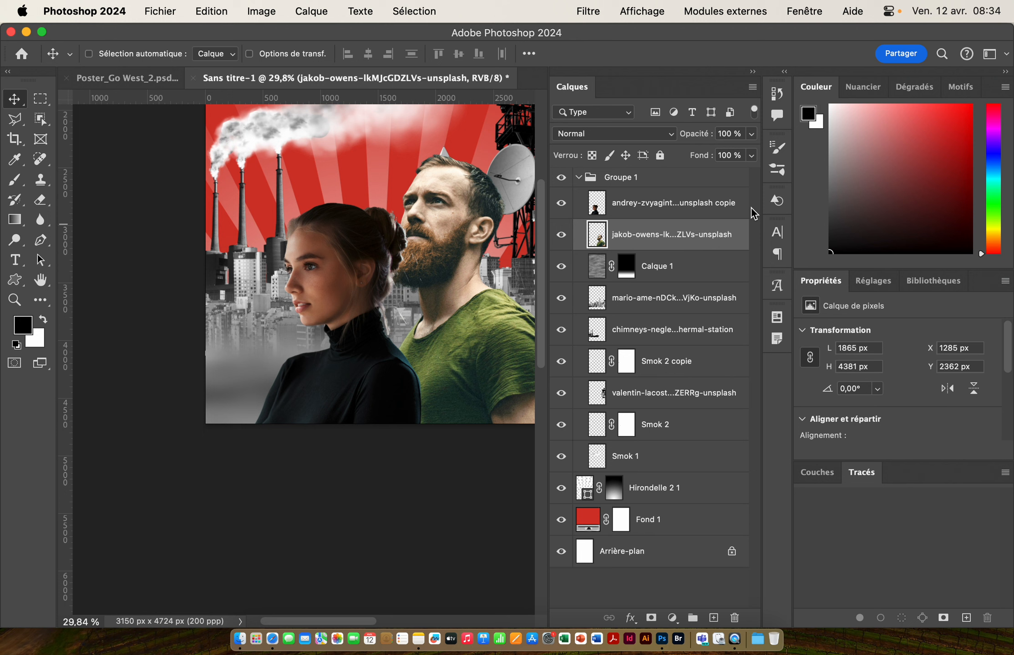
click(644, 206)
drag(339, 296, 330, 296)
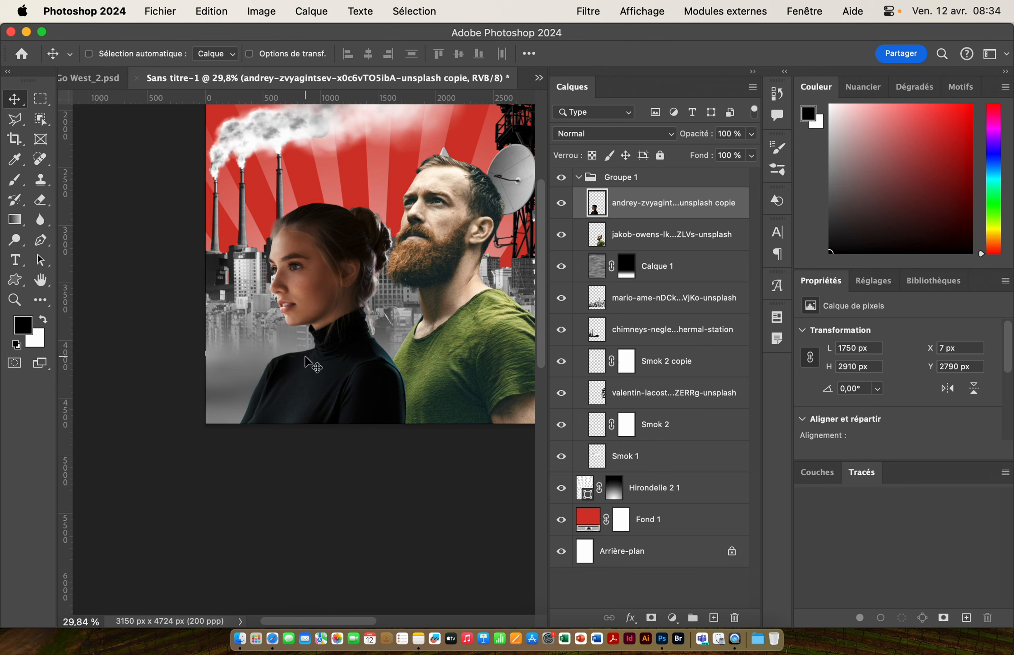
drag(382, 347, 358, 347)
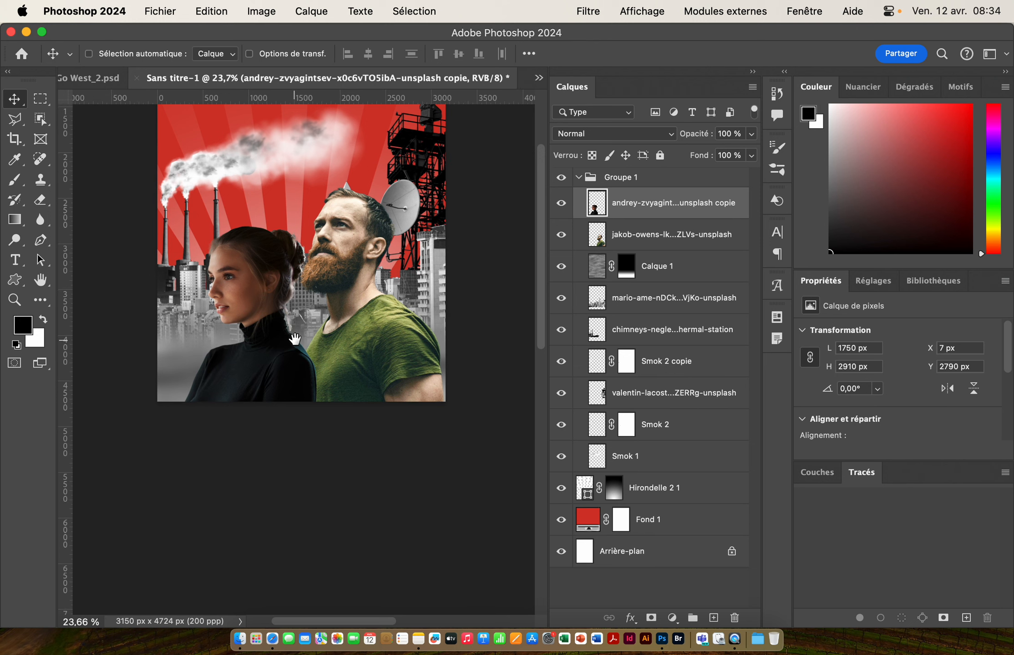
Select the woman and man layers together and shift the pair left to about X -68 px
shift+click(662, 241)
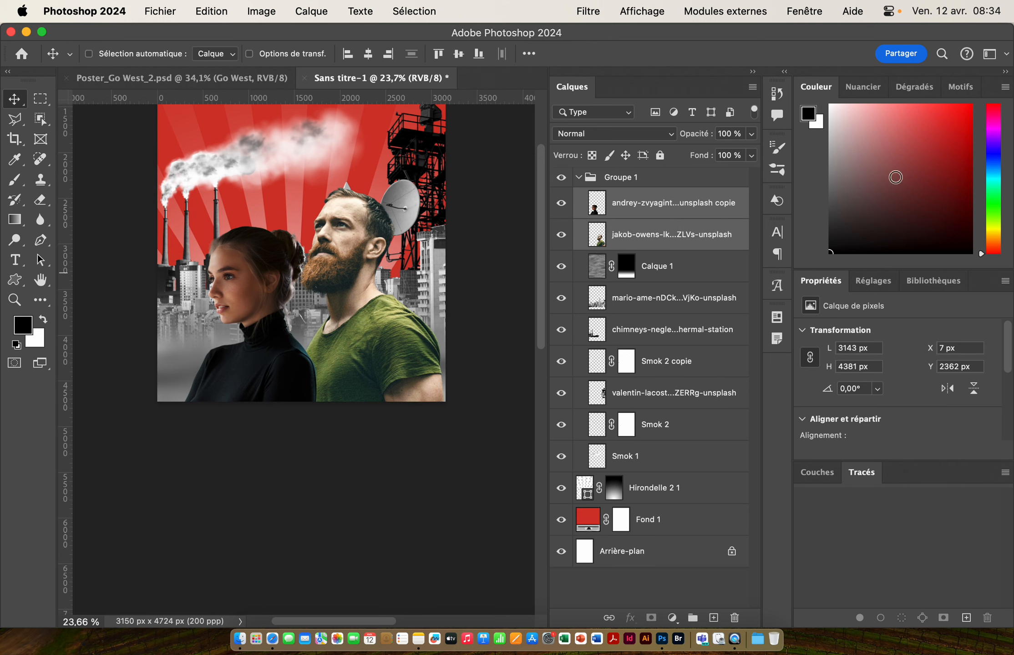
click(704, 204)
shift+click(683, 227)
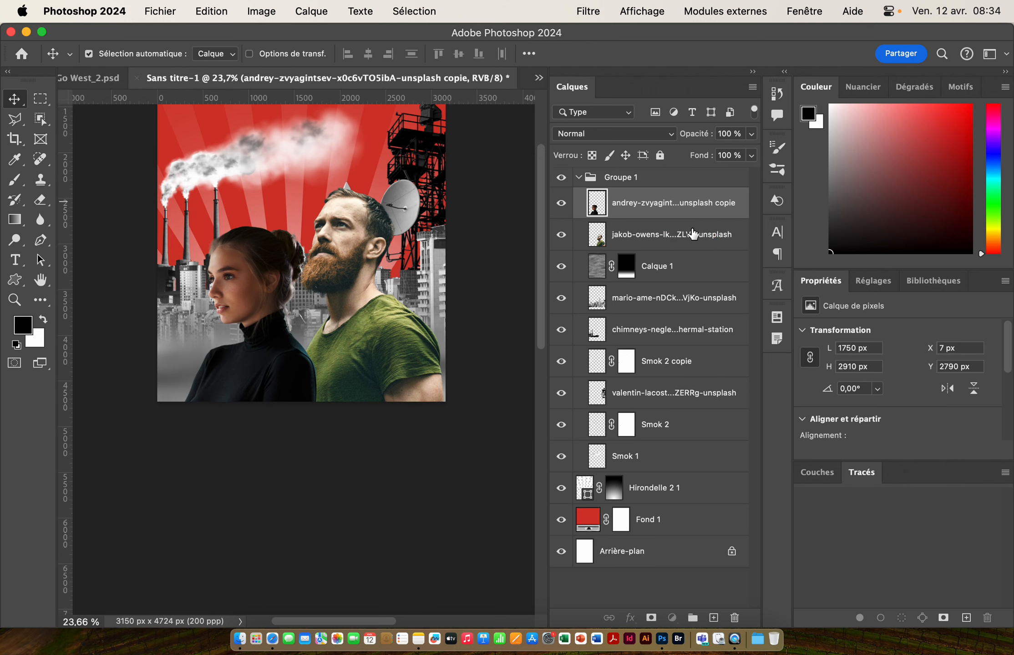
drag(370, 329, 350, 326)
drag(350, 286, 390, 341)
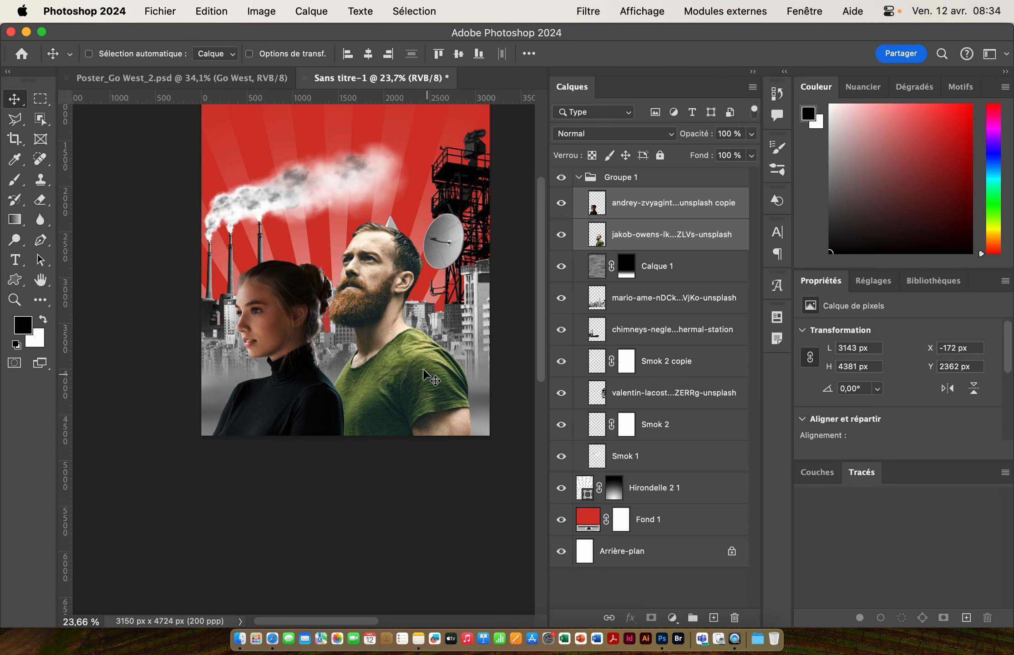
drag(427, 376, 429, 384)
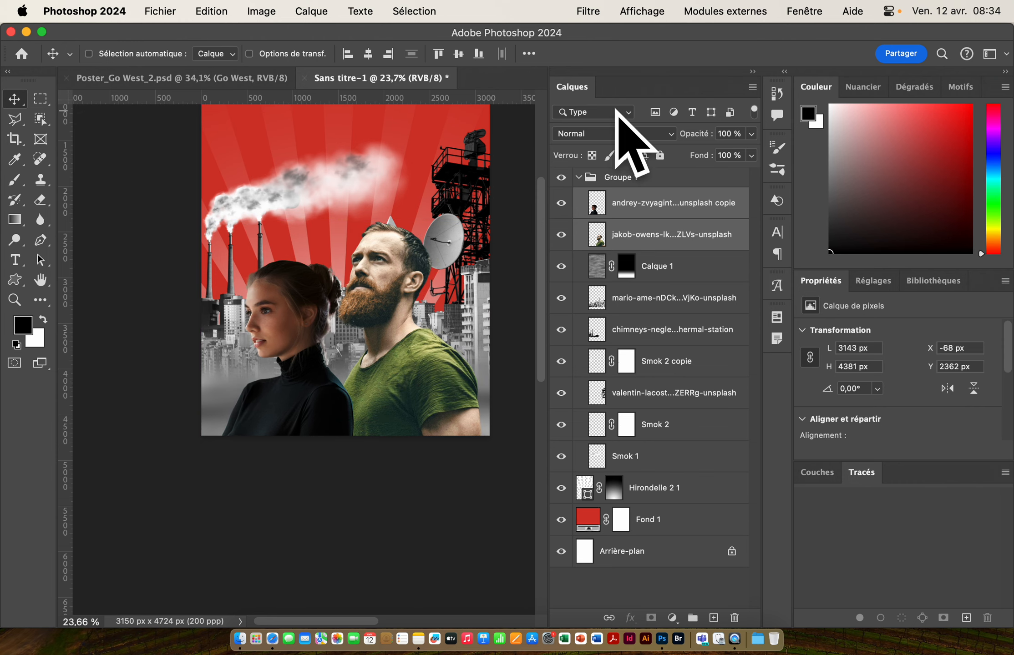
Convert the woman's layer with the Noir et blanc adjustment using the Filtre jaune preset
click(666, 198)
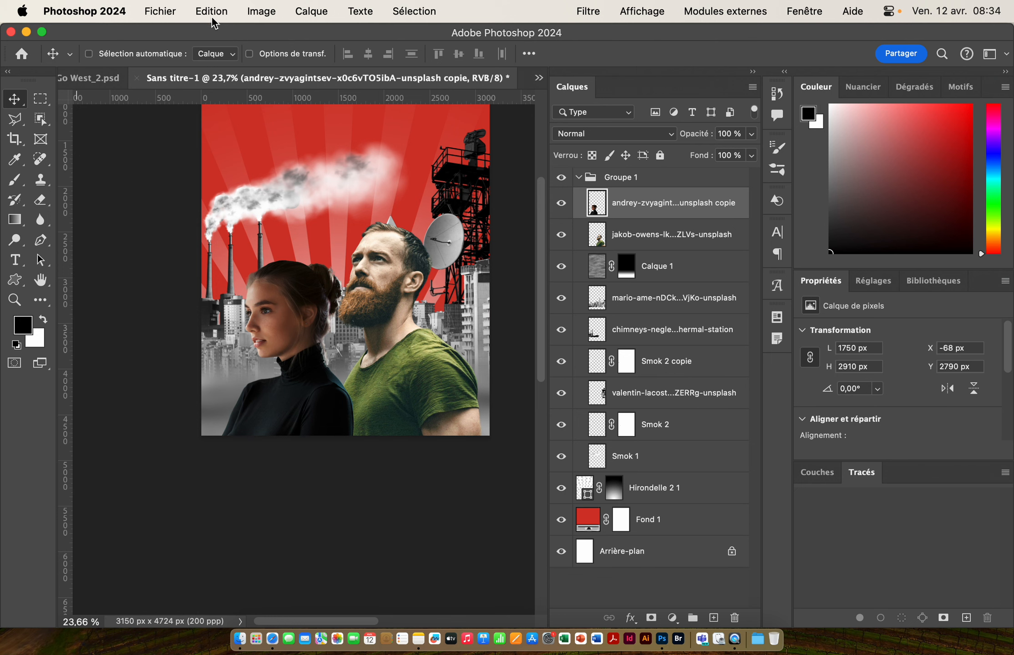
click(260, 11)
mouse_move(276, 56)
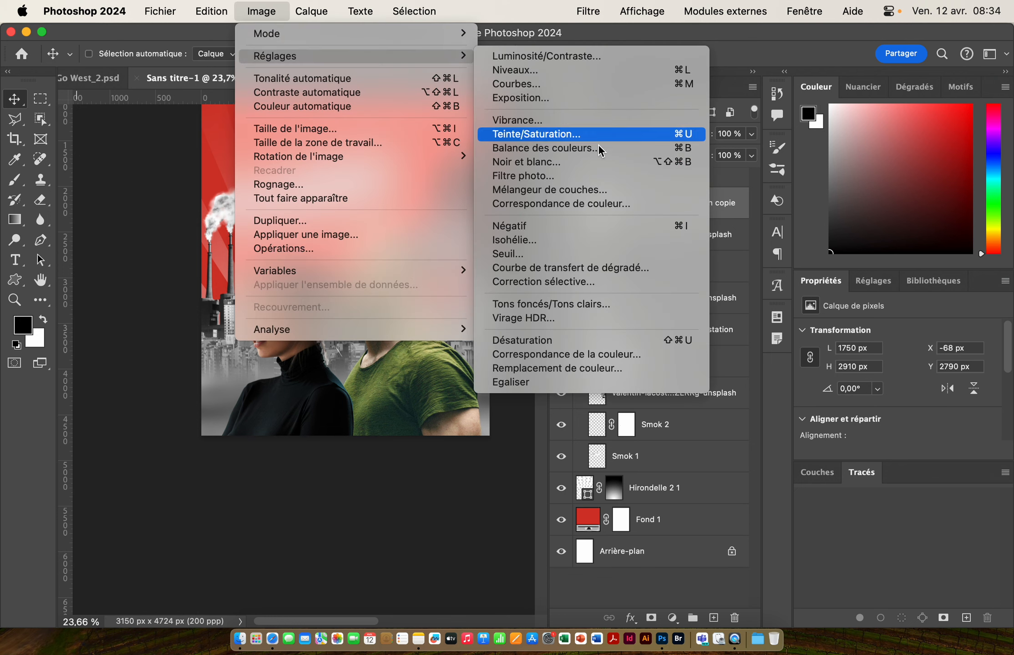
click(557, 163)
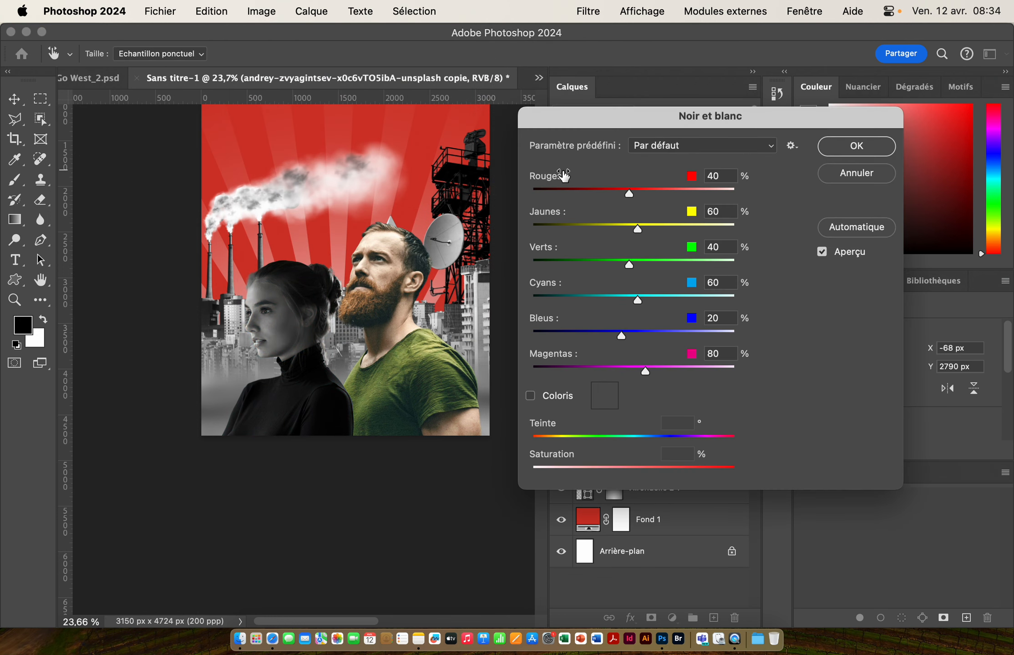
click(679, 146)
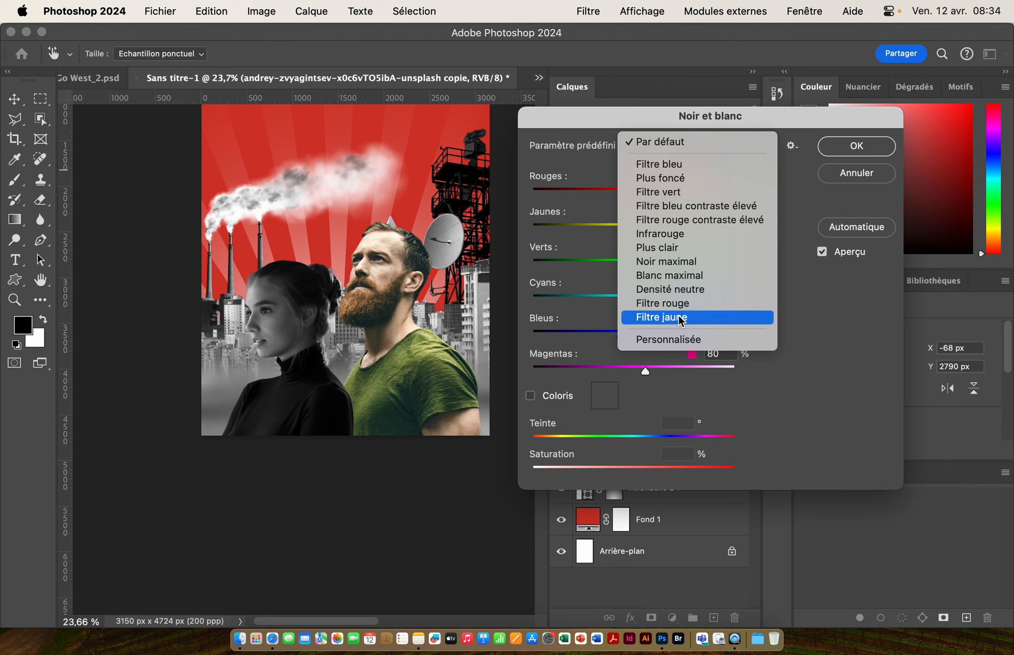
click(697, 318)
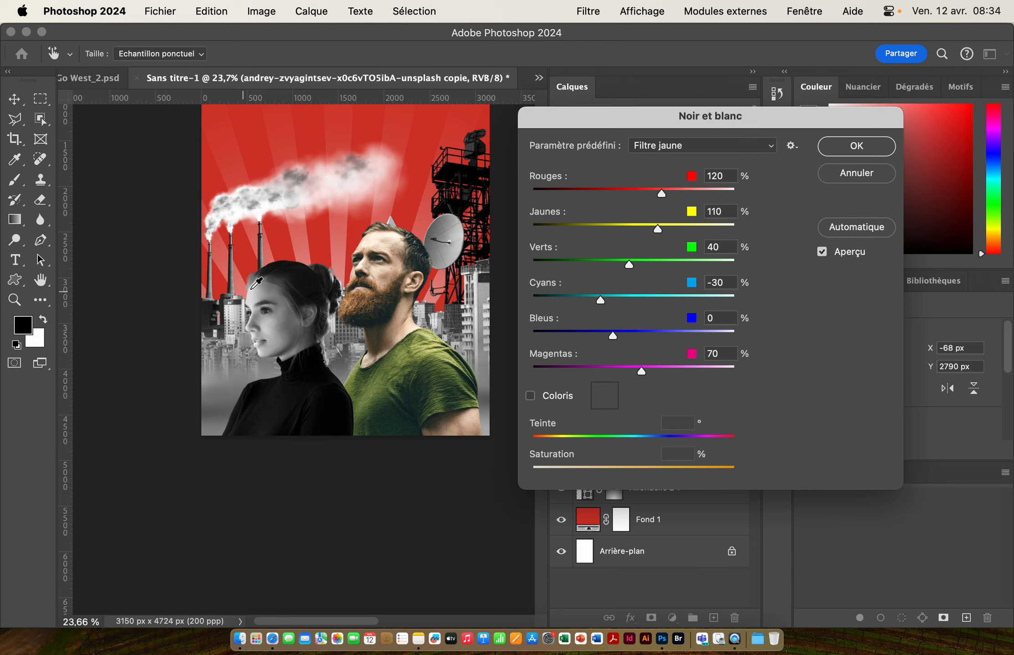
click(834, 150)
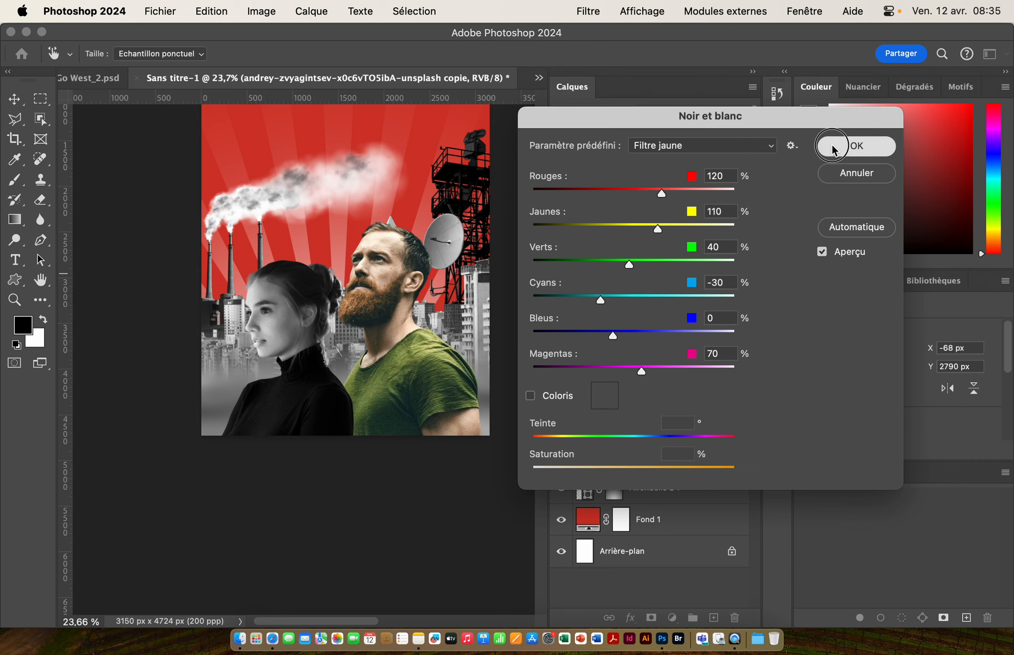
Convert the bearded man's layer with the Noir et blanc adjustment using the Filtre jaune preset
click(667, 239)
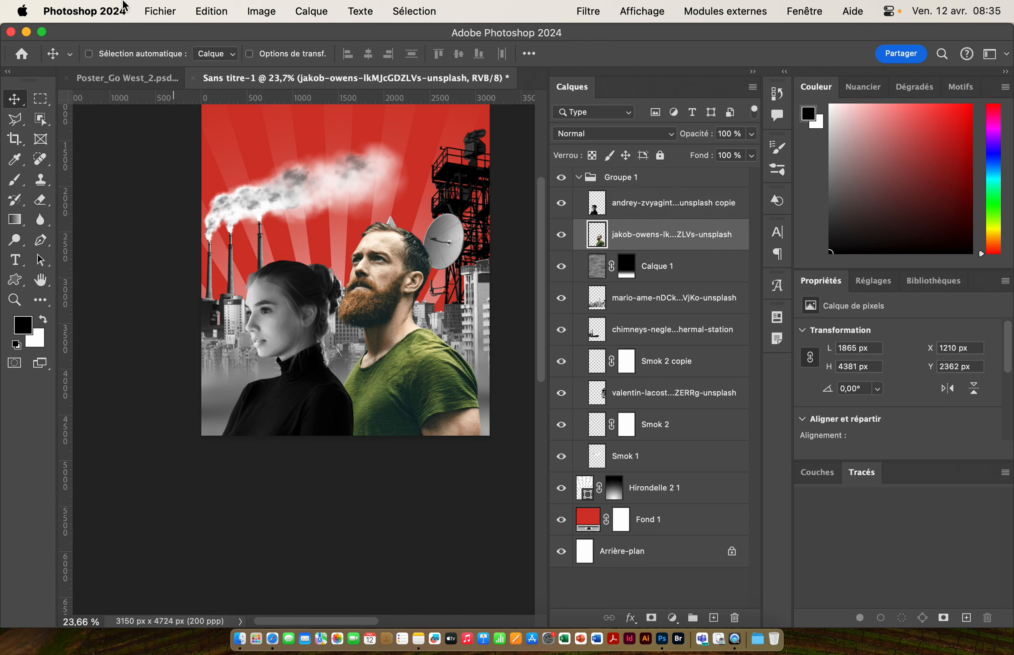
click(261, 12)
mouse_move(281, 55)
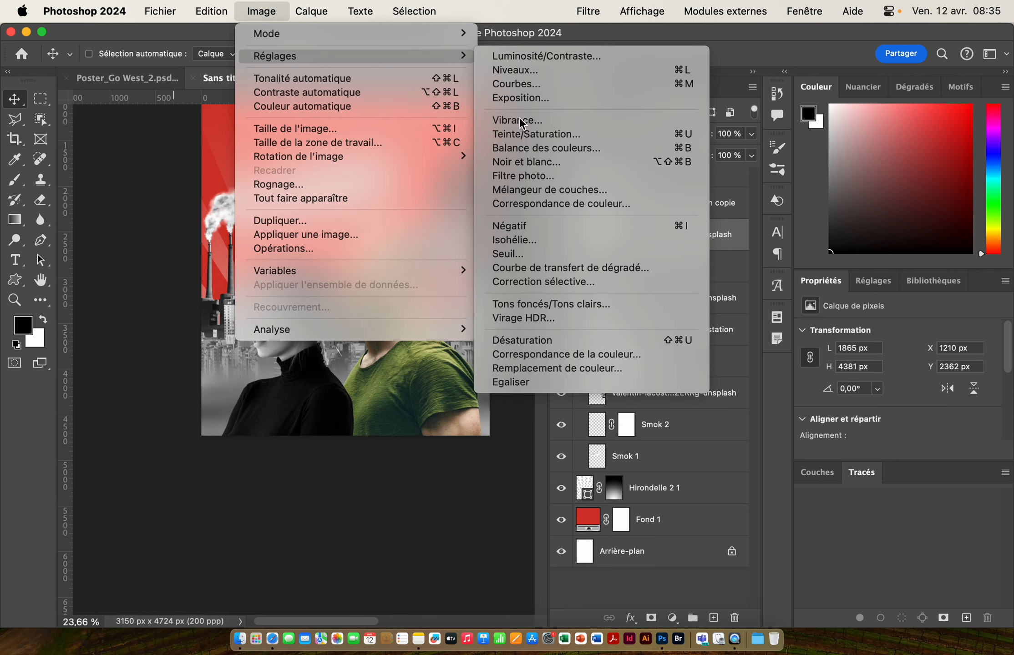
click(553, 162)
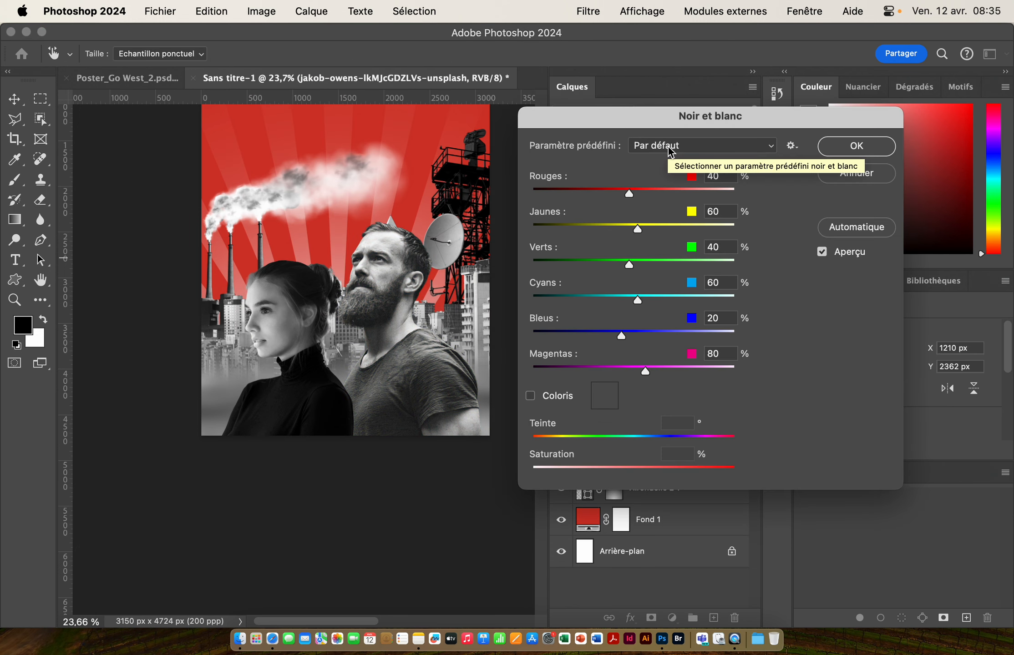
click(670, 152)
click(684, 318)
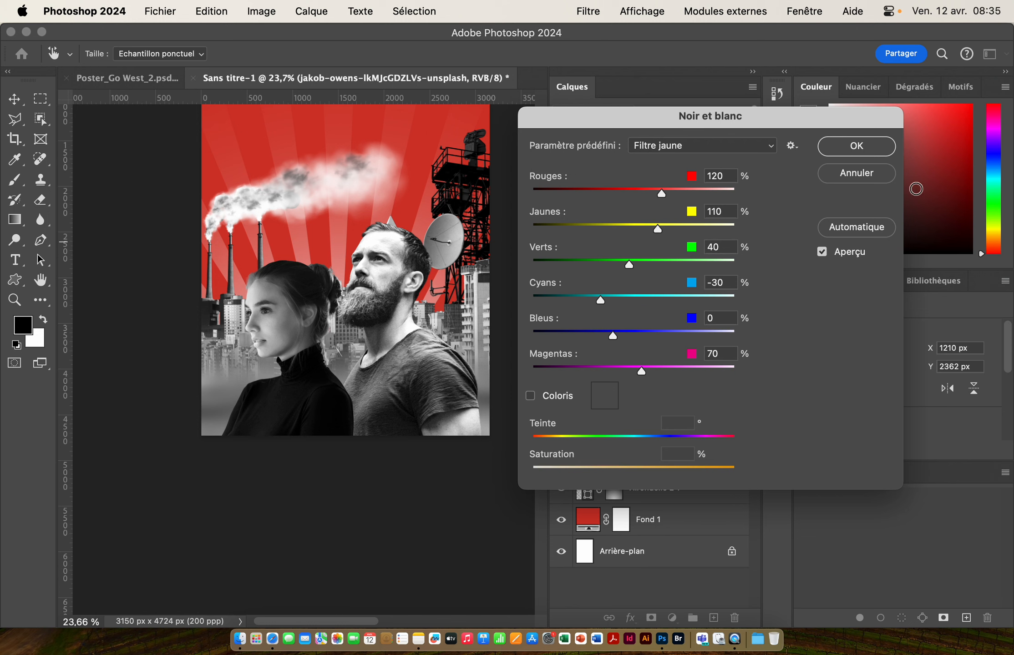
click(856, 146)
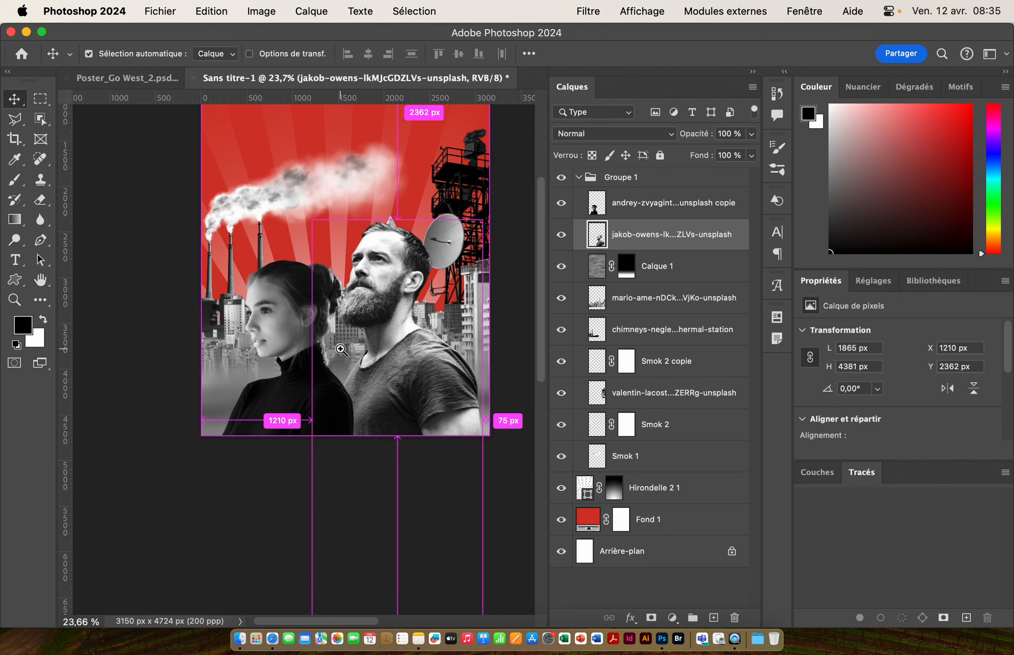
Add a solid colour fill layer in green #47971b at the top of Groupe 1
scroll(353, 392, up, 5)
scroll(353, 392, down, 4)
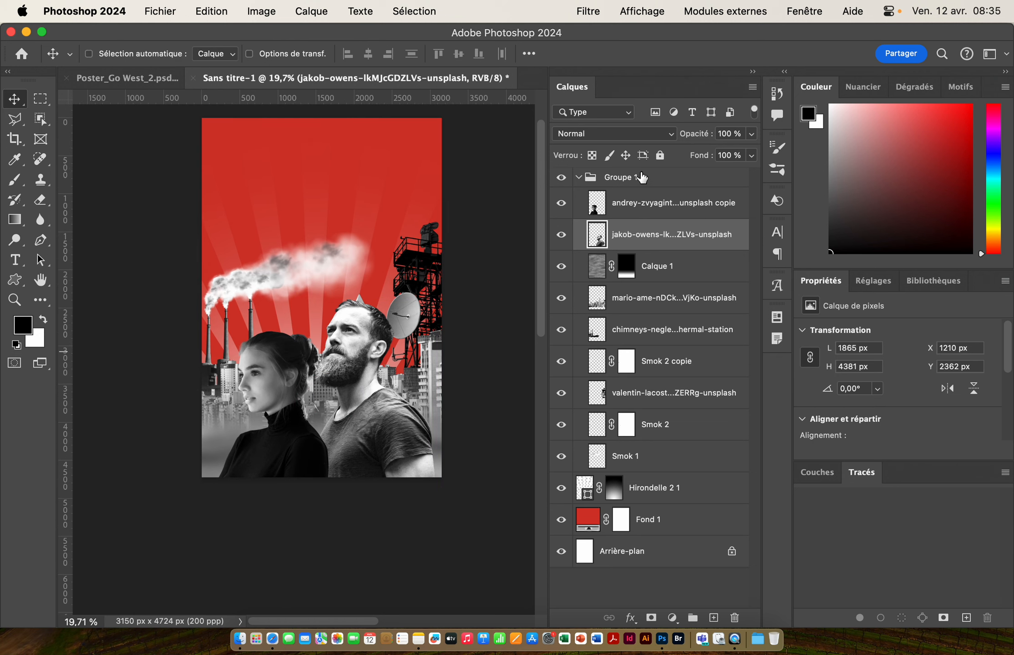
click(642, 177)
click(672, 618)
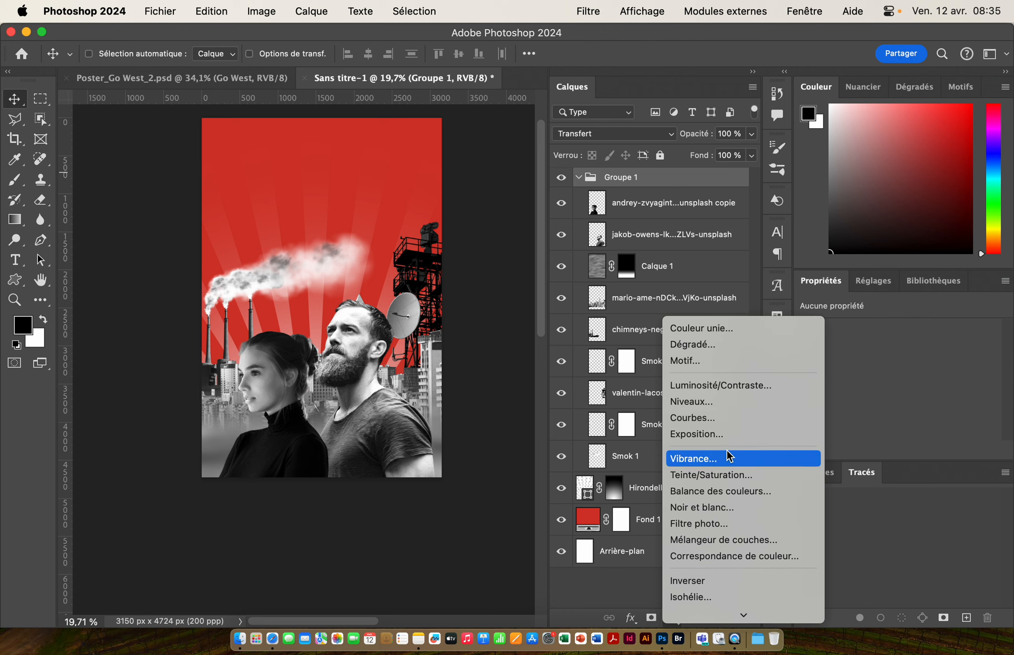
click(708, 329)
mouse_move(784, 454)
mouse_down()
mouse_move(785, 434)
mouse_move(789, 446)
mouse_up()
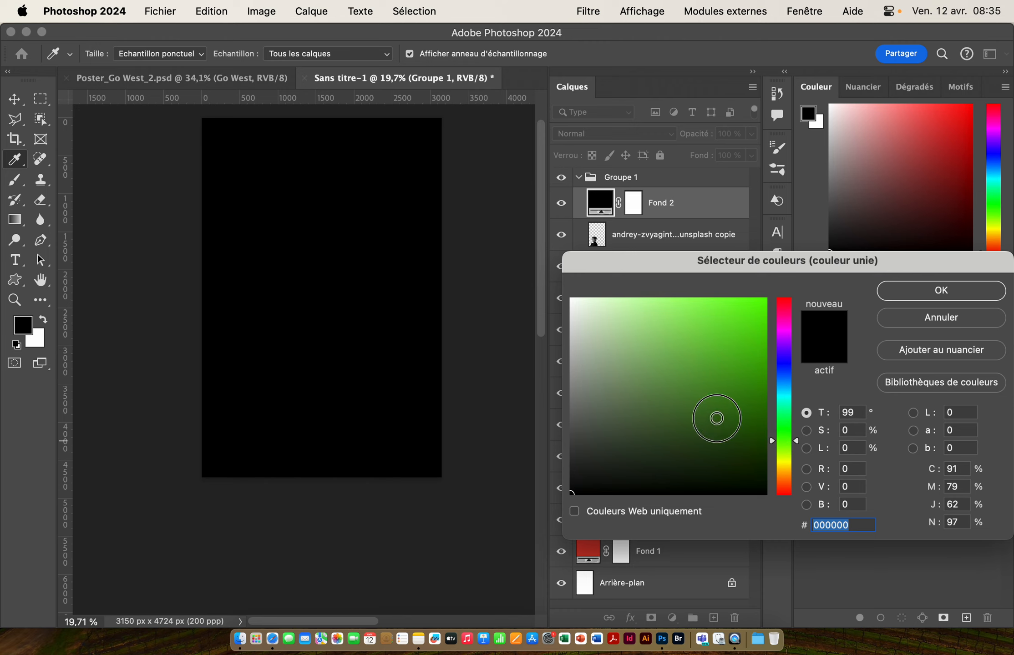
drag(715, 420, 731, 370)
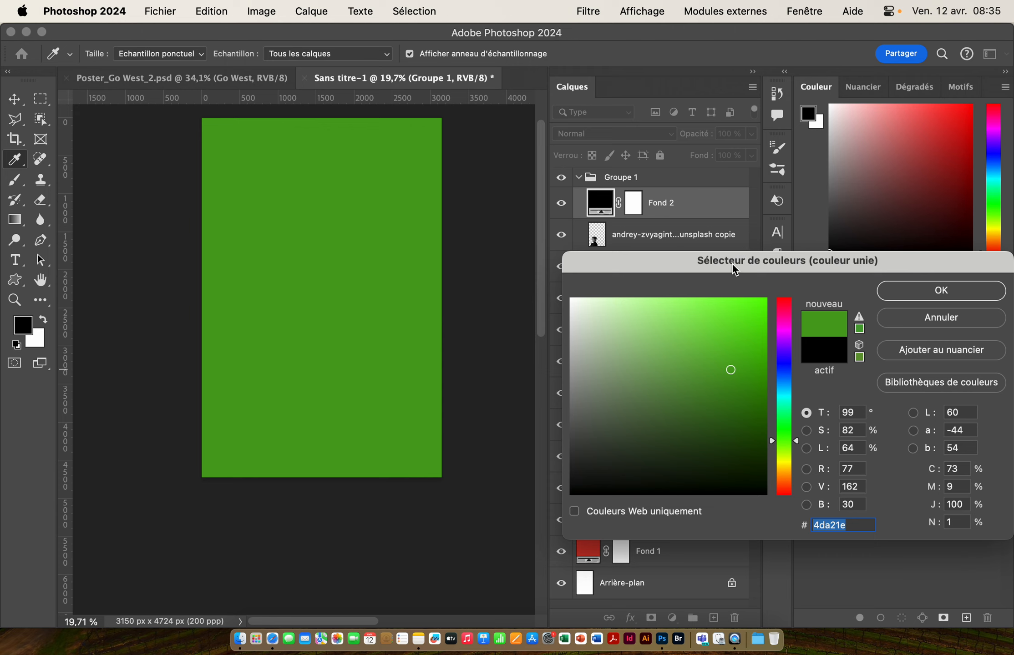
drag(735, 270, 435, 256)
drag(429, 356, 434, 365)
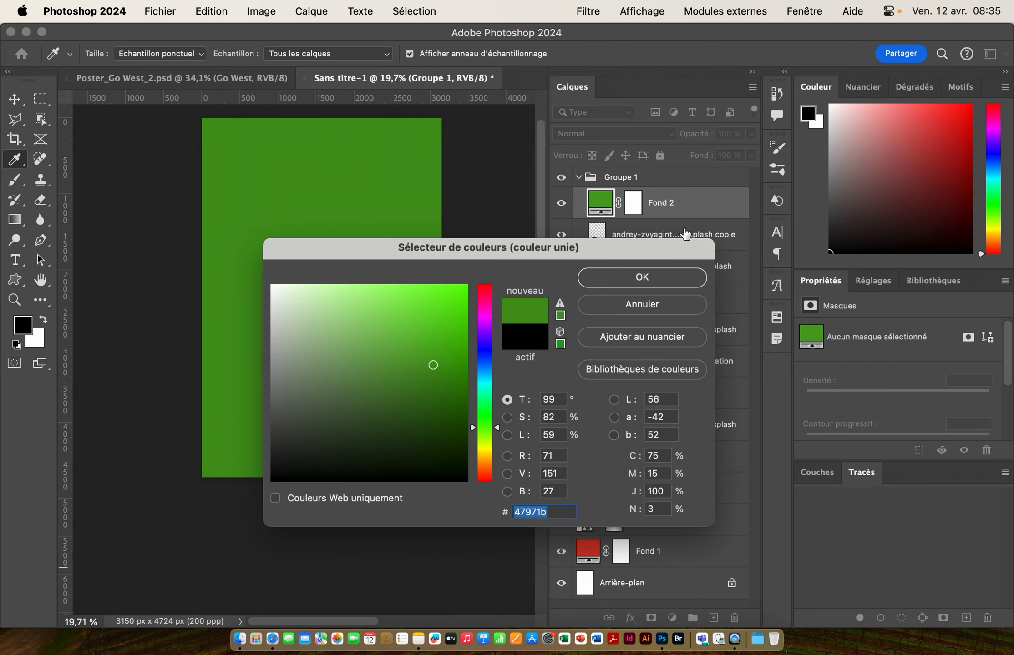
click(638, 275)
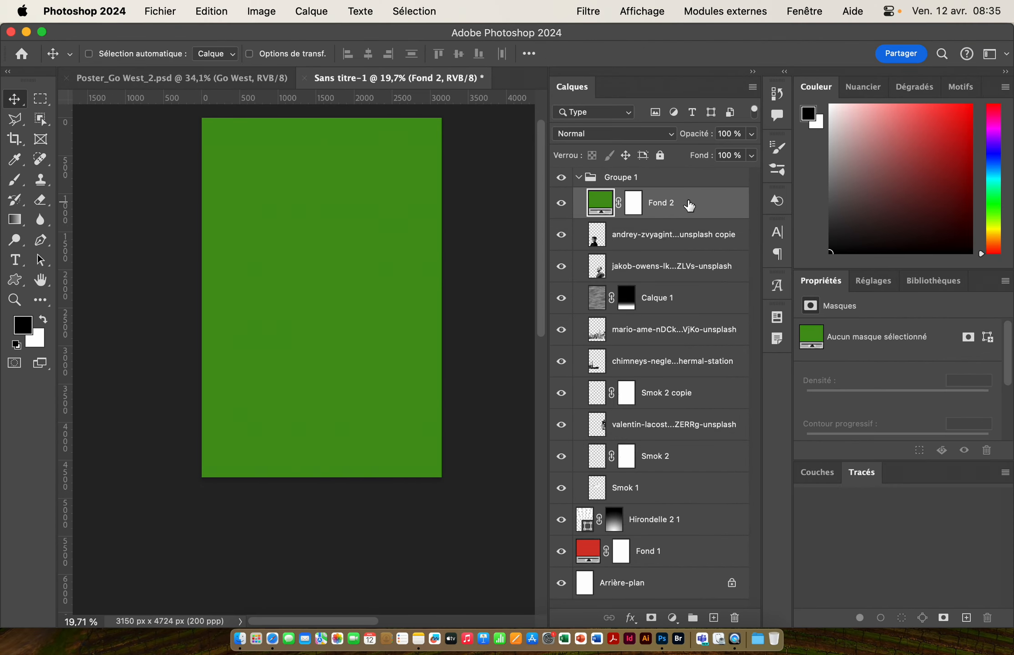
Set the green fill layer's blend mode to Couleur and move the layer out of and above Groupe 1
click(591, 134)
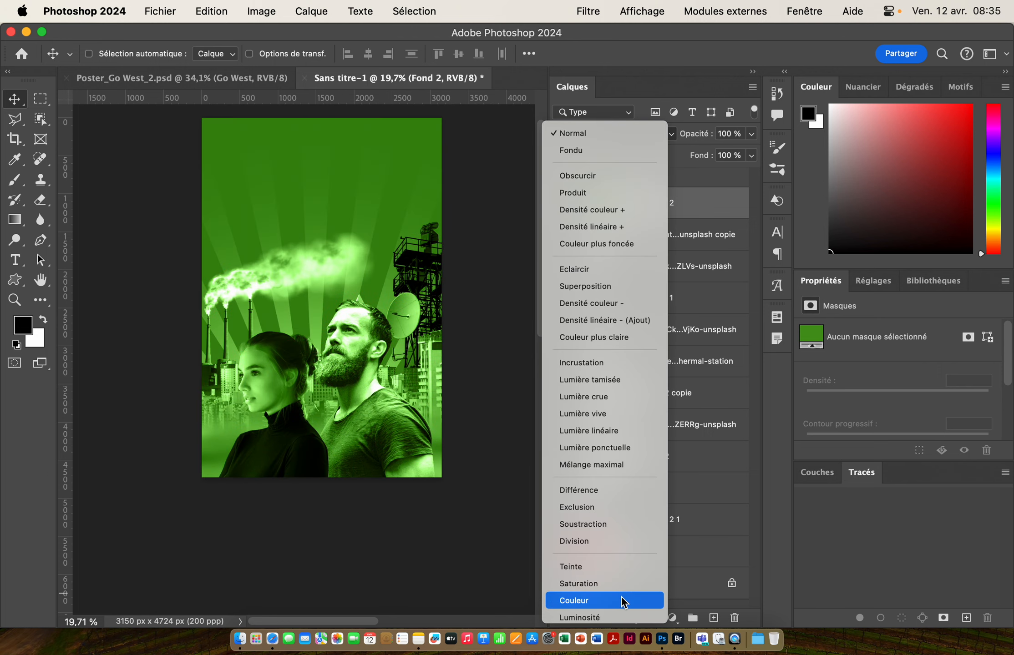
click(621, 597)
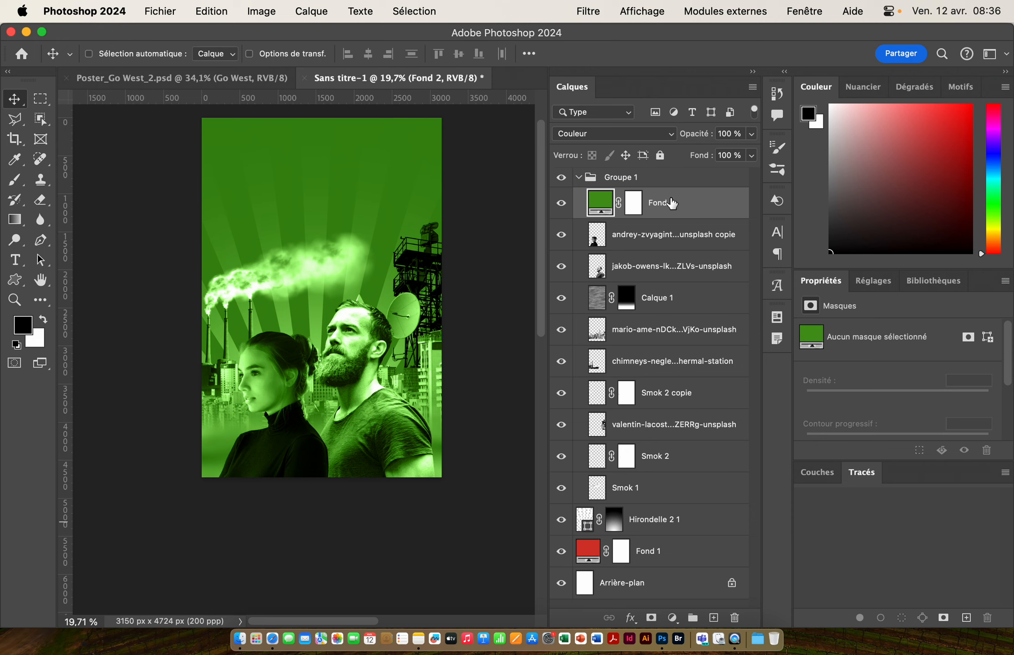
drag(668, 204, 666, 167)
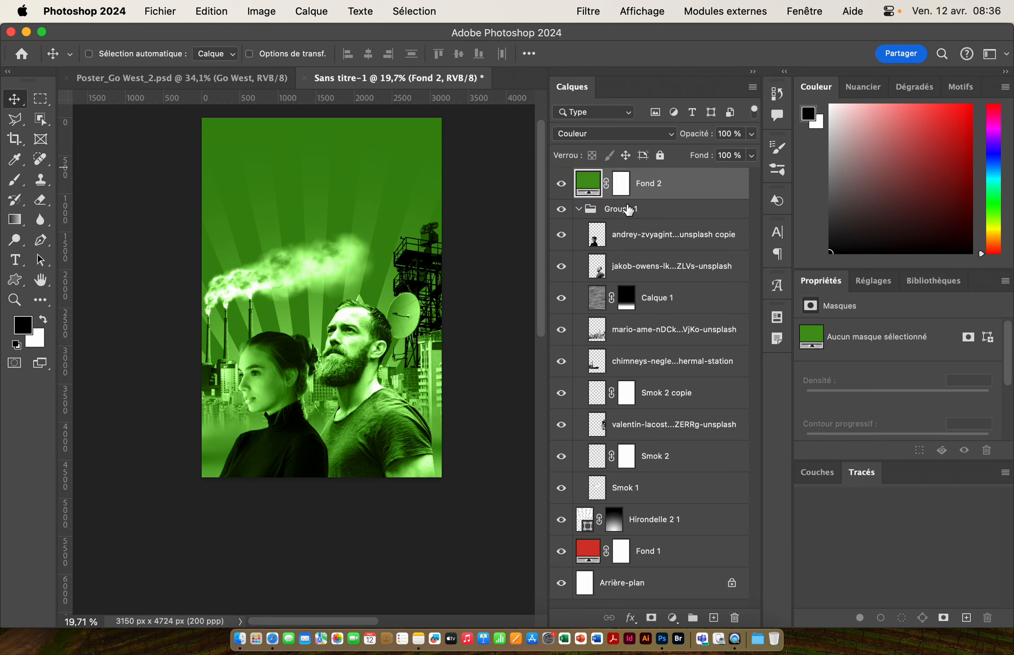
Collapse Groupe 1 and clip the green fill layer to it with a clipping mask
click(579, 209)
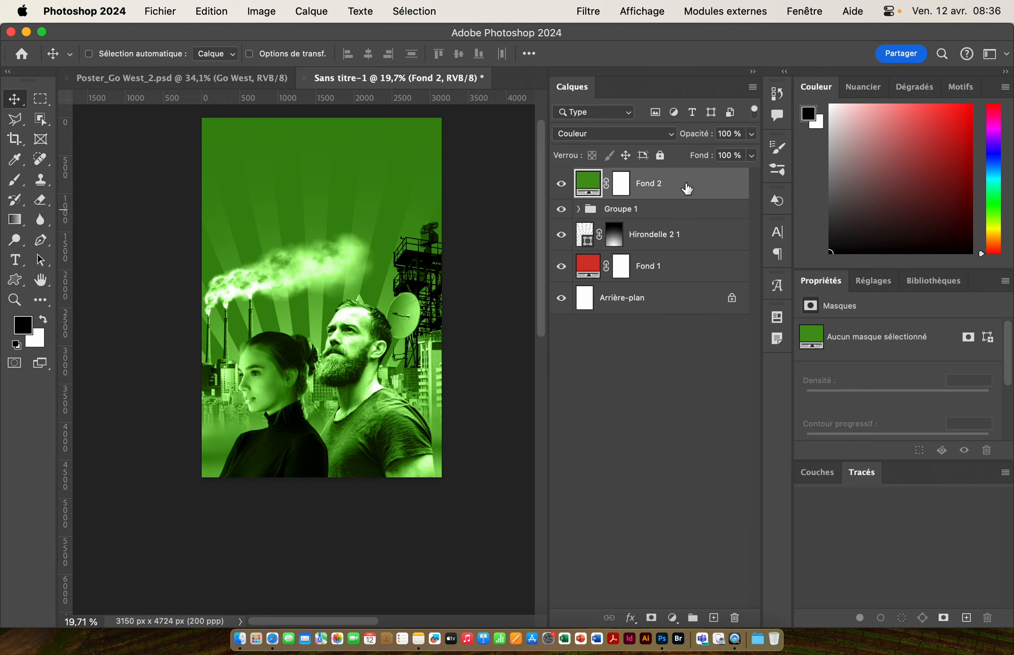
right_click(685, 184)
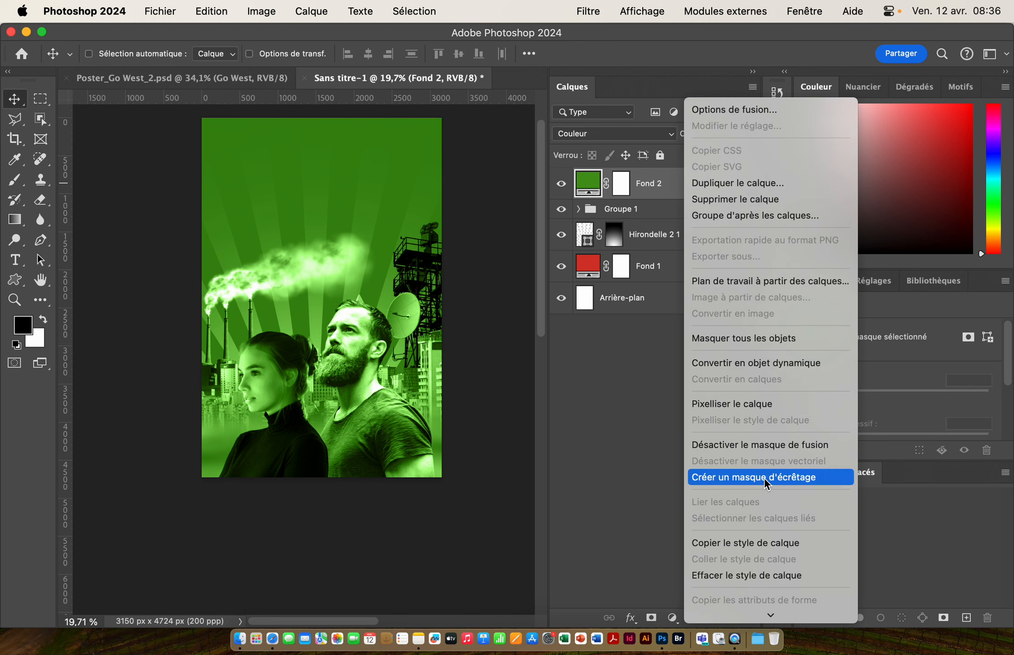
click(765, 478)
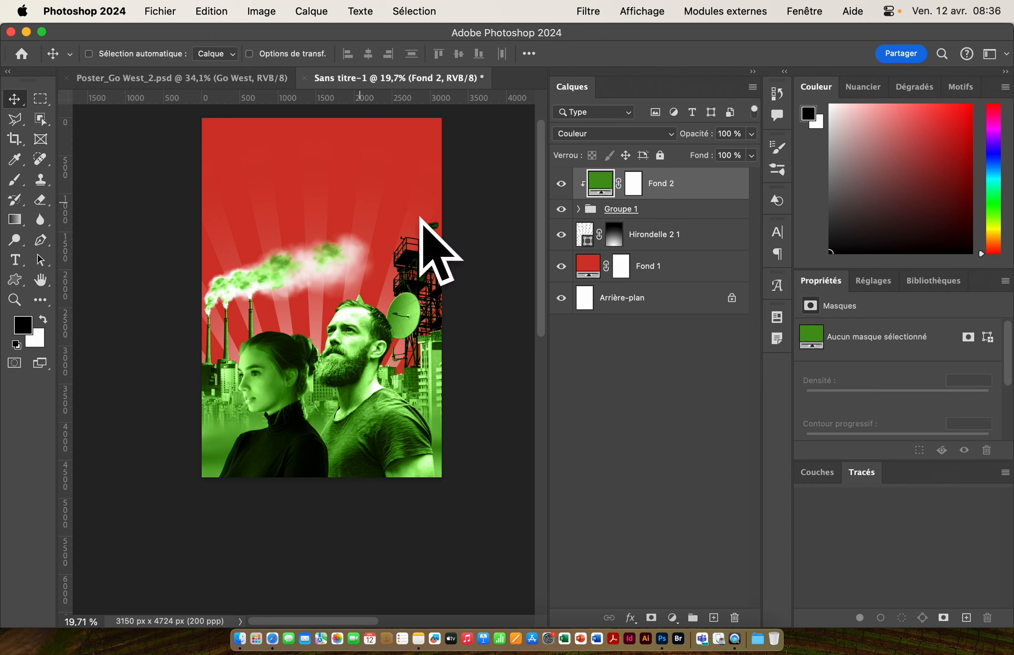
Load the combined outline of the woman and the bearded man as a selection and add an empty layer at the top of Groupe 1
key(super+space)
drag(295, 321, 361, 321)
drag(371, 388, 377, 337)
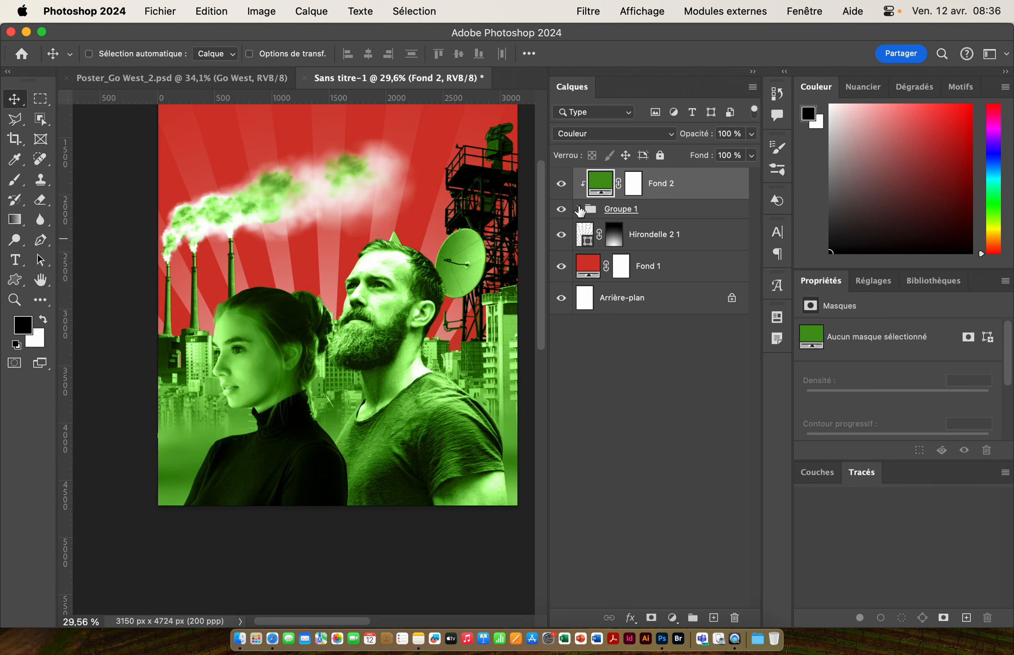
click(579, 209)
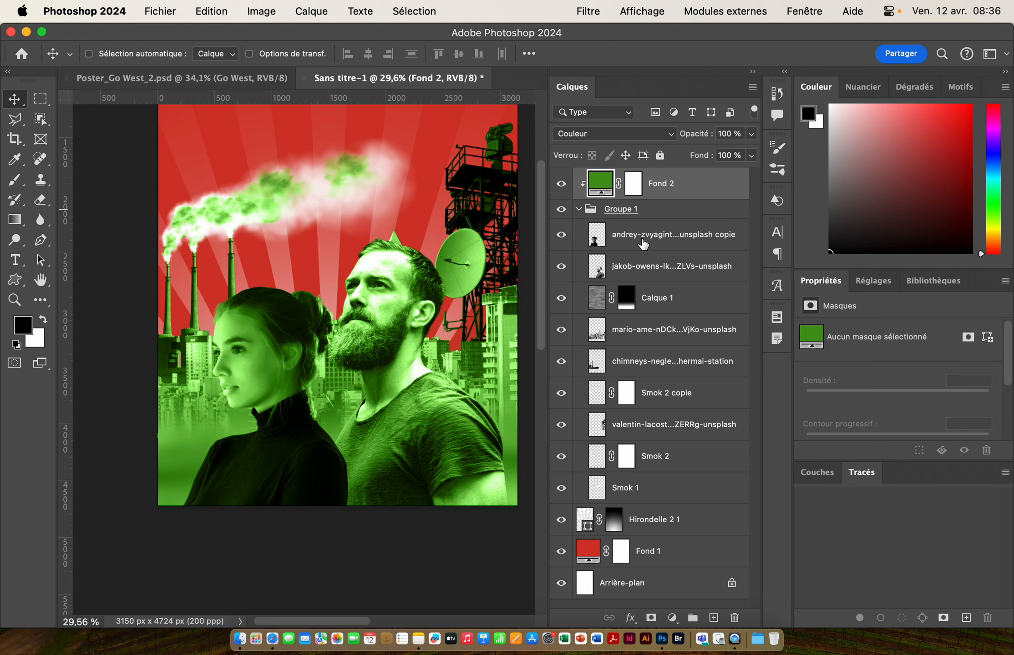
click(643, 244)
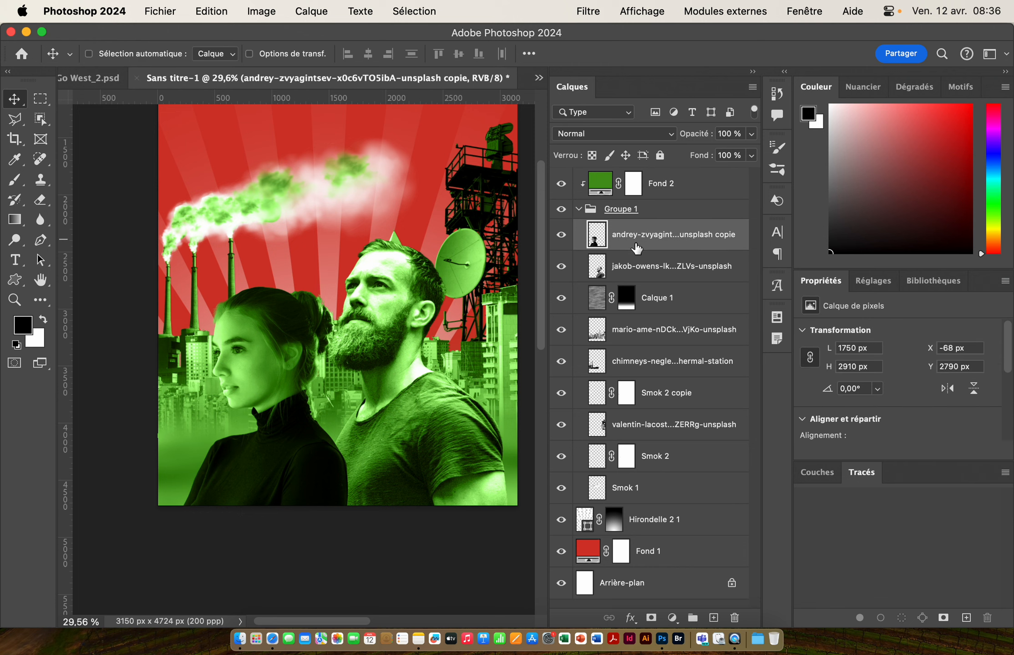
super+click(597, 239)
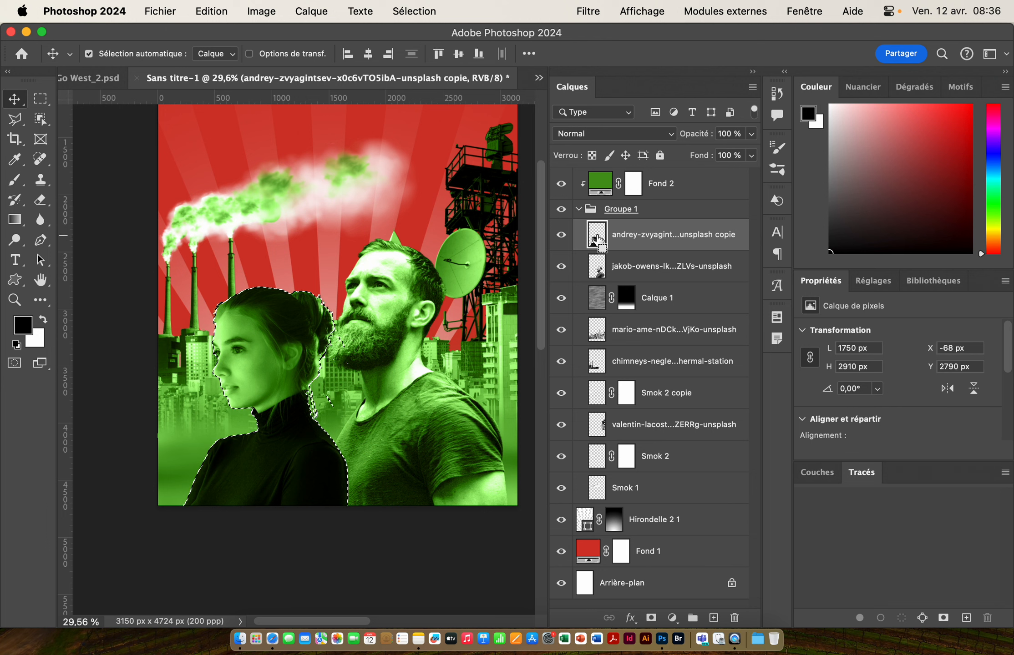
shift+super+click(598, 271)
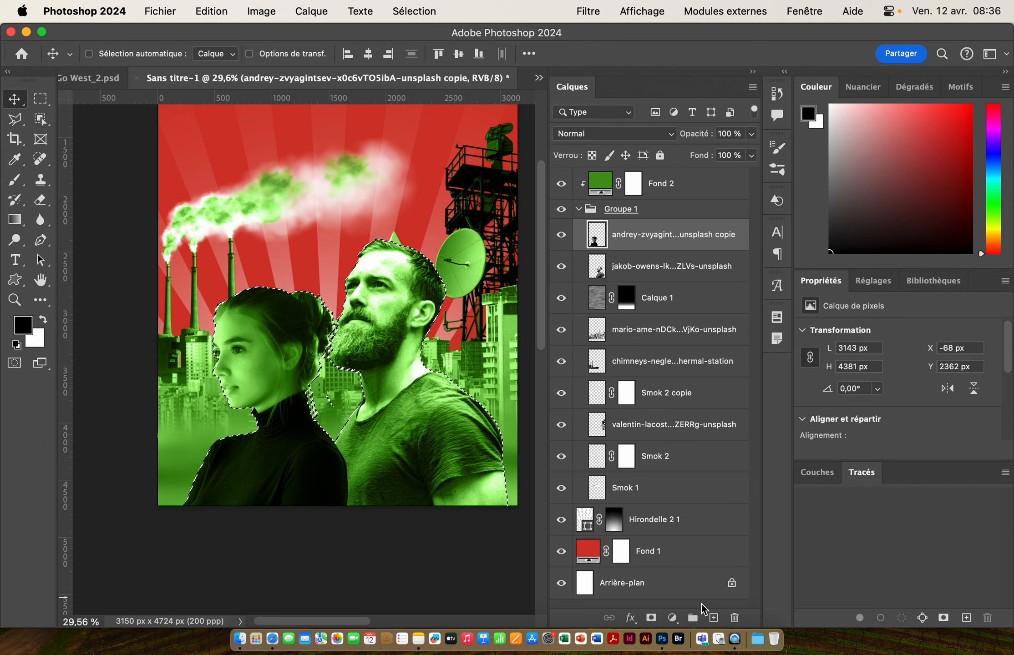
click(713, 618)
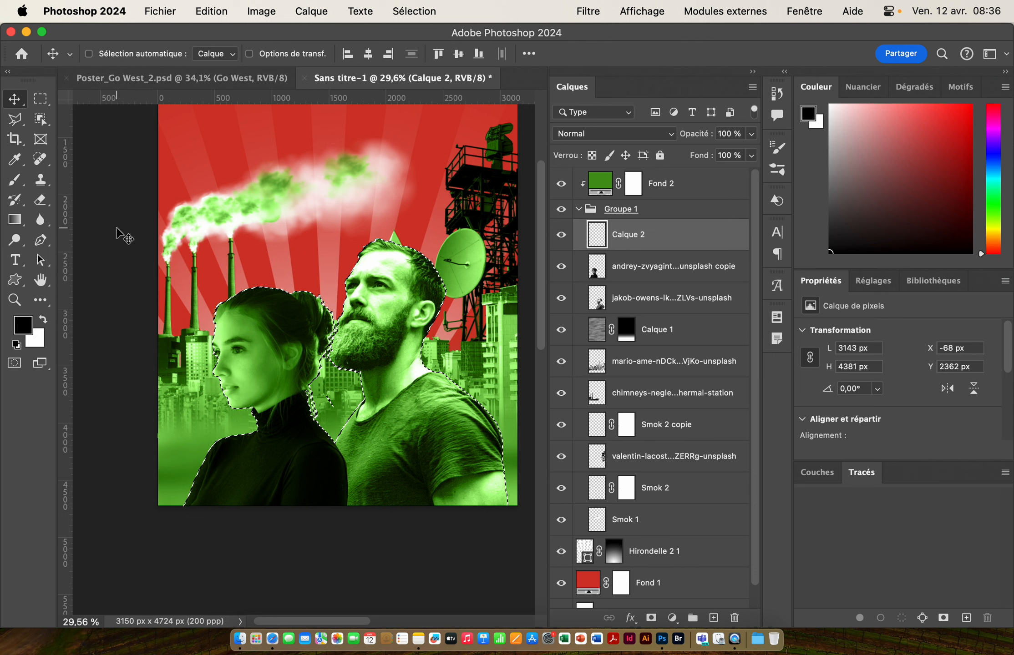
Paint both figures' torsos in dark green sampled from the man's T-shirt, using the Arrondi flou brush at about 495 px
click(14, 180)
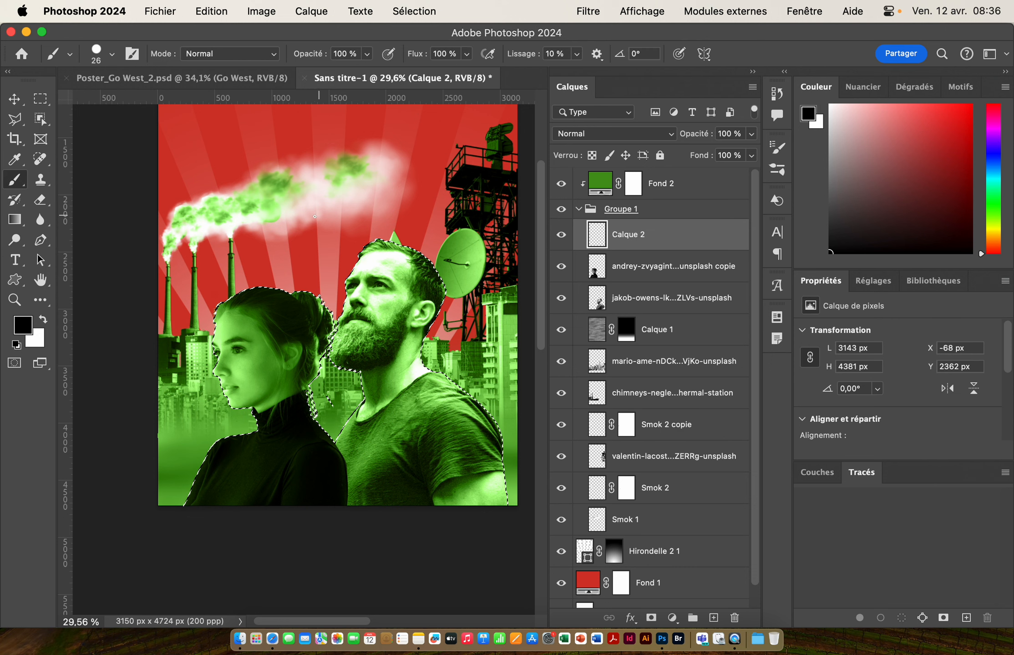
right_click(305, 213)
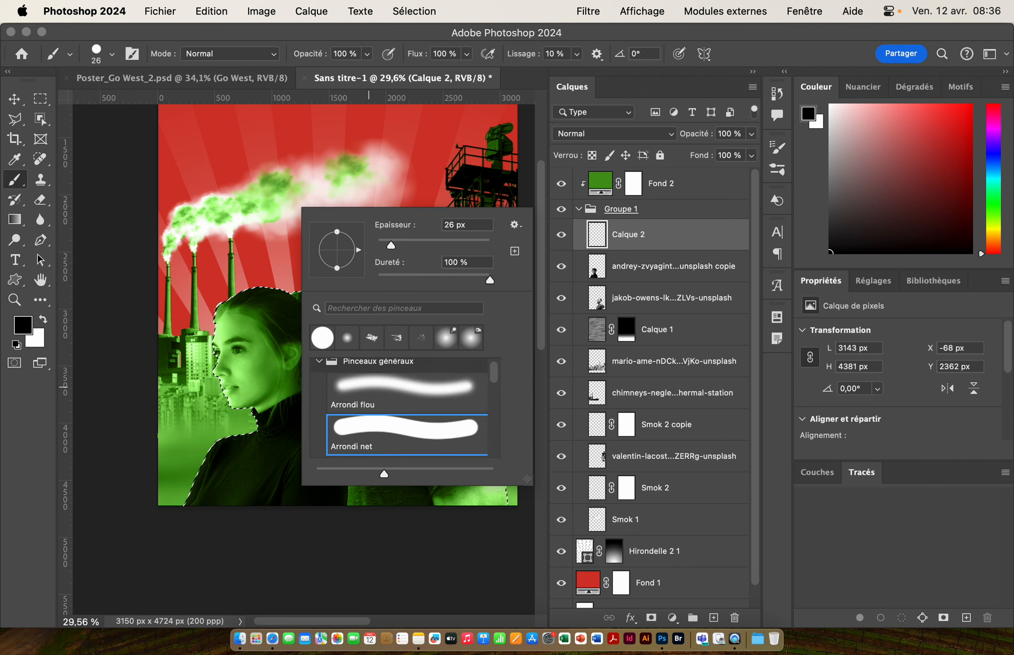
click(392, 393)
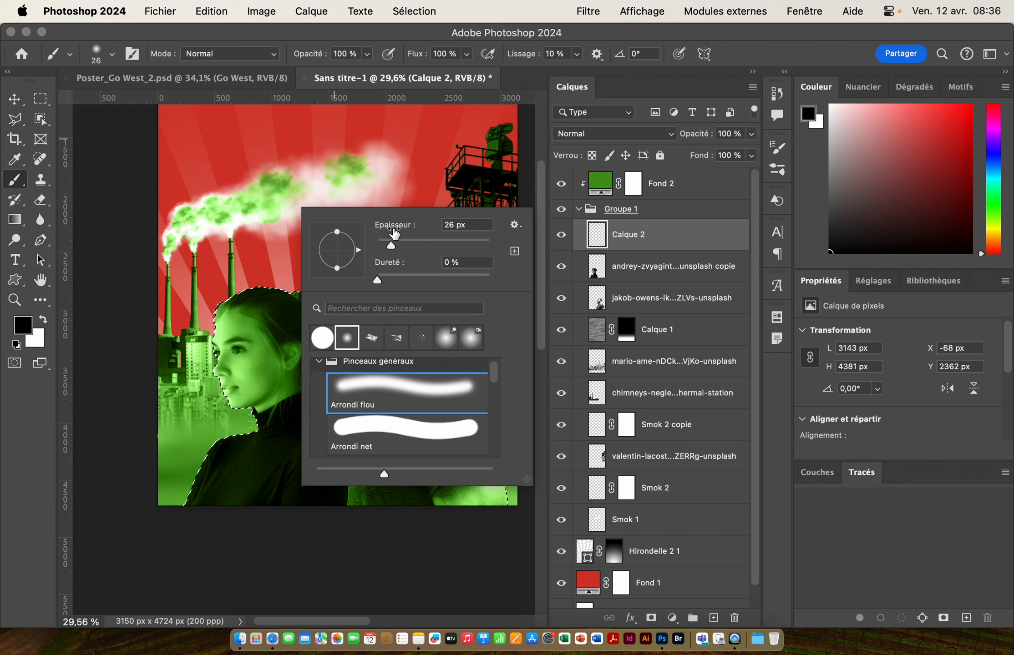
drag(391, 246, 478, 246)
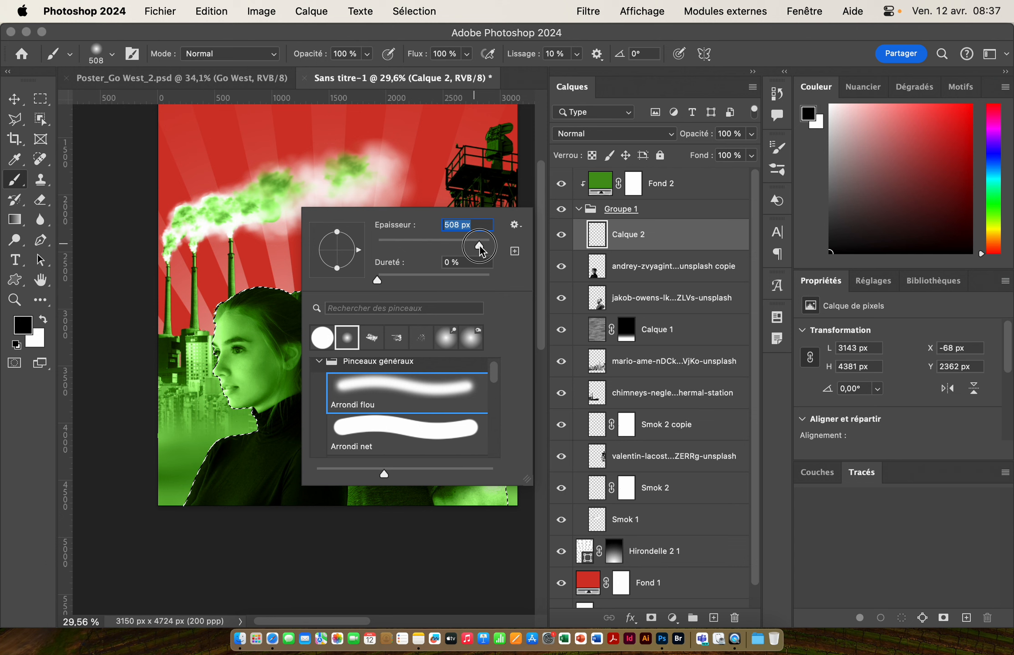
click(335, 31)
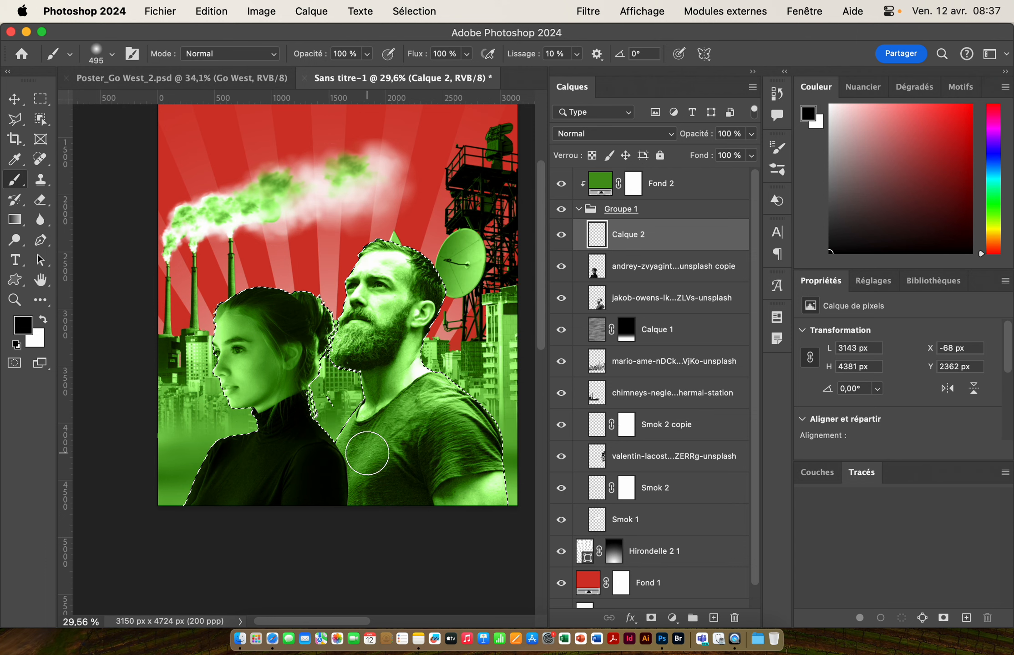
alt+click(393, 480)
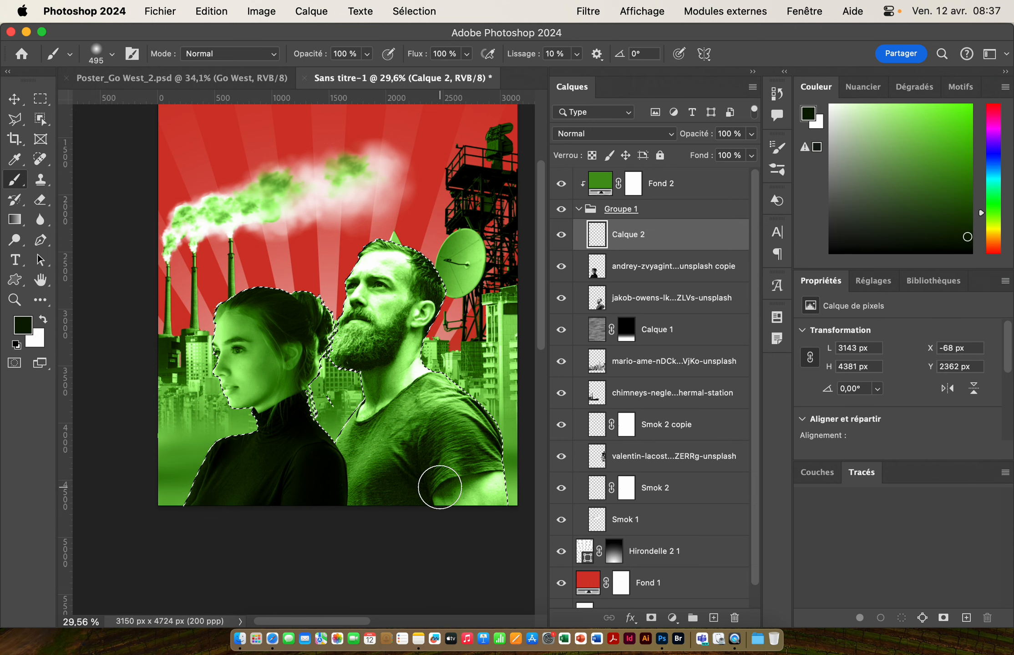
mouse_move(437, 490)
mouse_down()
mouse_move(465, 506)
mouse_move(451, 437)
mouse_move(393, 389)
mouse_move(384, 355)
mouse_move(400, 384)
mouse_move(393, 425)
mouse_move(359, 476)
mouse_move(372, 468)
mouse_move(365, 514)
mouse_move(359, 483)
mouse_move(413, 440)
mouse_move(408, 514)
mouse_move(433, 490)
mouse_move(442, 436)
mouse_move(412, 403)
mouse_move(363, 469)
mouse_move(386, 434)
mouse_move(388, 463)
mouse_move(245, 509)
mouse_move(295, 449)
mouse_move(281, 436)
mouse_move(240, 508)
mouse_move(218, 512)
mouse_move(274, 468)
mouse_move(300, 481)
mouse_move(282, 456)
mouse_move(285, 423)
mouse_up()
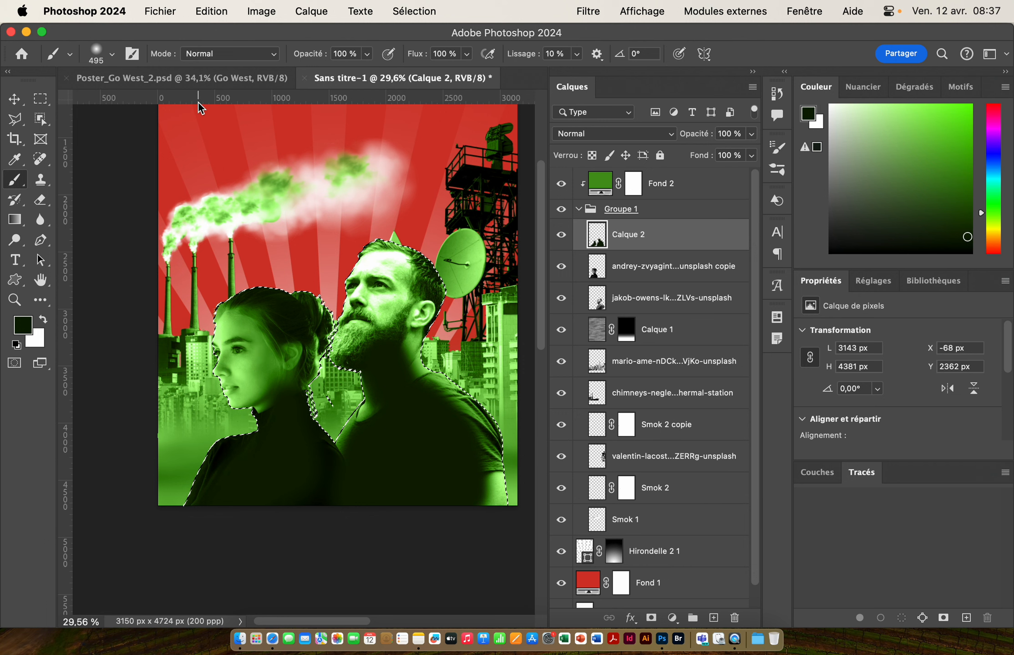
Shade the man's neck and beard with the soft brush at 40 % opacity and about 333 px
drag(315, 58, 266, 59)
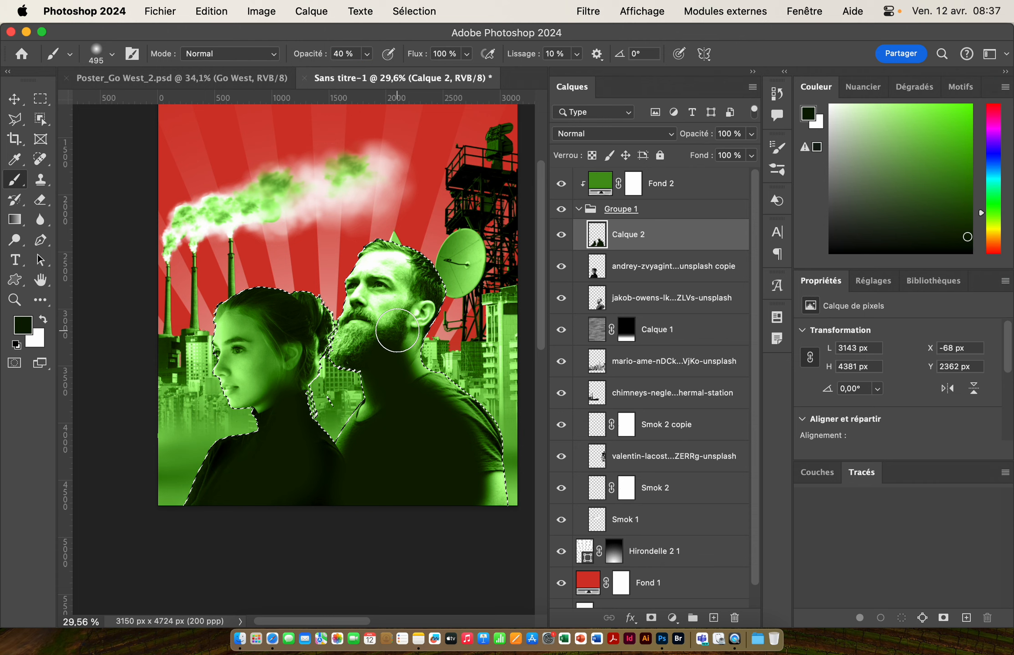
mouse_move(397, 331)
mouse_down()
mouse_move(387, 331)
mouse_move(393, 324)
mouse_up()
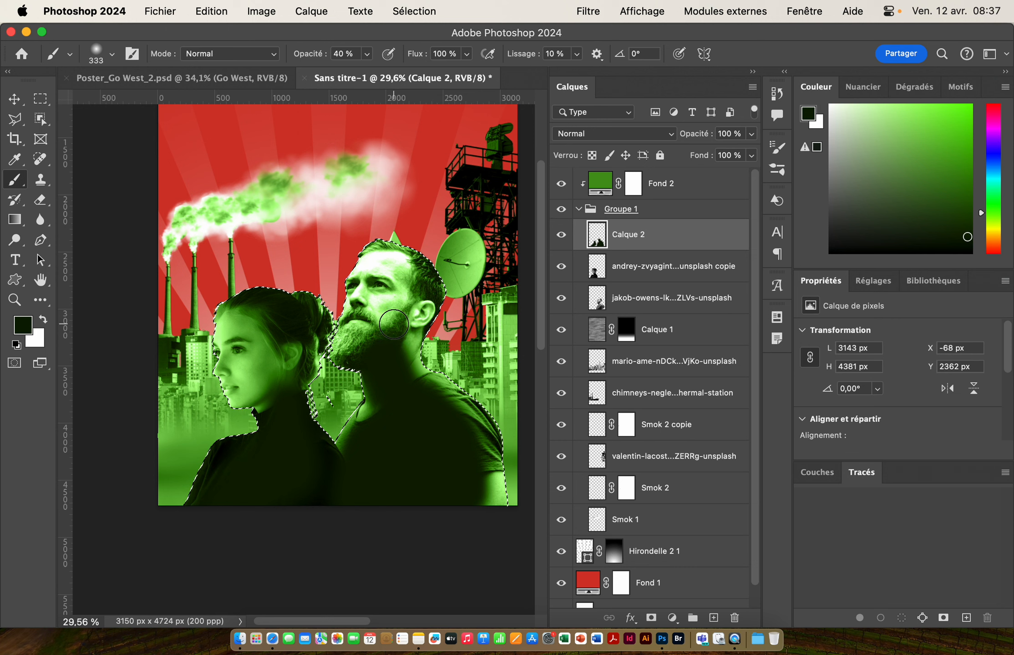
right_click(394, 324)
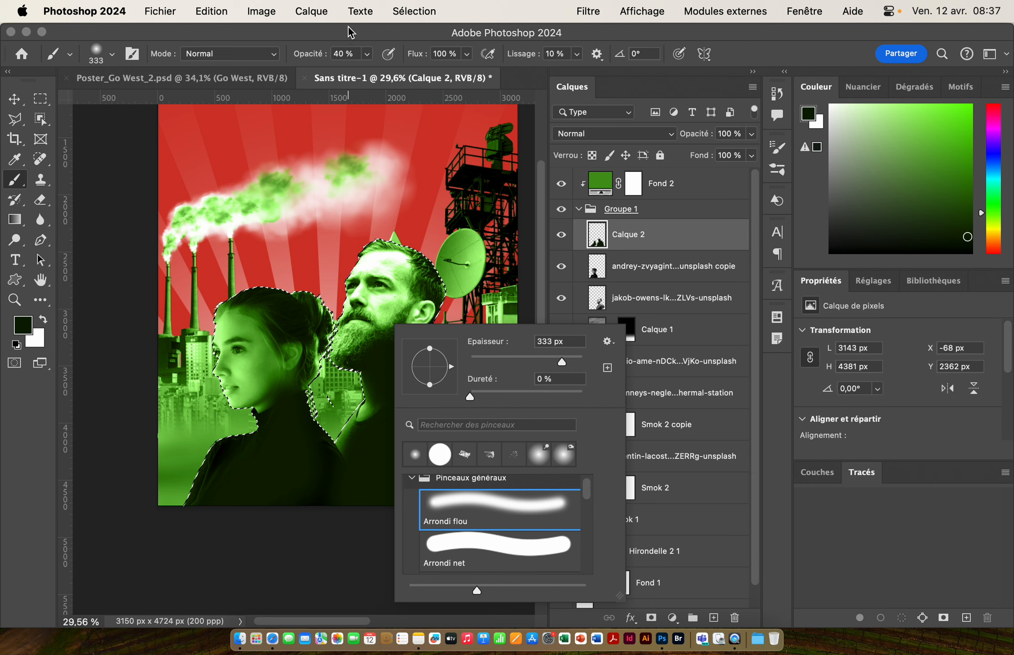
click(350, 187)
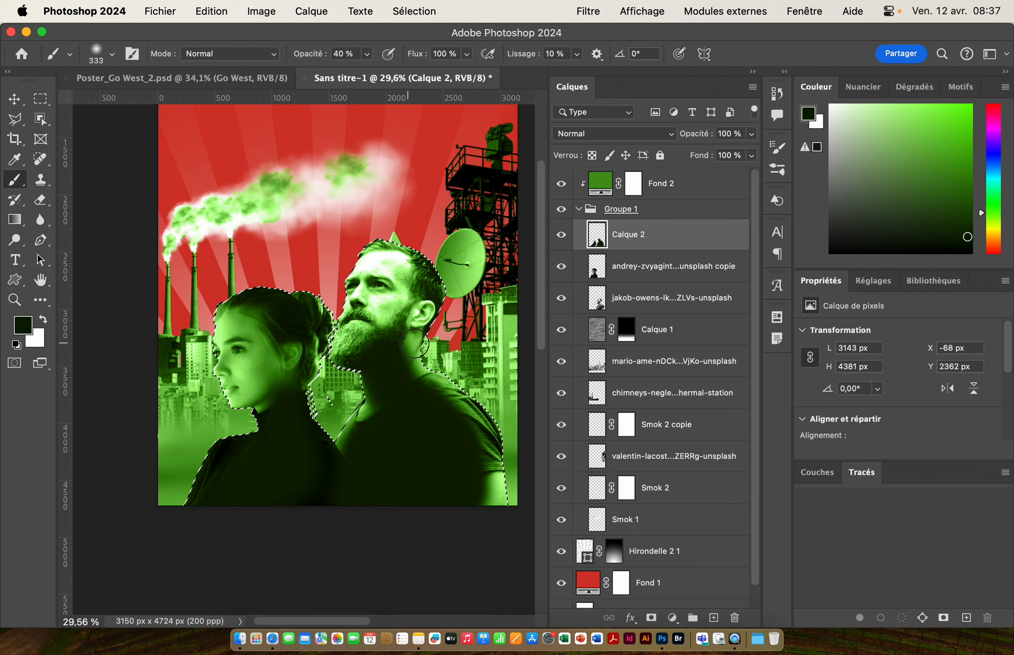
drag(414, 345, 385, 343)
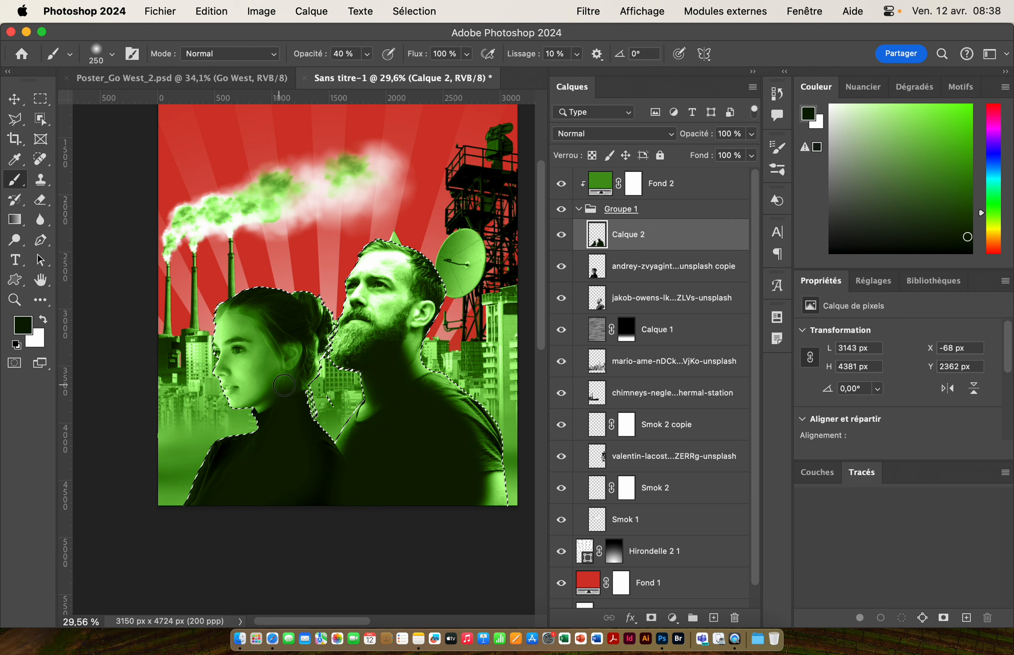
Shade the woman's jaw, neck and hair, and deepen the man's neck and nape, with the soft brush at 250 px
drag(287, 392, 295, 373)
mouse_move(298, 333)
mouse_down()
mouse_move(258, 309)
mouse_move(300, 320)
mouse_move(279, 329)
mouse_up()
mouse_move(282, 389)
mouse_down()
mouse_move(262, 420)
mouse_move(303, 384)
mouse_up()
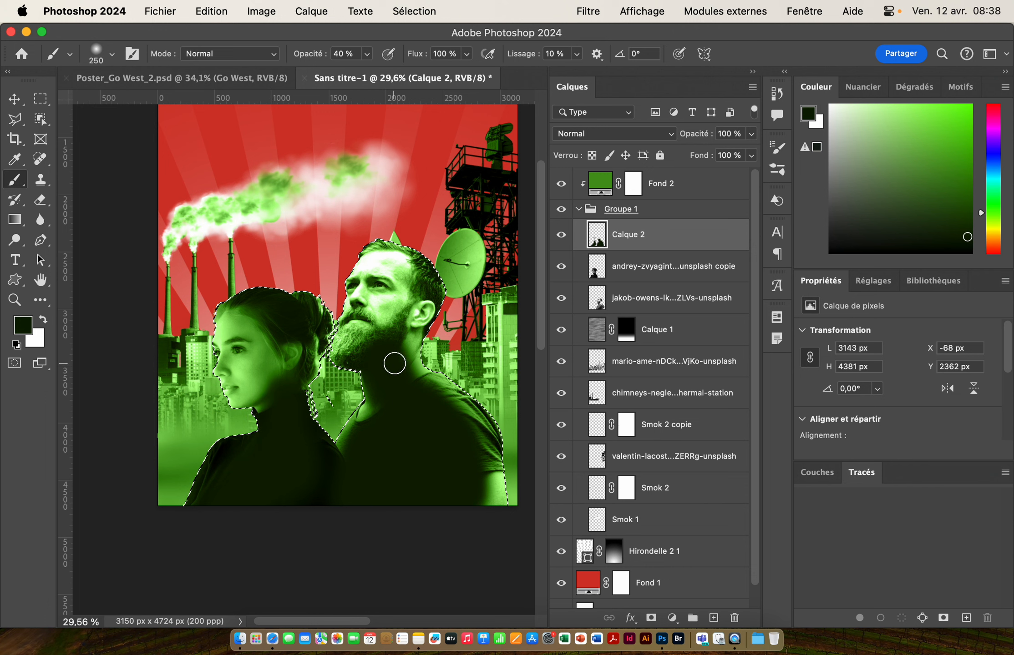
mouse_move(390, 347)
mouse_down()
mouse_move(407, 313)
mouse_move(387, 341)
mouse_move(414, 326)
mouse_move(409, 336)
mouse_move(431, 284)
mouse_move(420, 270)
mouse_move(440, 307)
mouse_up()
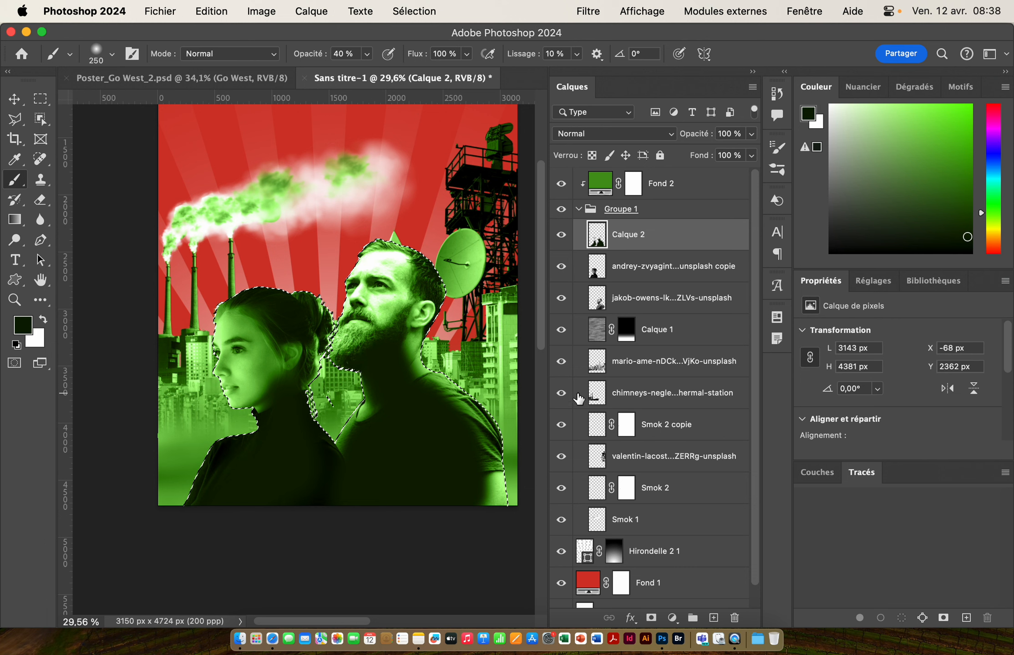
Erase excess dark paint under the man's beard and along the woman's neck with an Arrondi flou eraser of about 338 px
click(41, 201)
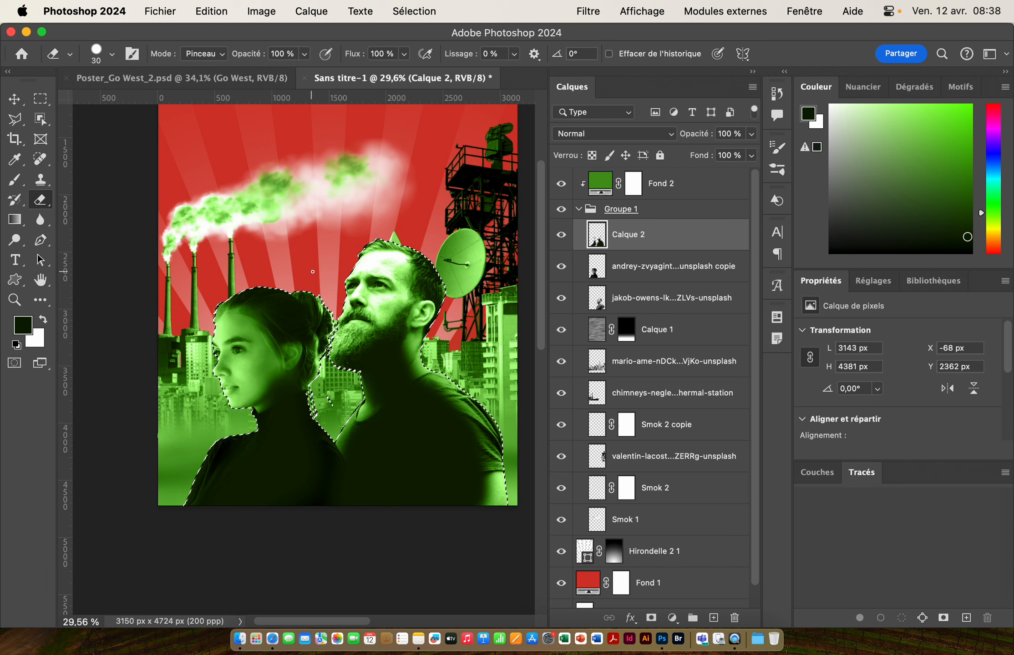
drag(313, 271, 335, 278)
right_click(334, 269)
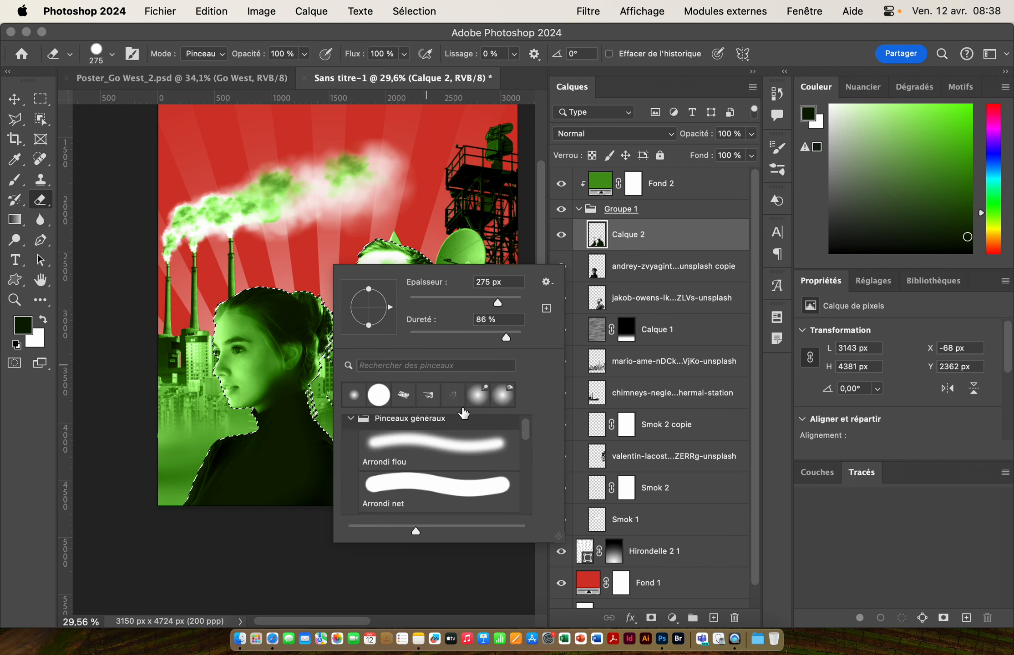
click(421, 440)
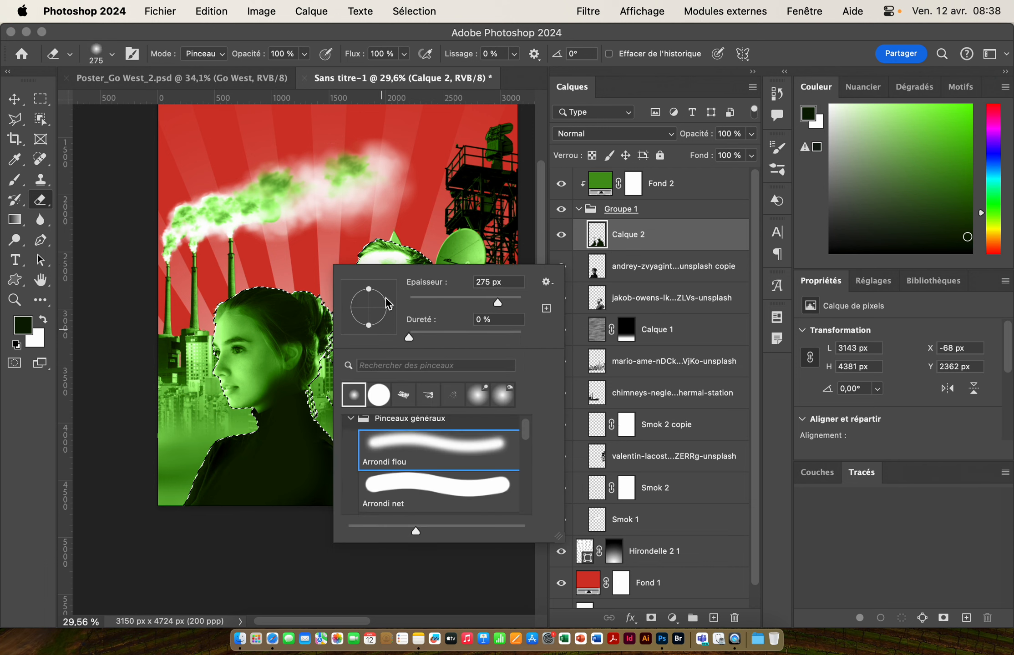
click(346, 39)
drag(329, 241, 336, 244)
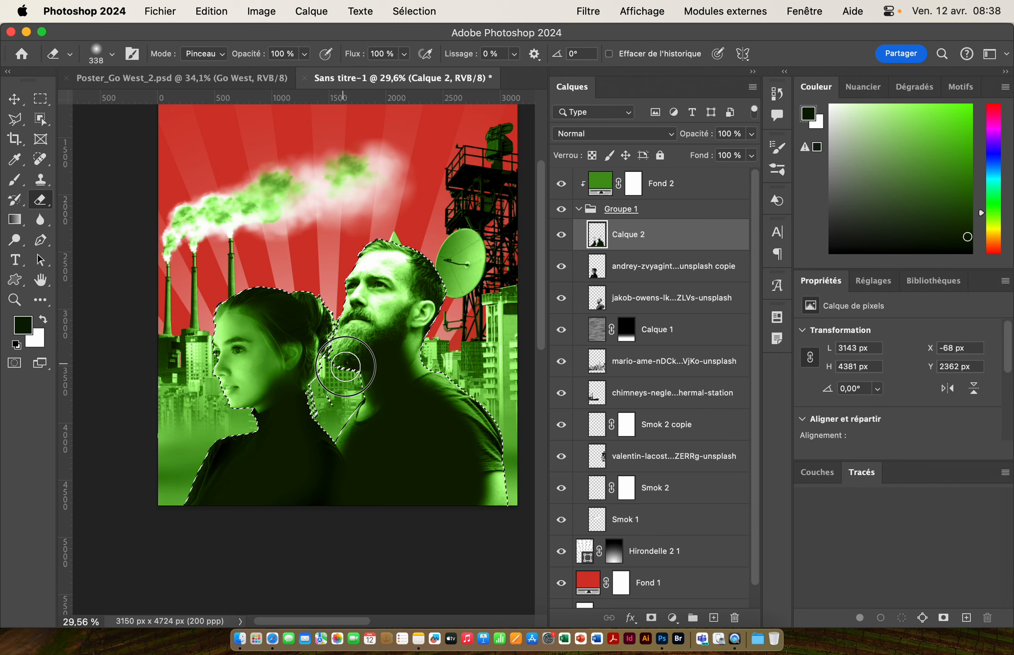
mouse_move(345, 367)
mouse_down()
mouse_move(364, 386)
mouse_move(350, 372)
mouse_move(357, 388)
mouse_move(352, 371)
mouse_move(354, 390)
mouse_move(356, 382)
mouse_move(340, 406)
mouse_move(358, 389)
mouse_move(339, 423)
mouse_move(340, 380)
mouse_up()
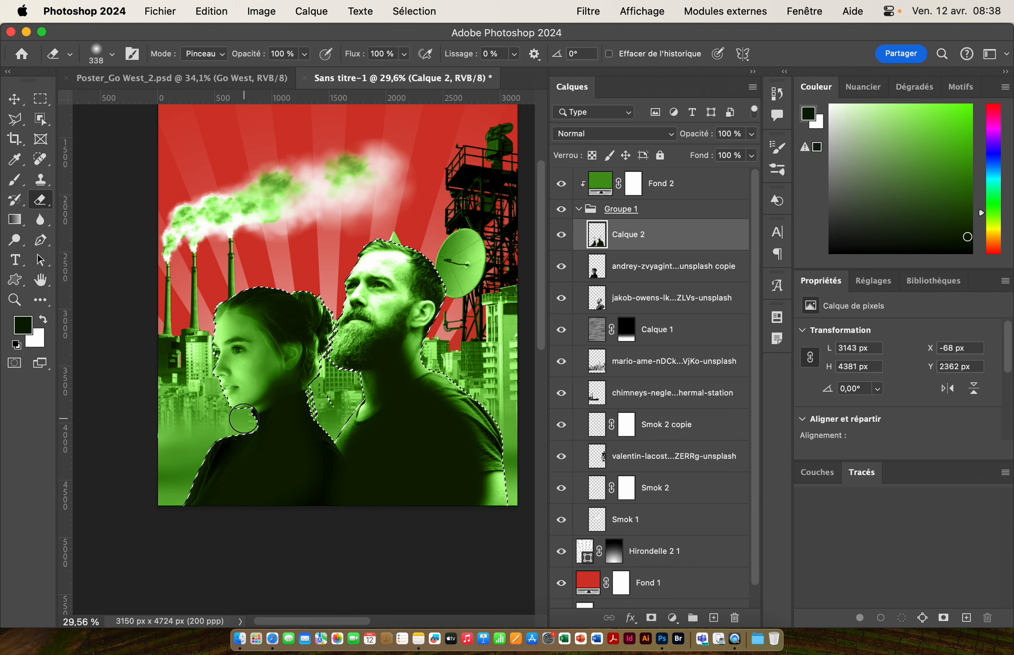
drag(243, 418, 308, 389)
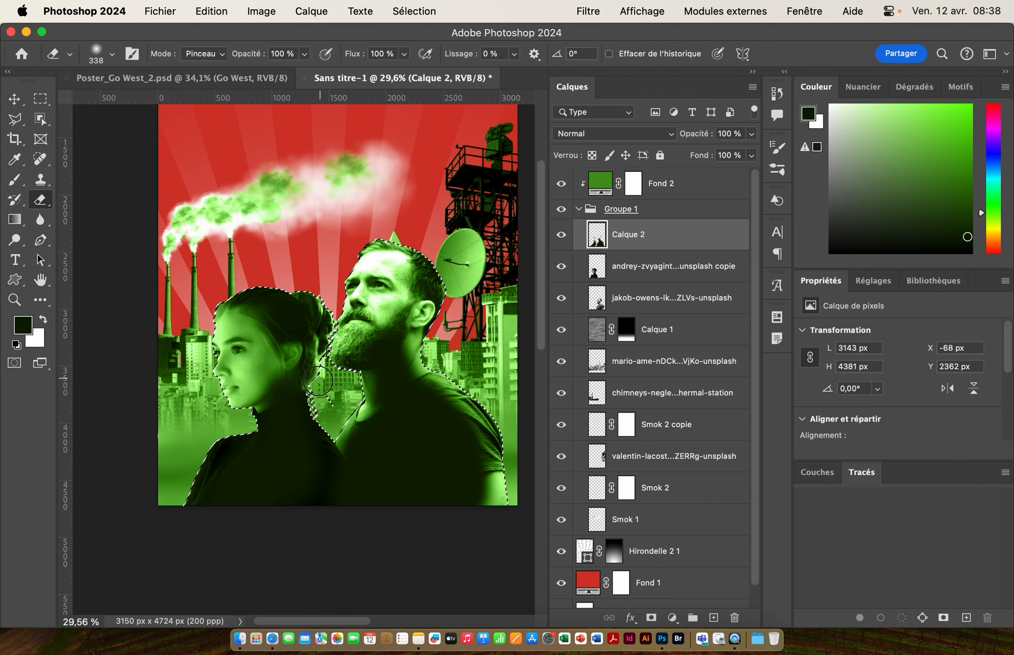
Compare the figures with and without the painted shading layer by toggling its visibility, leaving it shown
click(14, 99)
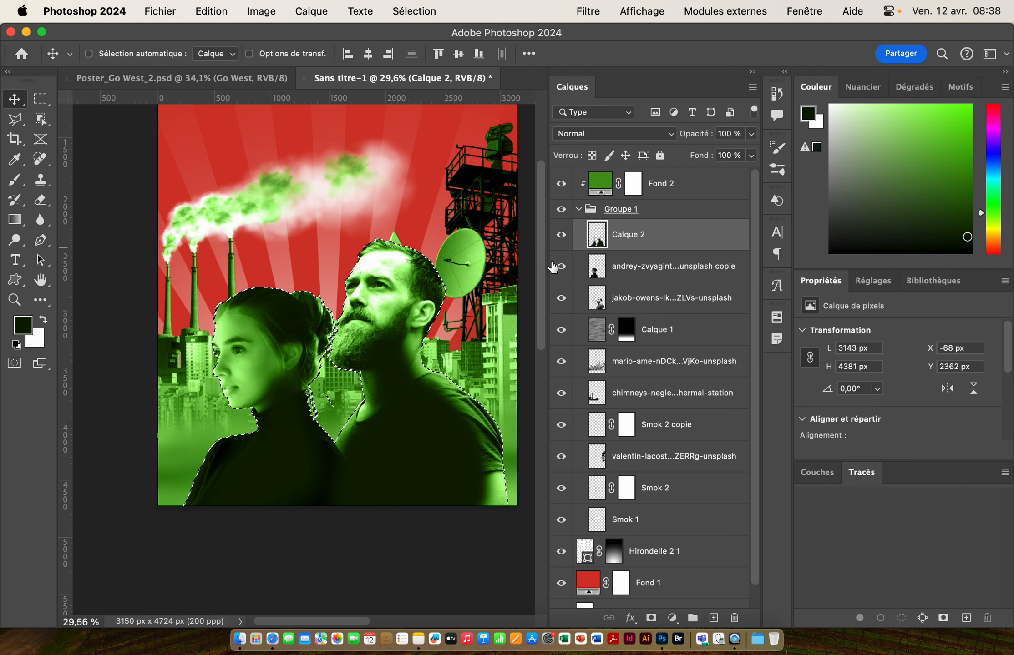
click(561, 235)
click(561, 235)
click(561, 236)
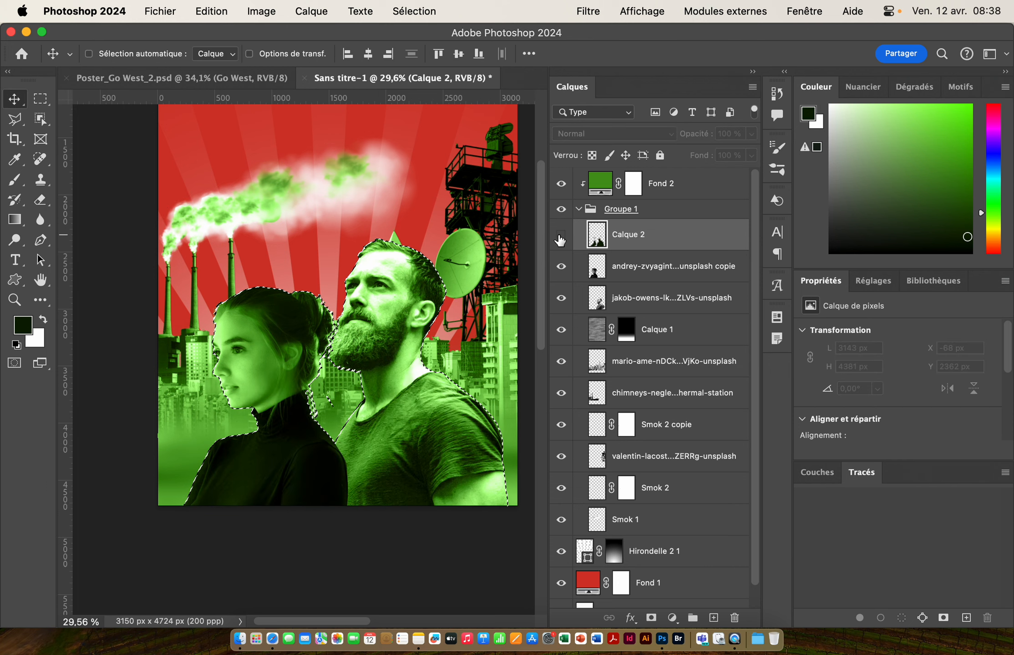
click(561, 235)
click(560, 236)
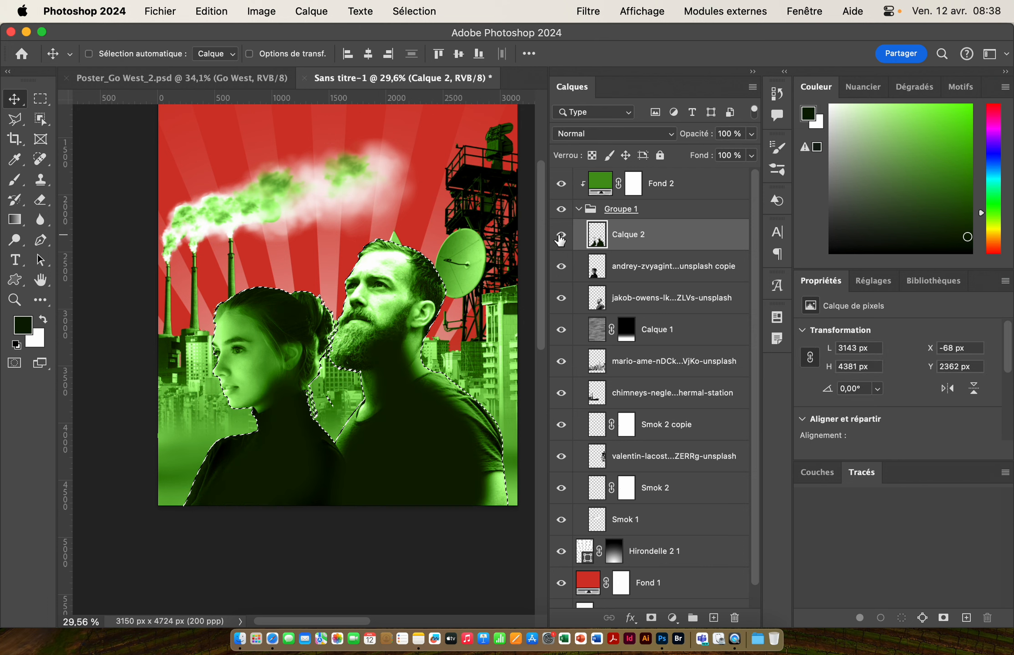
click(560, 236)
click(560, 235)
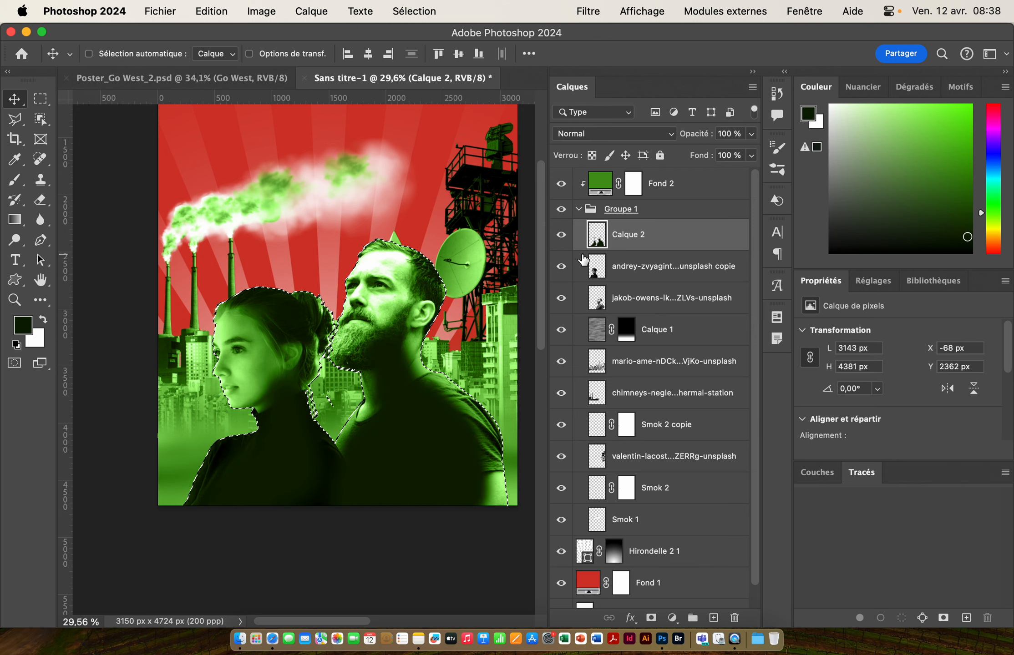
Set the painted shading layer's blend mode to Densité couleur + and collapse Groupe 1
click(589, 137)
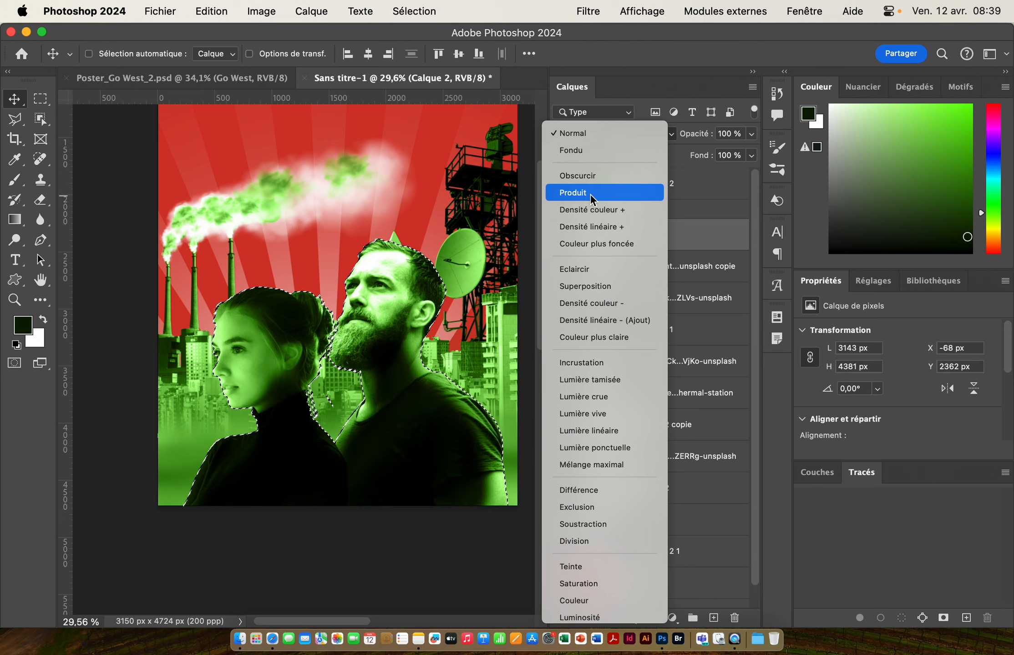
click(606, 212)
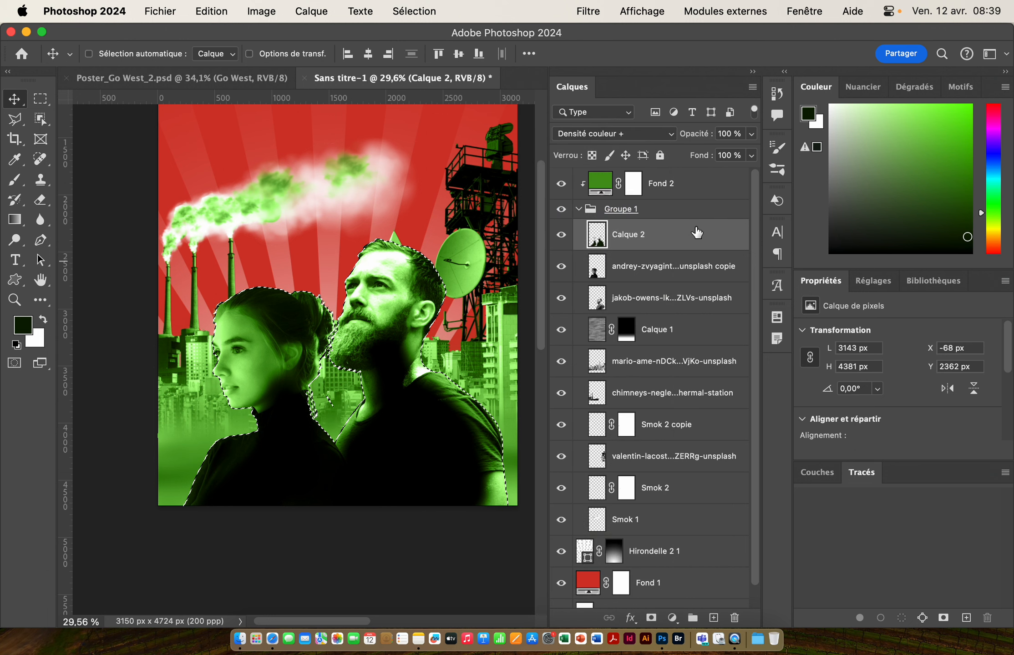
click(579, 211)
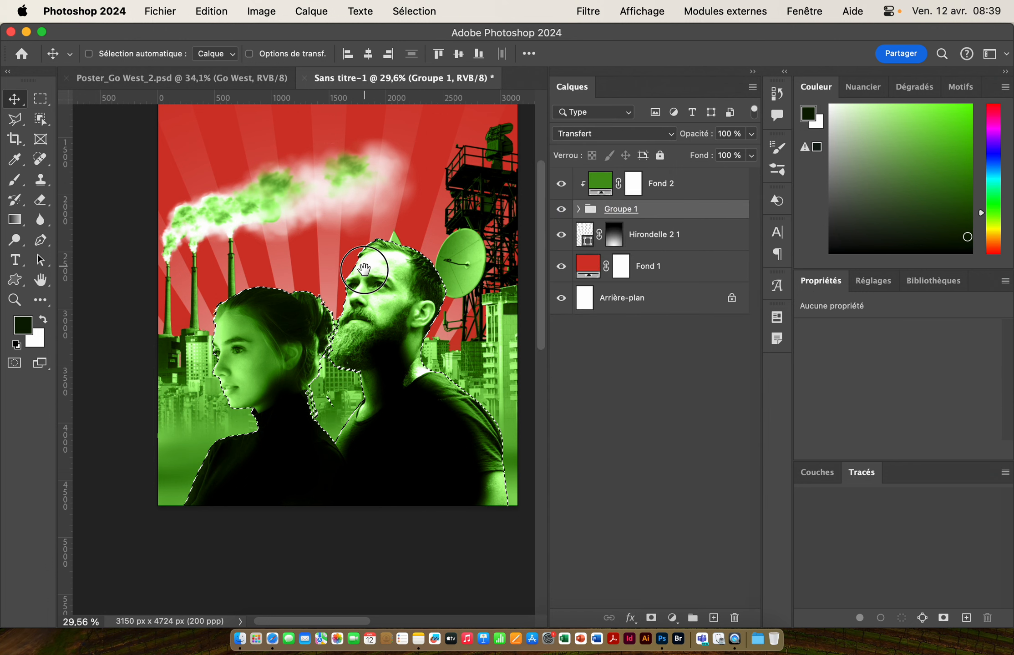
Deselect the outline around the two figures
scroll(362, 402, up, 5)
drag(398, 389, 379, 302)
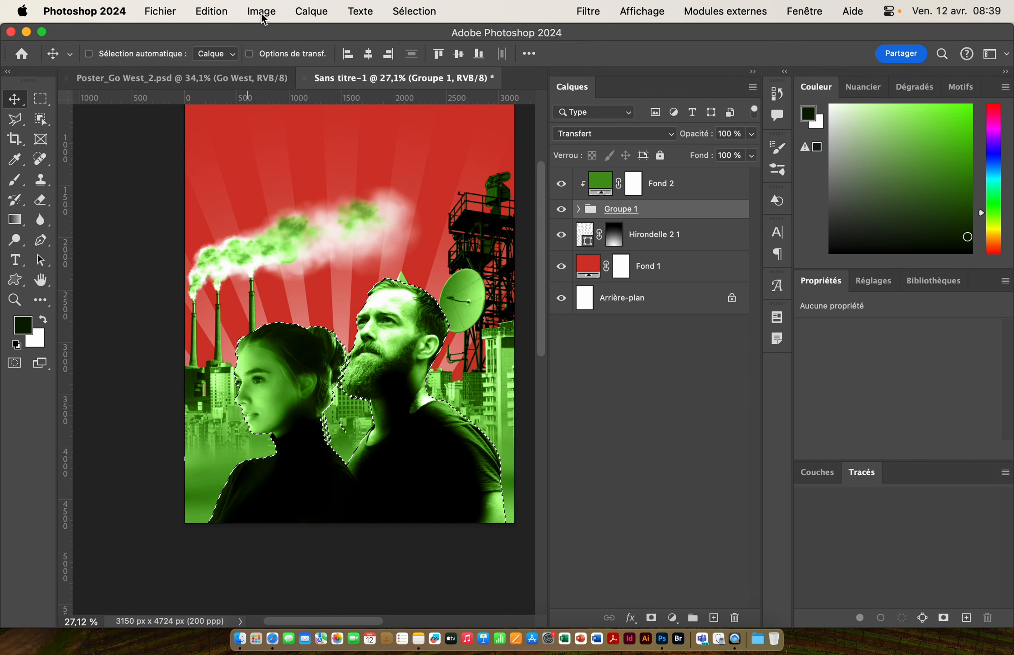
click(413, 11)
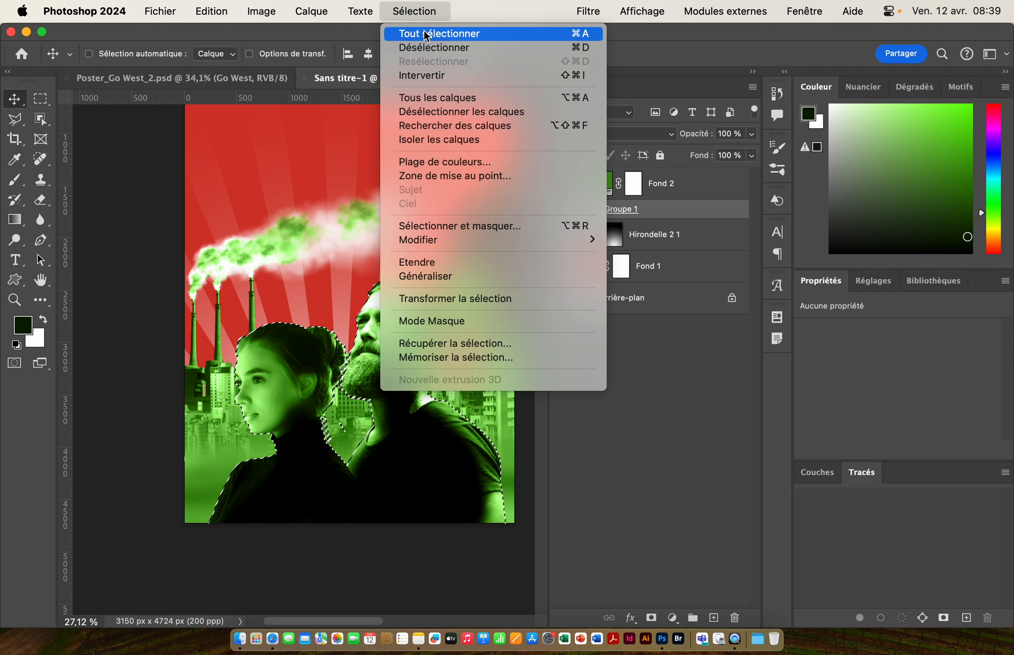
click(450, 48)
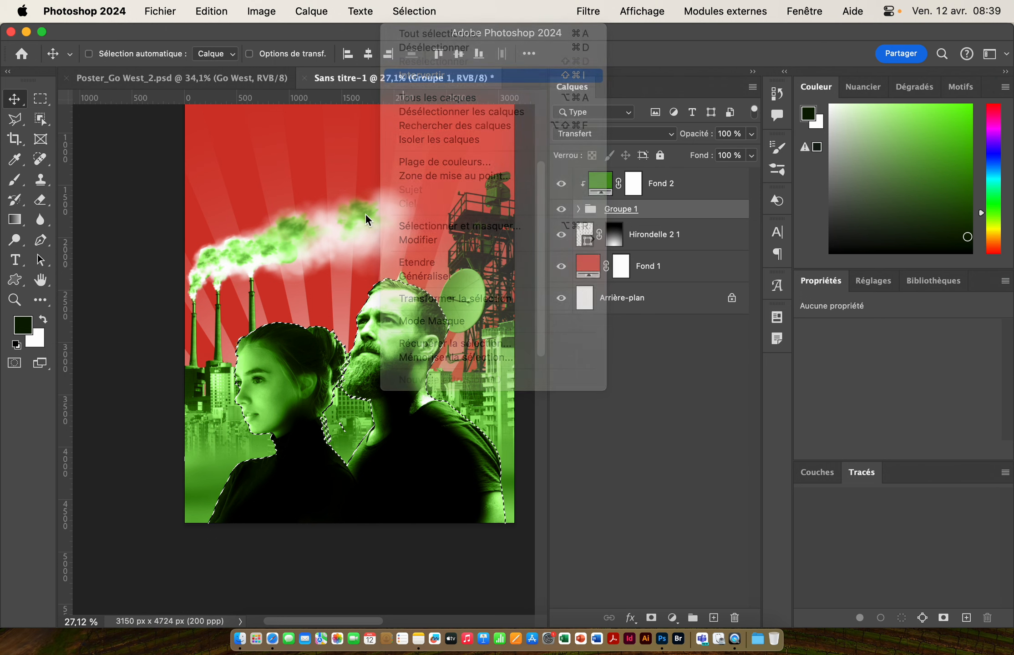
drag(364, 271, 349, 317)
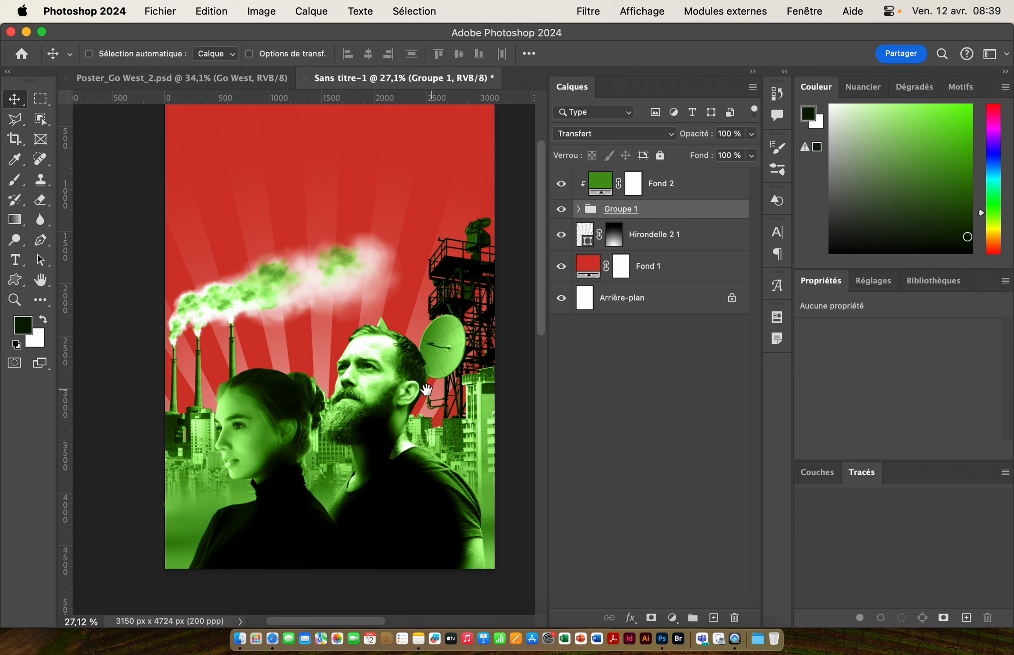
mouse_move(333, 360)
mouse_down()
mouse_move(409, 362)
mouse_move(319, 371)
mouse_up()
drag(347, 400, 350, 414)
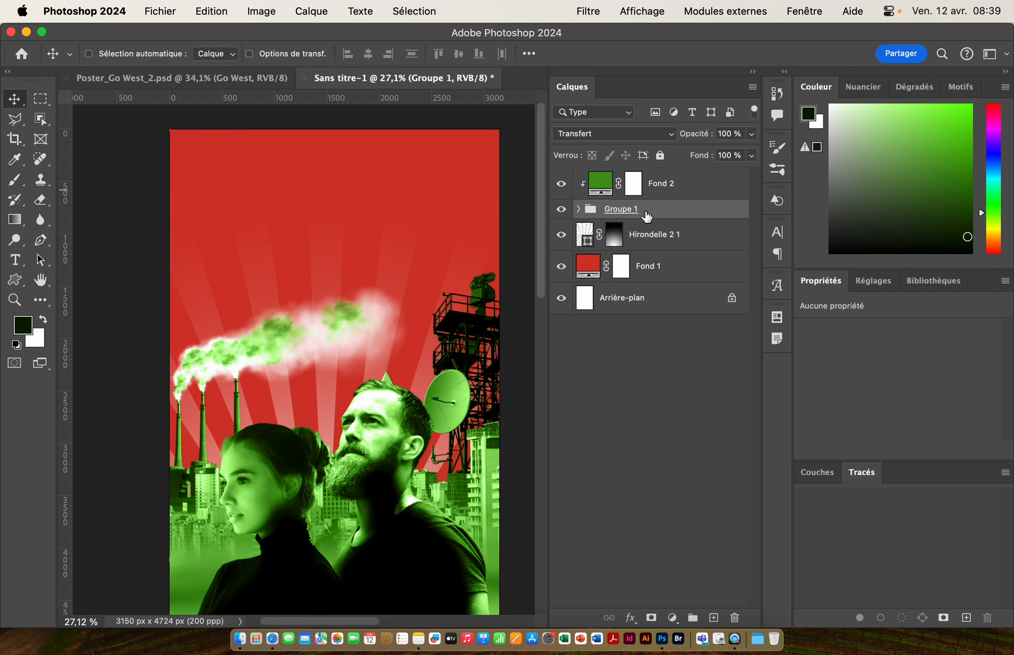
Place the fighter jet mig_7268175.png image from the Go West folder above the Fond 2 layer
click(688, 187)
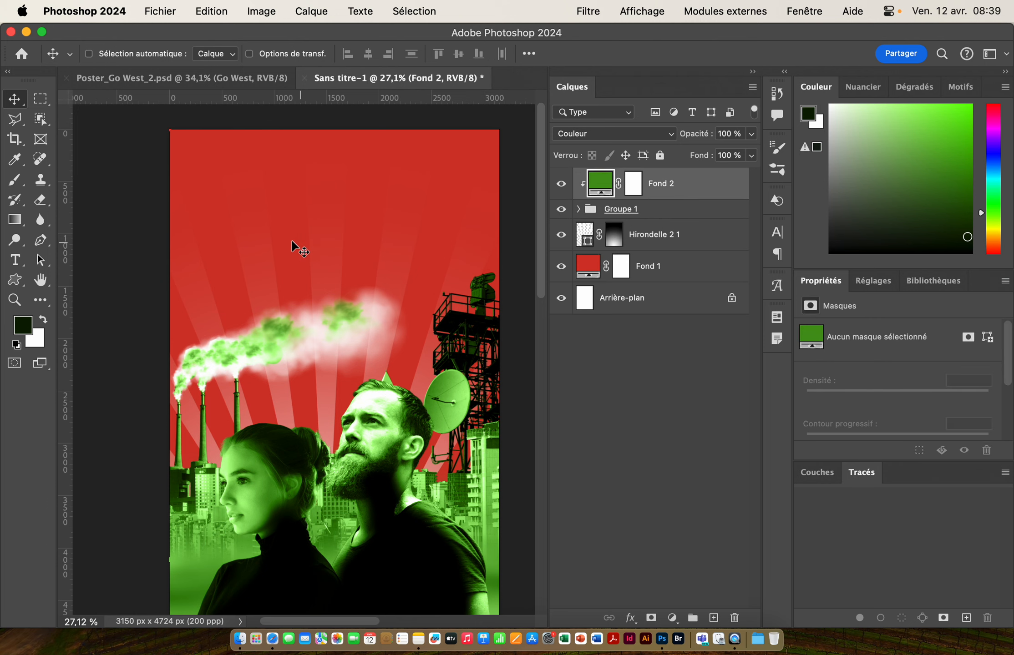
click(240, 639)
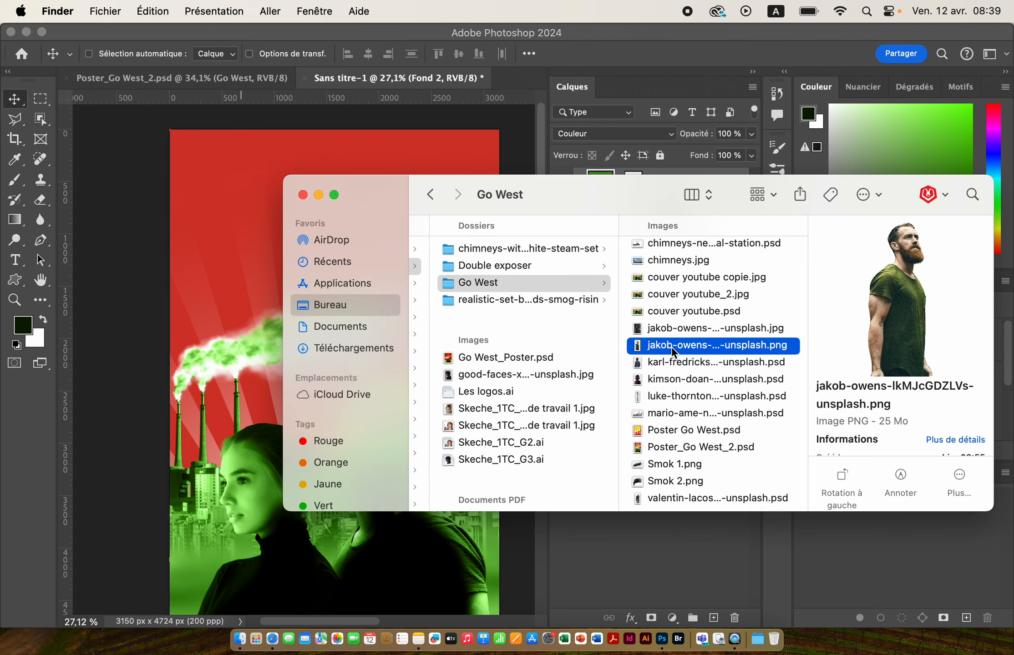
scroll(691, 418, up, 3)
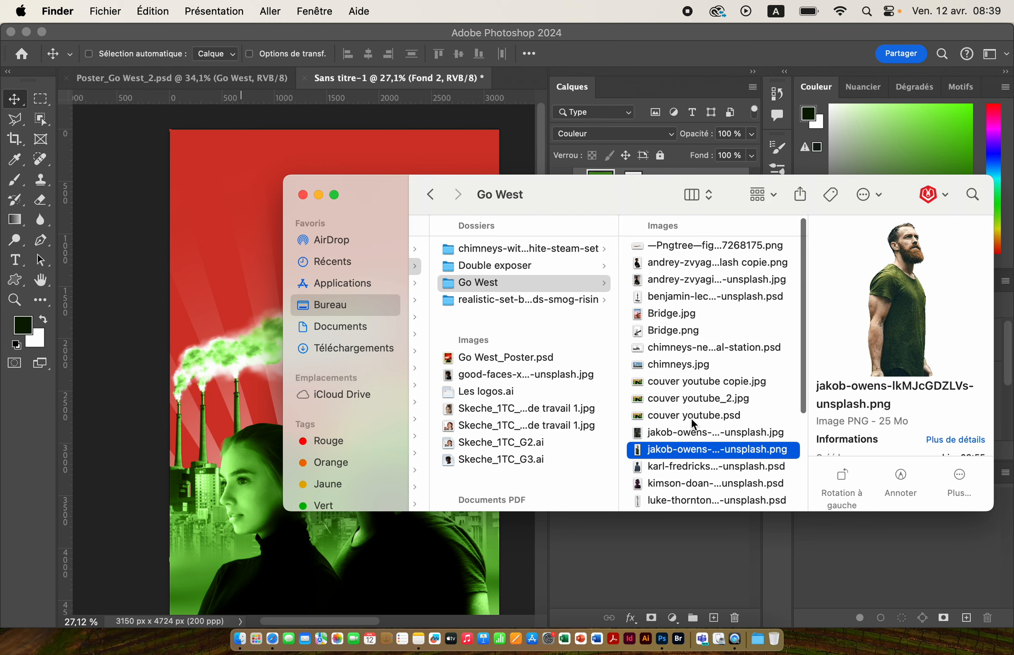
scroll(674, 331, up, 1)
scroll(674, 332, down, 4)
scroll(672, 232, up, 3)
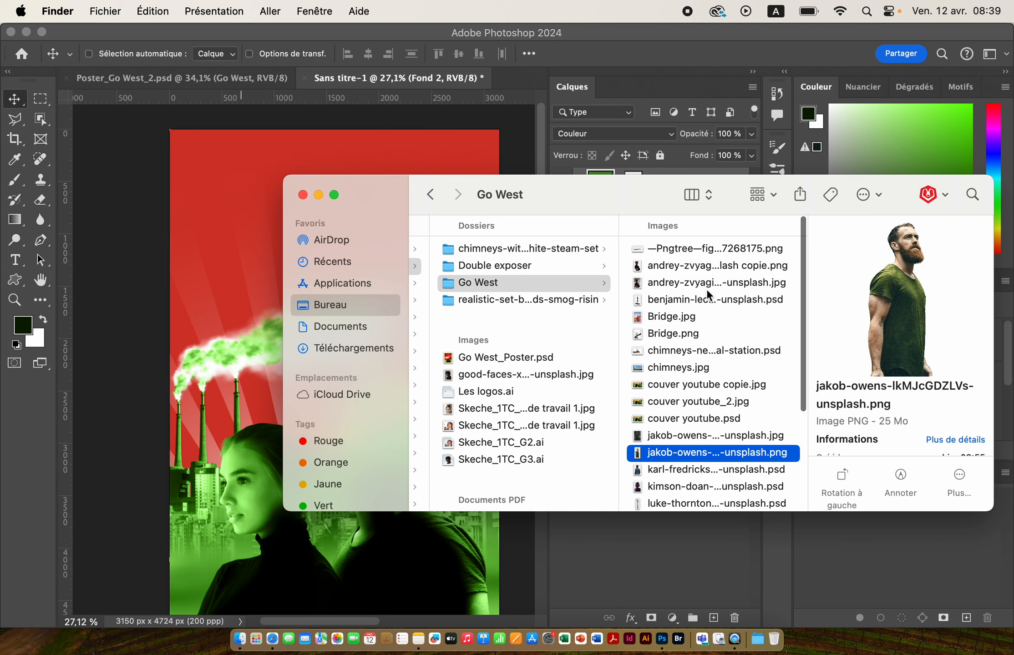
click(678, 249)
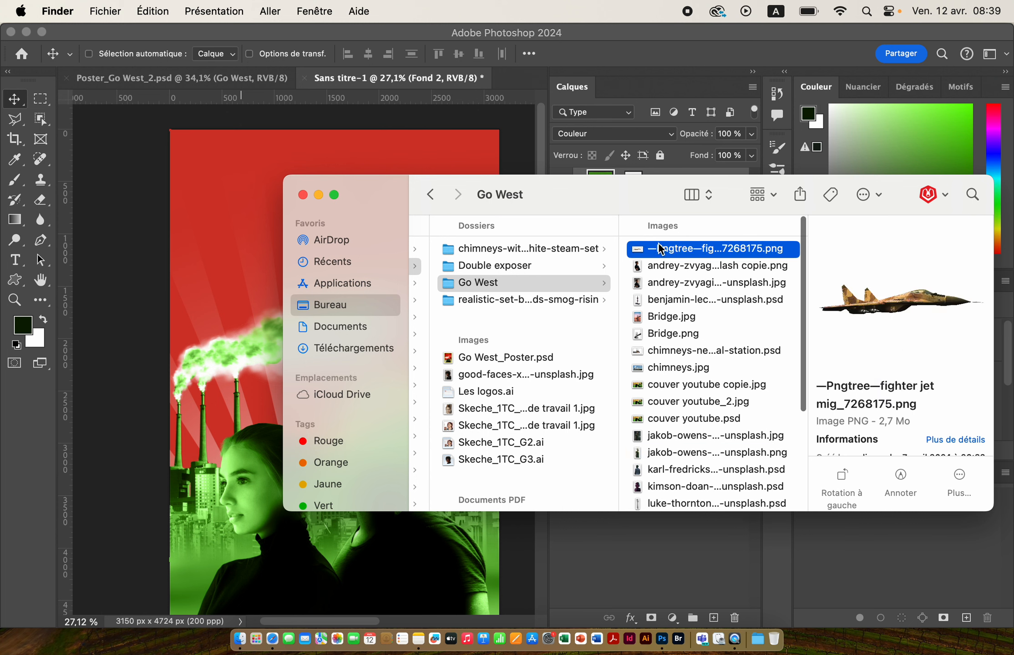
drag(662, 255, 250, 228)
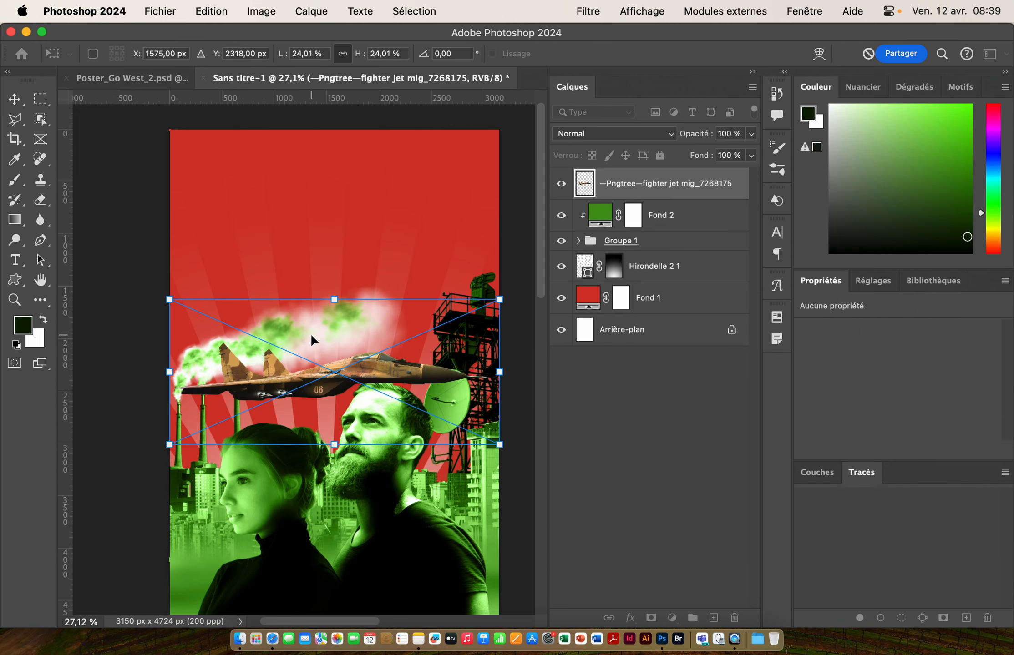
Flip the fighter jet horizontally, scale it to about 7.39 %, and place it in the red sky just above the smoke
drag(311, 339, 311, 203)
right_click(328, 201)
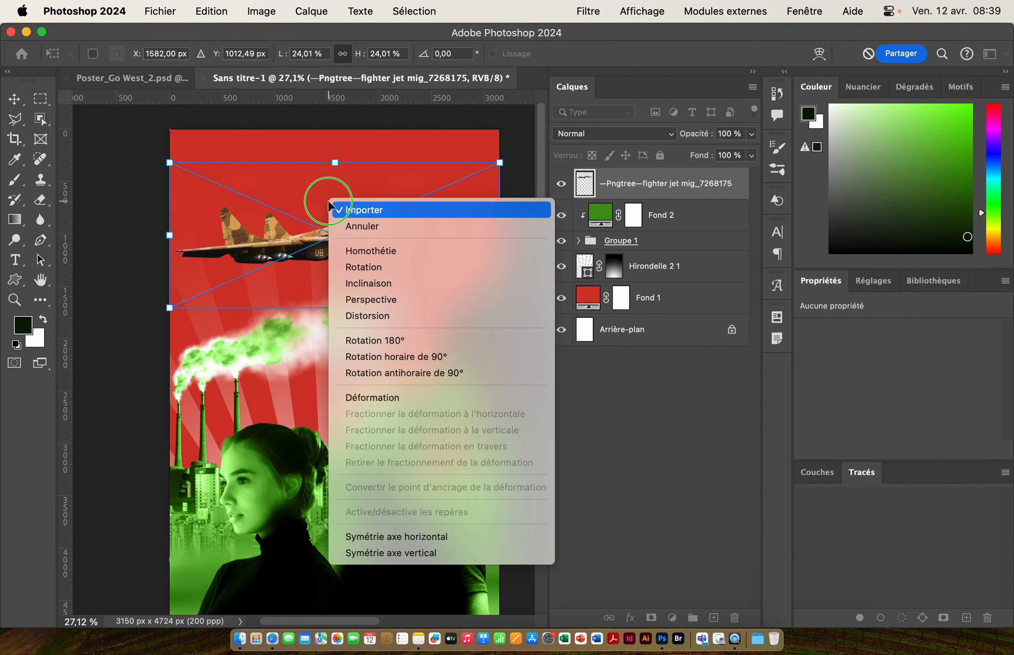
click(433, 538)
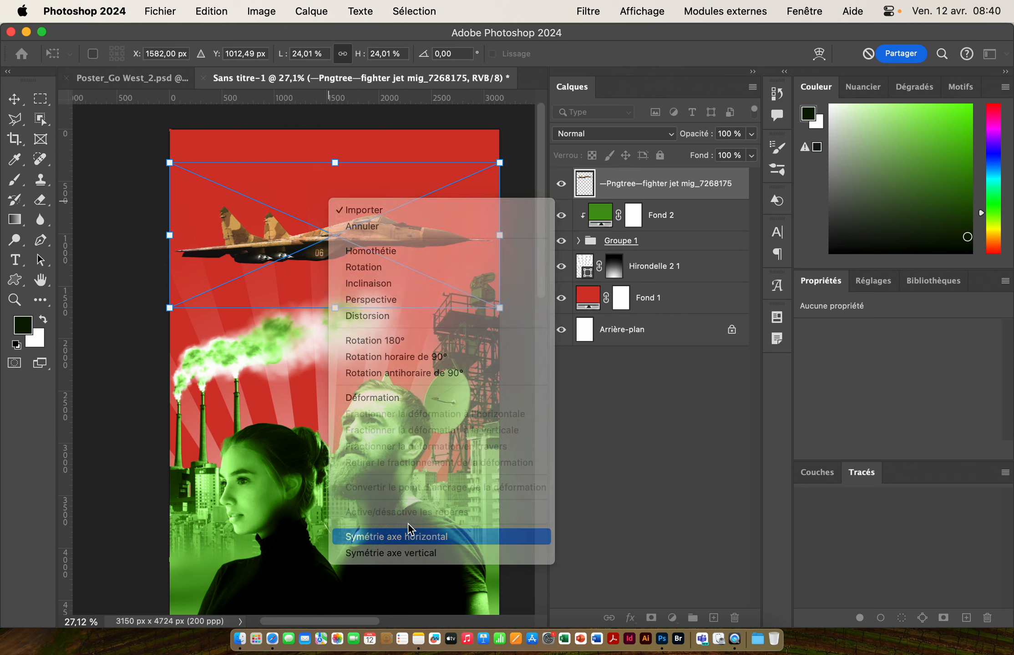
drag(499, 233, 285, 274)
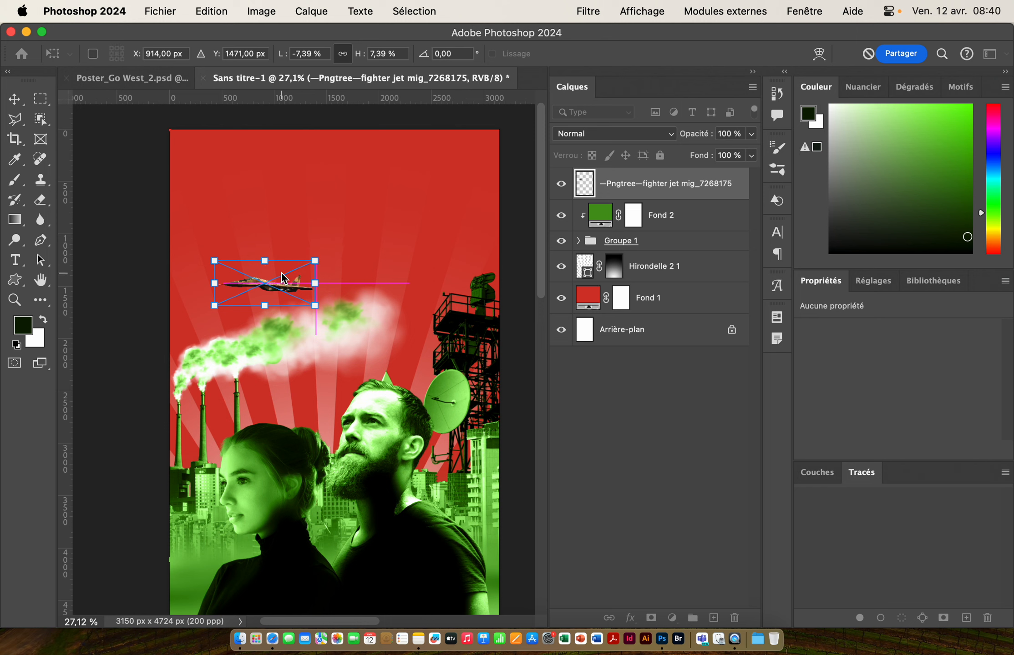
key(Return)
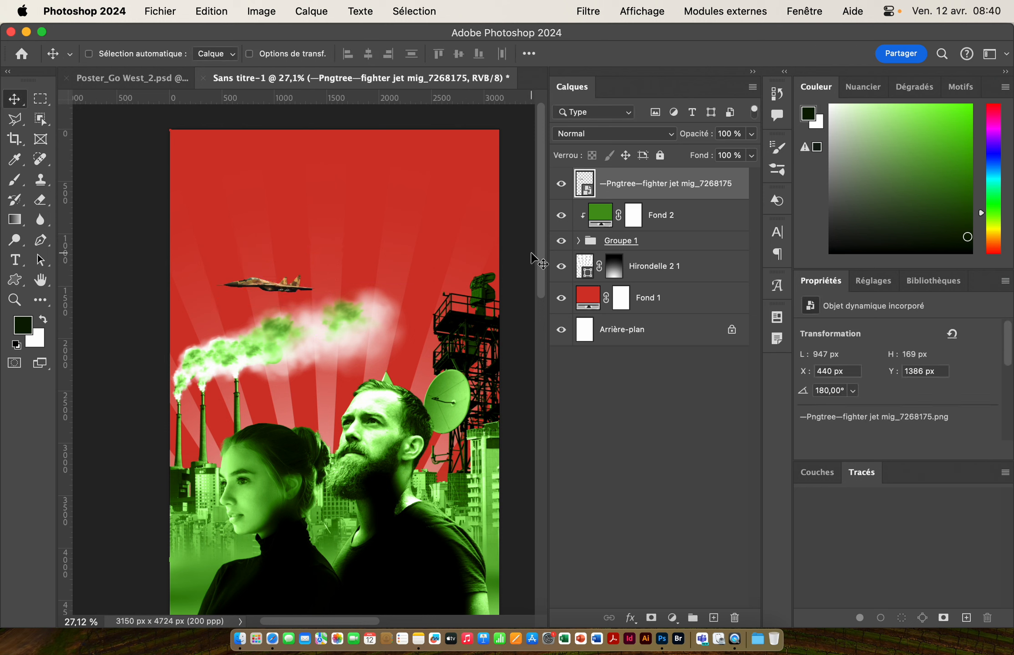
Rasterize the fighter jet layer and start a Noir et blanc adjustment on it
right_click(657, 184)
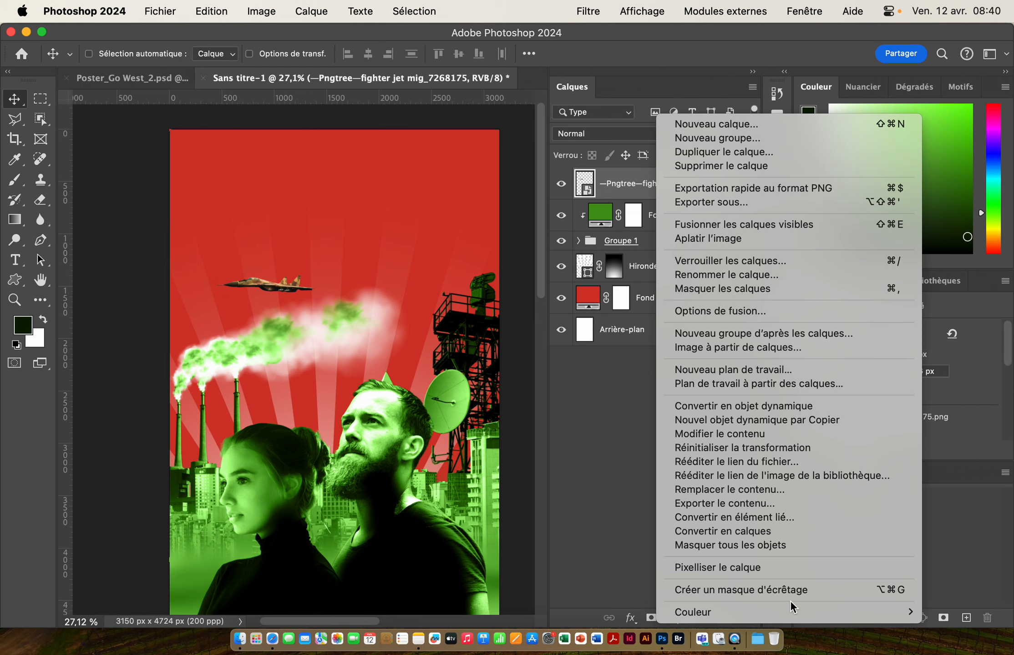
click(775, 569)
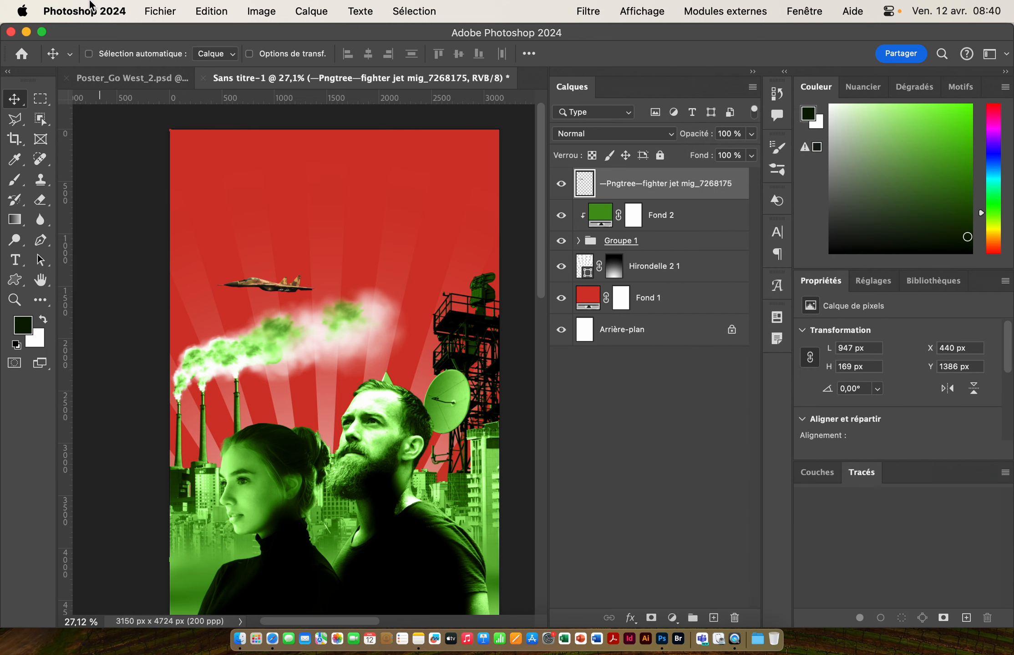
click(211, 11)
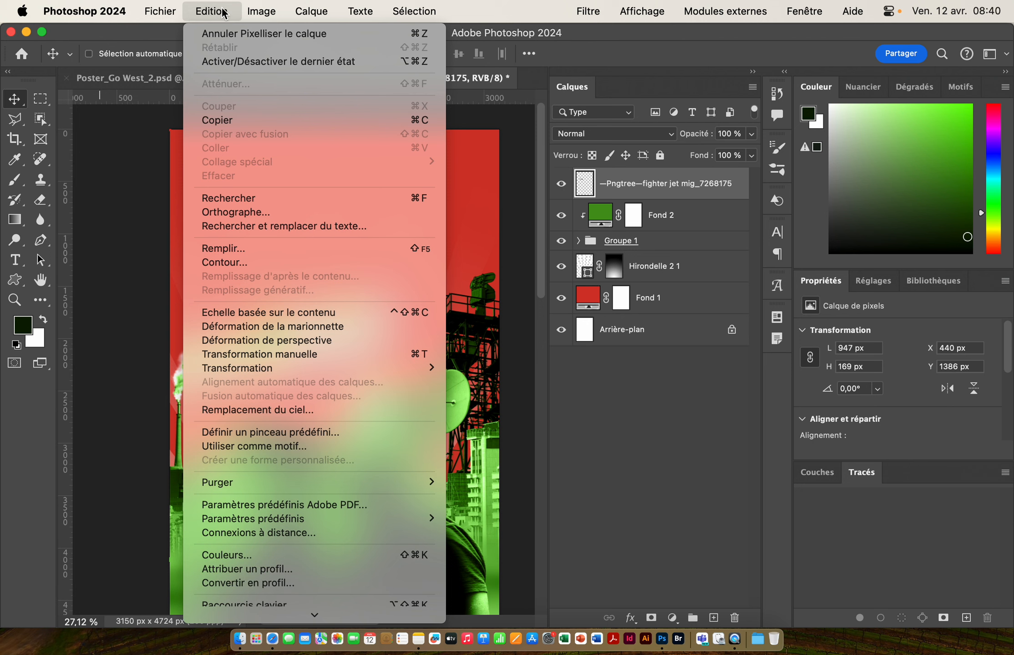
mouse_move(256, 13)
mouse_move(280, 56)
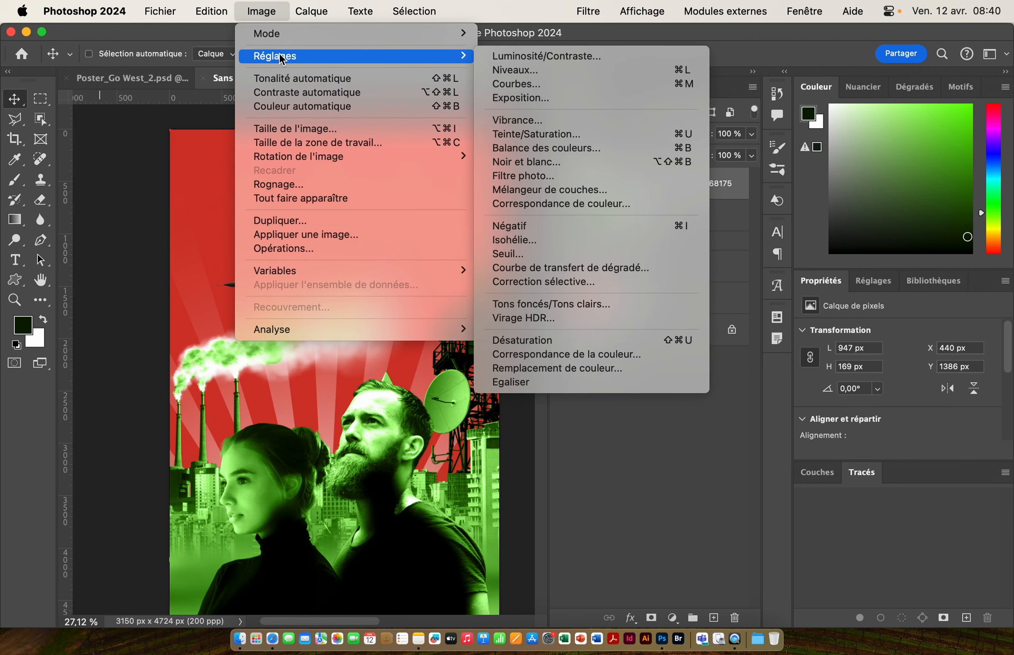
click(572, 163)
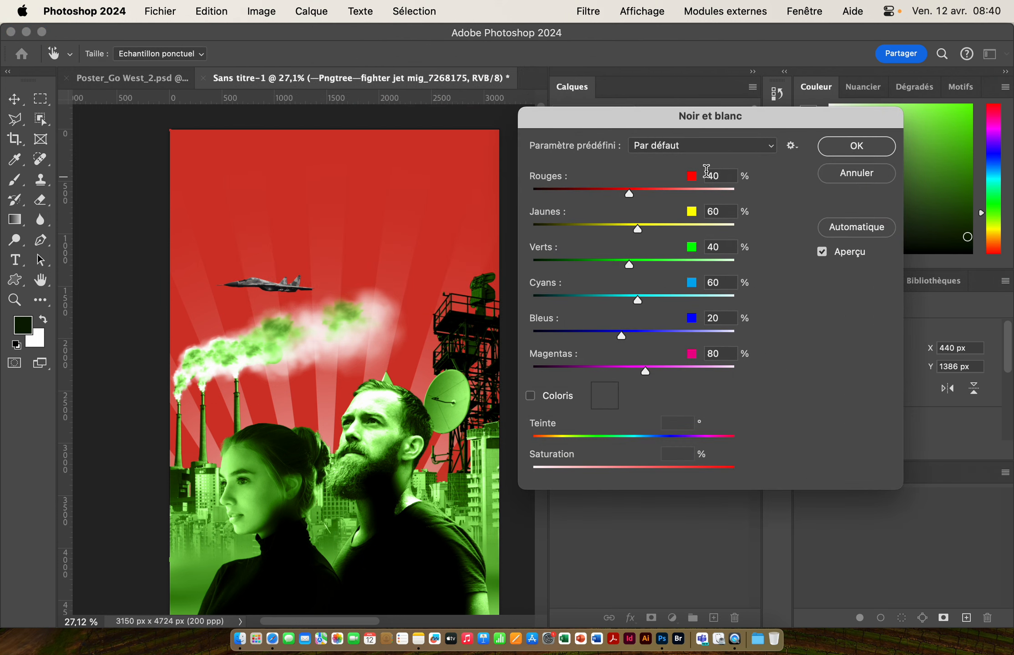
Try the Filtre rouge, Densité neutre and Noir maximal black-and-white presets on the fighter jet
click(676, 147)
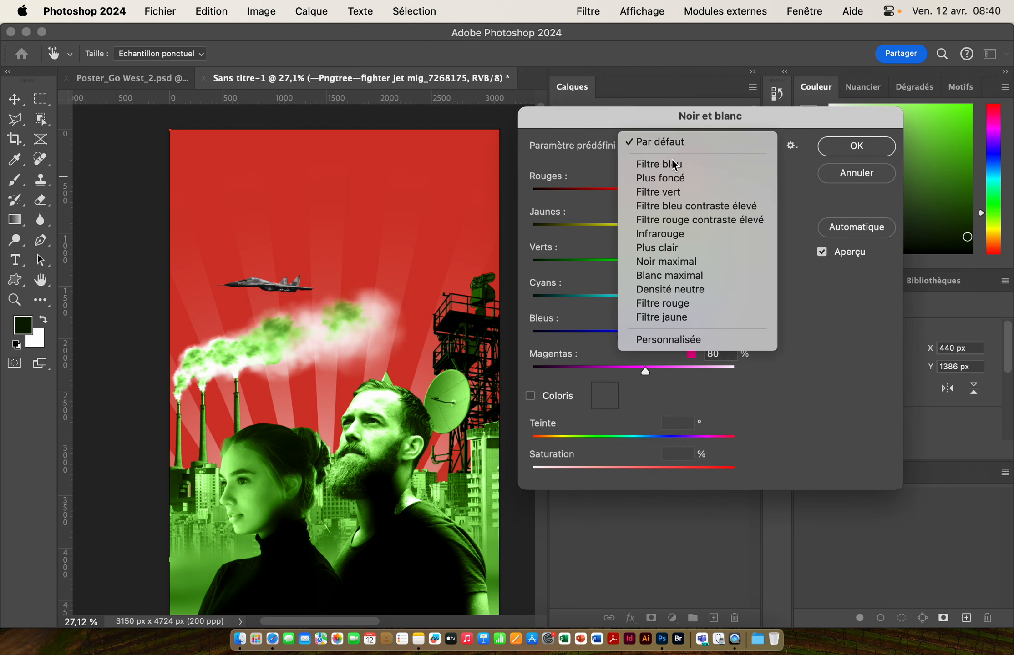
click(685, 304)
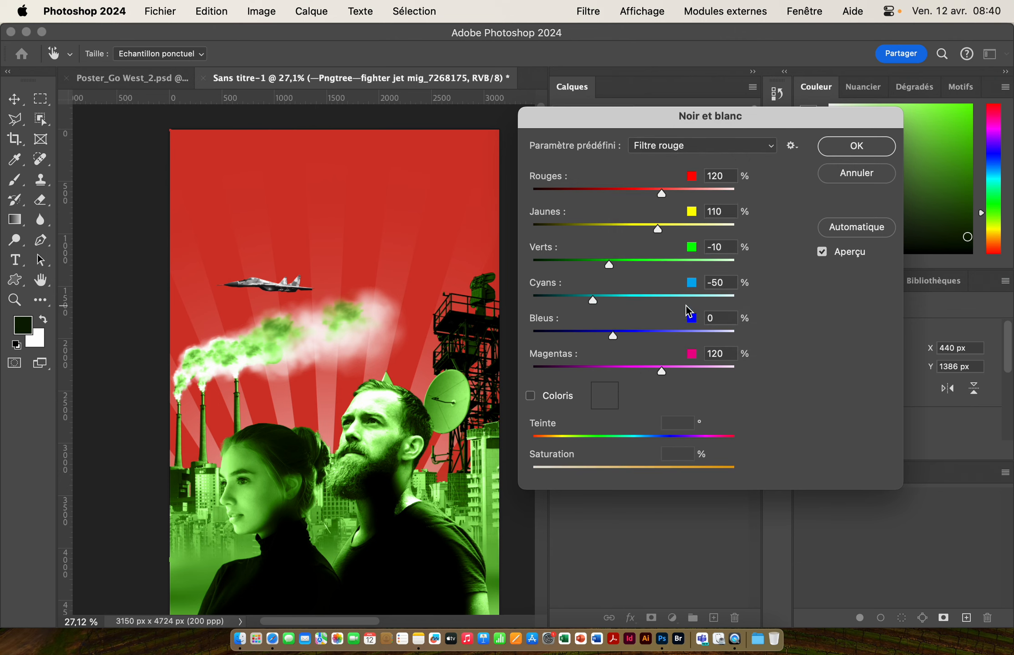
click(669, 146)
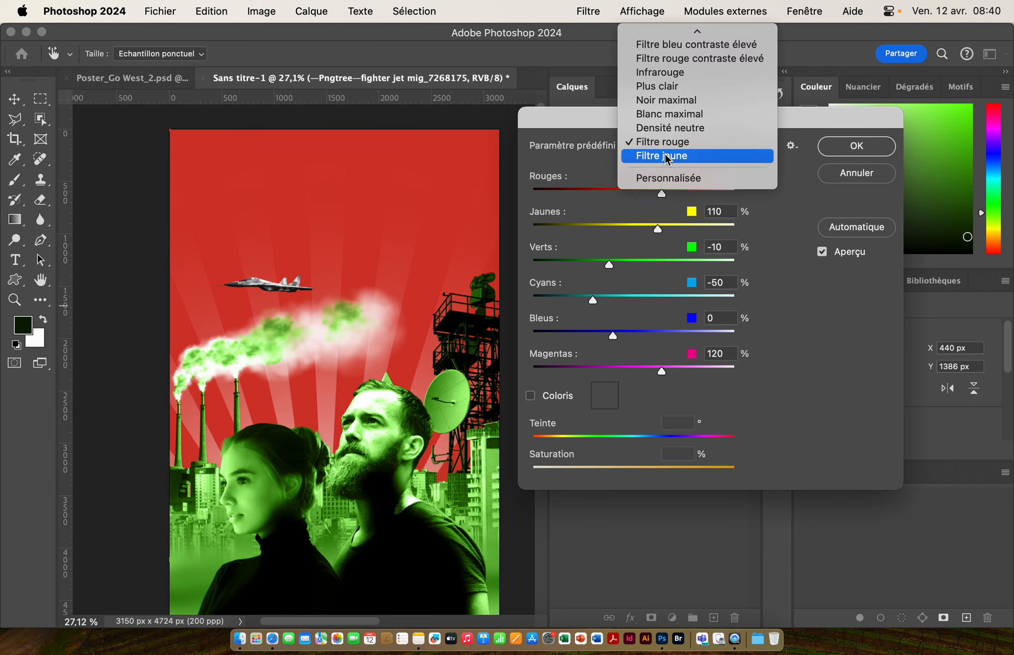
click(677, 132)
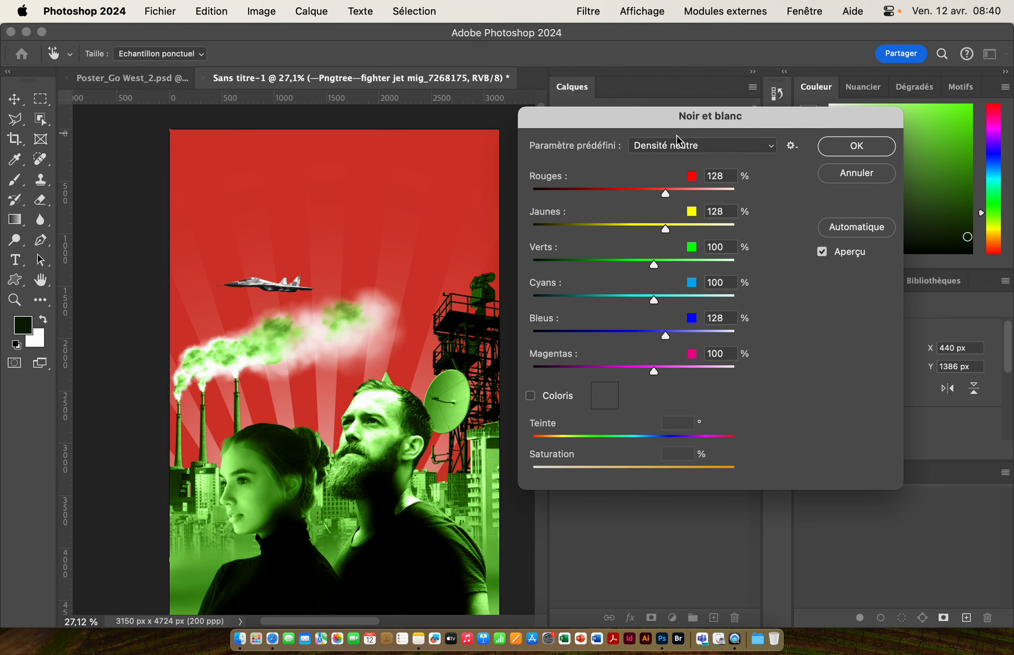
click(684, 148)
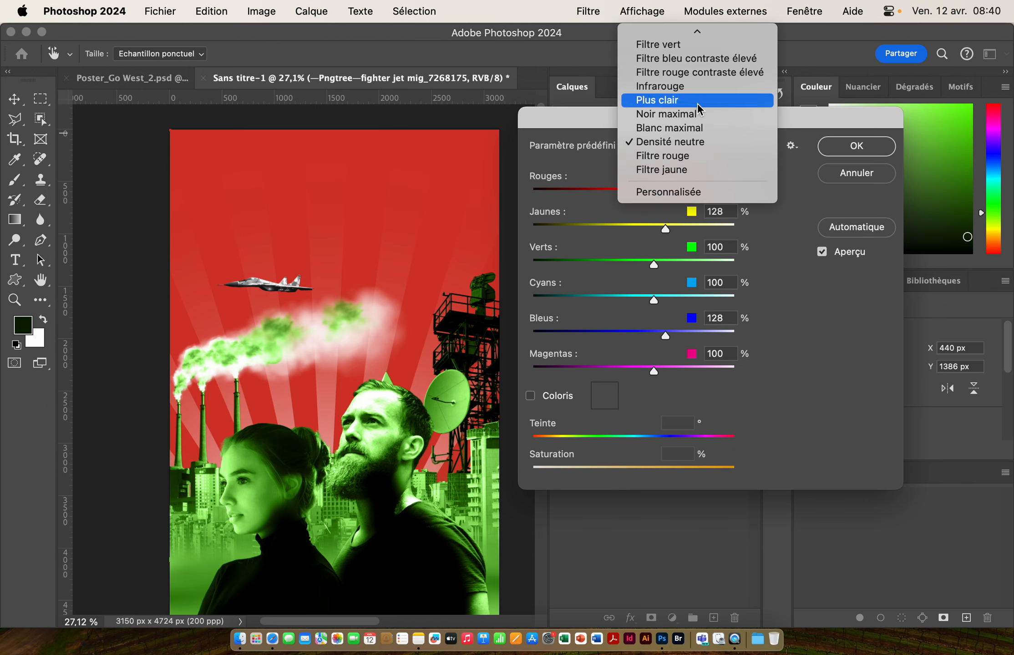
click(689, 117)
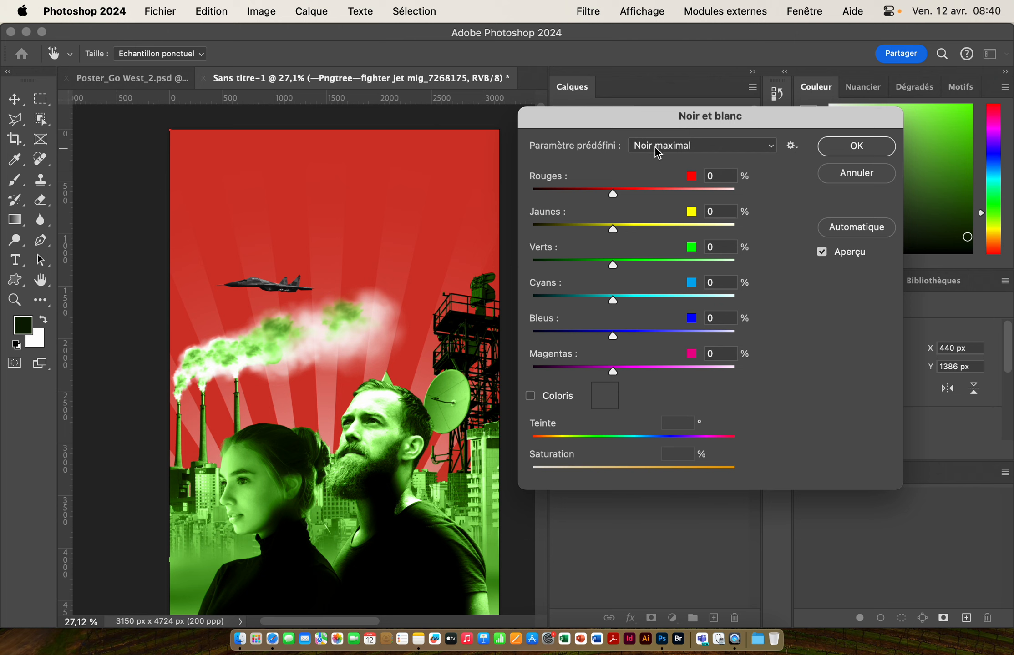
Convert the fighter jet to black and white with the Filtre rouge preset
click(658, 150)
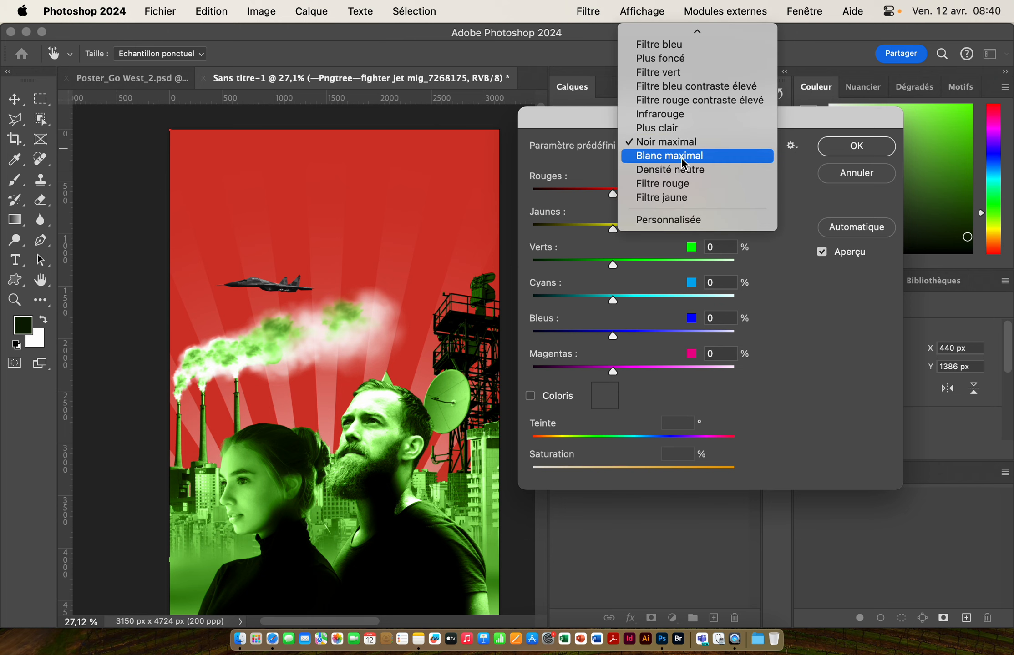
click(675, 184)
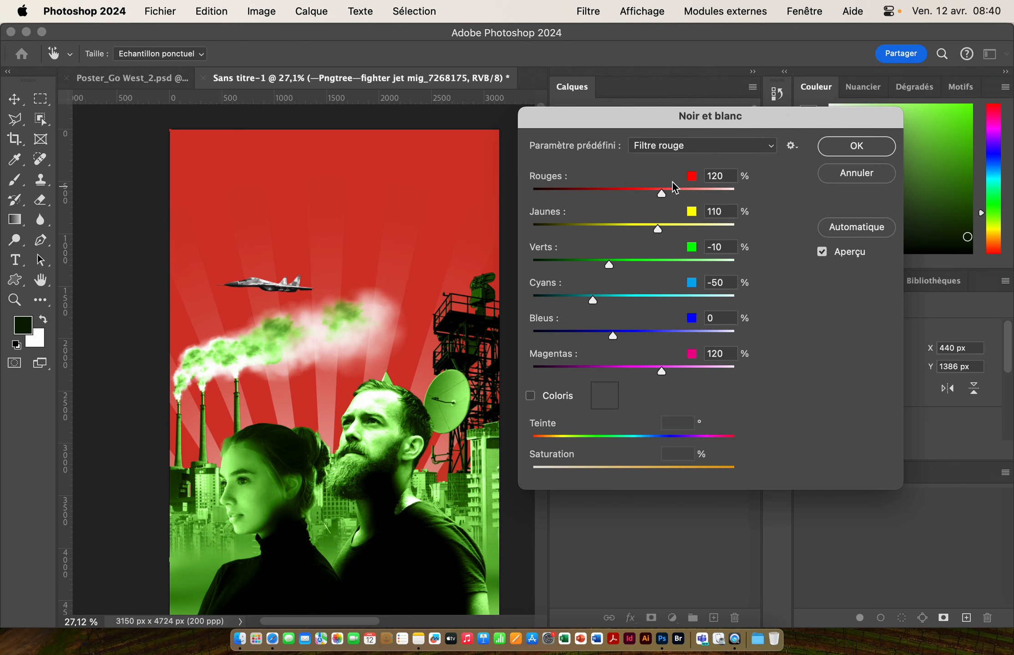
click(848, 151)
Create a new empty layer and place it directly beneath the fighter jet layer
drag(238, 310, 321, 332)
click(713, 617)
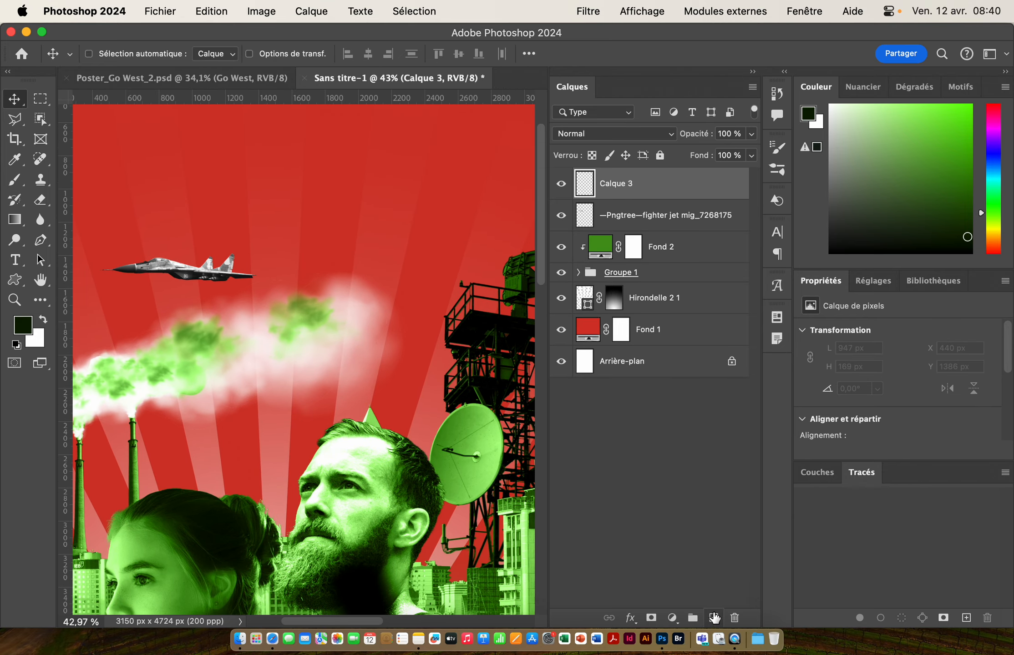
drag(638, 197, 638, 232)
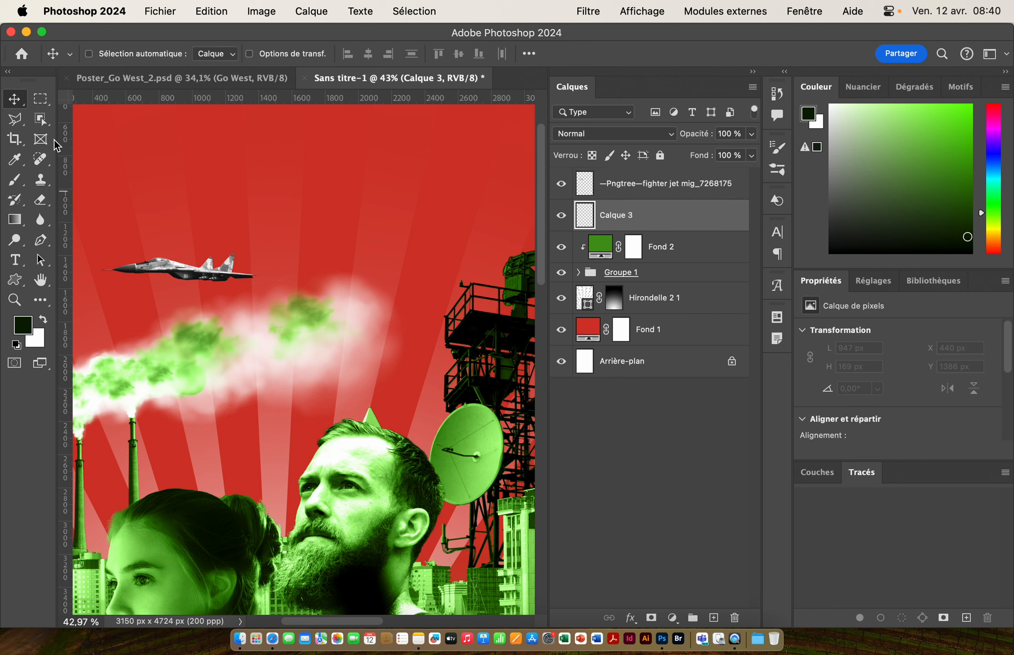
Set the Polygonal Lasso to new-selection mode and make white the foreground colour
click(15, 119)
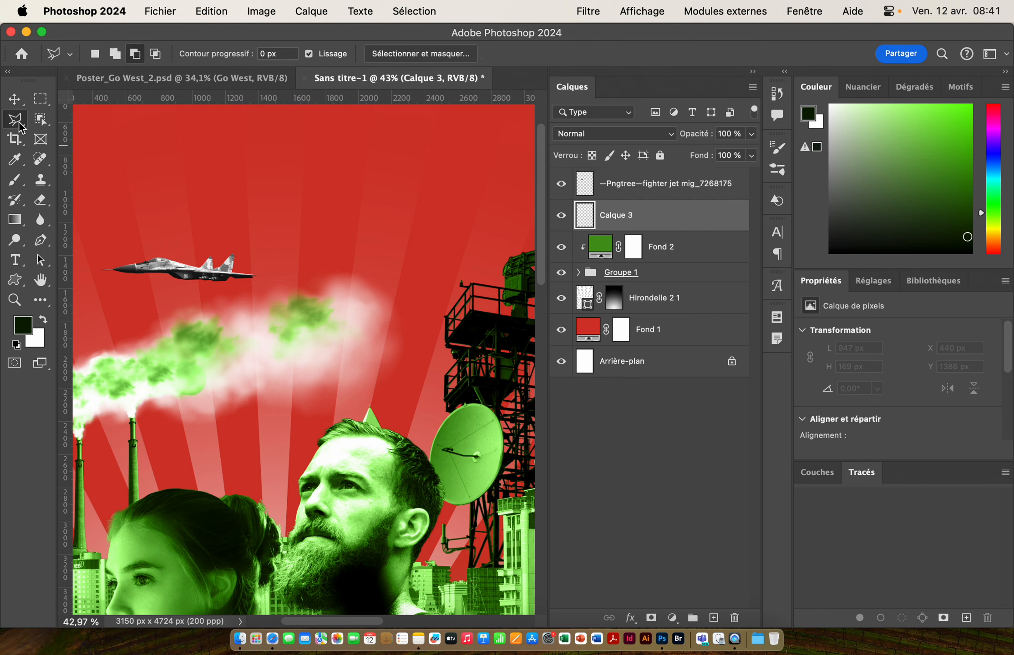
click(97, 55)
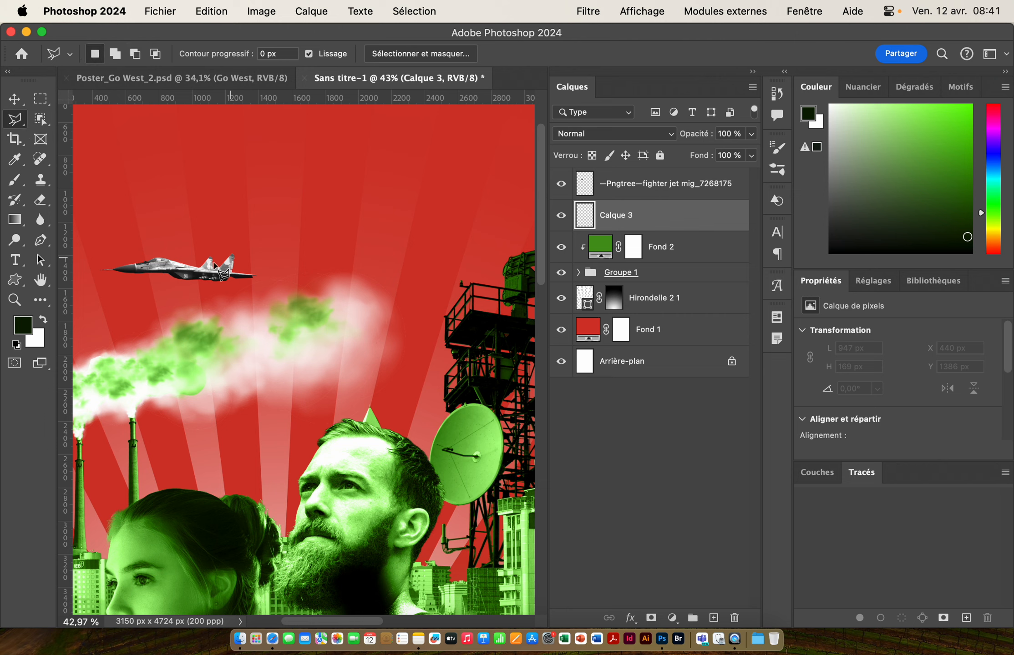
click(44, 321)
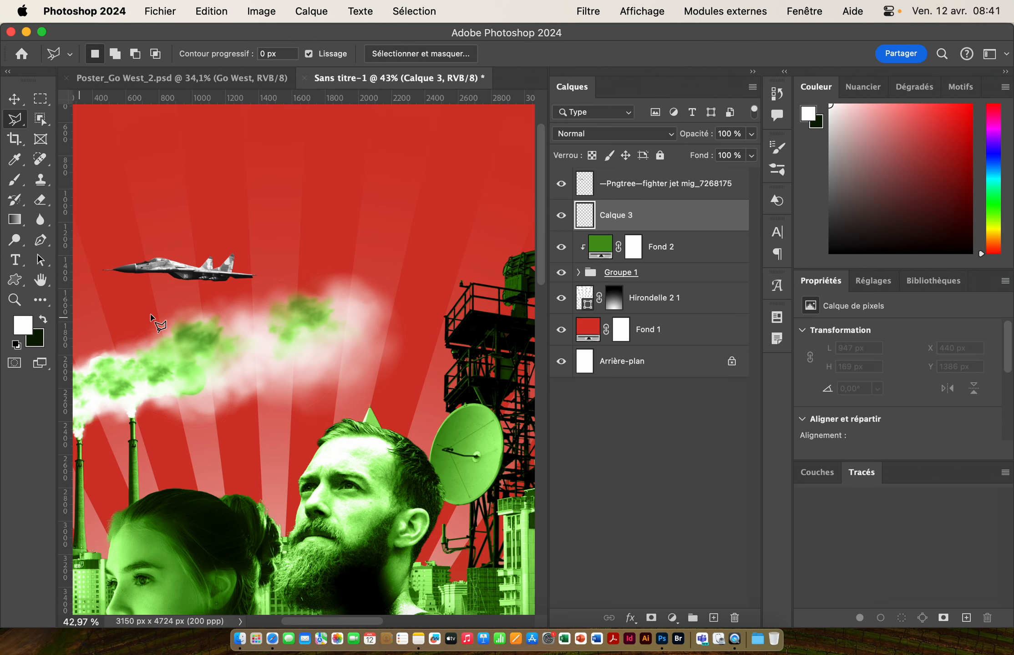
Outline a thin, widening exhaust-trail selection from the fighter jet's tail to just past the poster's right edge
scroll(274, 191, down, 4)
scroll(273, 191, right, 3)
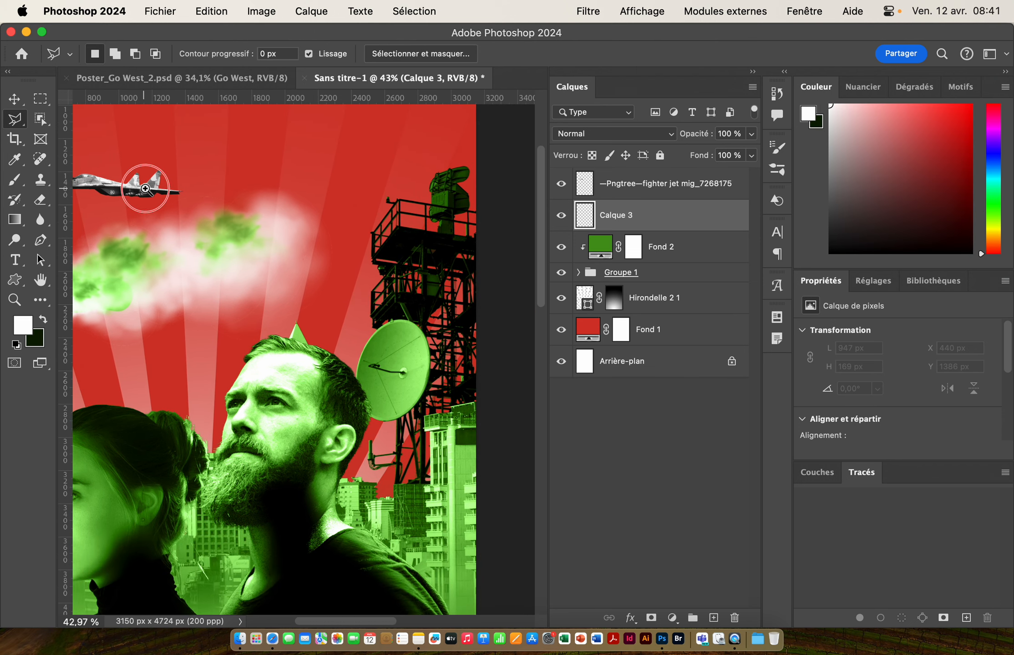
scroll(151, 177, up, 3)
scroll(237, 178, right, 3)
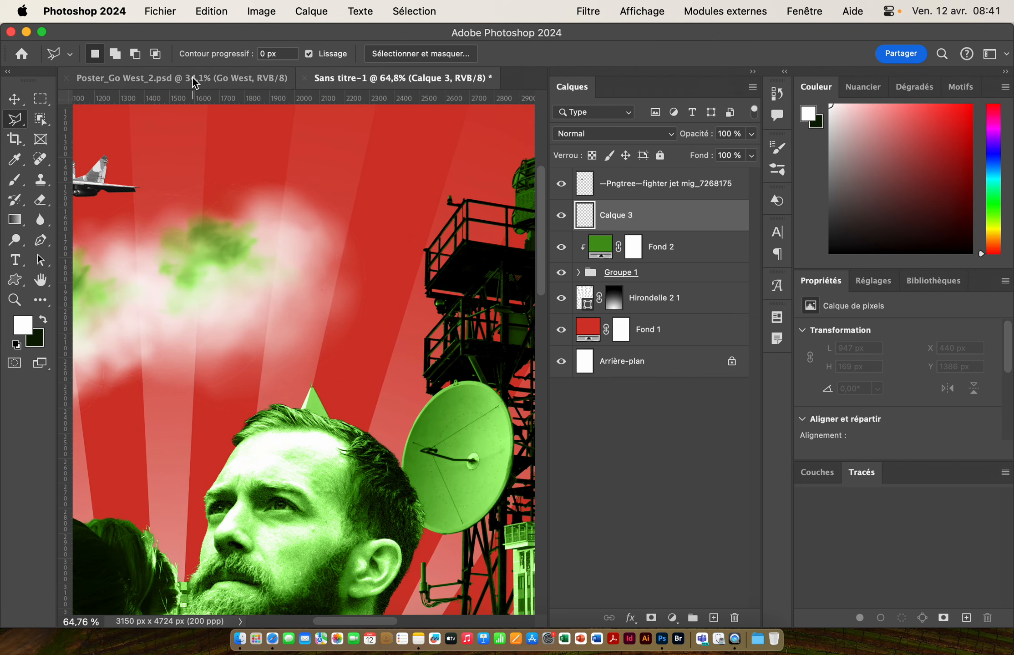
key(Tab)
scroll(185, 165, right, 4)
scroll(185, 165, up, 1)
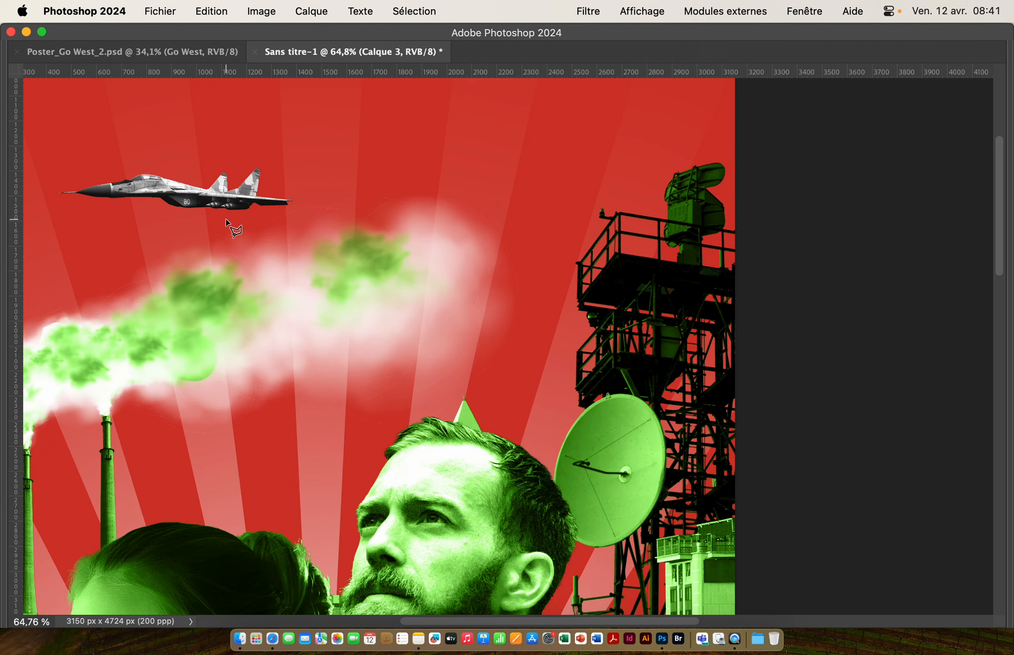
click(245, 208)
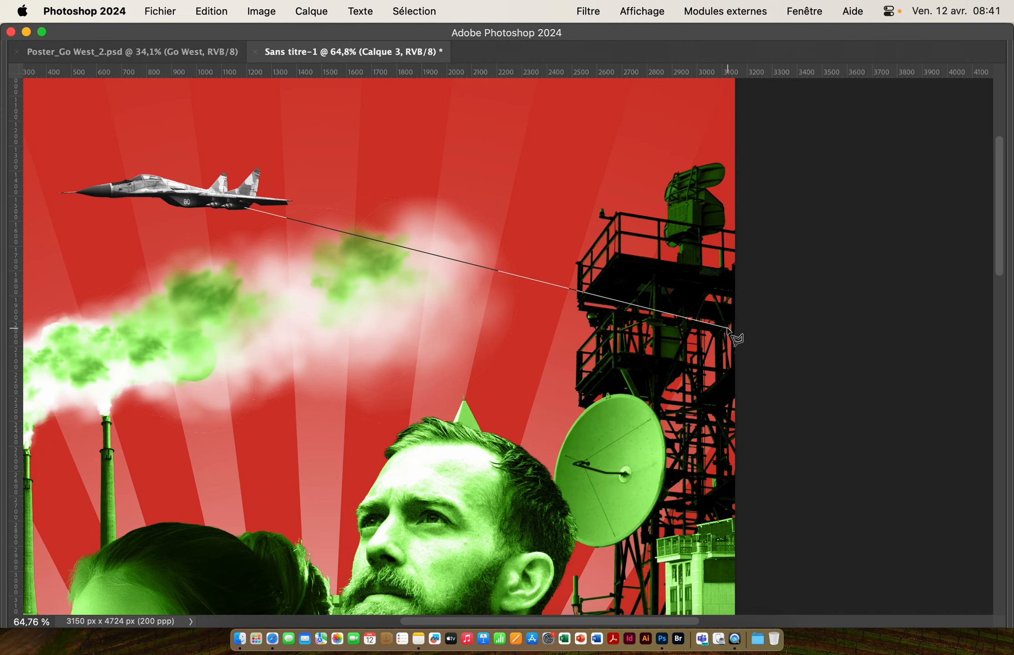
click(746, 267)
click(746, 233)
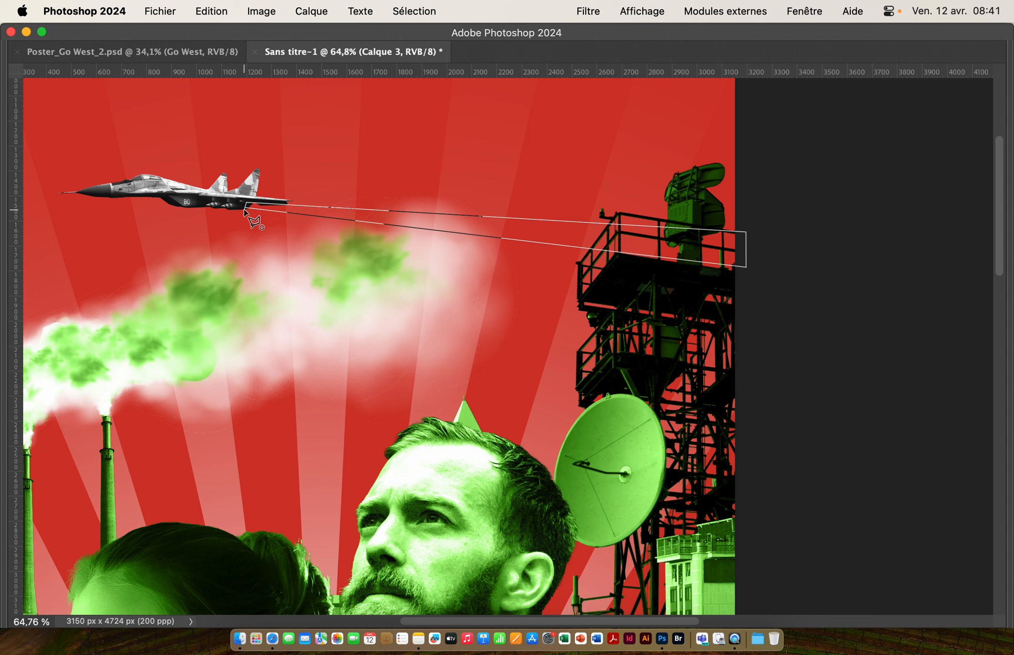
click(245, 209)
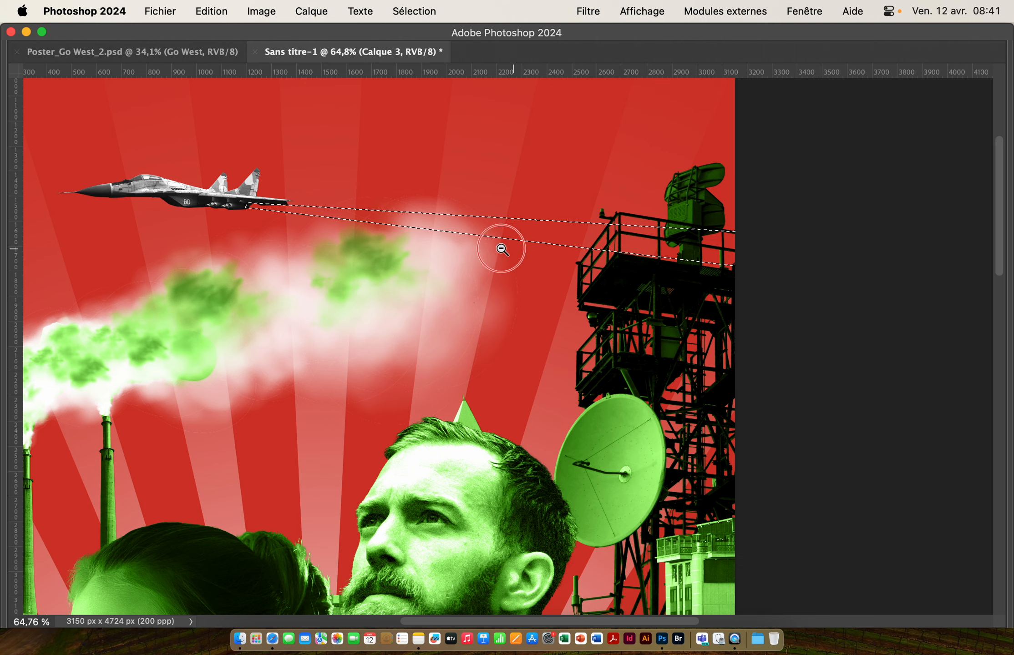
Fill the trail selection on Calque 3 with the white foreground colour in Normal mode at 100% opacity
drag(500, 242, 473, 249)
key(Tab)
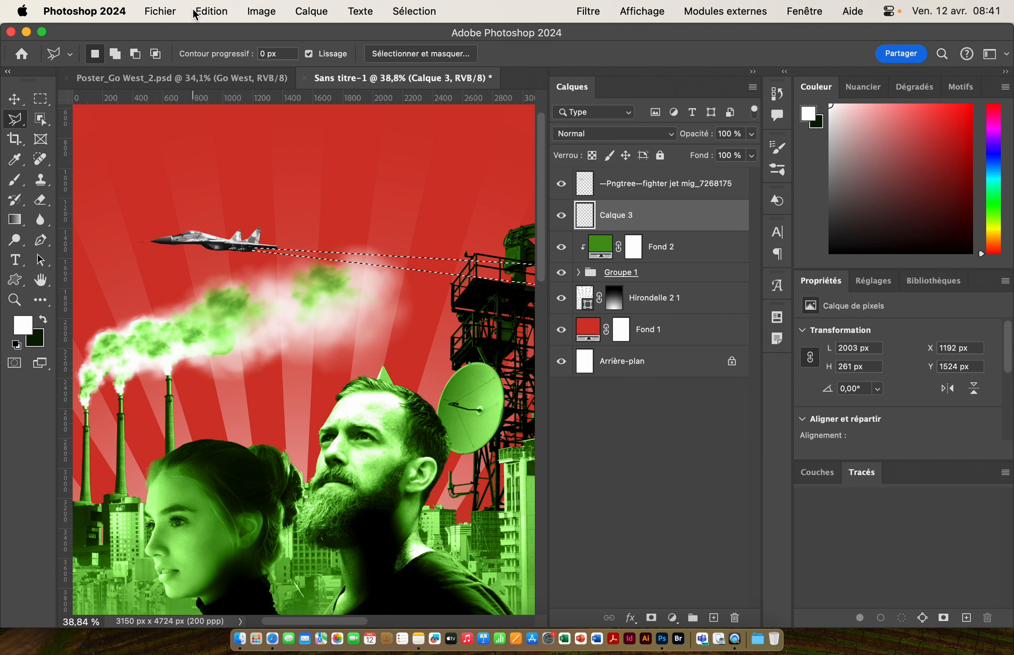
key(alt+BackSpace)
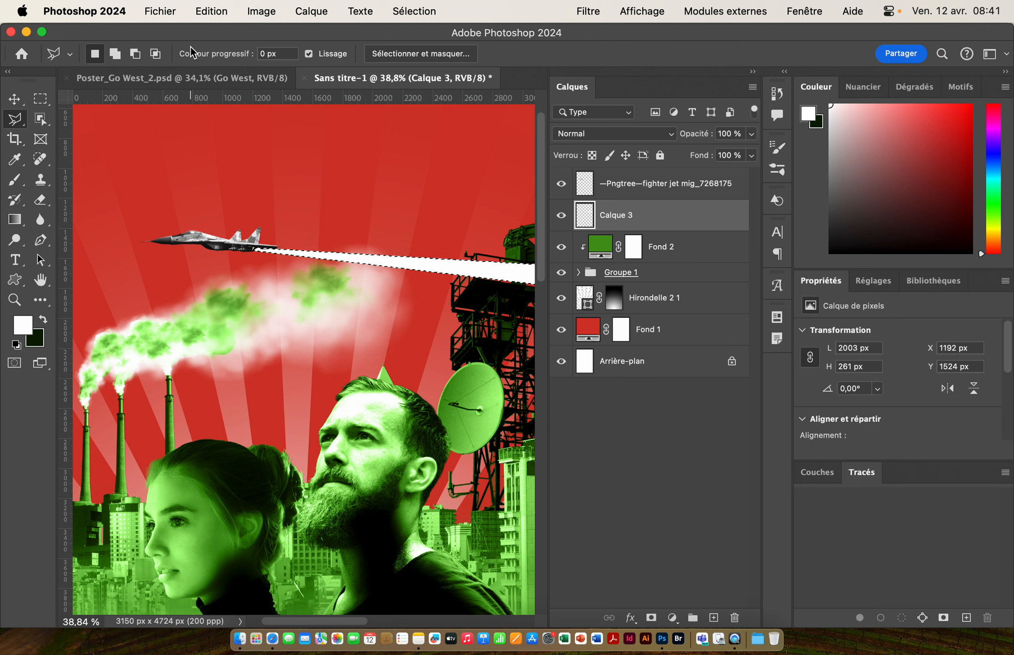
key(super+z)
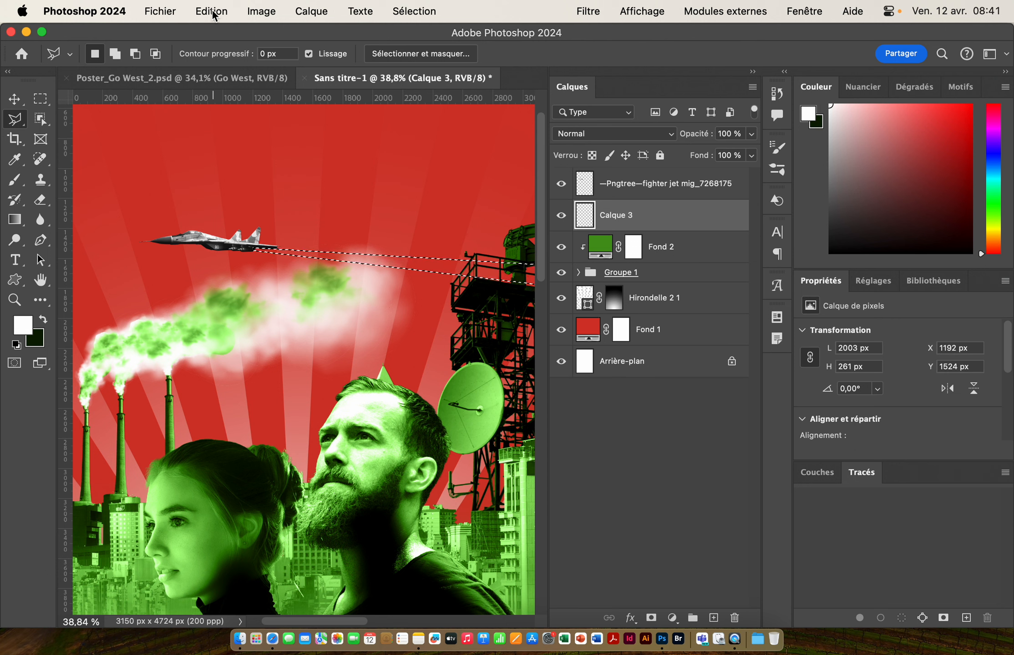
click(212, 11)
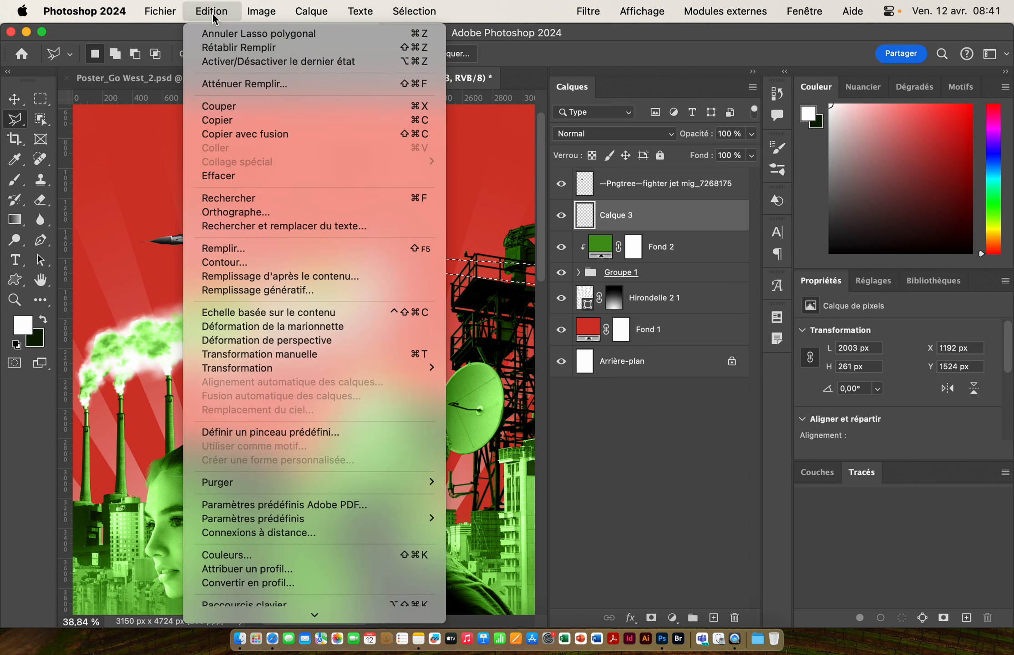
click(271, 248)
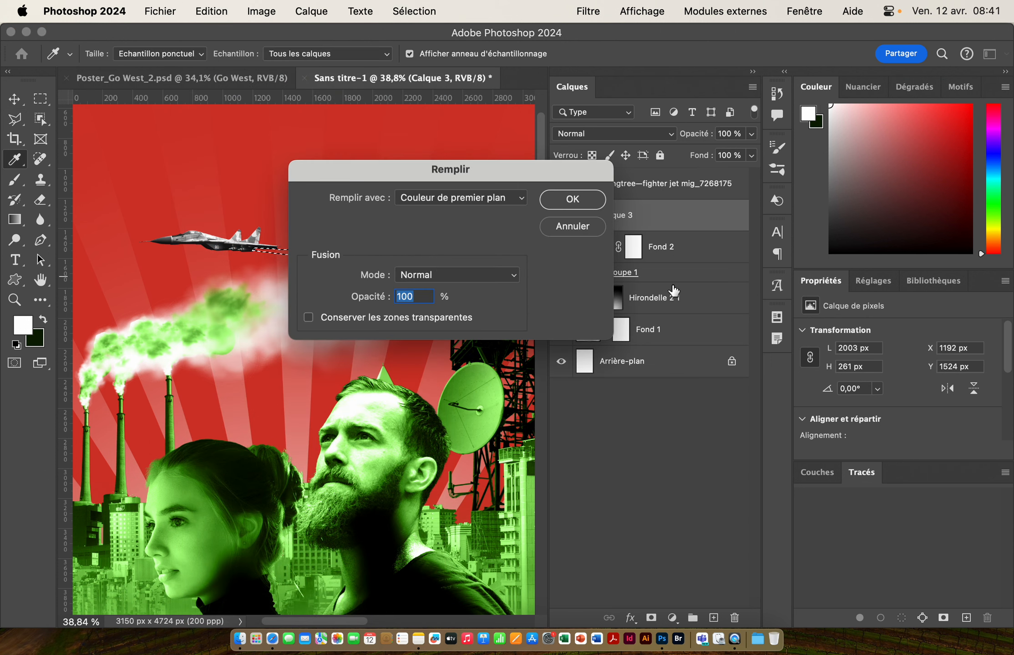
click(449, 198)
click(466, 200)
click(573, 200)
key(l)
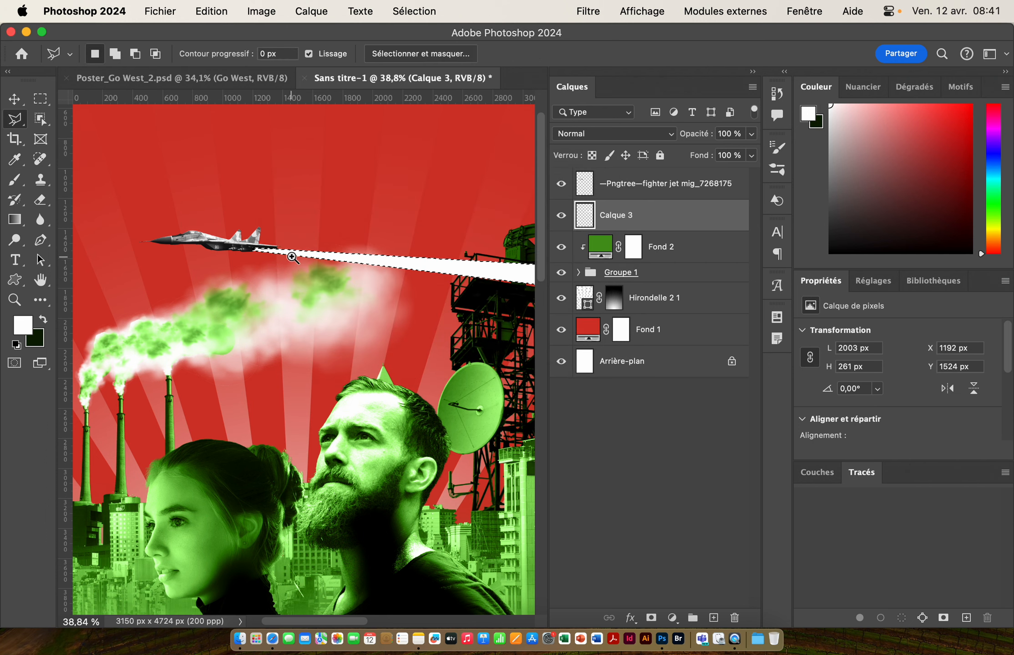
Switch to the Move tool and deselect the filled exhaust trail
scroll(313, 253, up, 2)
scroll(313, 253, down, 4)
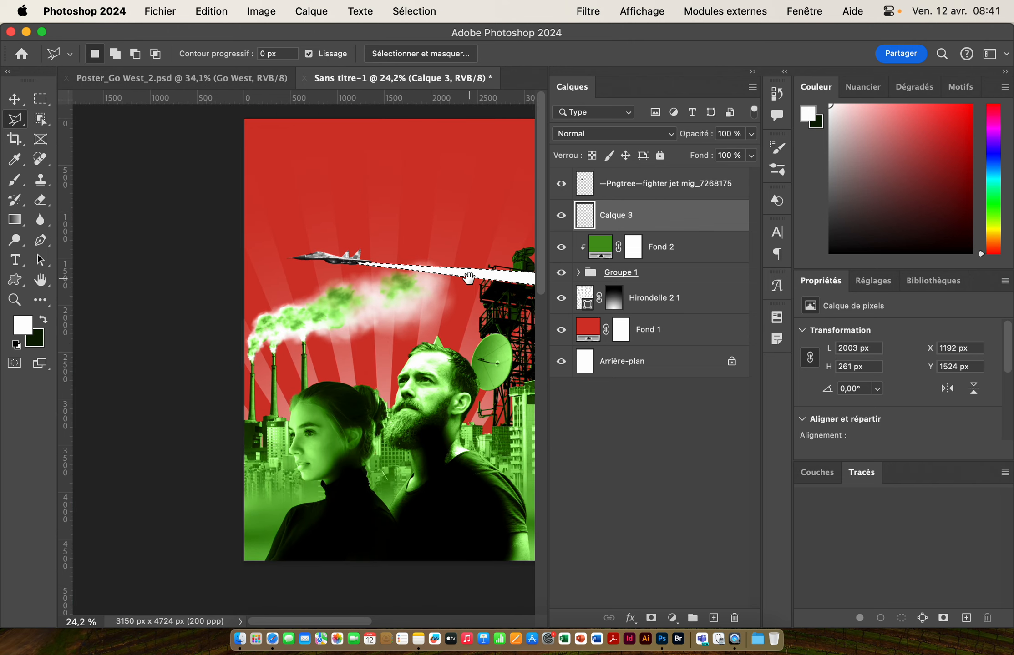
scroll(344, 282, up, 3)
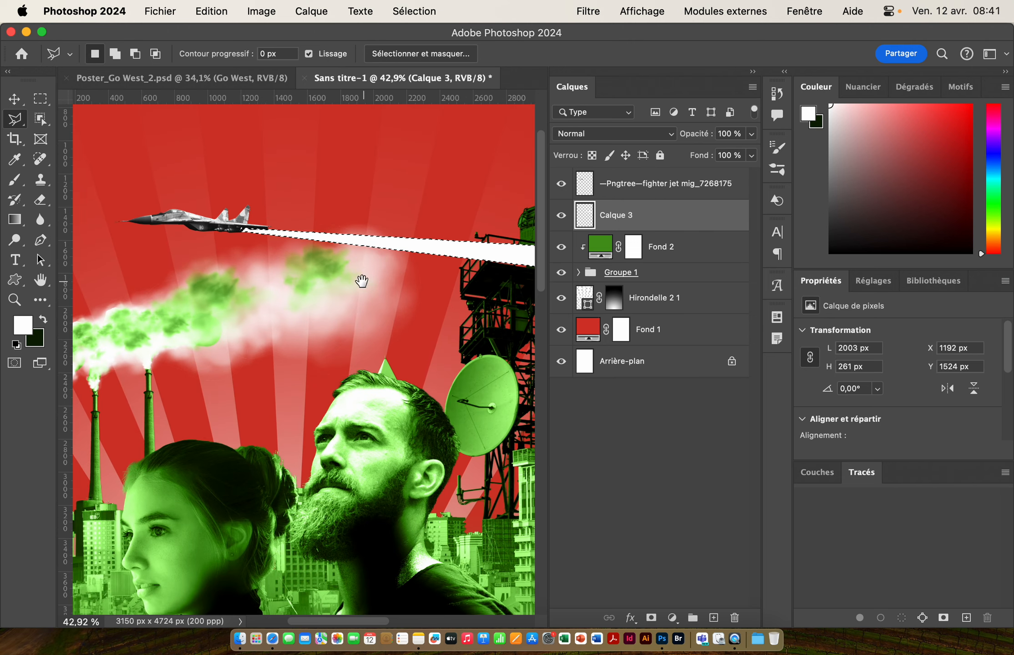
click(15, 98)
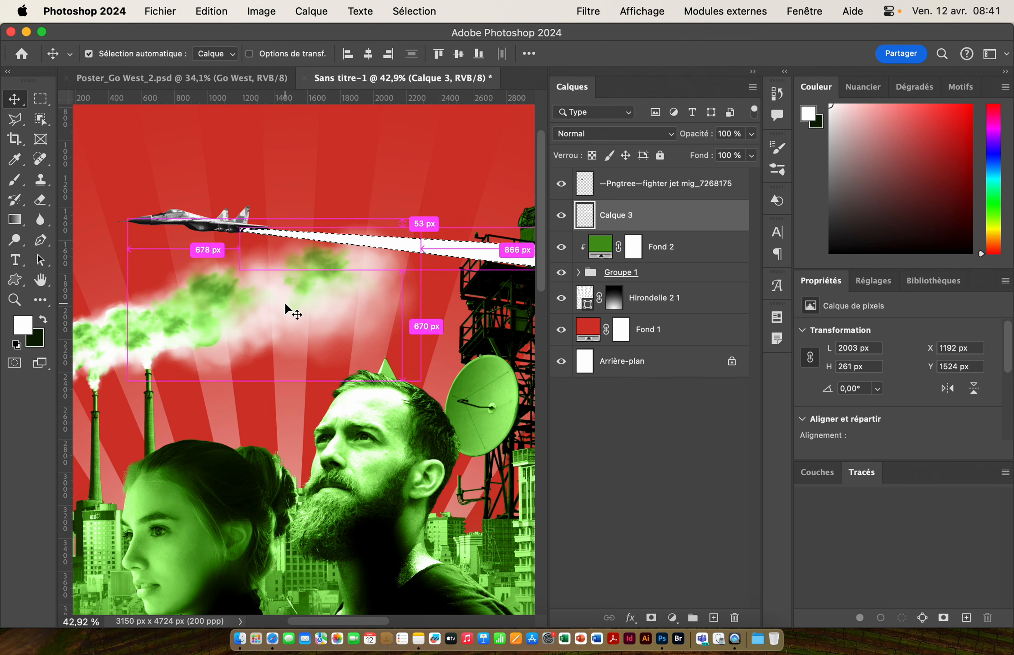
key(super+d)
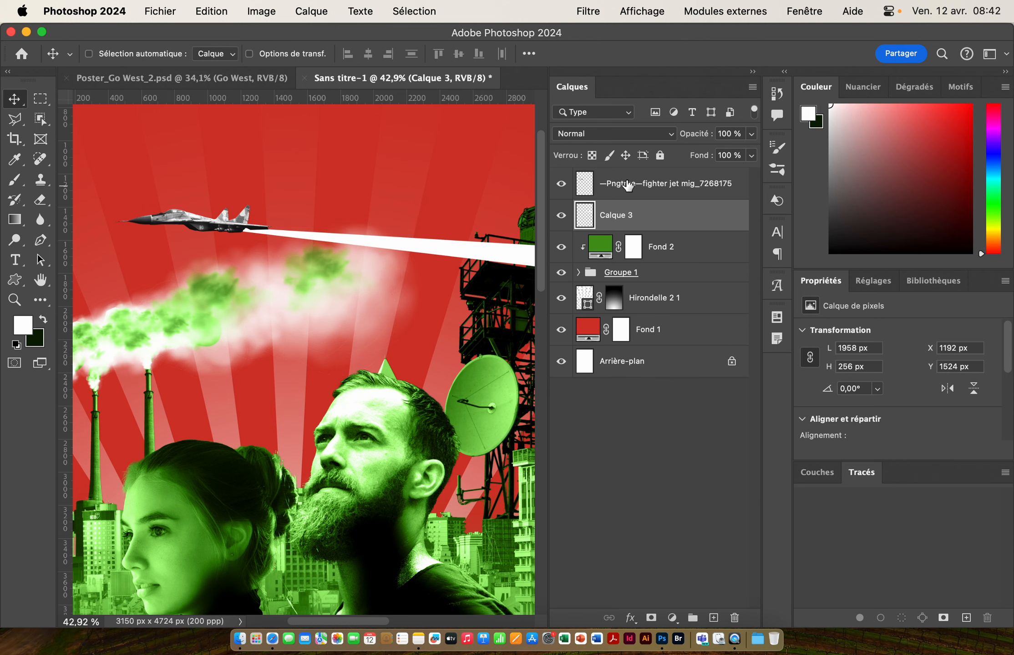
Move the fighter jet layer and Calque 3 together beneath Groupe 1 in the layer stack
scroll(429, 232, down, 3)
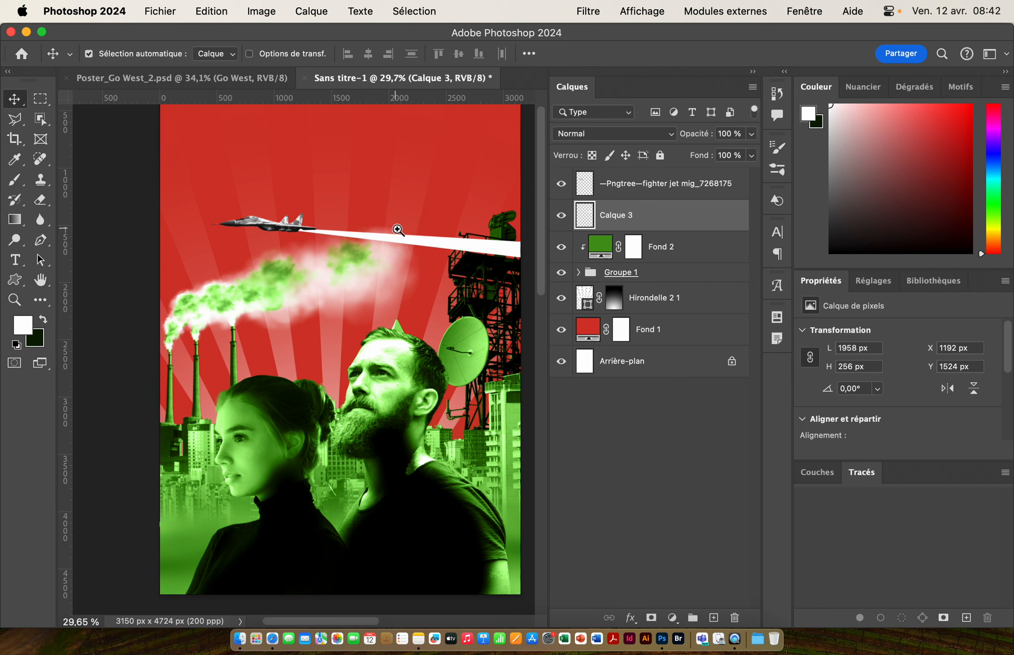
shift+click(649, 185)
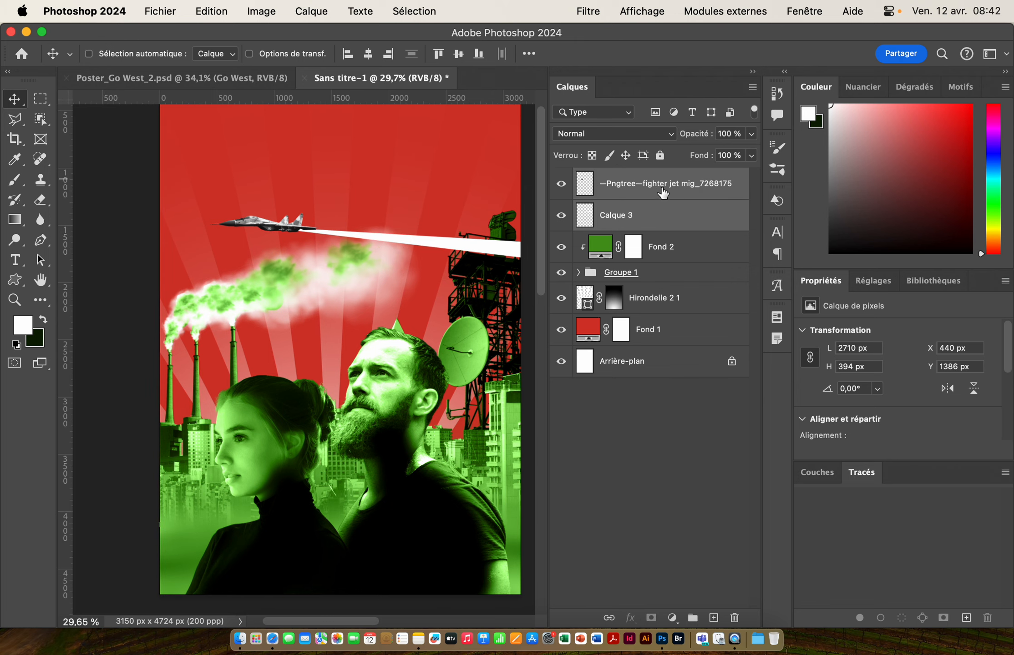
drag(659, 186, 675, 291)
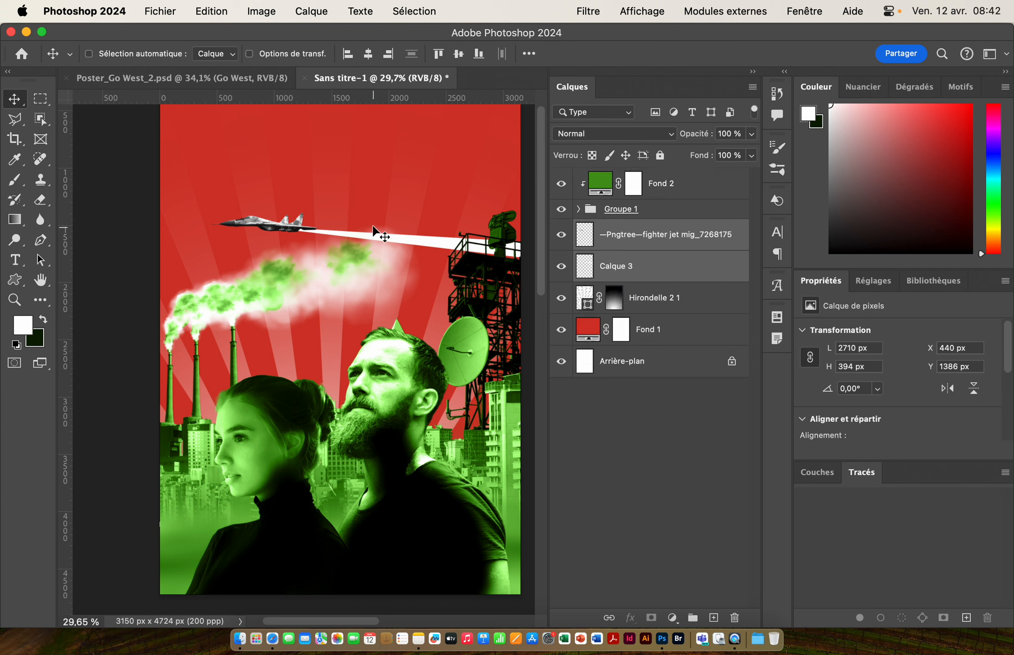
Set the opacity of the exhaust-trail layer Calque 3 to 50%
click(659, 271)
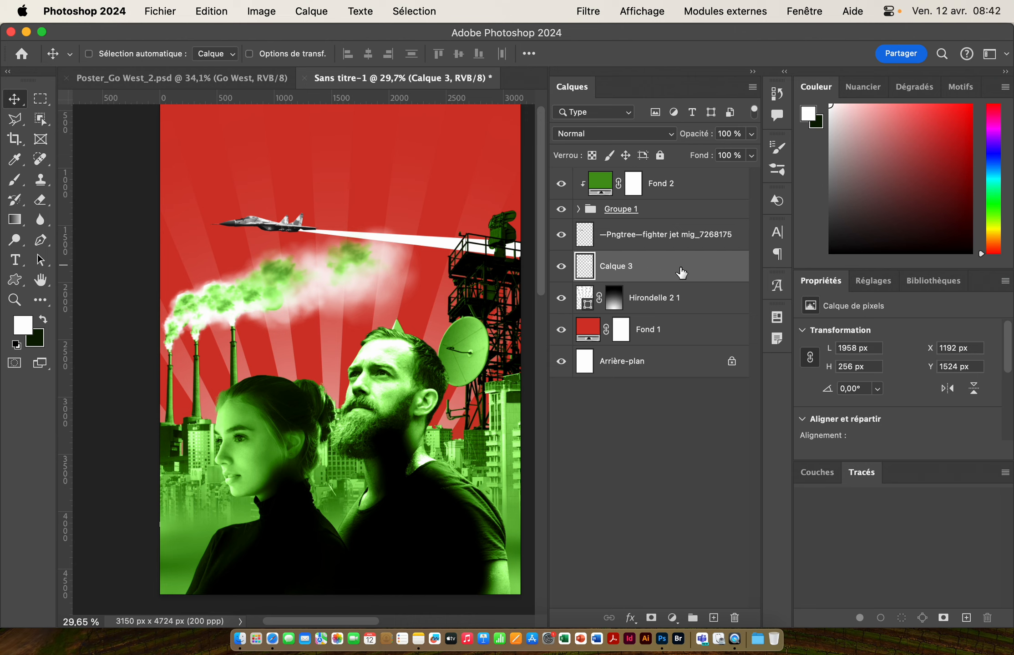
click(562, 268)
click(564, 269)
click(732, 135)
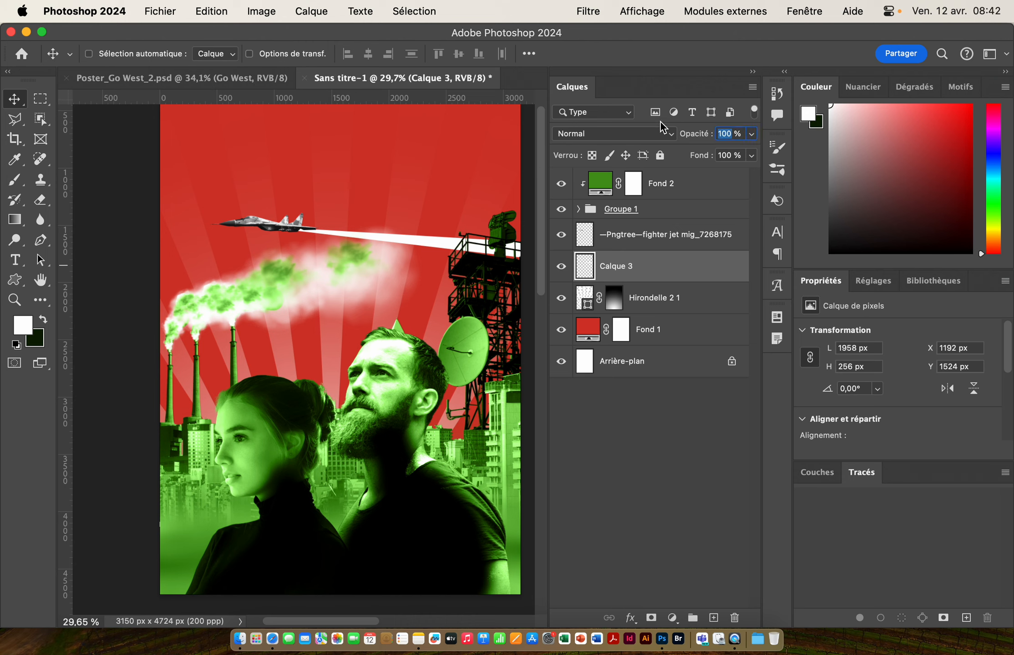
text(50)
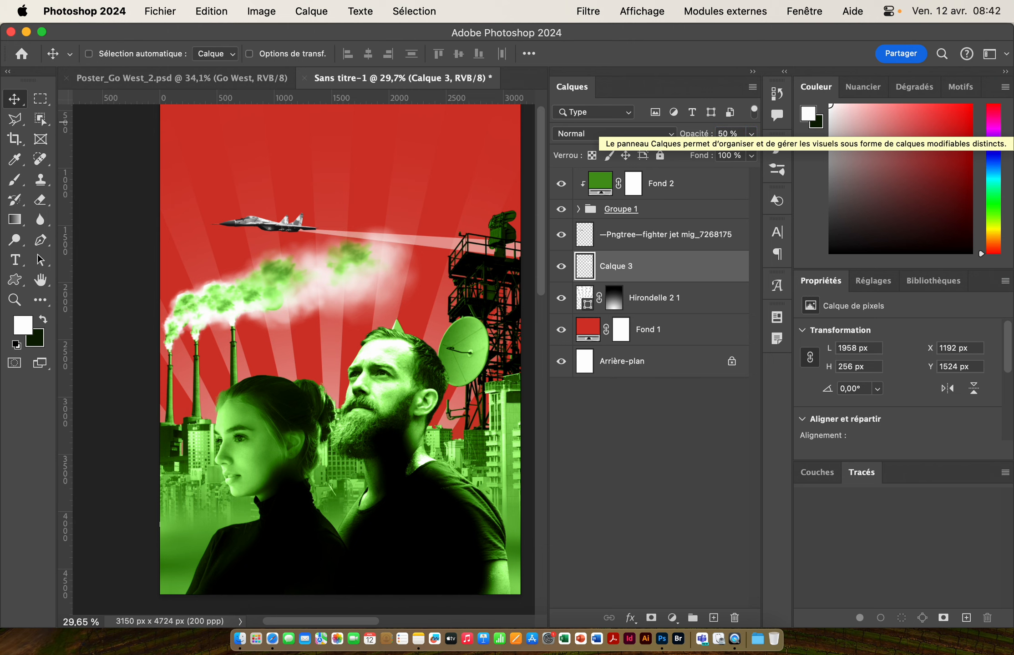
Group the fighter jet layer and its exhaust-trail layer Calque 3
click(10, 105)
drag(298, 206, 340, 233)
drag(451, 233, 392, 232)
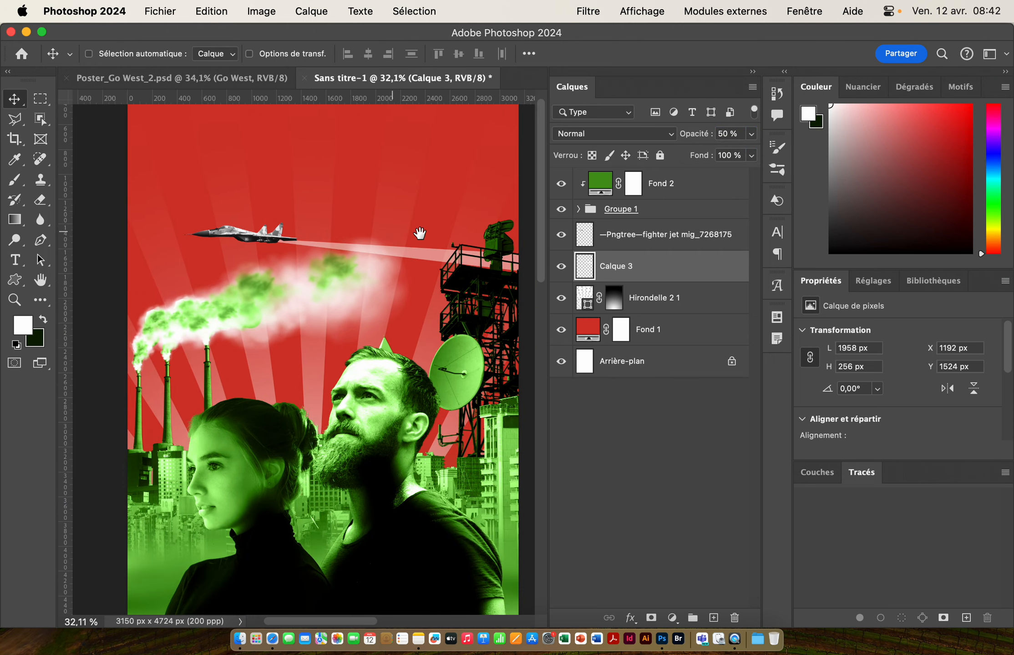
shift+click(636, 239)
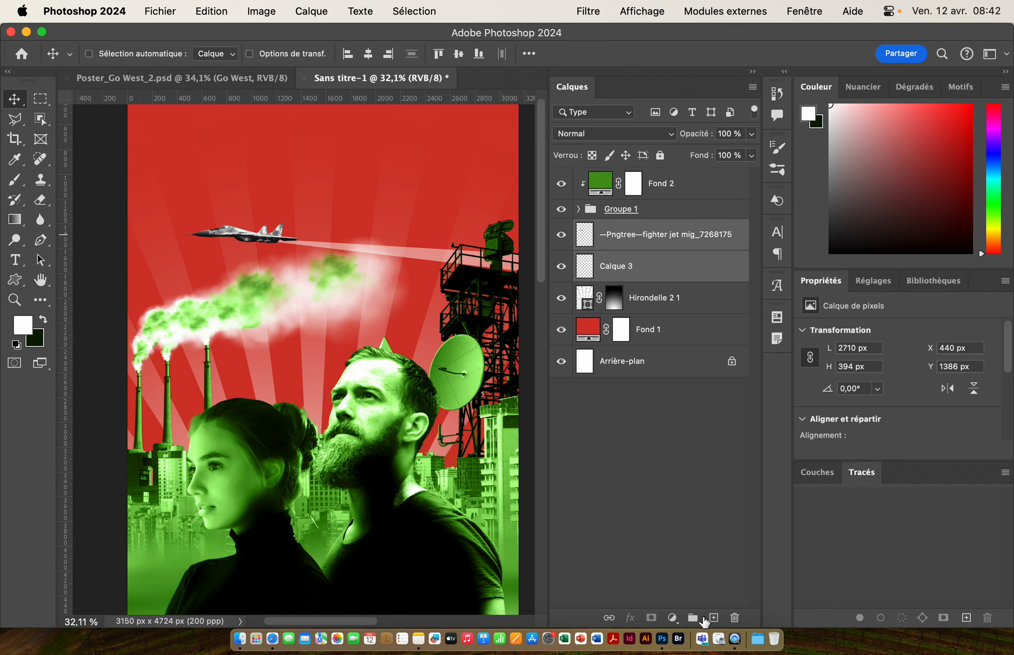
click(693, 619)
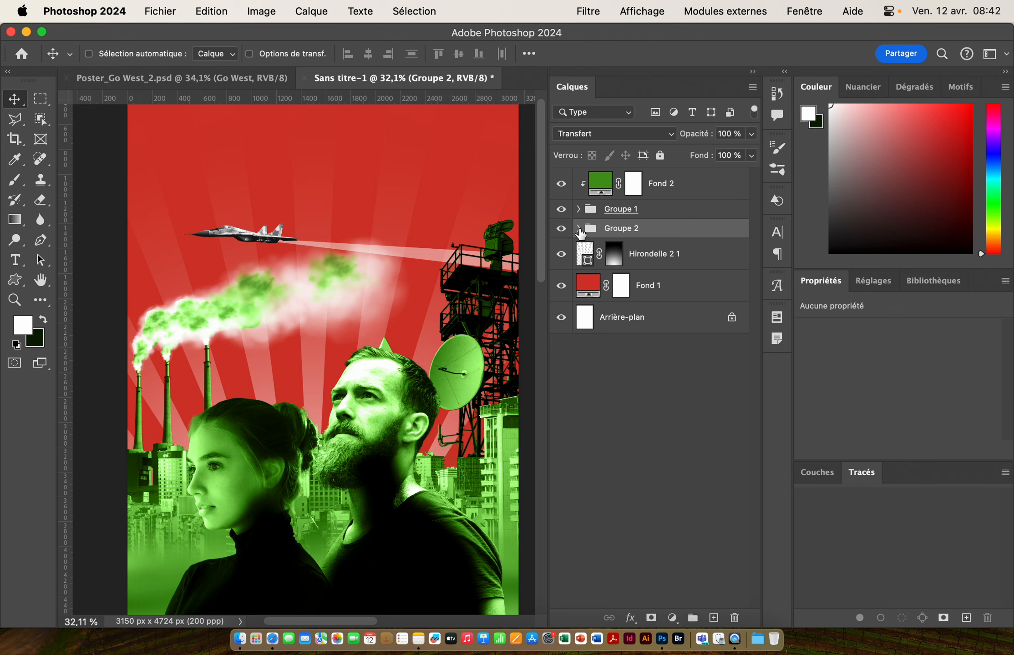
Duplicate the jet and trail layers twice inside Groupe 2, placing the copies above the original as a staggered three-jet formation
click(579, 229)
click(647, 261)
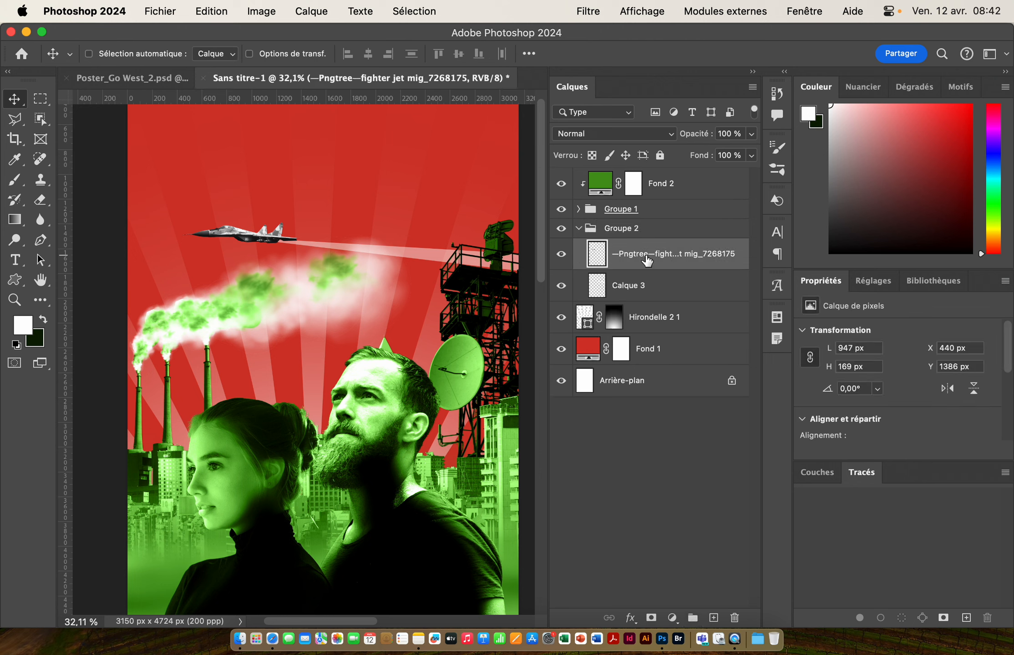
shift+click(671, 287)
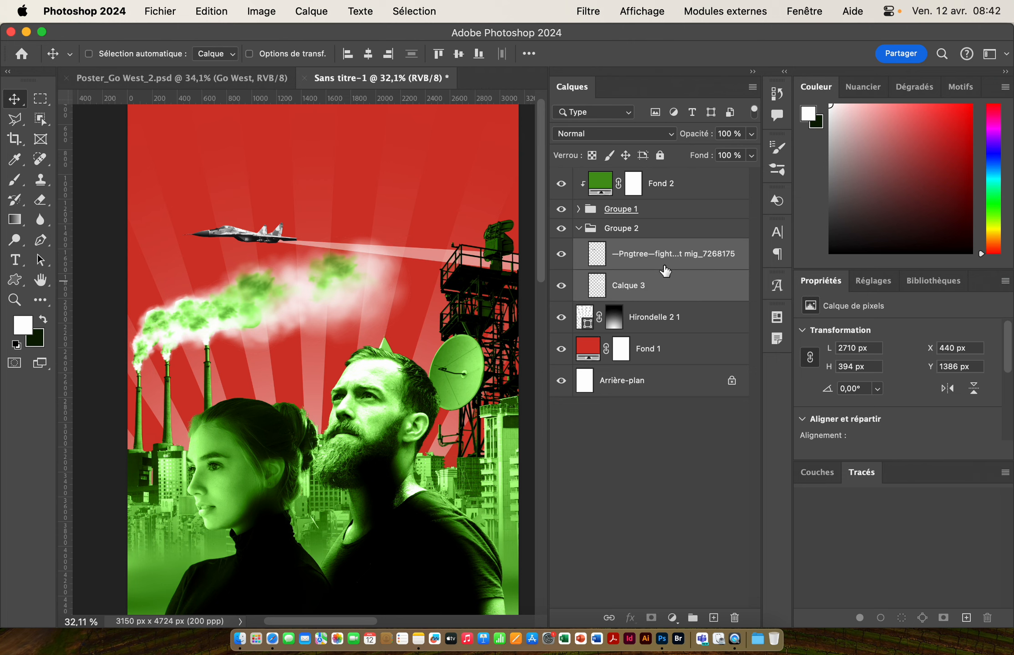
scroll(220, 223, right, 5)
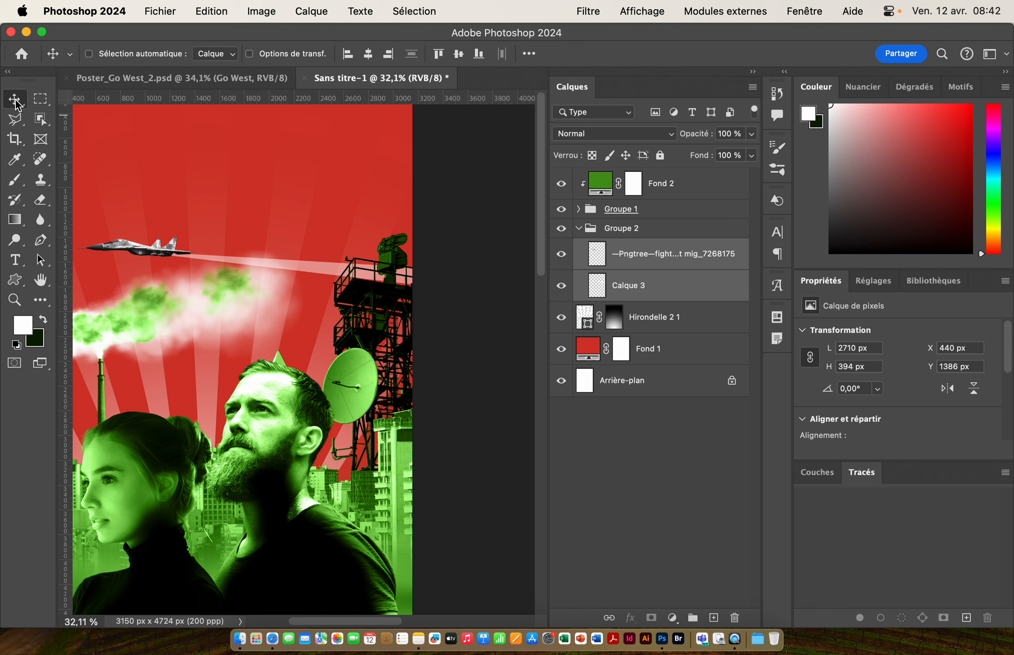
drag(140, 252, 157, 186)
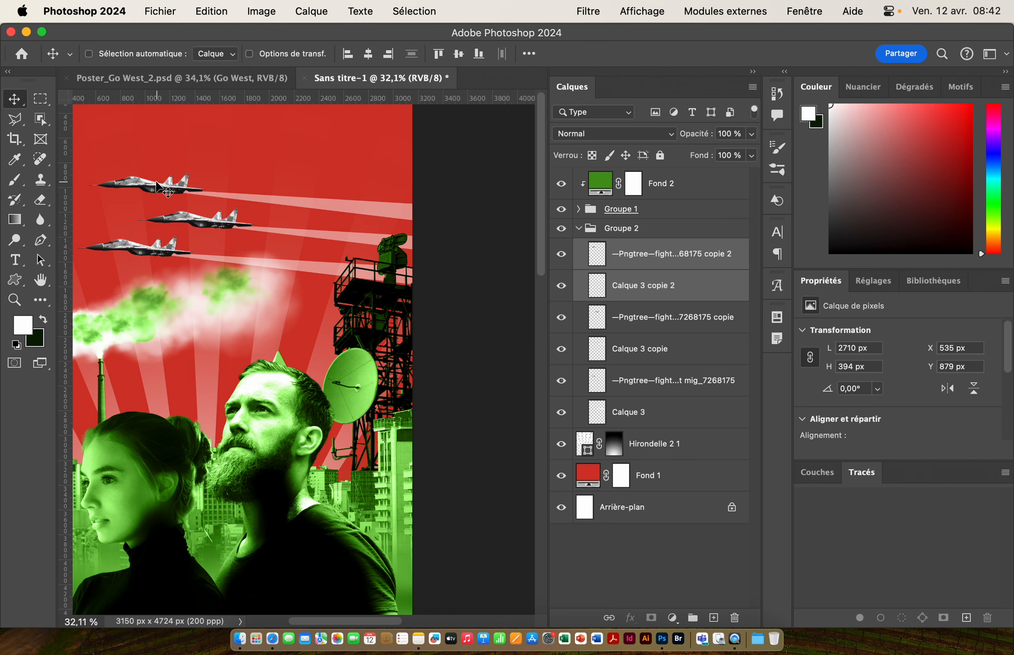
Collapse Groupe 2 and move it into Groupe 1 so the jets take the green tint
click(577, 229)
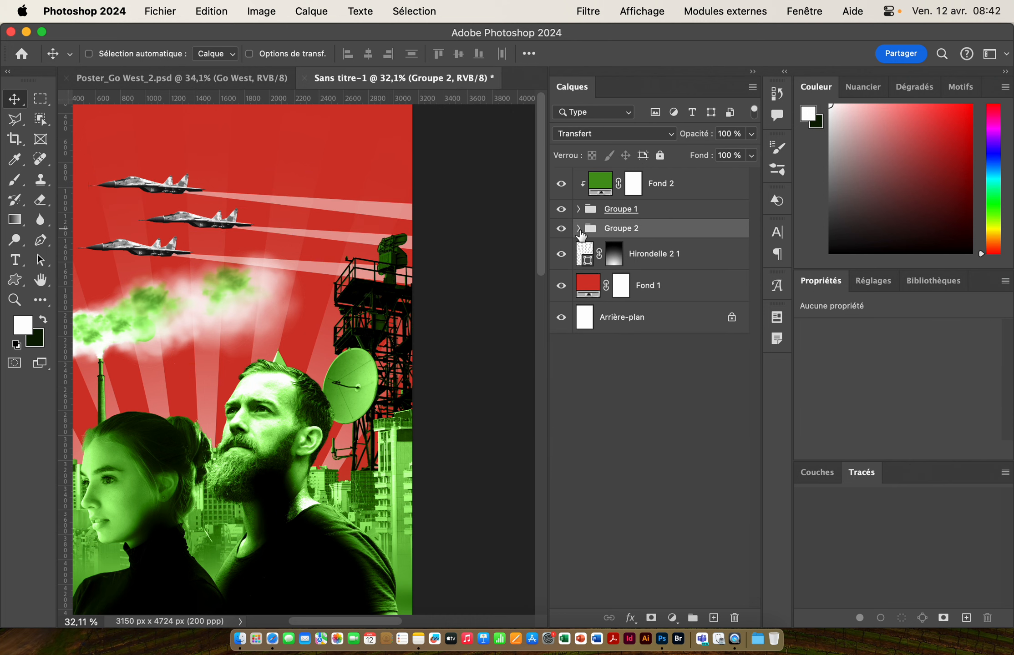
click(612, 230)
drag(613, 230, 613, 210)
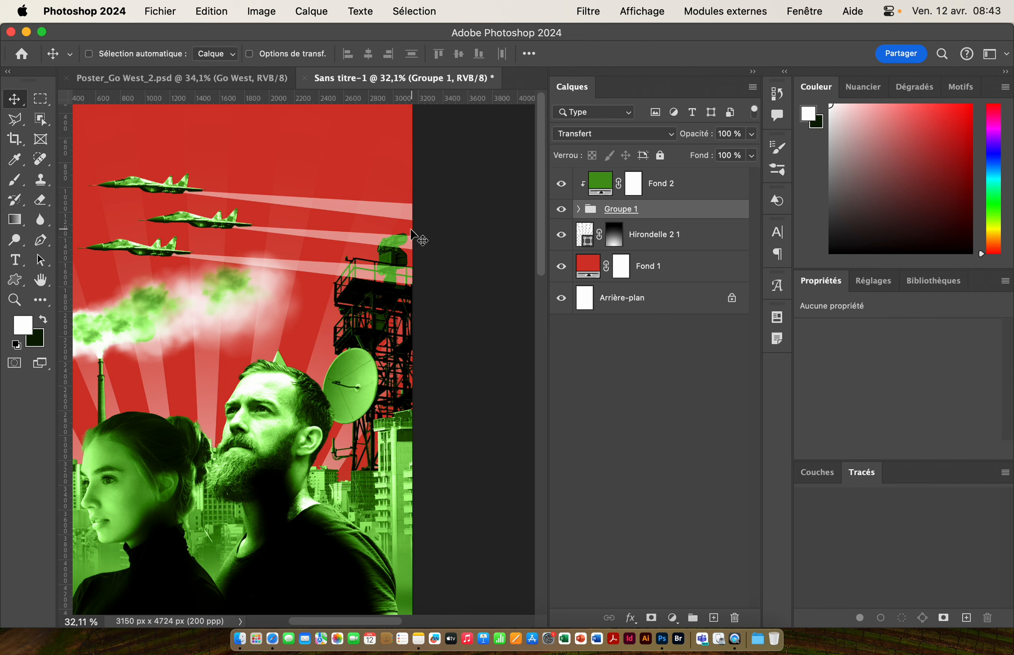
Expand Groupe 1 and move the jets' Groupe 2 to the bottom of it, beneath the Smok 1 layer
key(super+space)
mouse_move(410, 268)
mouse_down()
mouse_move(433, 253)
mouse_move(419, 277)
mouse_move(400, 266)
mouse_up()
click(578, 209)
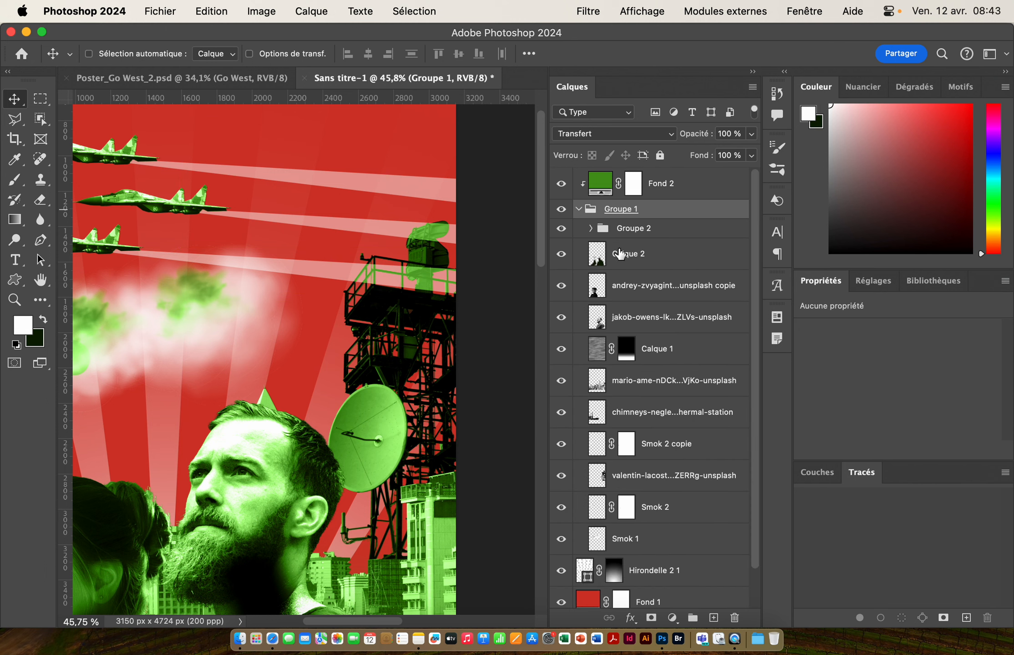
drag(637, 233, 625, 545)
mouse_move(387, 242)
mouse_down()
mouse_move(338, 239)
mouse_move(417, 228)
mouse_move(403, 228)
mouse_up()
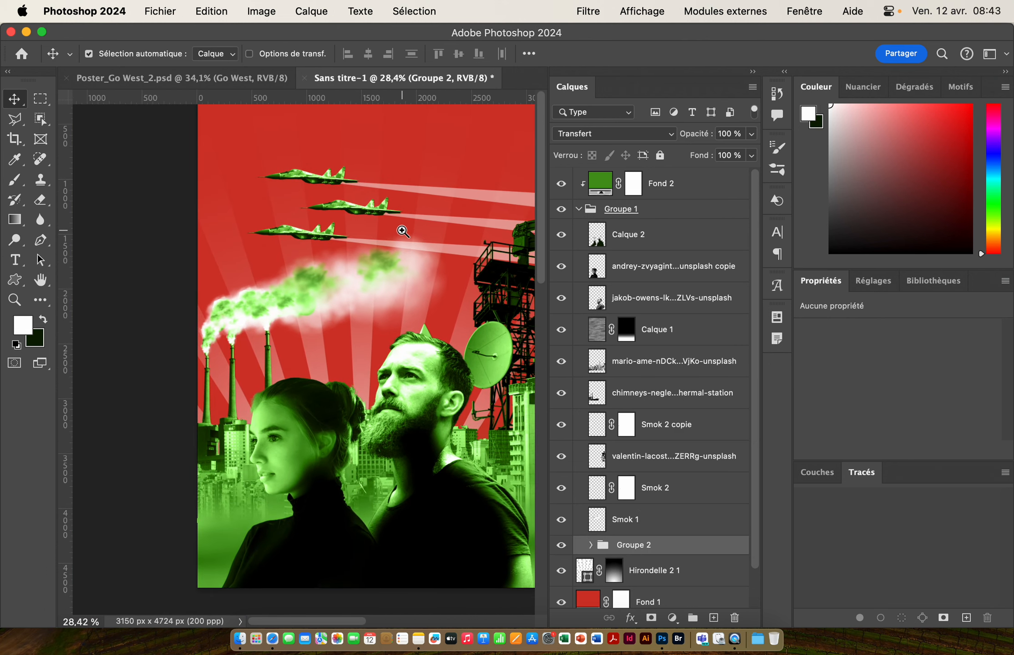
Group all layers from Calque 2 down to Smok 1 inside Groupe 1
click(628, 230)
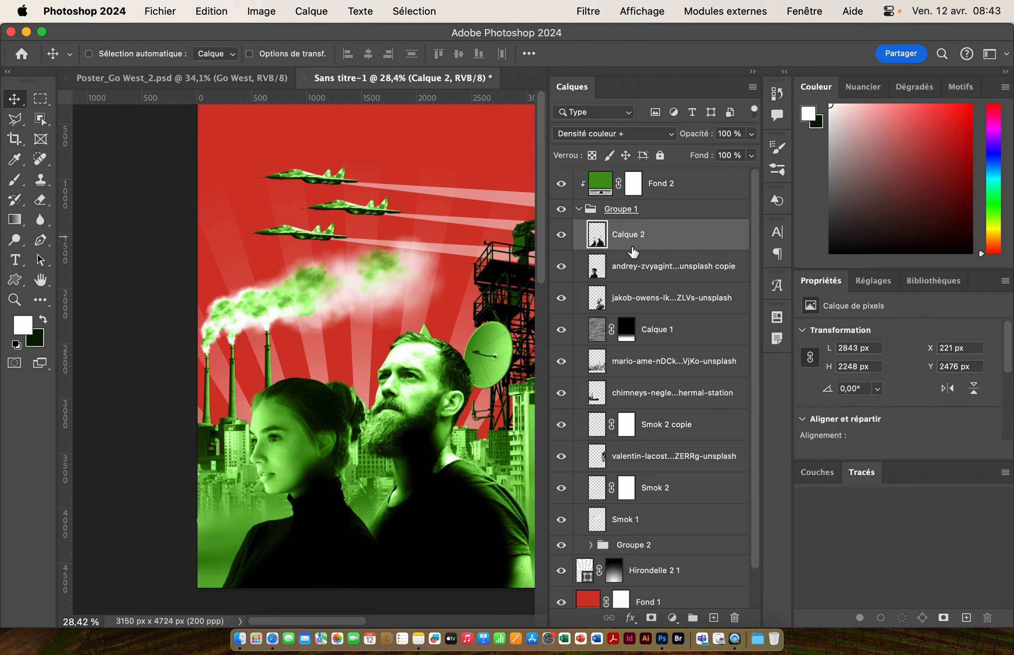
shift+click(658, 521)
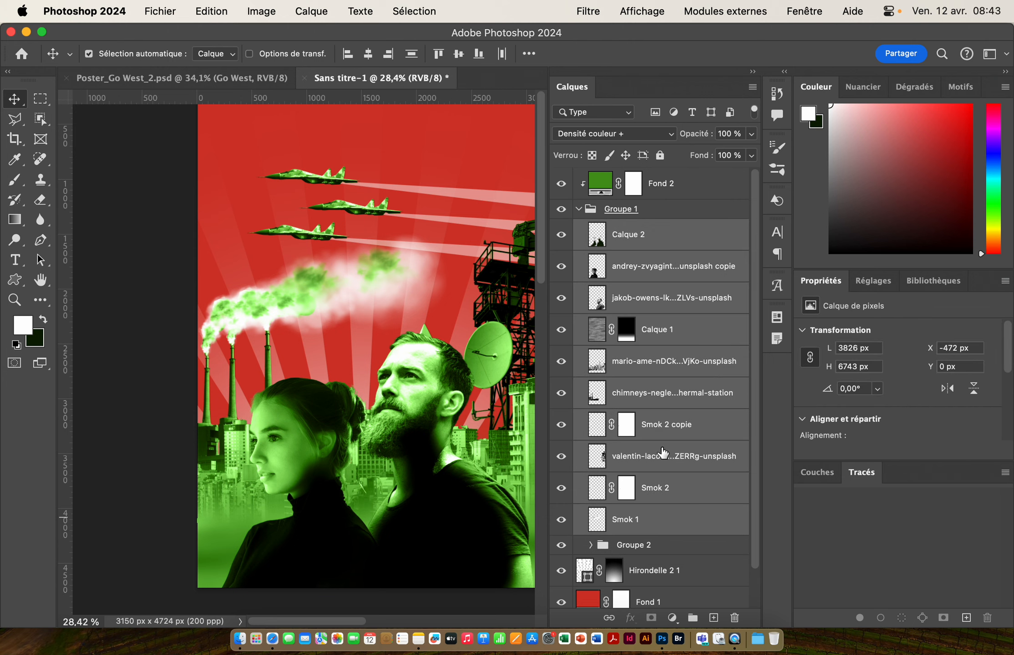
key(super+g)
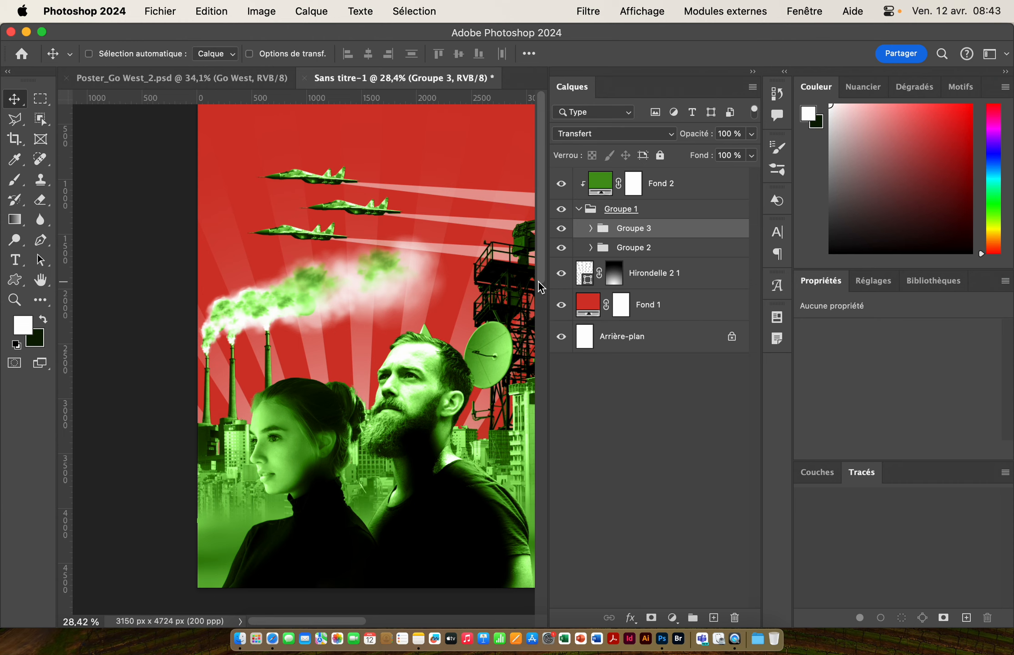
Hide the Arrière-plan, Fond 1 and Hirondelle 2 1 layers so only the green-tinted elements remain visible
alt+super+click(346, 246)
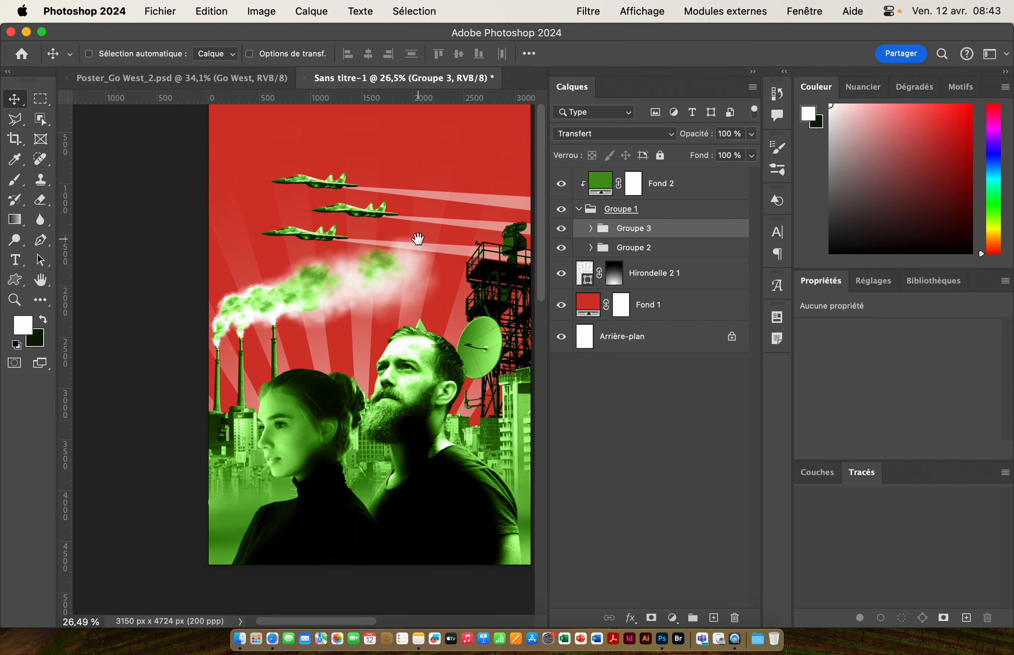
drag(419, 235, 358, 276)
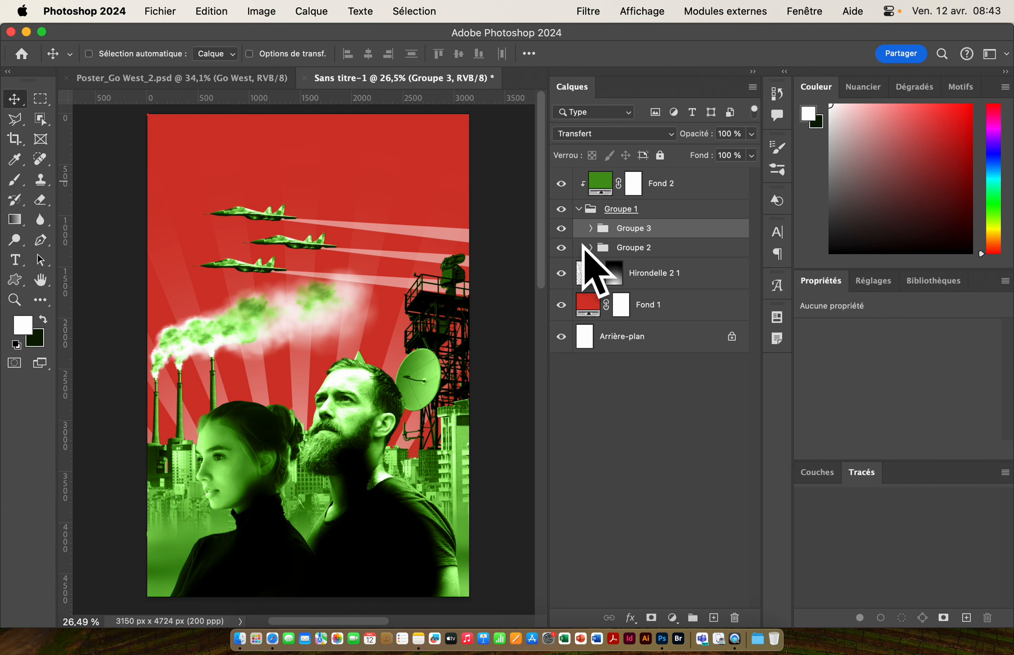
scroll(256, 262, down, 5)
scroll(256, 261, left, 5)
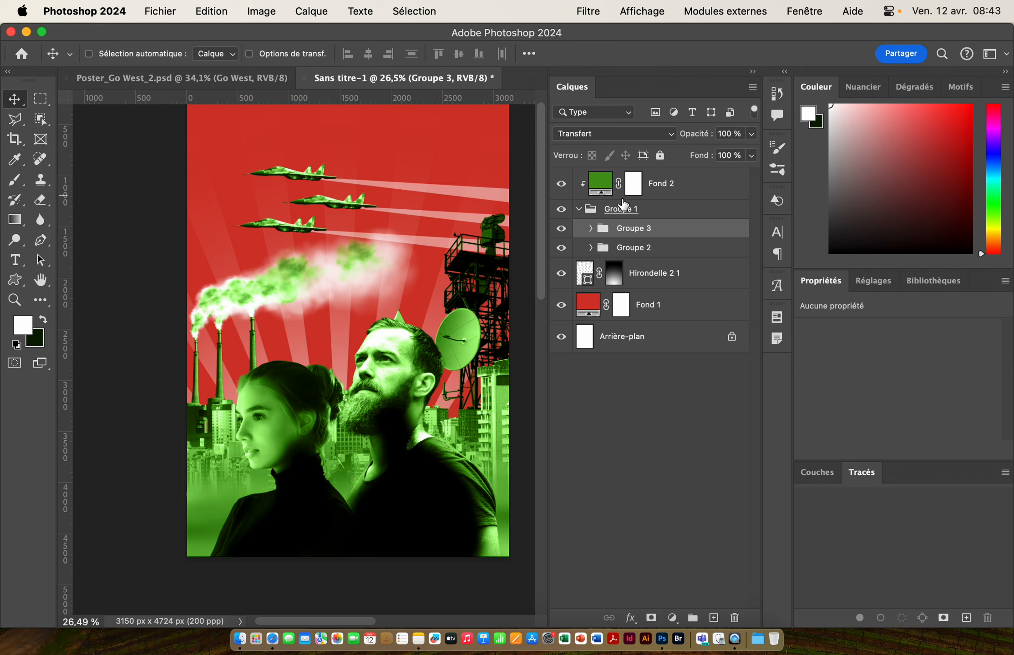
click(560, 338)
click(561, 306)
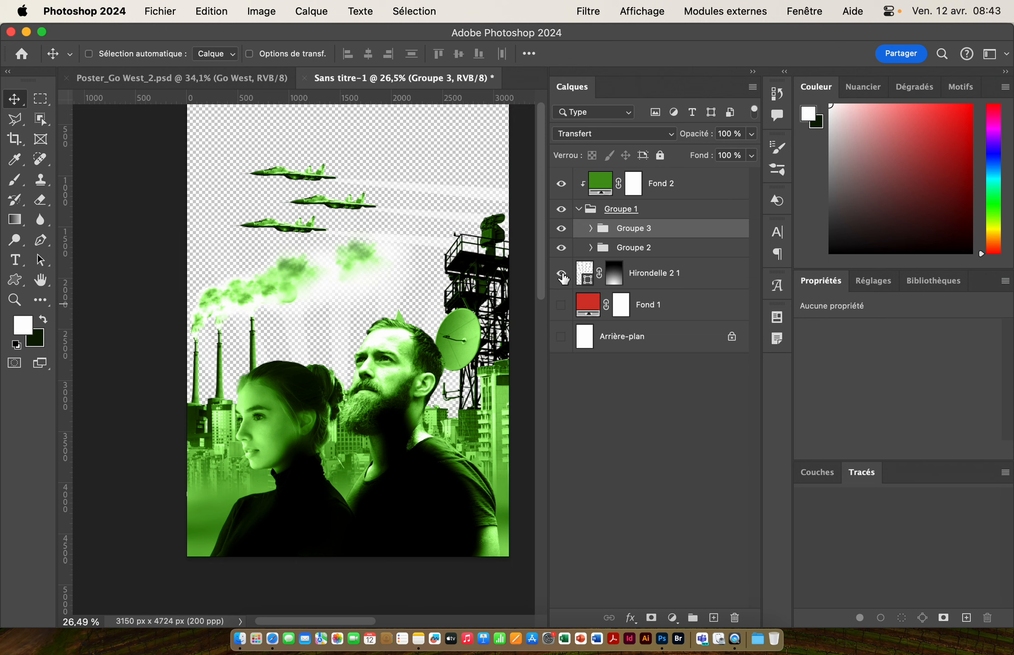
click(561, 274)
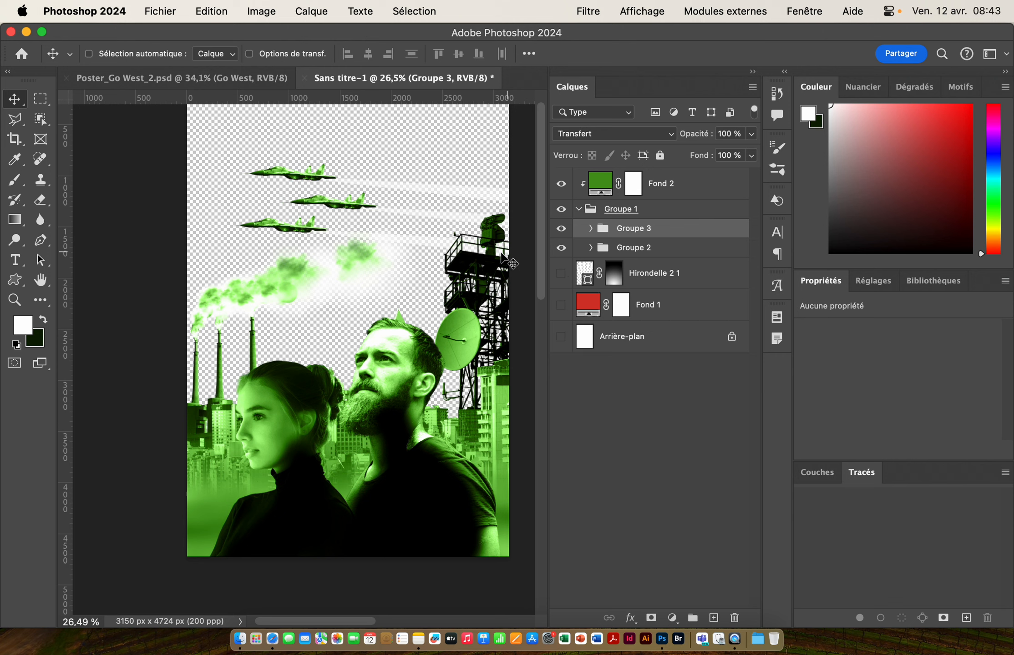
Stamp the visible layers into a new layer placed directly below Groupe 1, and show Hirondelle 2 1, Fond 1 and Arrière-plan again
click(697, 186)
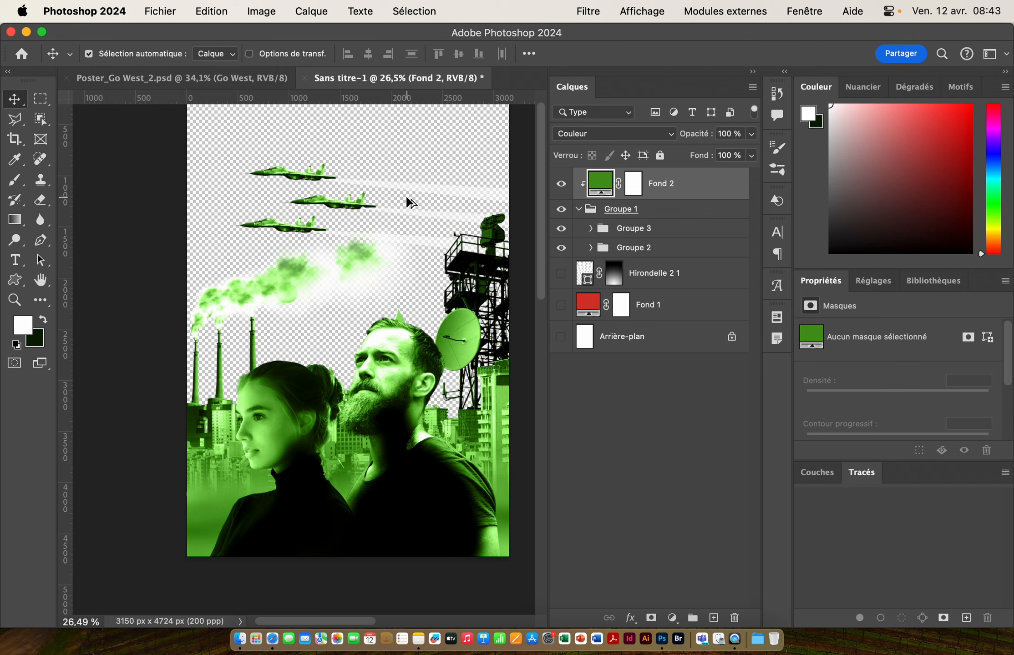
key(super+alt+shift+e)
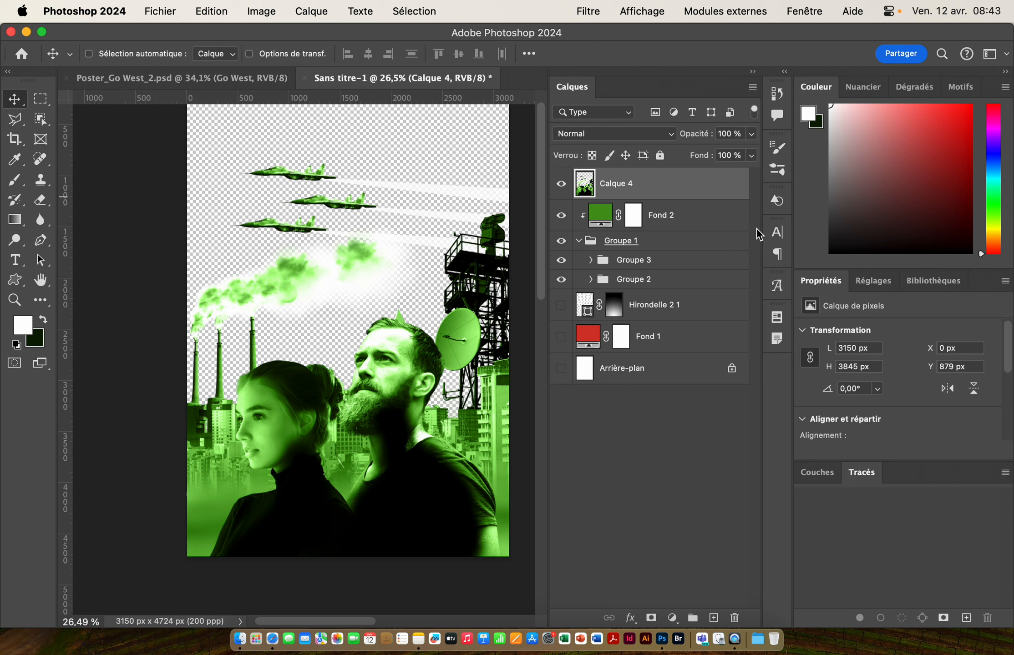
drag(674, 186, 671, 296)
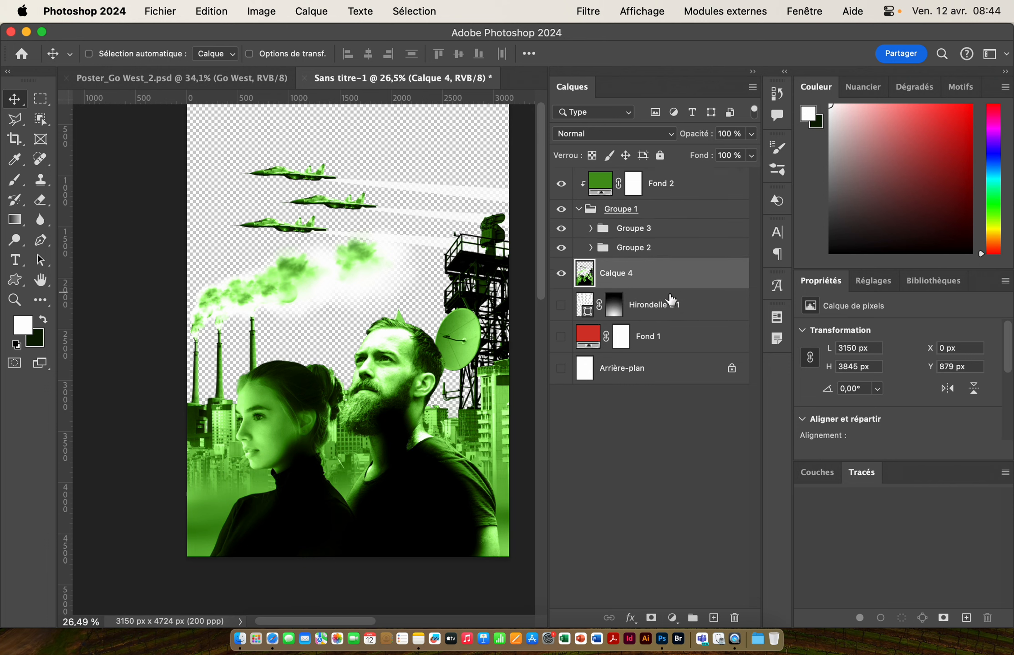
drag(561, 337, 562, 309)
click(561, 369)
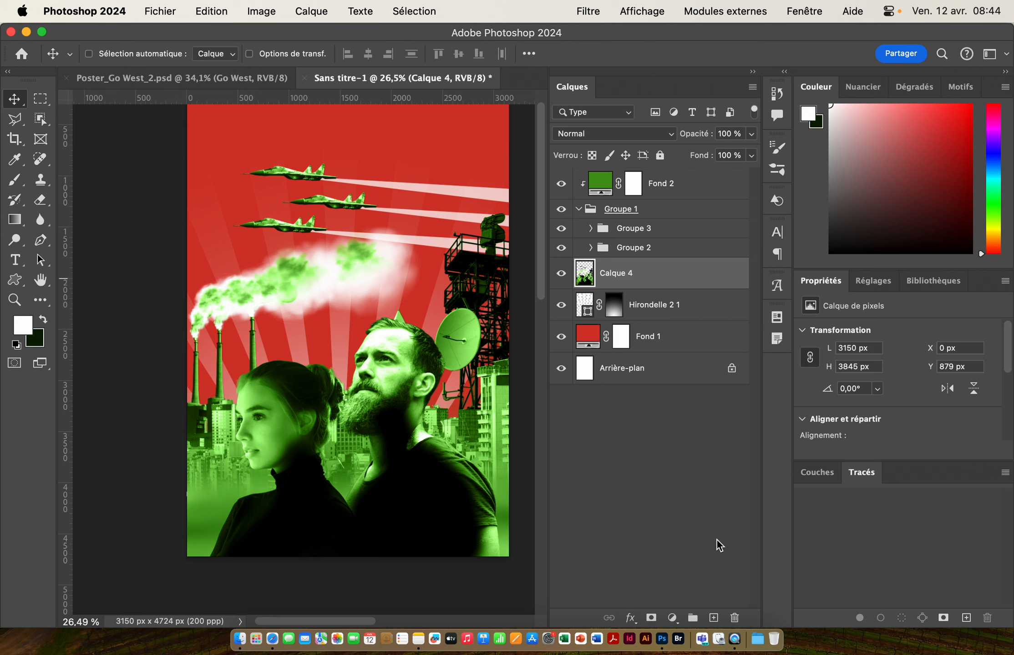
Add a new layer filled with the white foreground colour at 100% opacity and place it beneath Calque 4
click(713, 618)
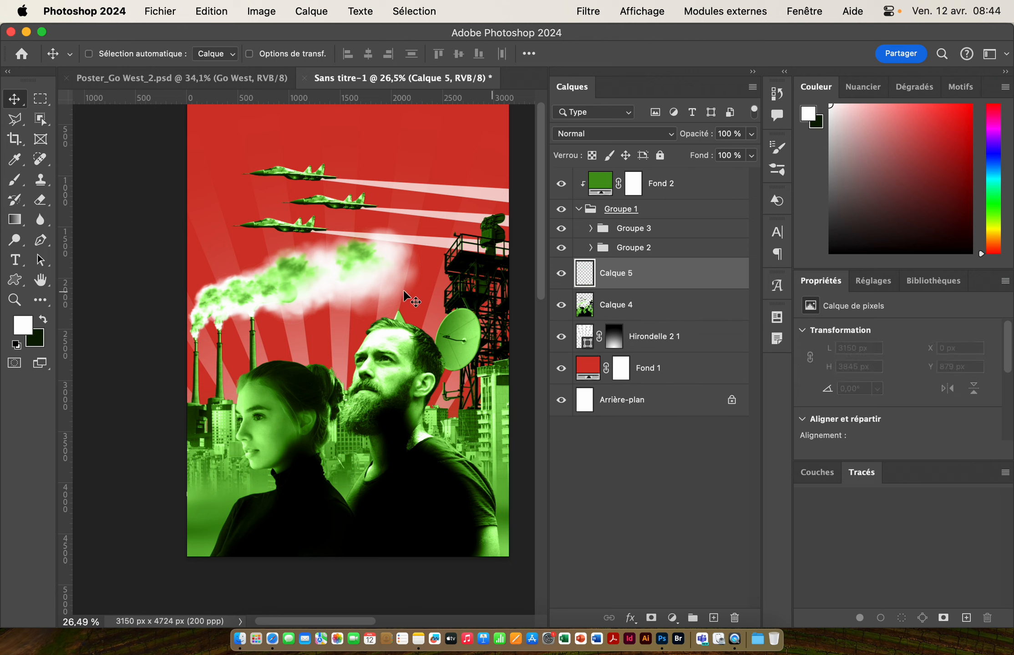
click(216, 14)
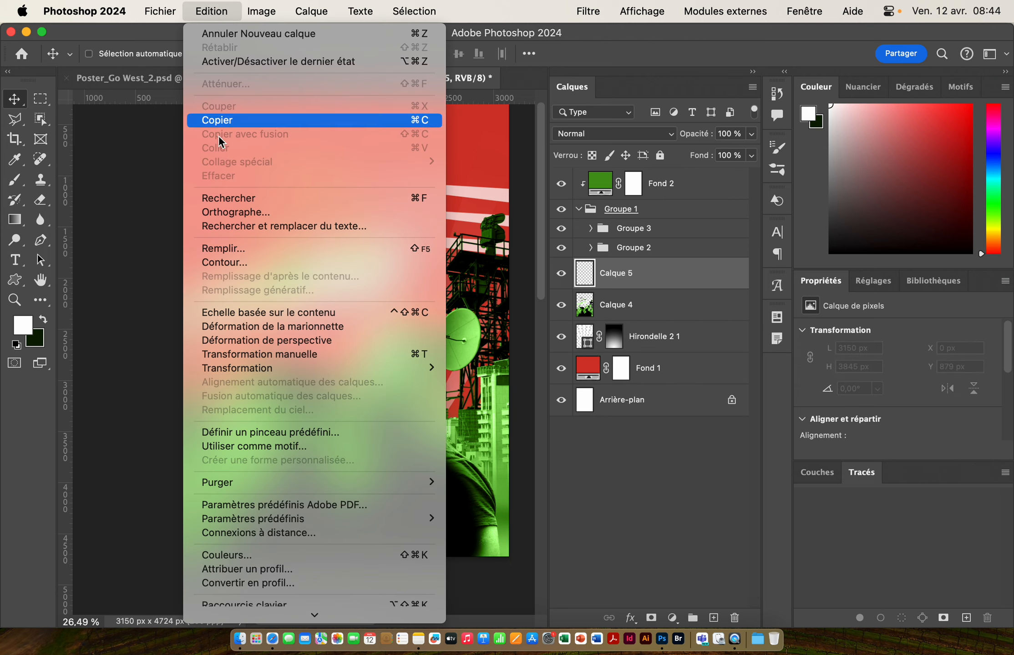
click(242, 247)
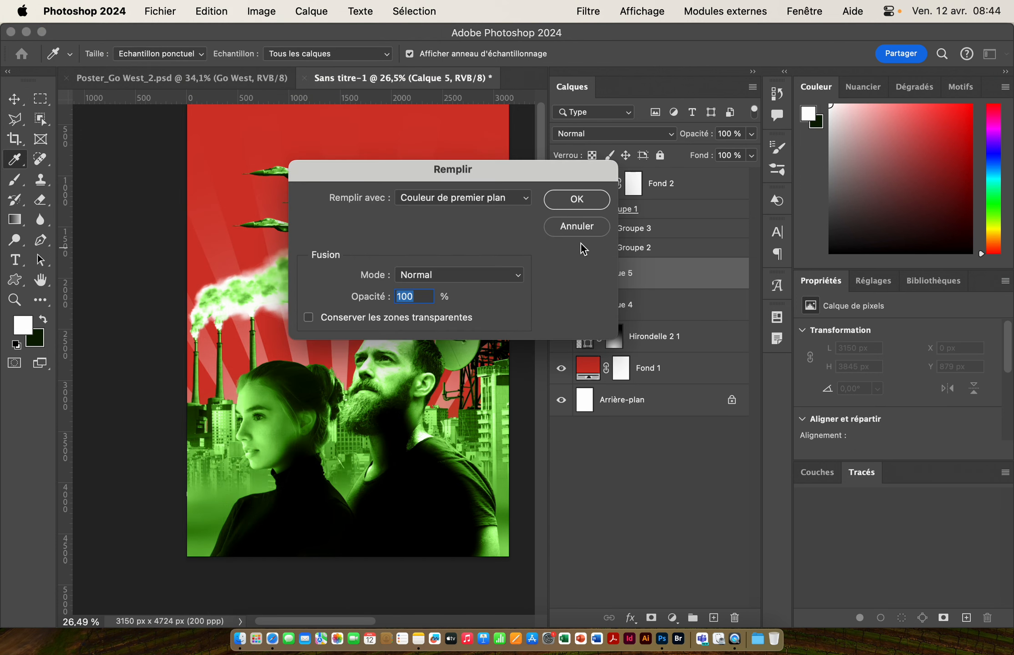
click(577, 200)
drag(651, 279, 645, 311)
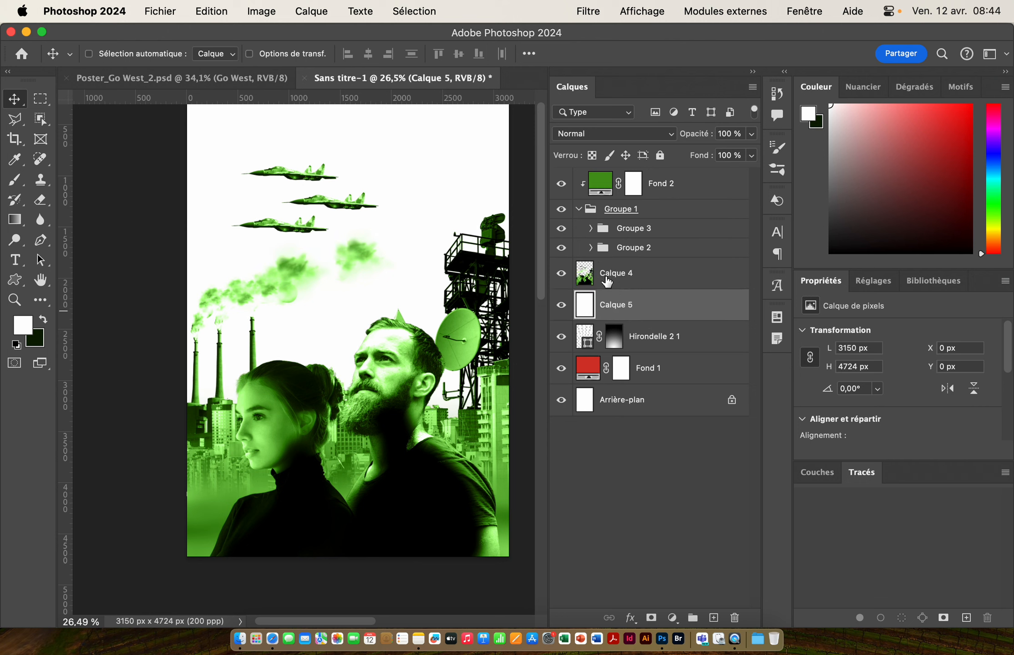
Merge the stamped layer Calque 4 with the white layer Calque 5 into a single layer
click(630, 275)
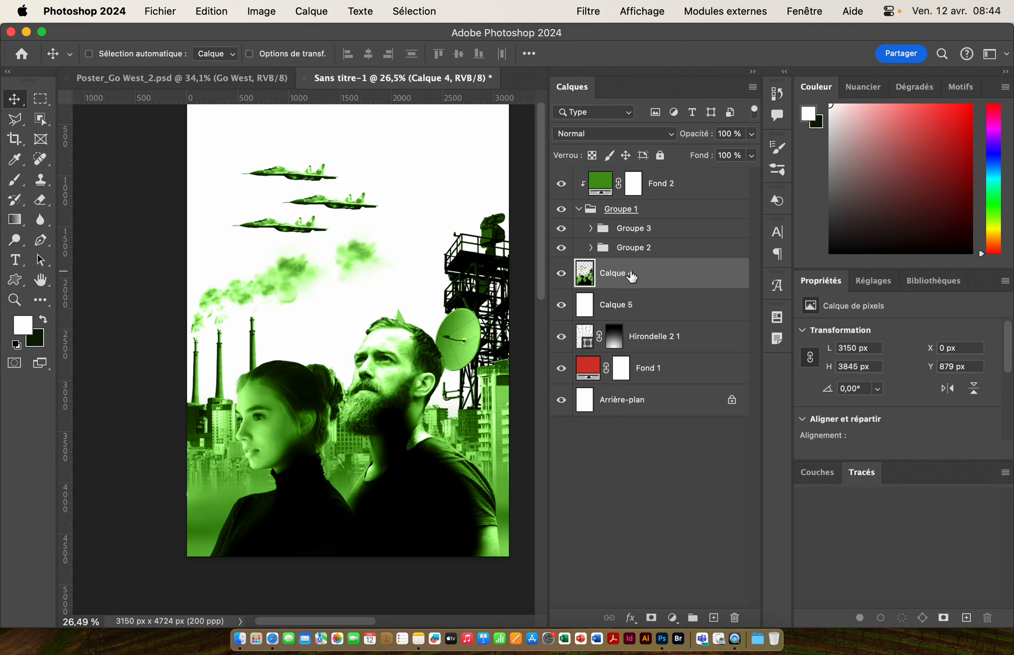
shift+click(641, 309)
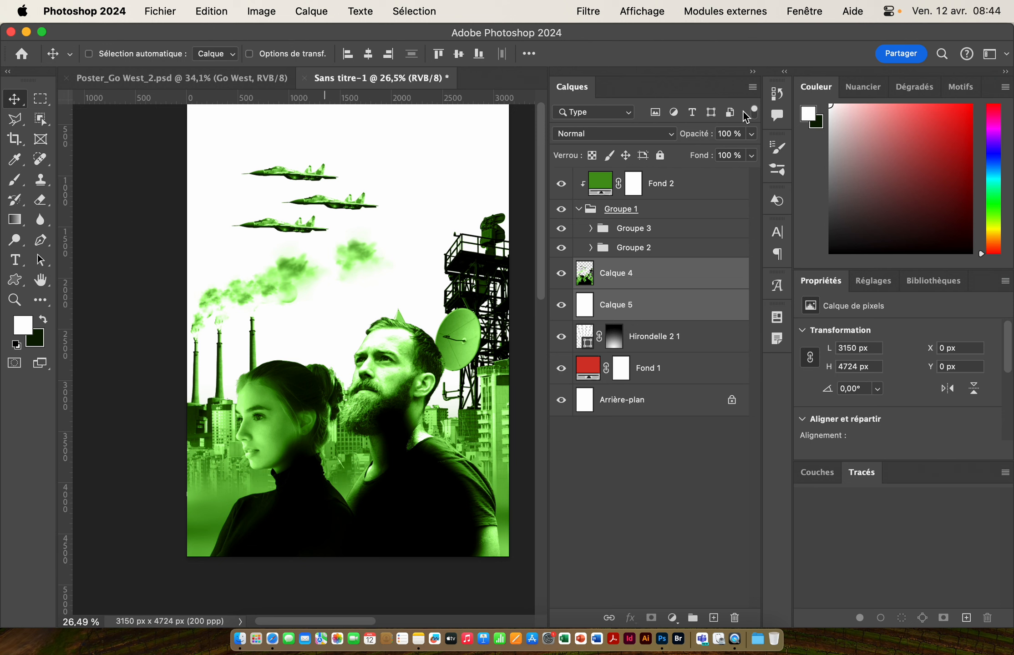
click(754, 89)
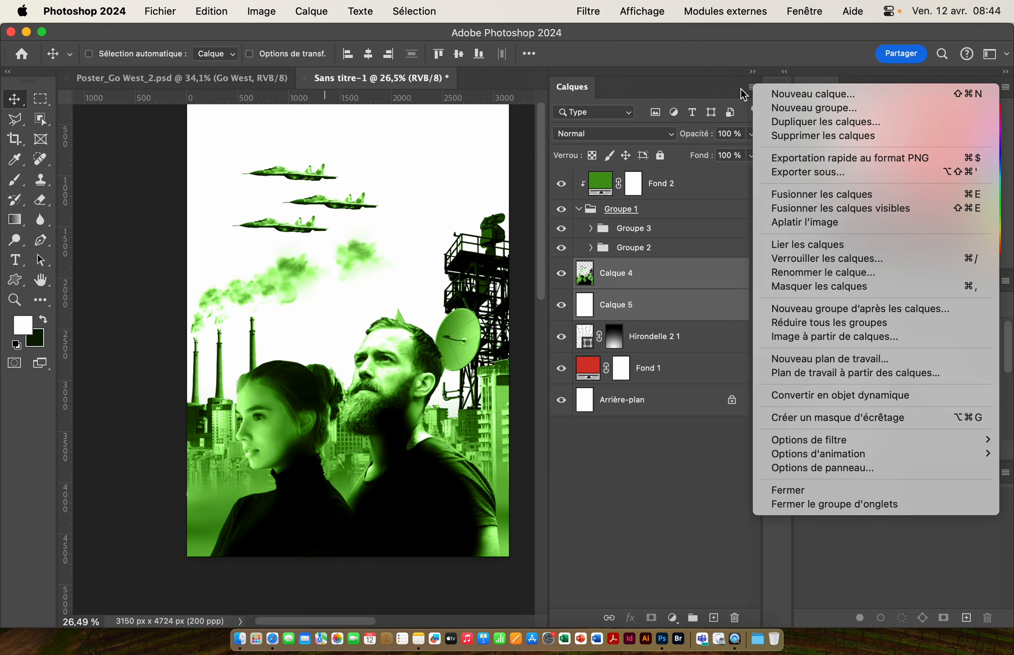
mouse_move(905, 440)
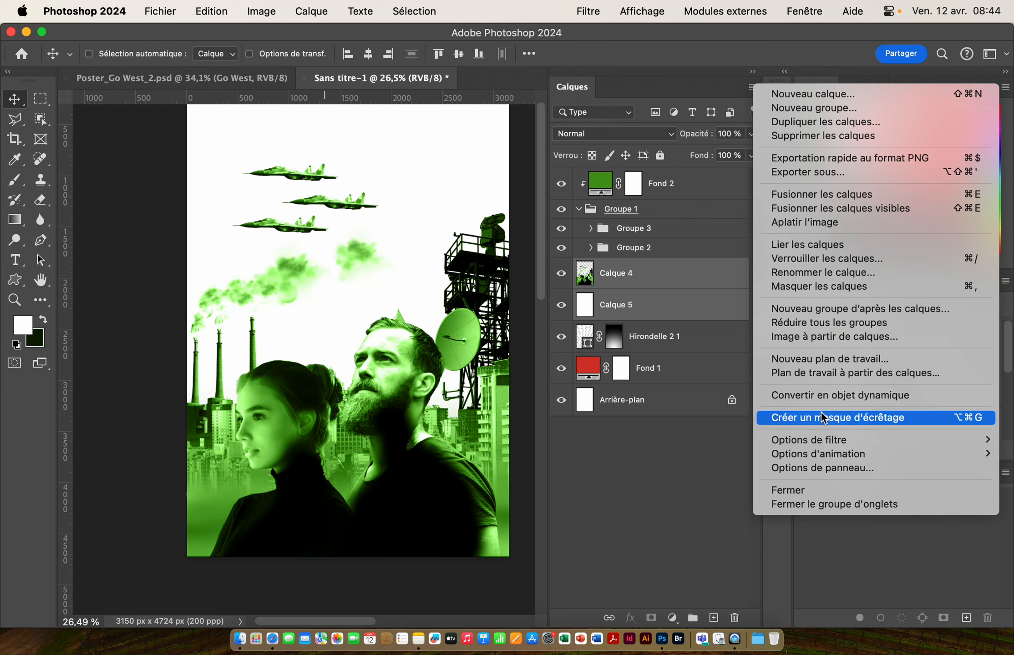
click(667, 465)
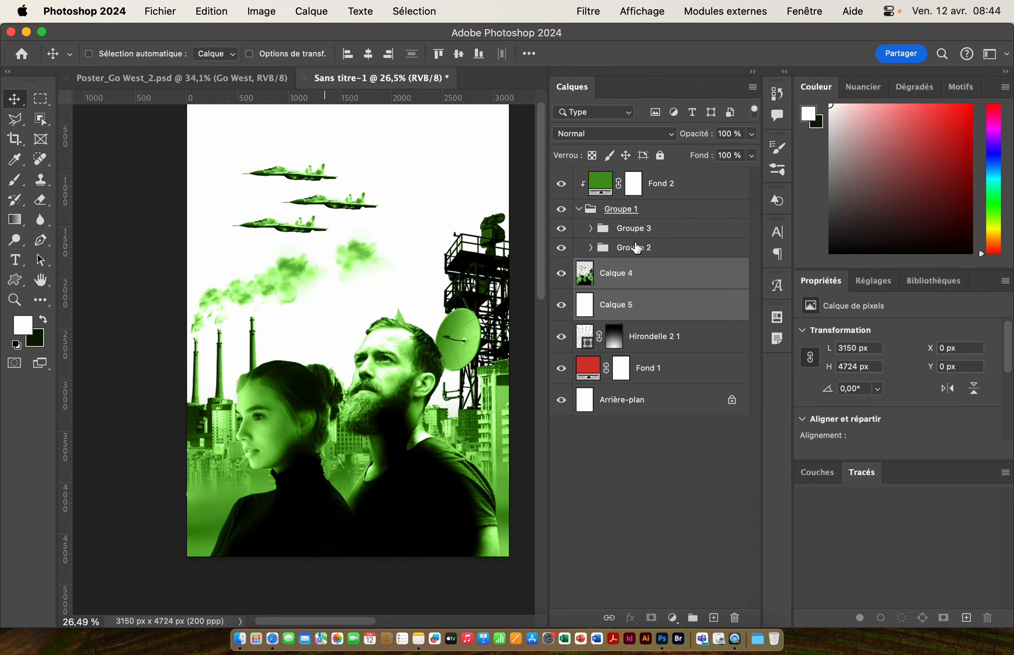
click(754, 87)
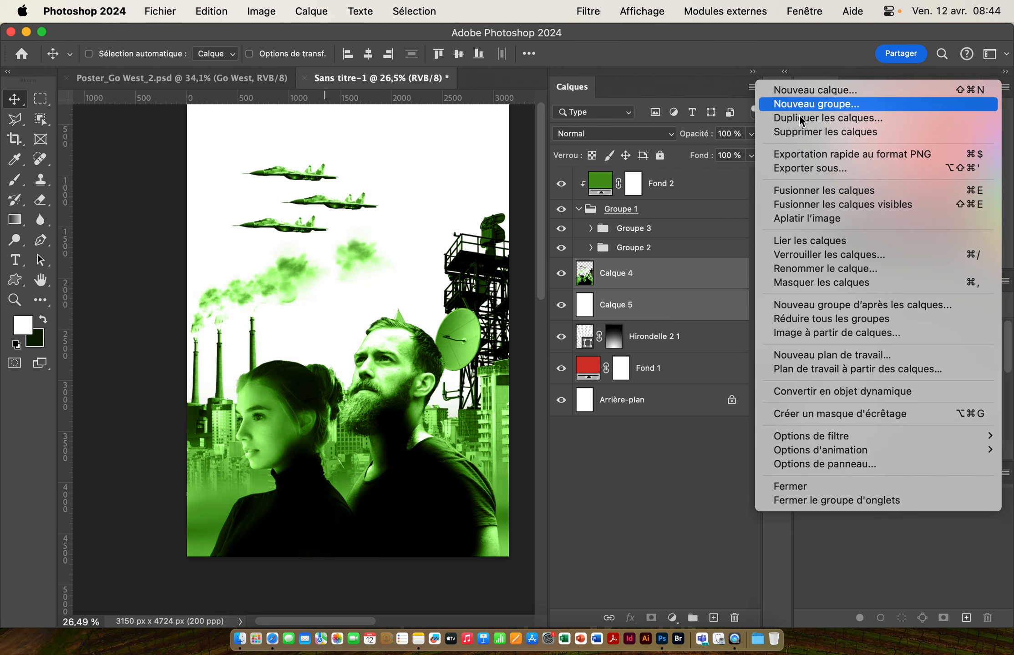
click(884, 198)
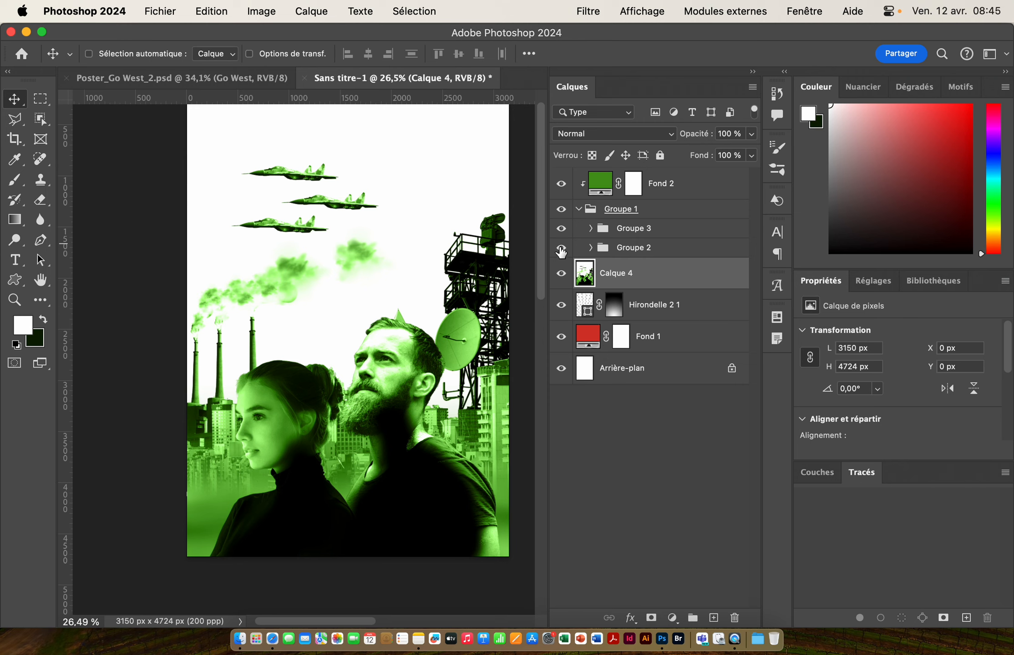
Convert the merged layer Calque 4 to black and white with the default Noir et blanc settings
click(262, 14)
mouse_move(280, 58)
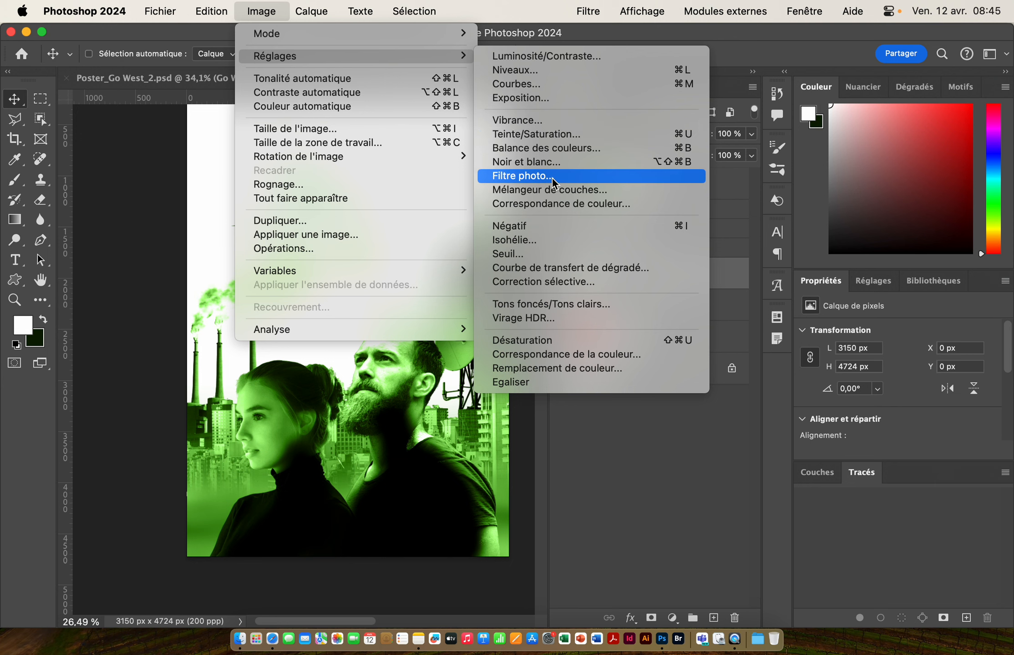
click(544, 171)
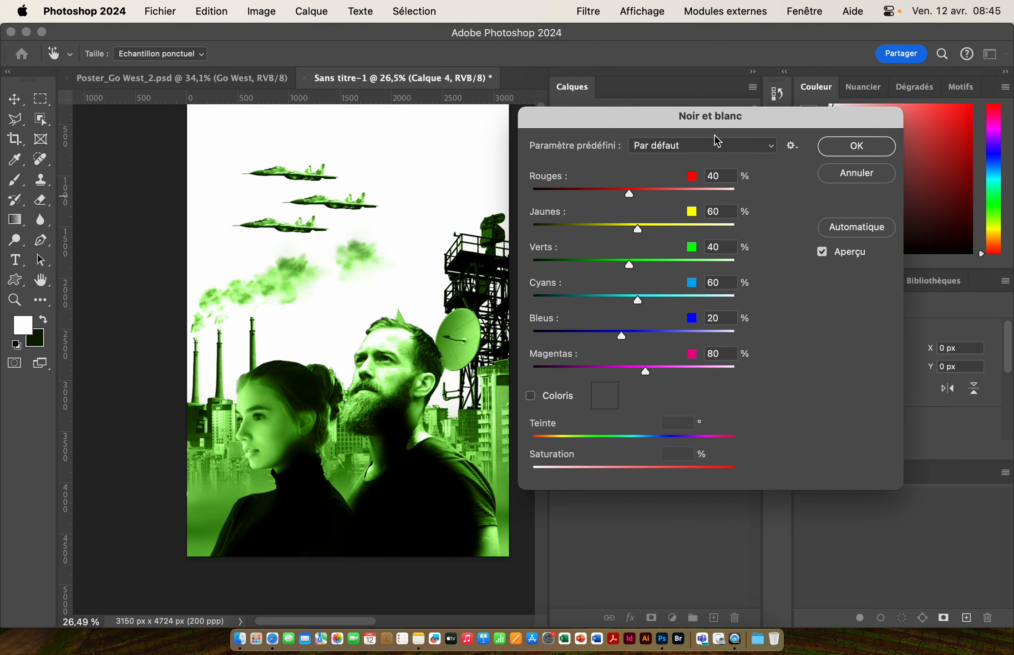
click(835, 150)
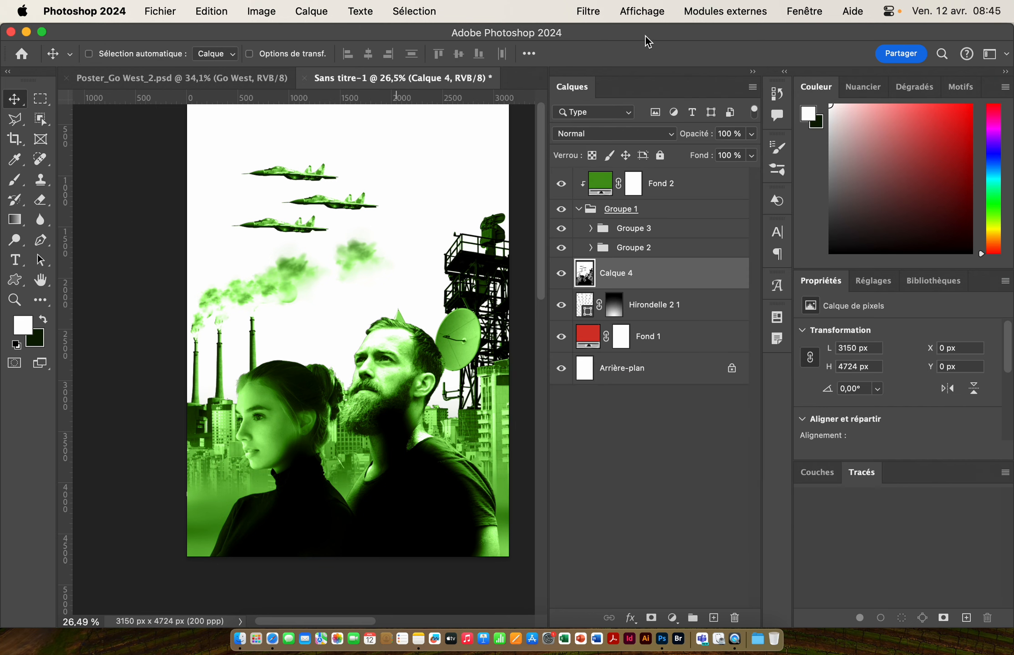
Move the black-and-white layer Calque 4 to the top of the layer stack, above Fond 2
click(588, 19)
click(587, 12)
drag(683, 276, 677, 173)
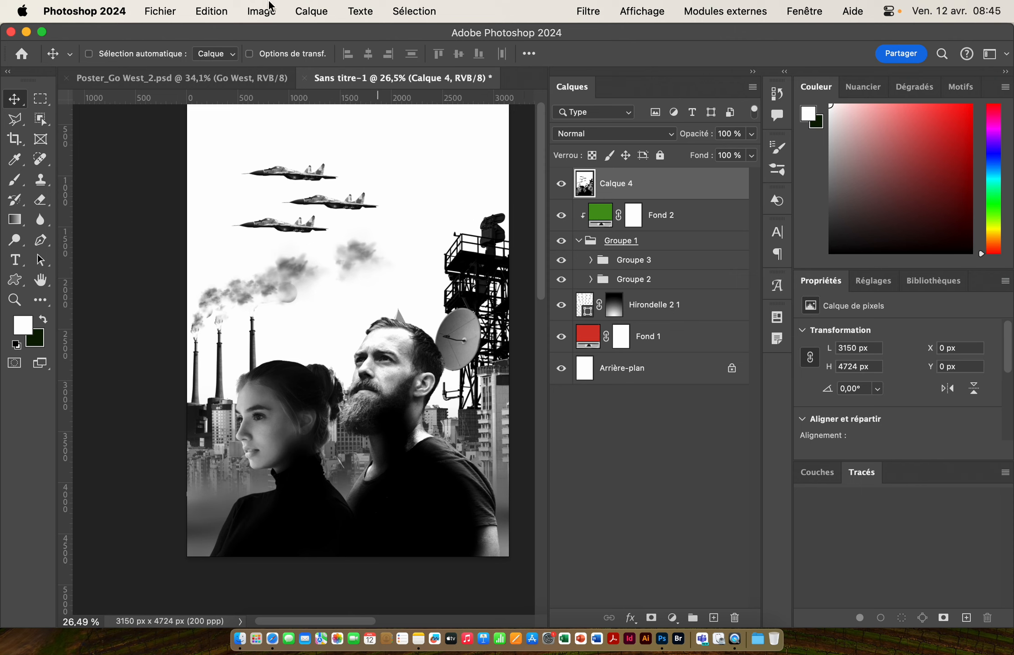
Apply the Demi-teintes couleur filter to Calque 4 with a maximum radius of 20 pixels and a screen angle of 45 degrees
click(587, 12)
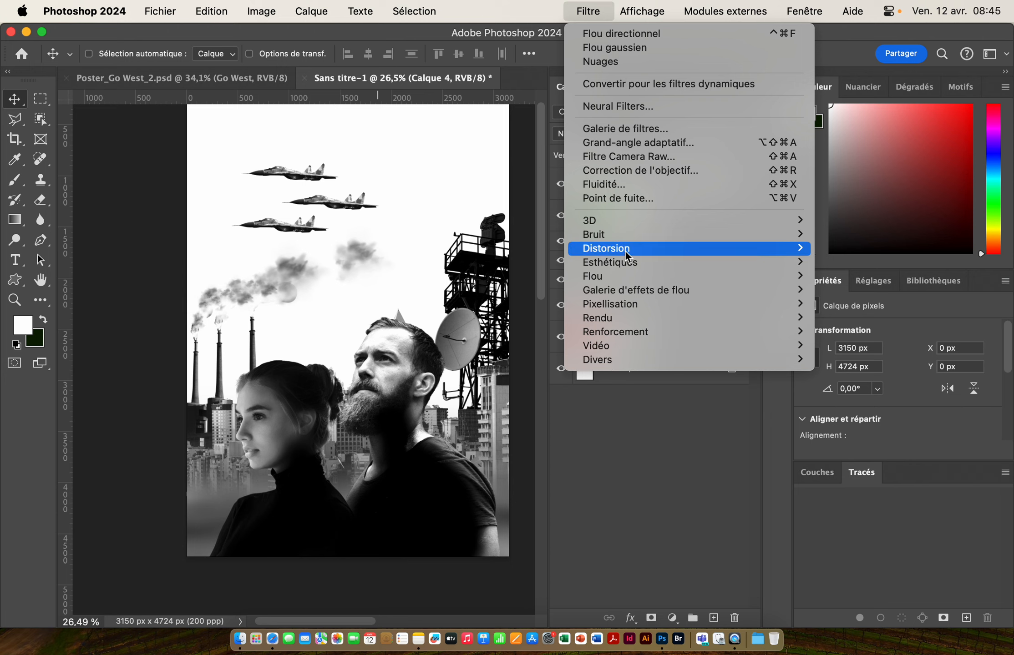
mouse_move(632, 308)
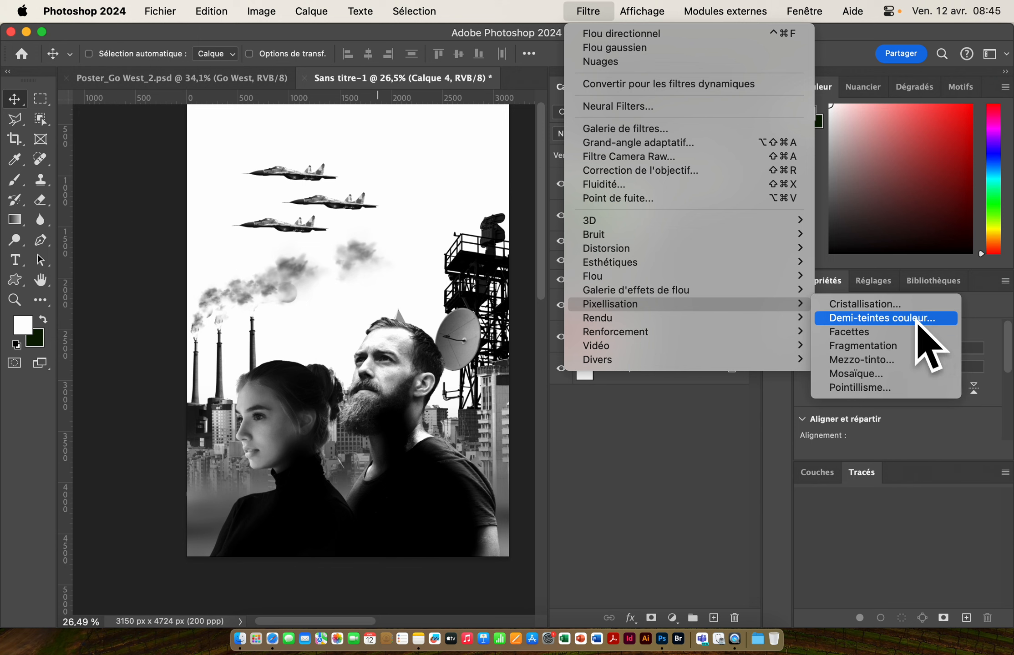
click(927, 324)
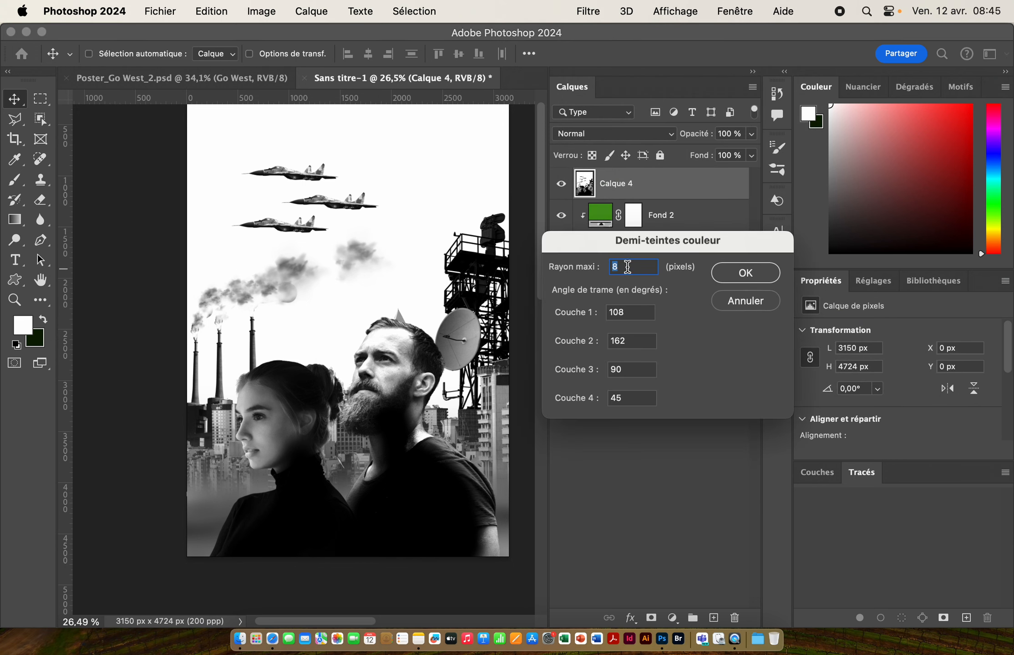
text(20)
key(Tab)
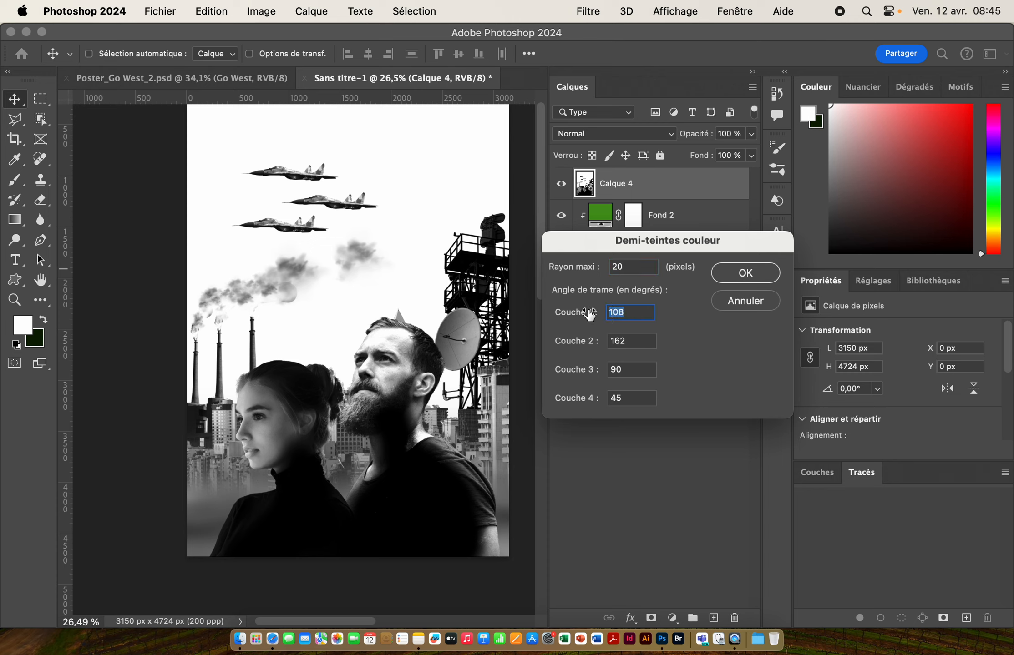
text(45)
click(744, 273)
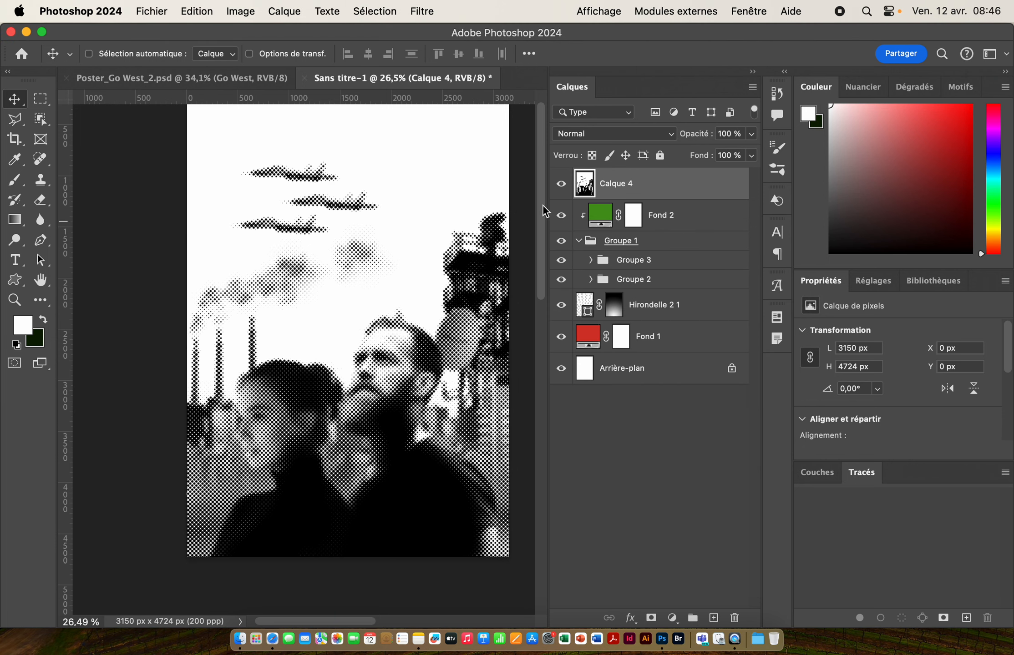
Set the blending mode of Calque 4 to Incrustation and move the layer inside Groupe 1, below Groupe 2
click(615, 136)
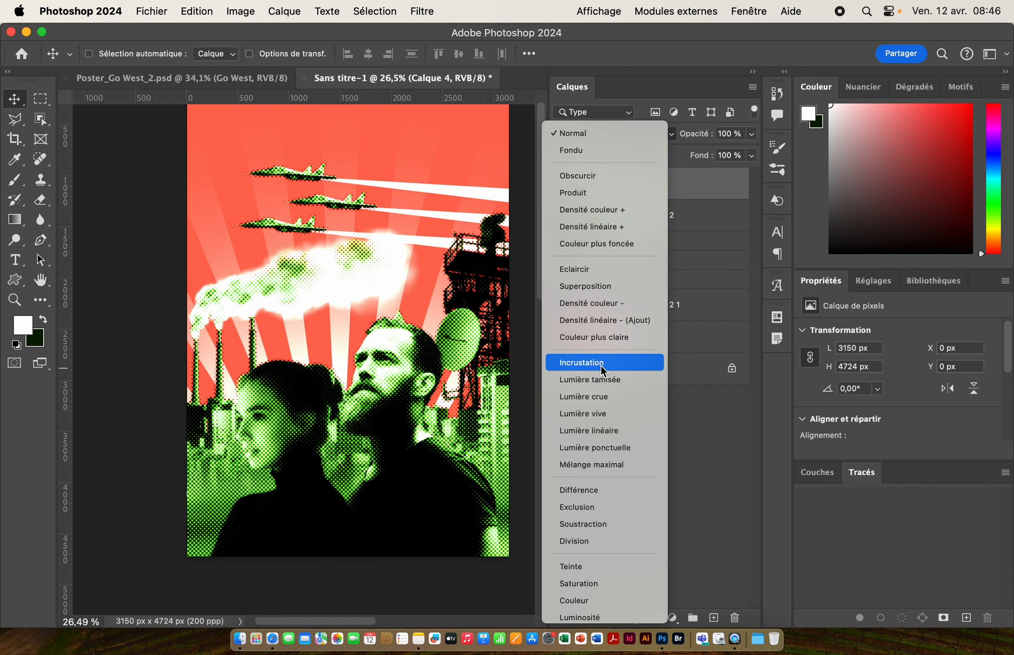
click(600, 364)
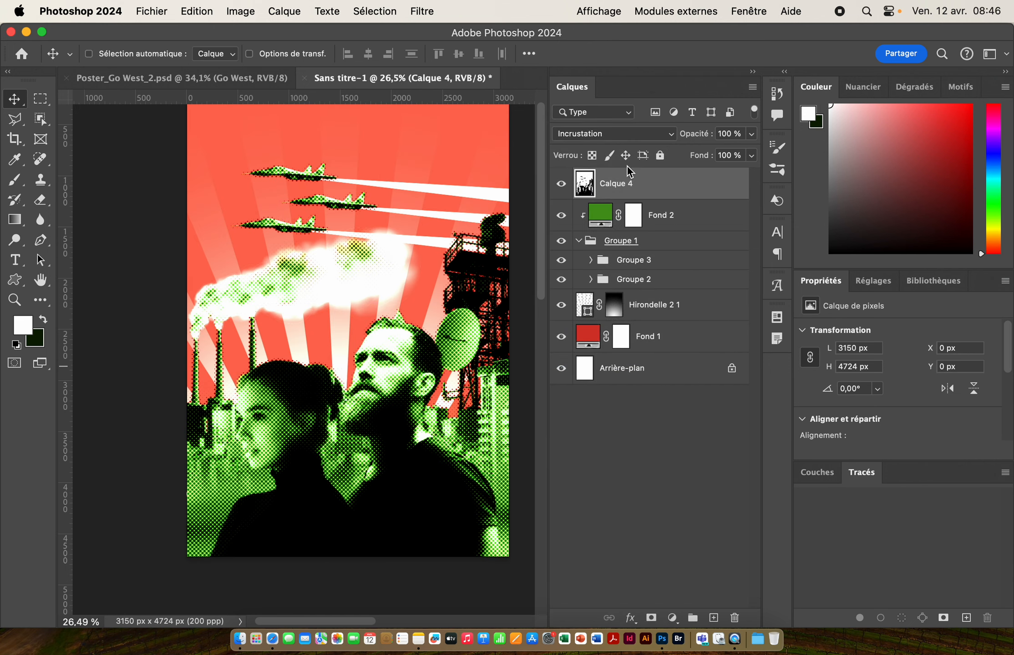
drag(666, 182, 672, 291)
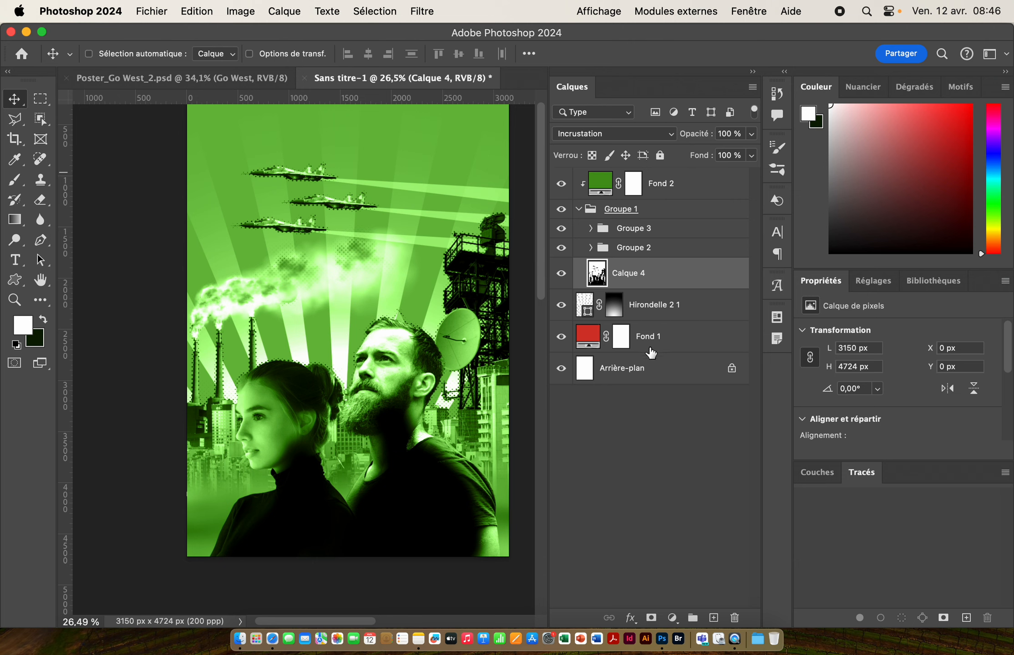
Release the green fill layer Fond 2 from its clipping to Groupe 1, and clip it to the group again
click(580, 209)
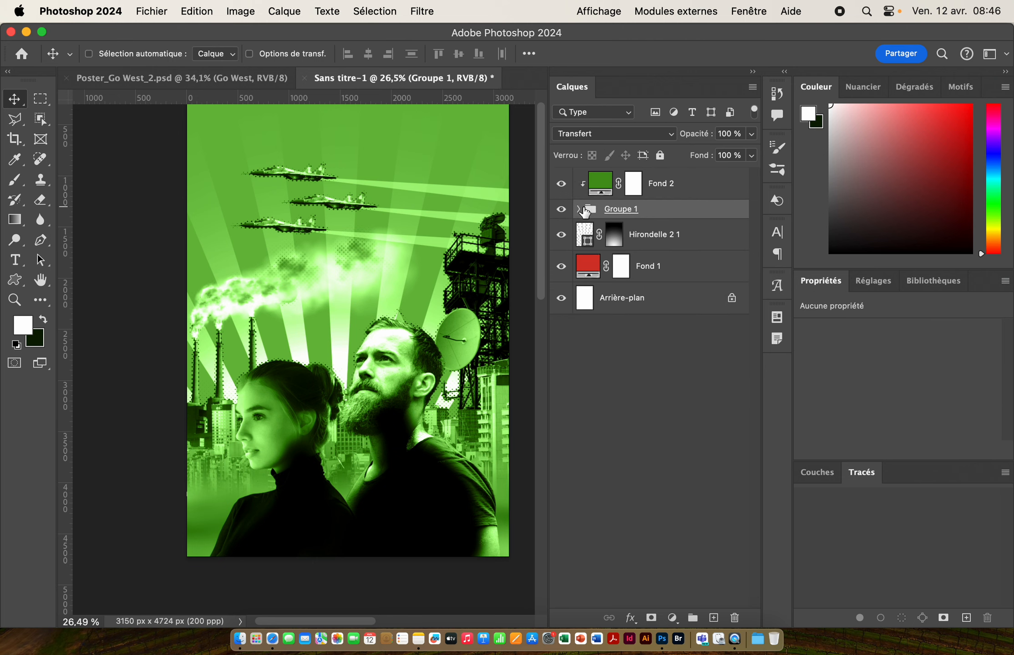
alt+click(650, 198)
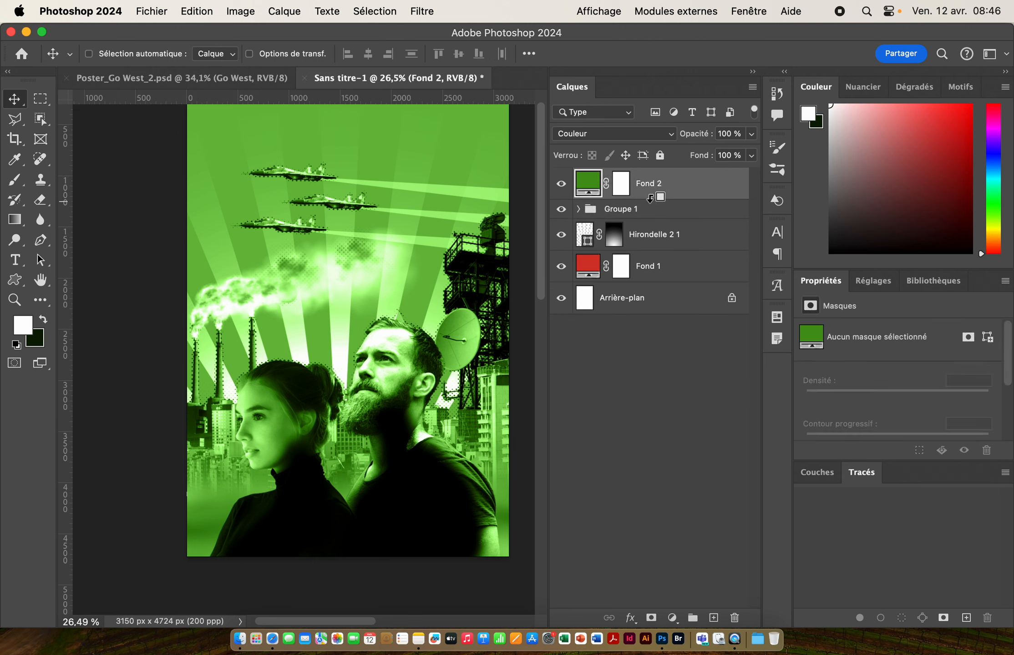
alt+click(650, 198)
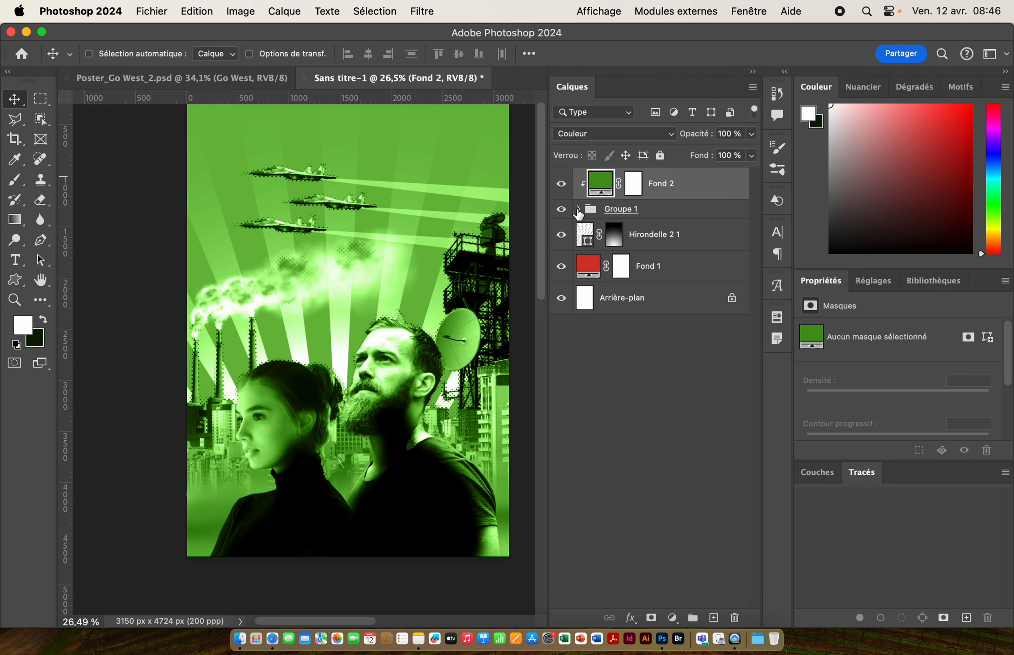
Move Fond 2 inside Groupe 1, directly above Groupe 3, and clip it to Groupe 3
click(578, 210)
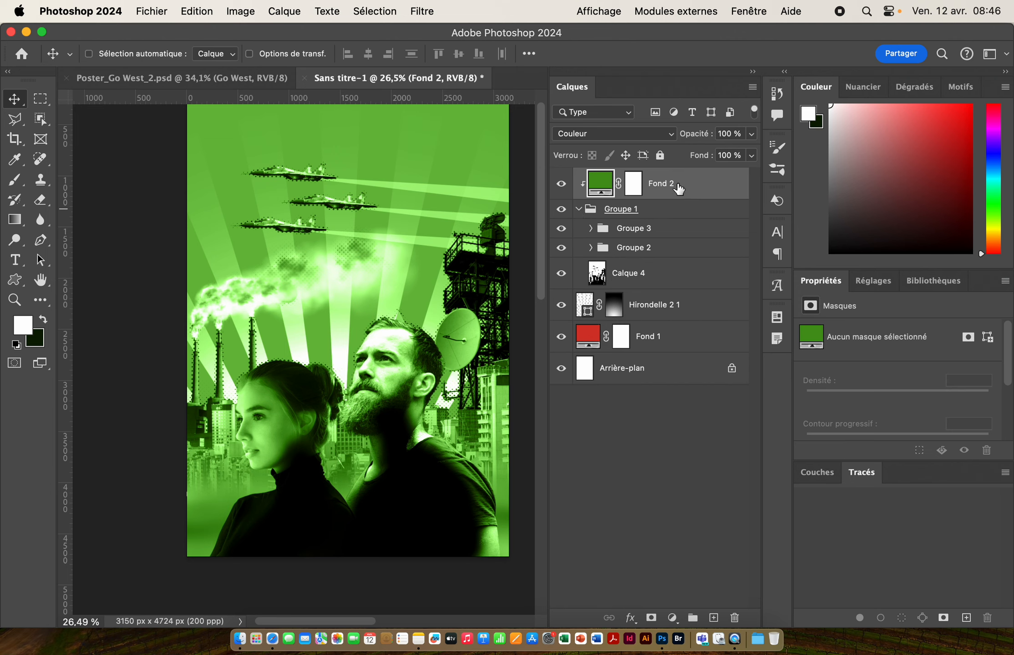
drag(678, 189, 666, 223)
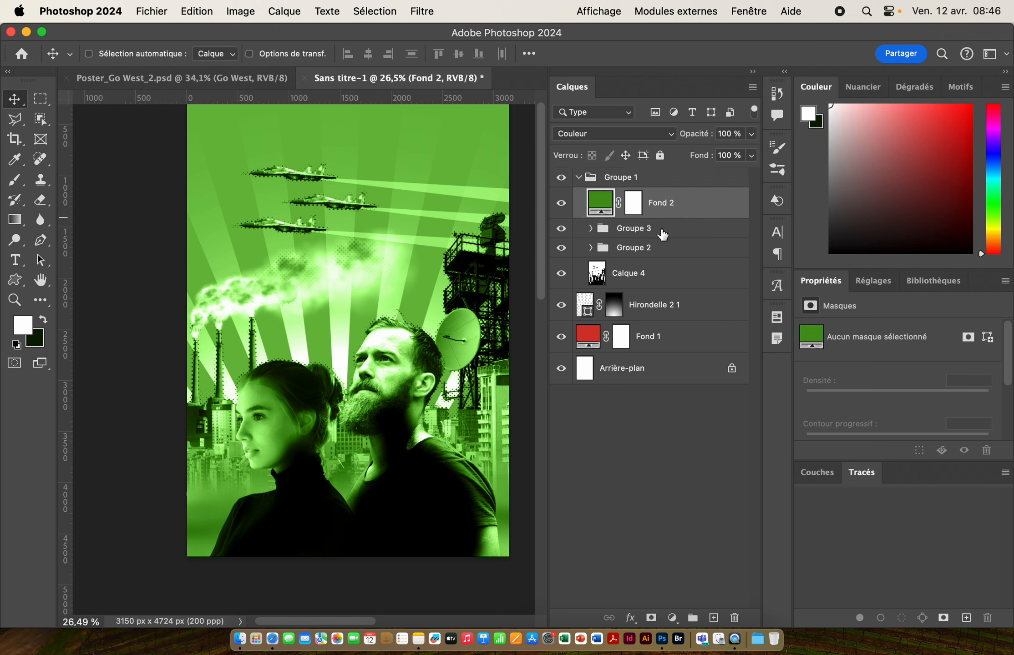
alt+click(659, 219)
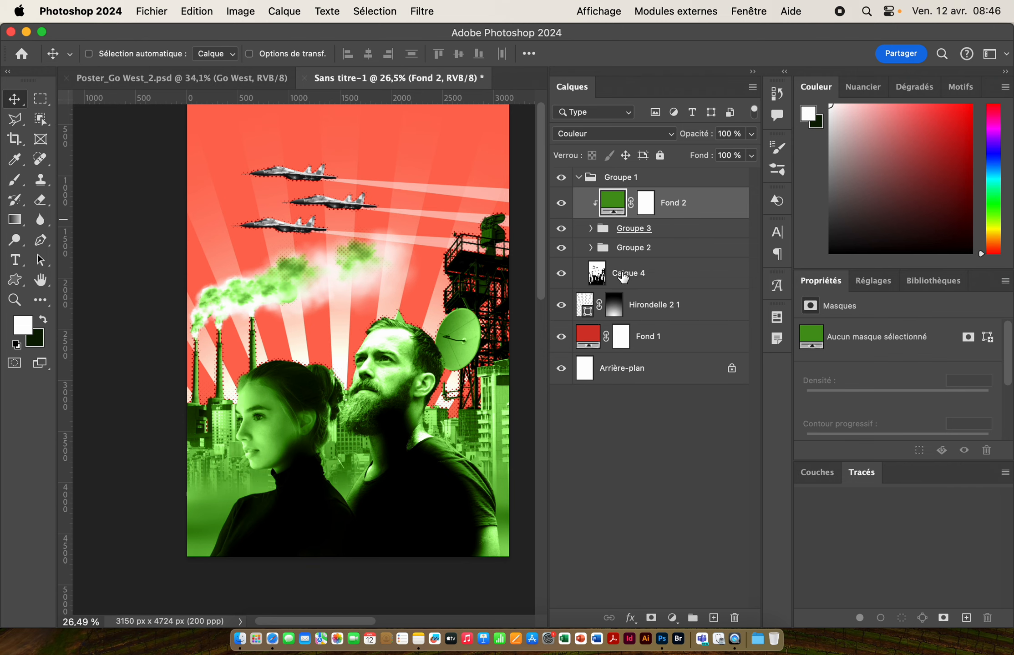
Compare the poster with Calque 4 hidden and shown, examining the halftone dots around the jets, smoke and figures
drag(298, 261, 376, 271)
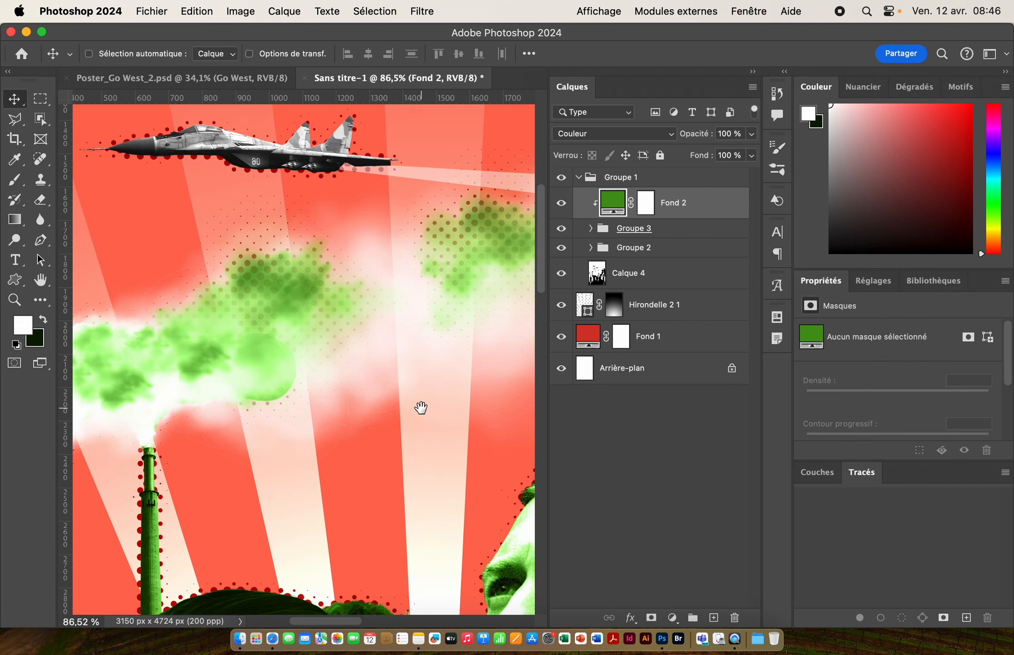
scroll(422, 410, up, 5)
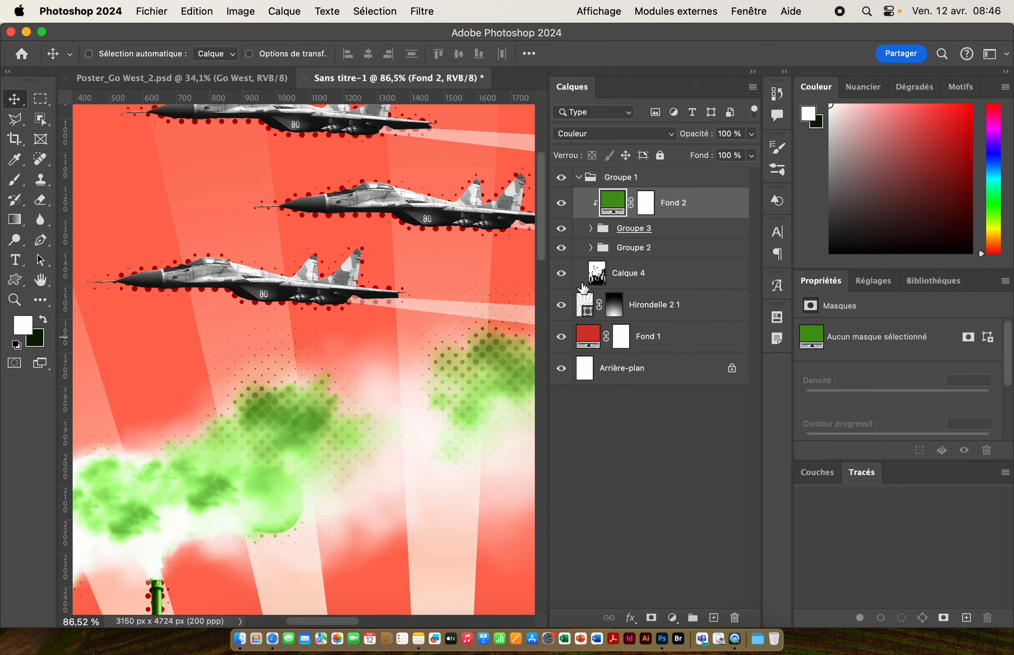
click(561, 273)
click(561, 273)
click(561, 274)
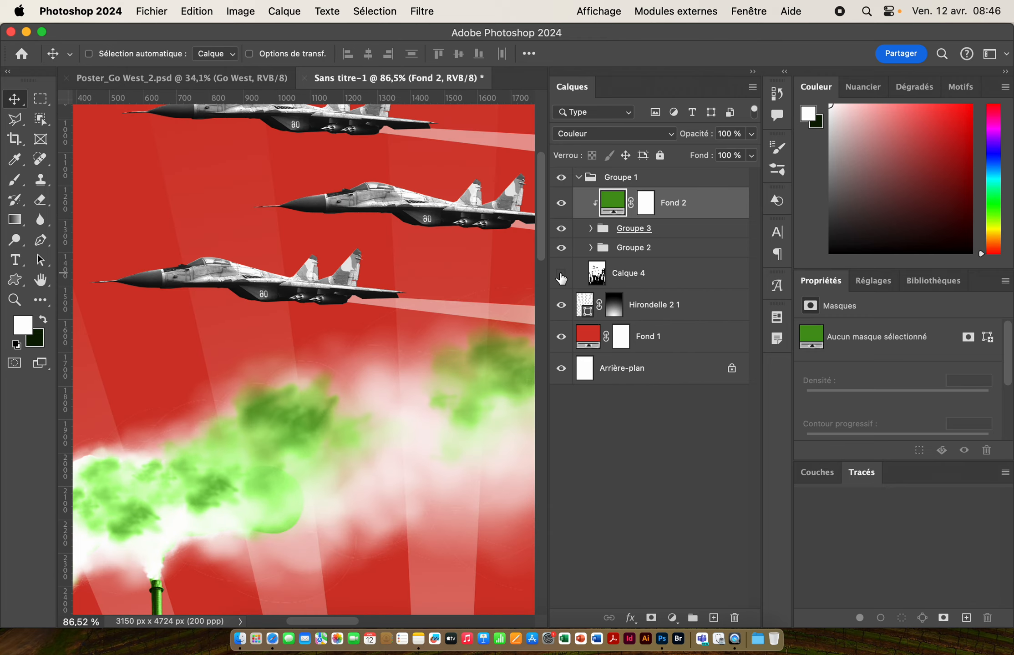
click(561, 273)
drag(362, 306, 310, 307)
drag(350, 427, 328, 243)
drag(361, 300, 403, 303)
scroll(402, 386, down, 5)
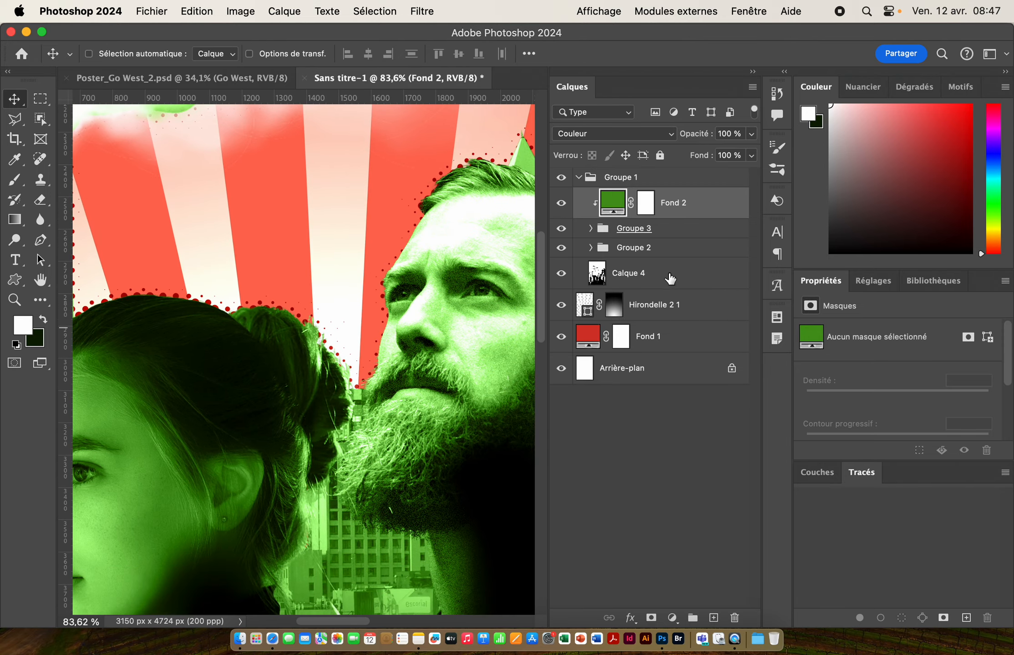
Move Calque 4 between Fond 2 and Groupe 3 so that it is clipped to Groupe 3
drag(647, 274, 650, 220)
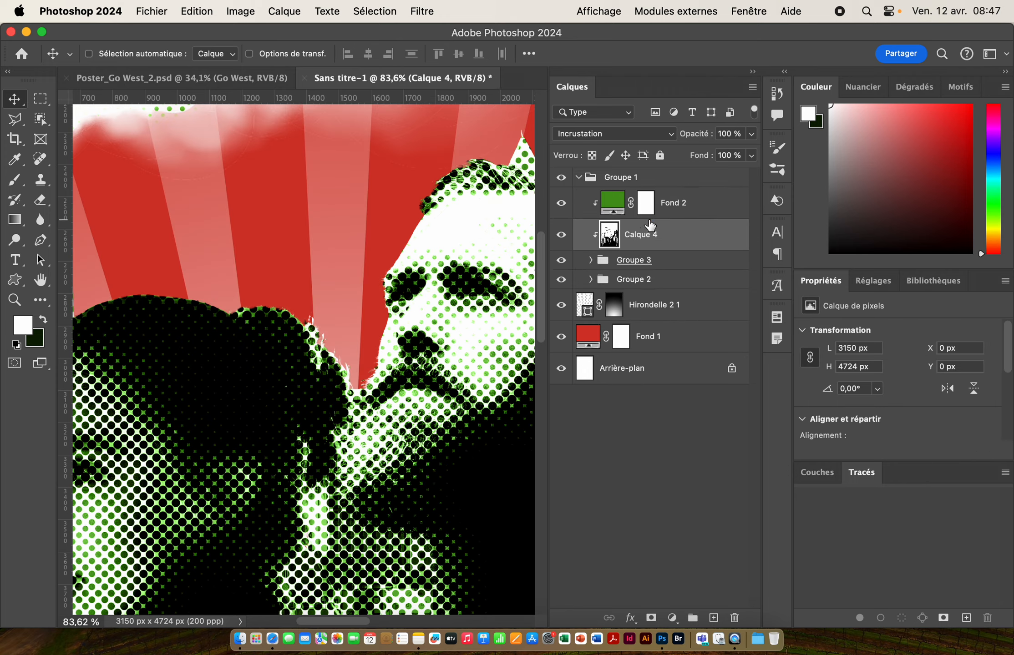
scroll(409, 327, down, 5)
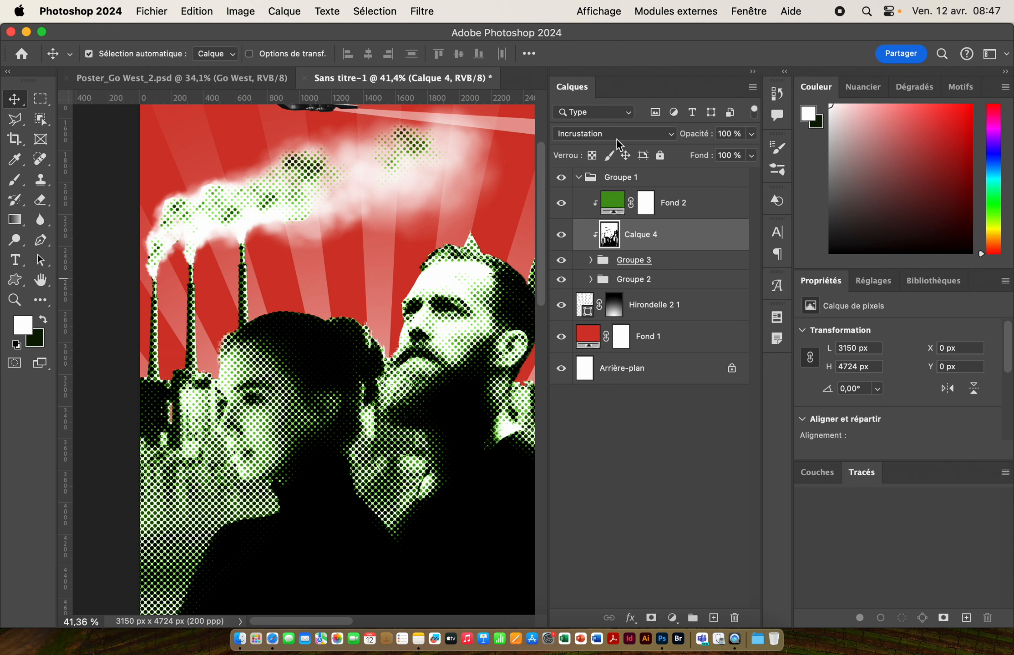
Undo the layer rearrangements, the blending change and the Demi-teintes couleur filter, back to the unfiltered black-and-white Calque 4
key(super+z)
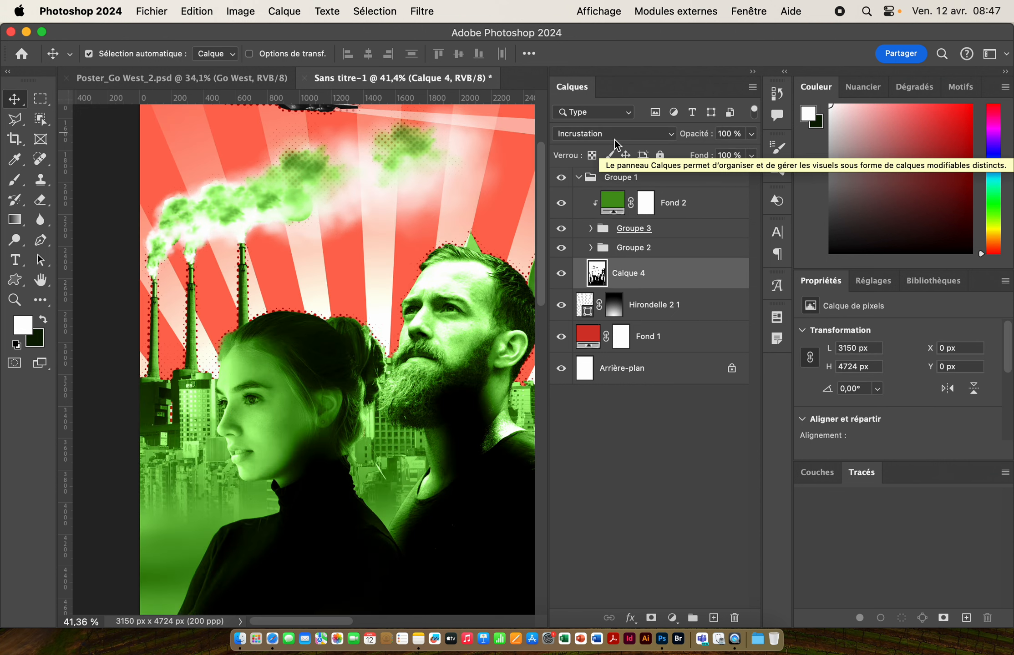
key(super+z)
key(super+z)
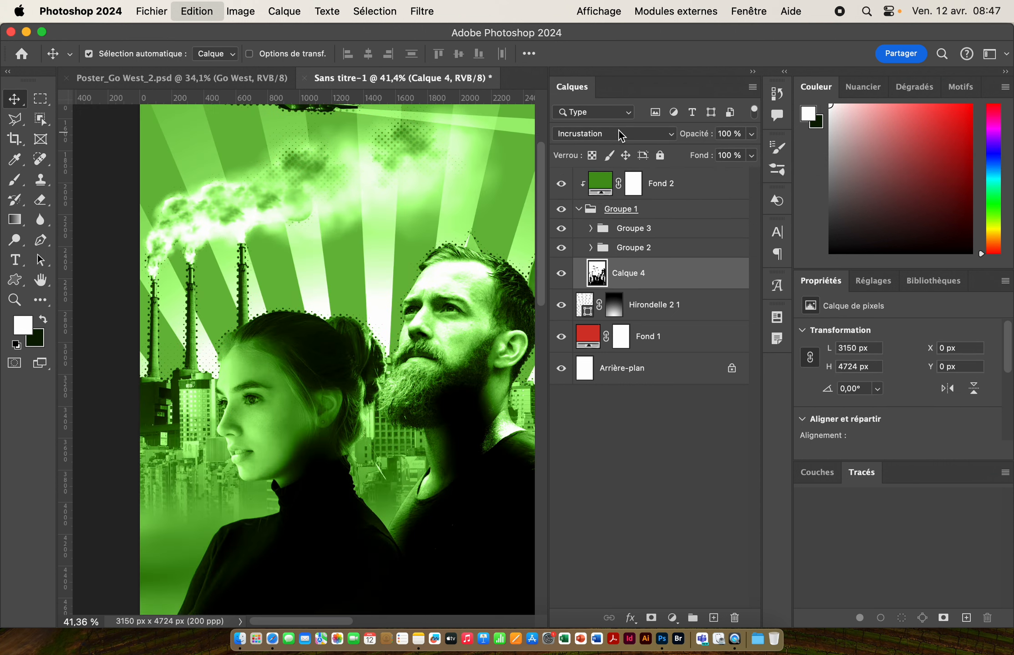
key(super+z)
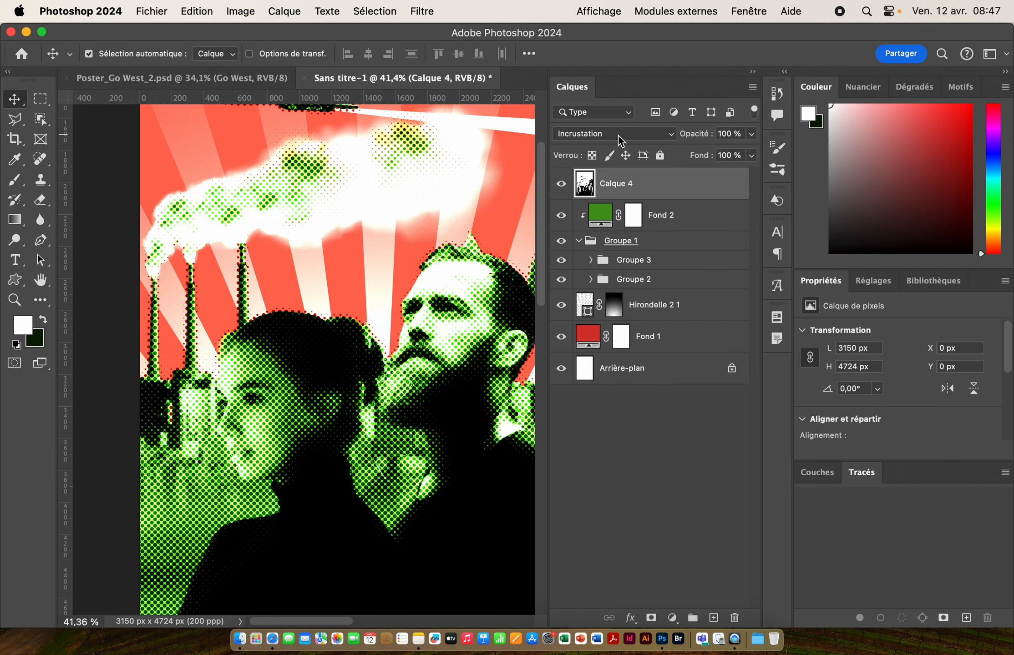
key(super+z)
key(super+z)
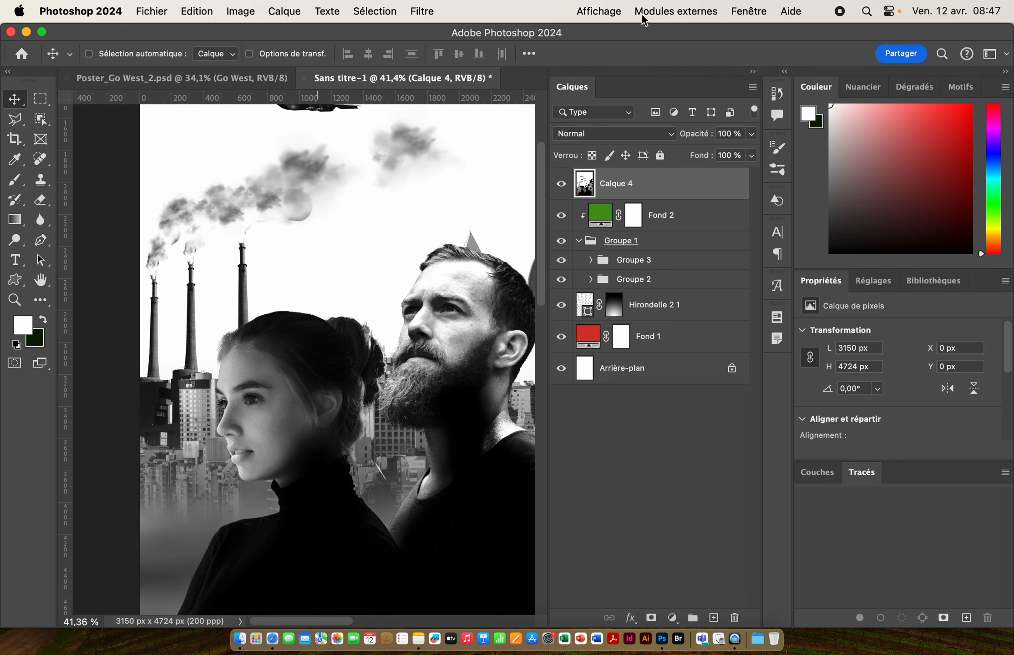
Apply Demi-teintes couleur to Calque 4 with a maximum radius below 20 pixels and 45-degree angles, and set its blending mode to Lumière tamisée
click(423, 14)
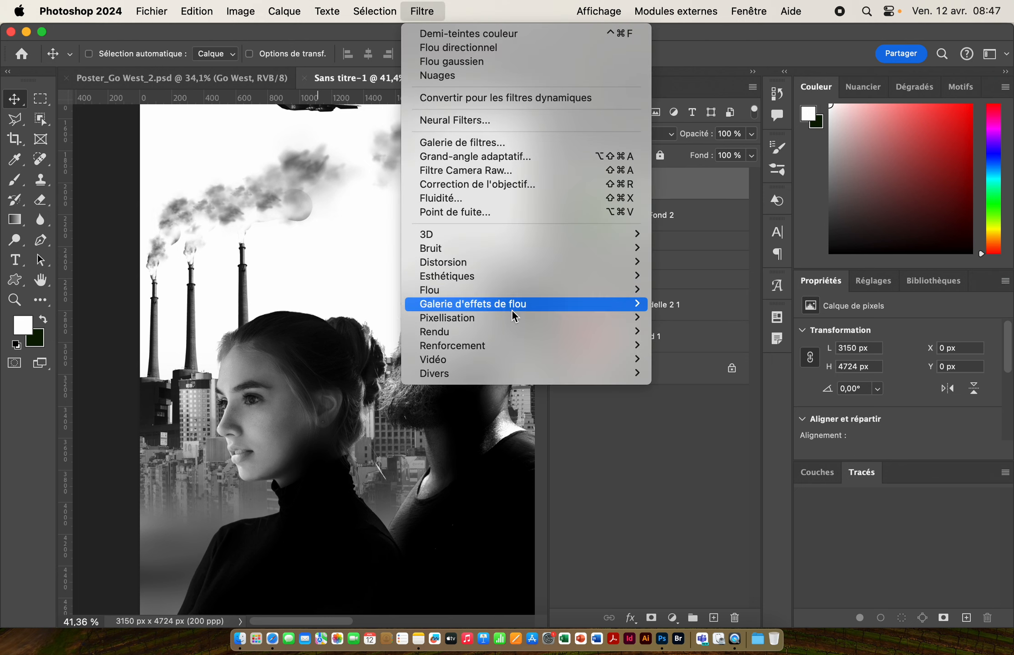
mouse_move(514, 324)
click(769, 336)
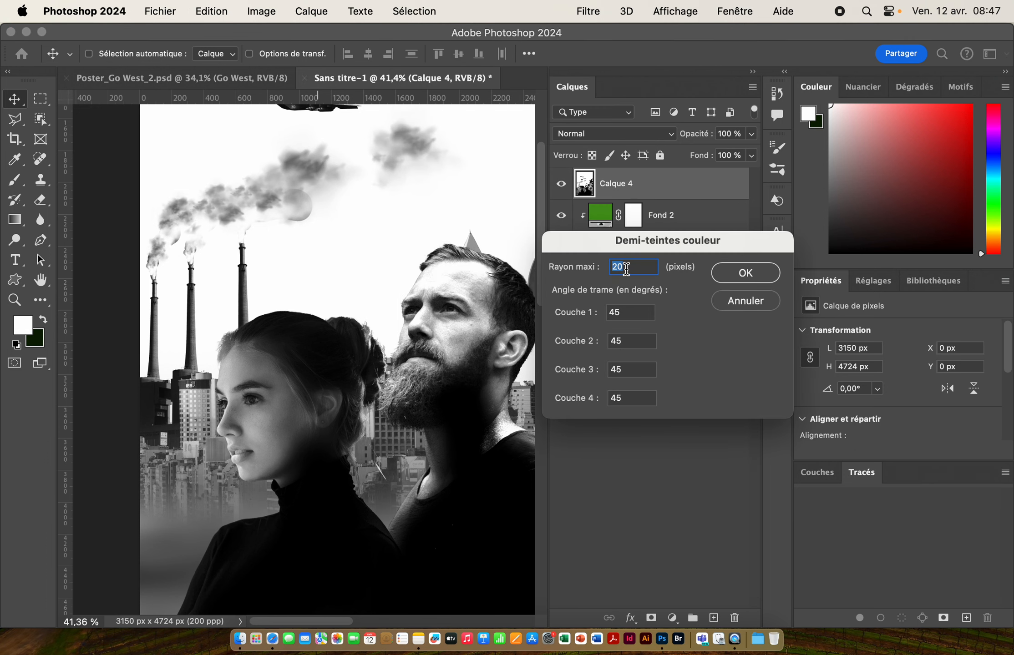
click(745, 273)
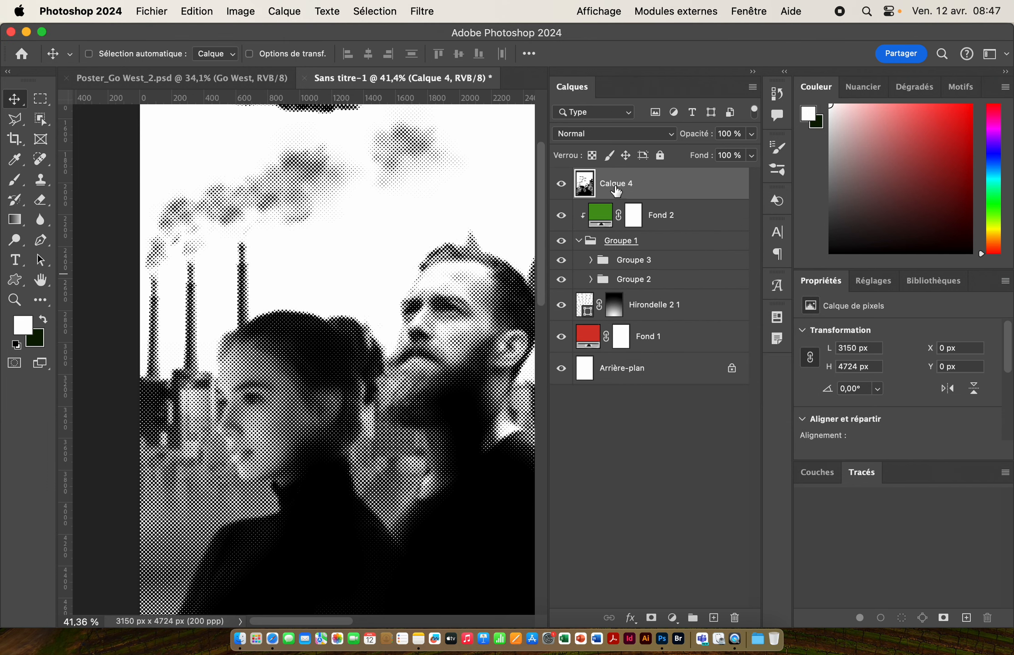
click(592, 132)
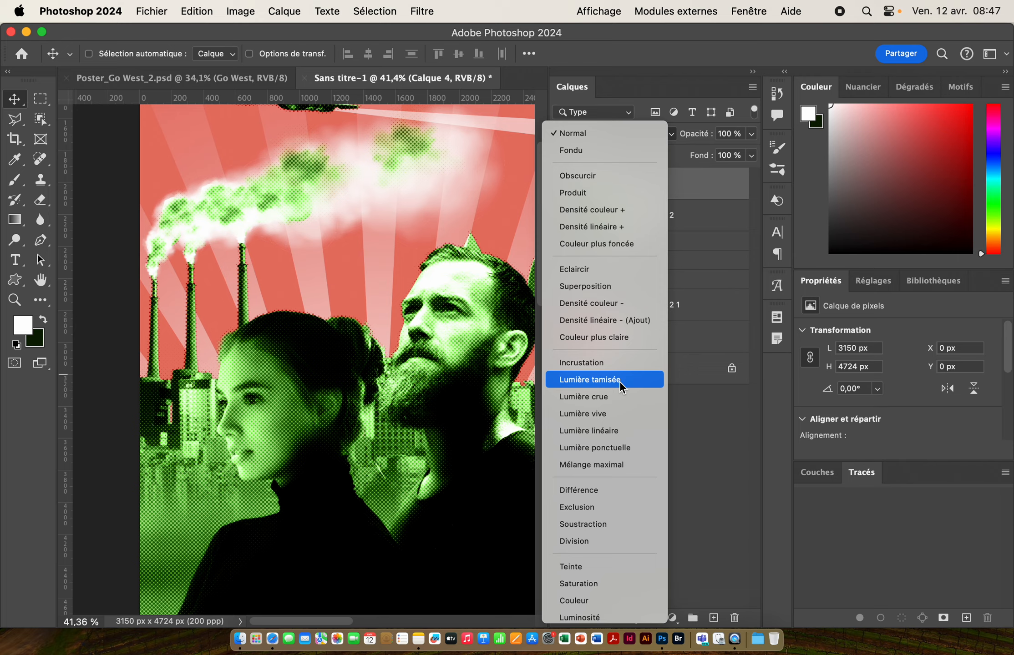
click(619, 381)
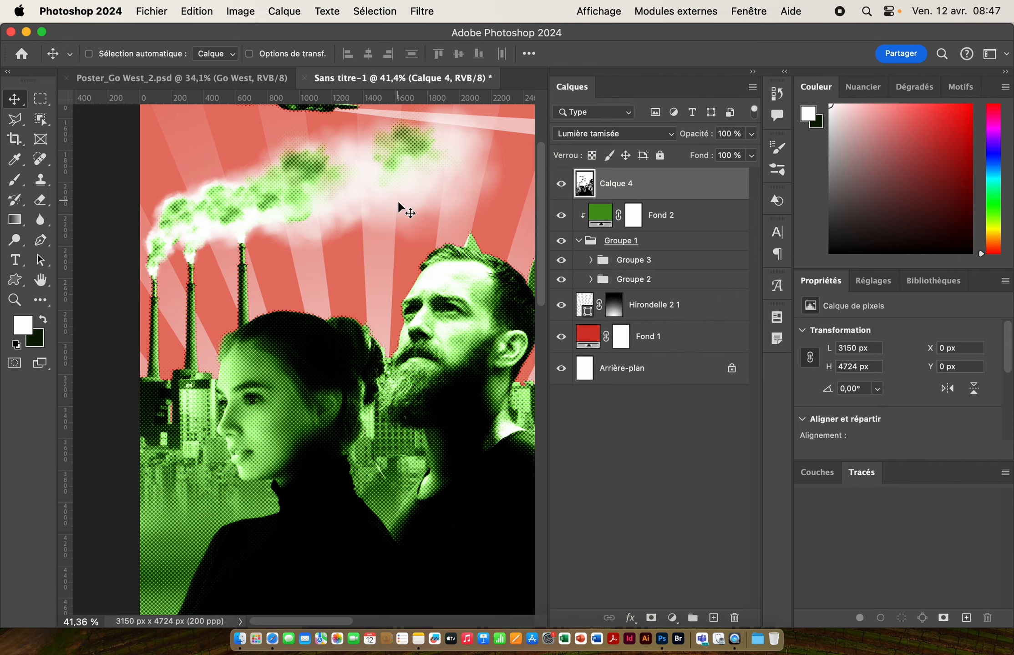
Examine the softened halftone texture up close on the figures and scenery, and check the poster as a whole
key(super+space)
mouse_move(264, 430)
mouse_down()
mouse_move(333, 419)
mouse_move(275, 426)
mouse_up()
key(space)
drag(468, 288, 460, 394)
key(super+space)
drag(328, 226, 375, 291)
key(space)
drag(424, 365, 354, 288)
key(super+space)
drag(435, 317, 426, 363)
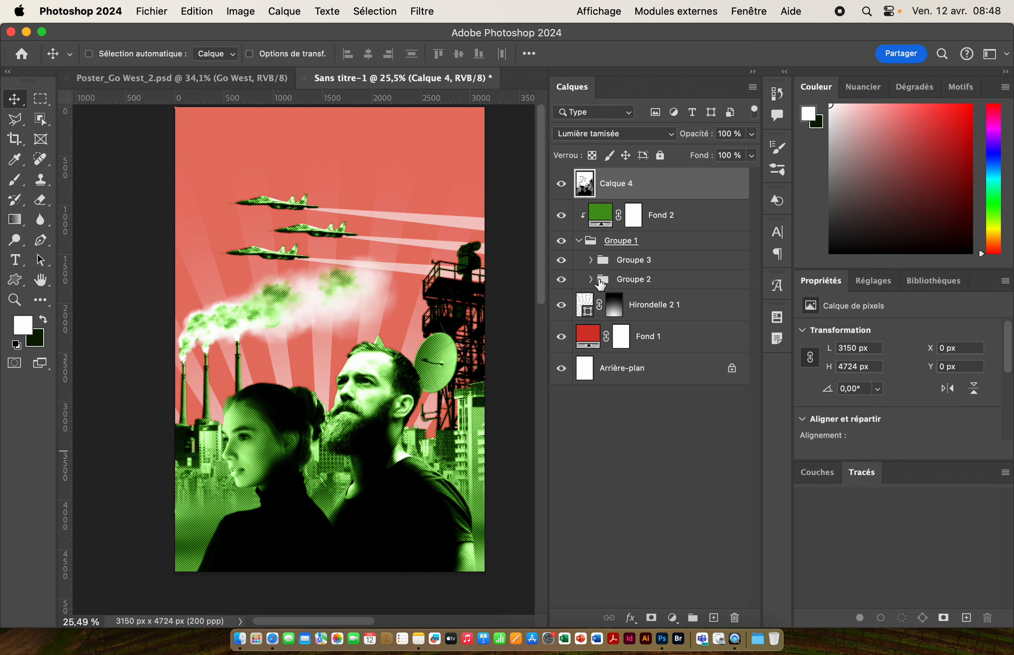
Darken Calque 1 in Groupe 3 along the poster's bottom edge and lower-left corner with the Burn tool
click(591, 280)
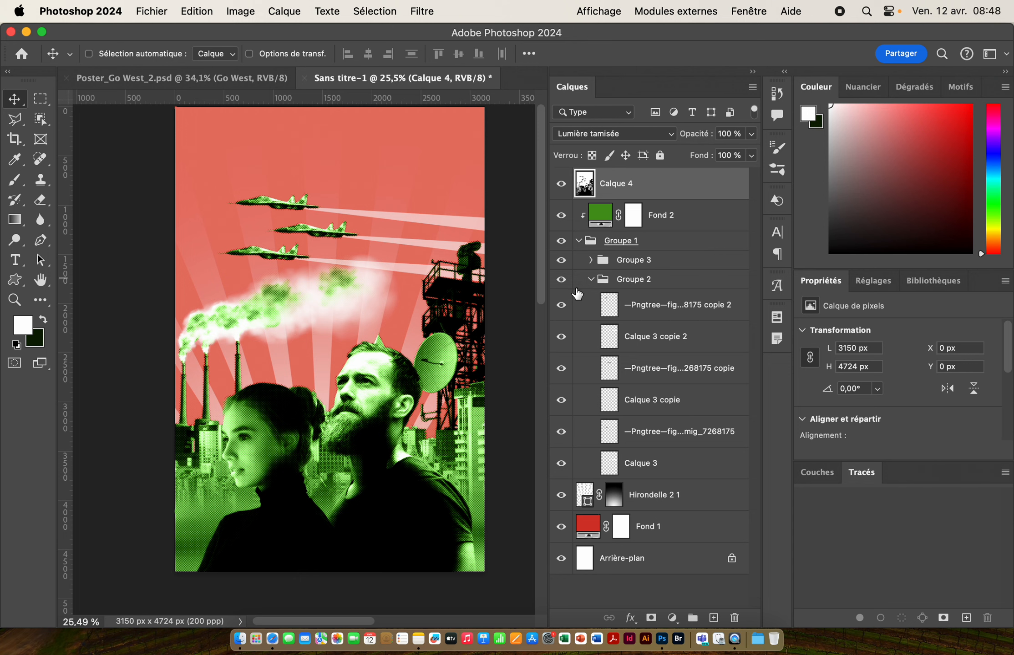
click(591, 279)
click(590, 260)
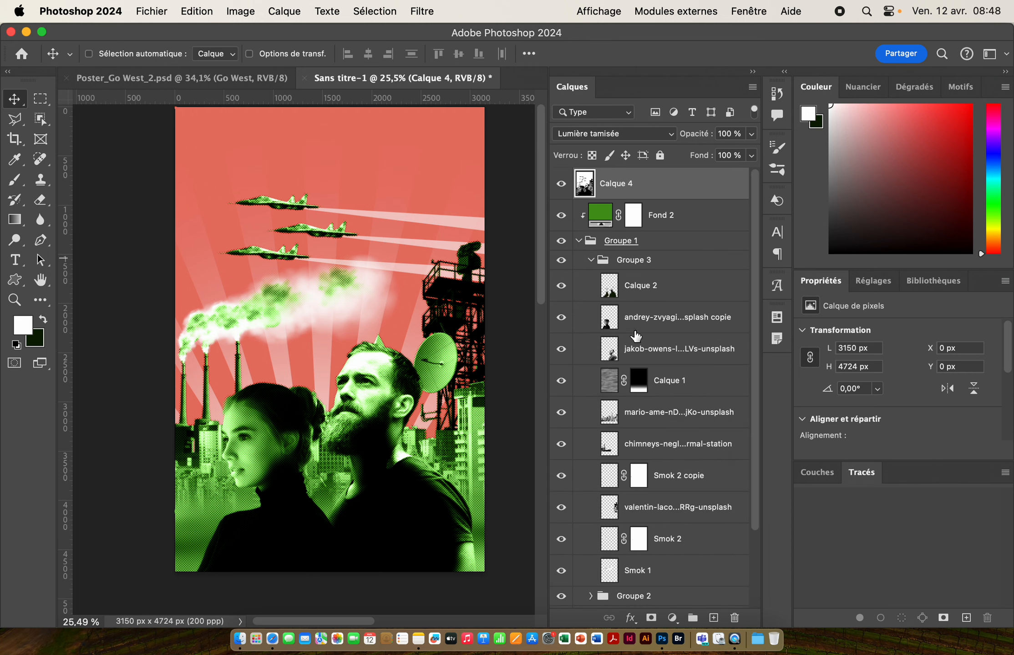
click(700, 386)
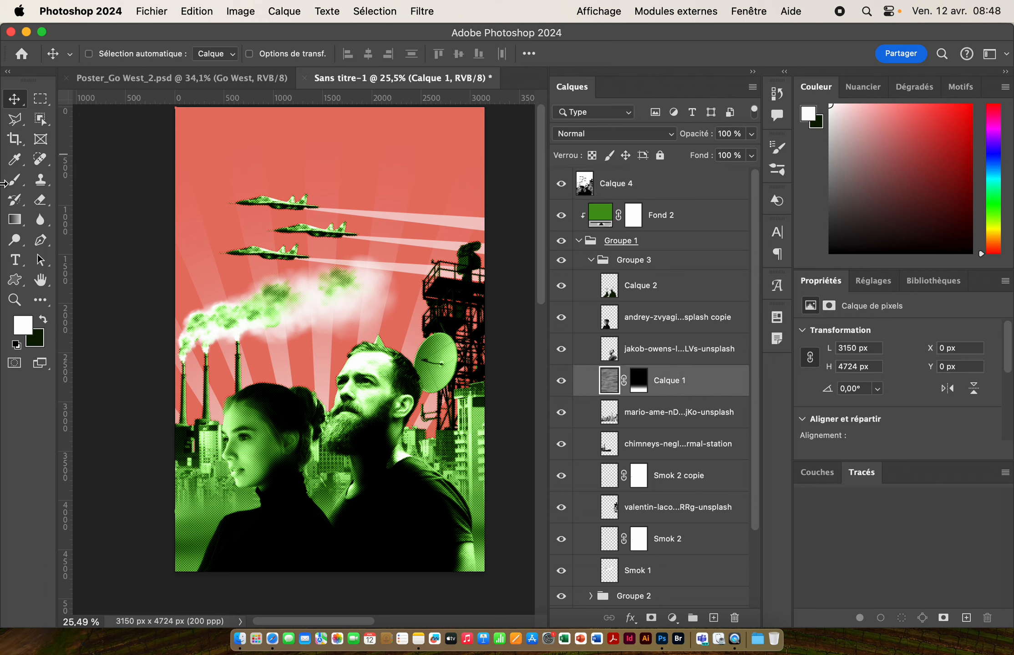
click(18, 244)
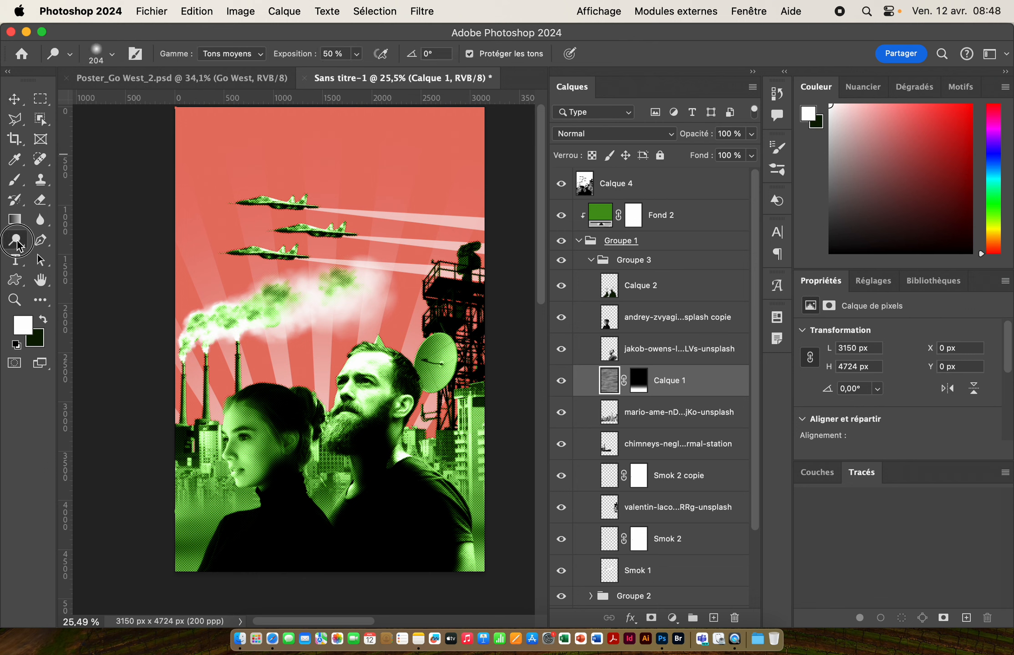
drag(19, 244, 116, 260)
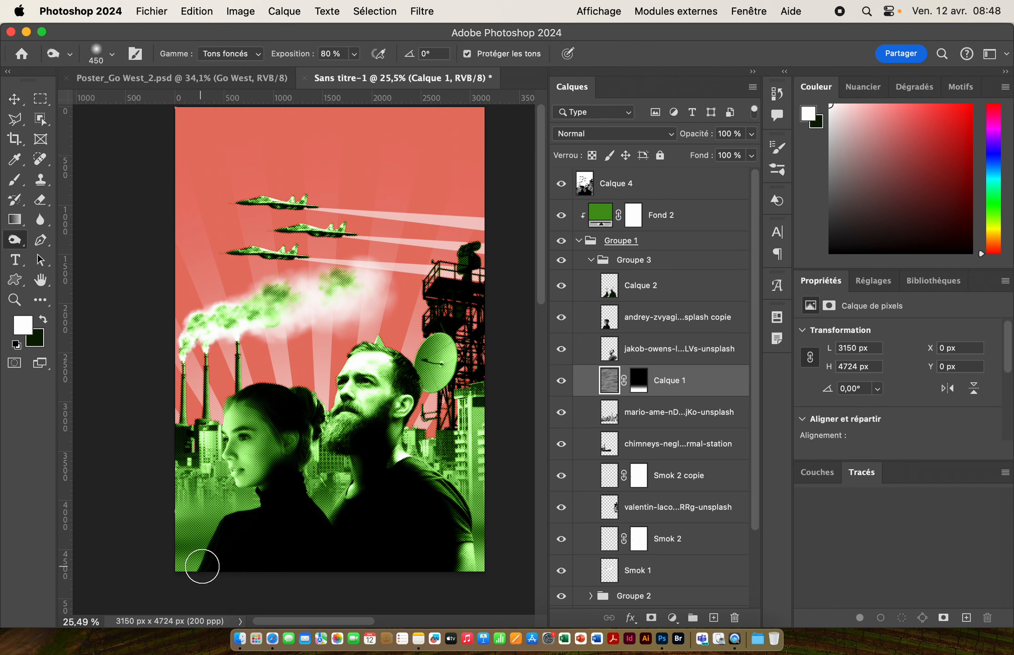
mouse_move(202, 567)
mouse_down()
mouse_move(226, 556)
mouse_move(195, 560)
mouse_move(349, 566)
mouse_up()
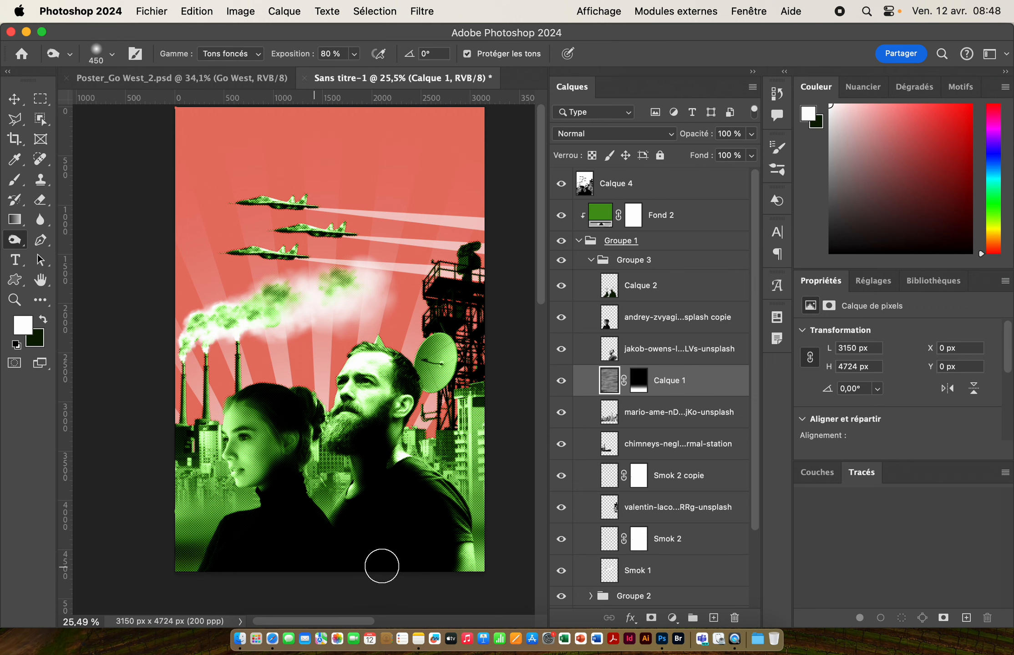
drag(468, 569, 509, 571)
click(478, 574)
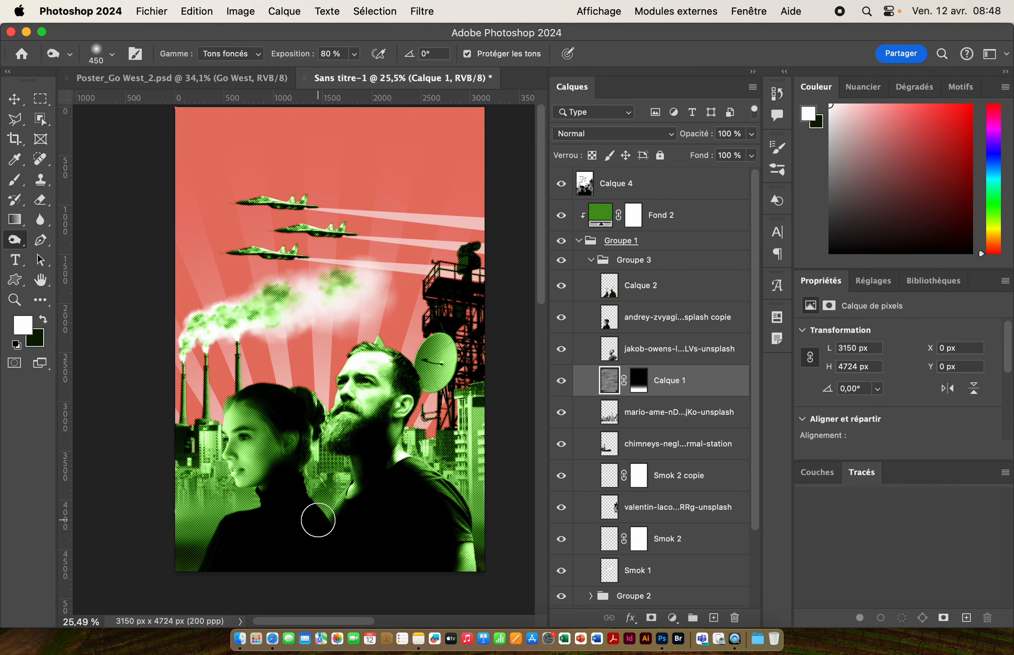
drag(225, 535, 171, 543)
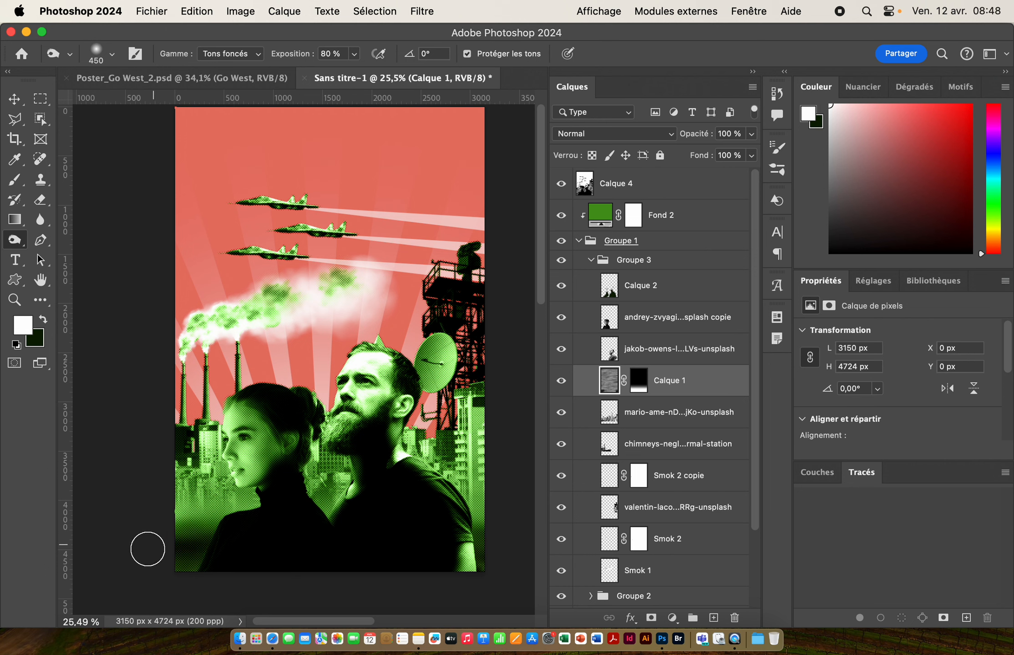
click(204, 565)
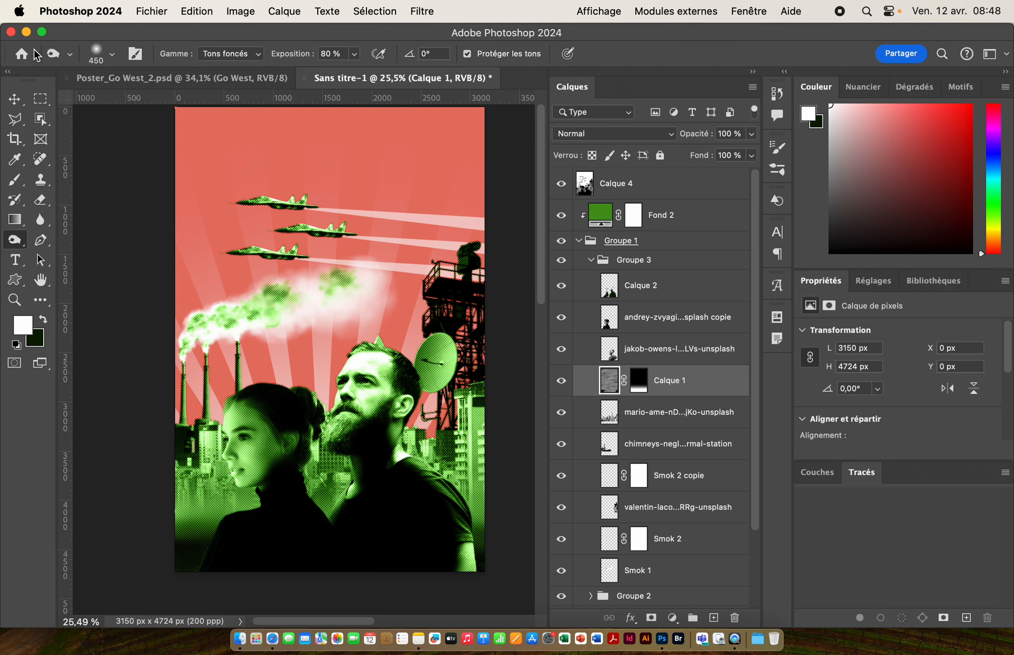
click(14, 98)
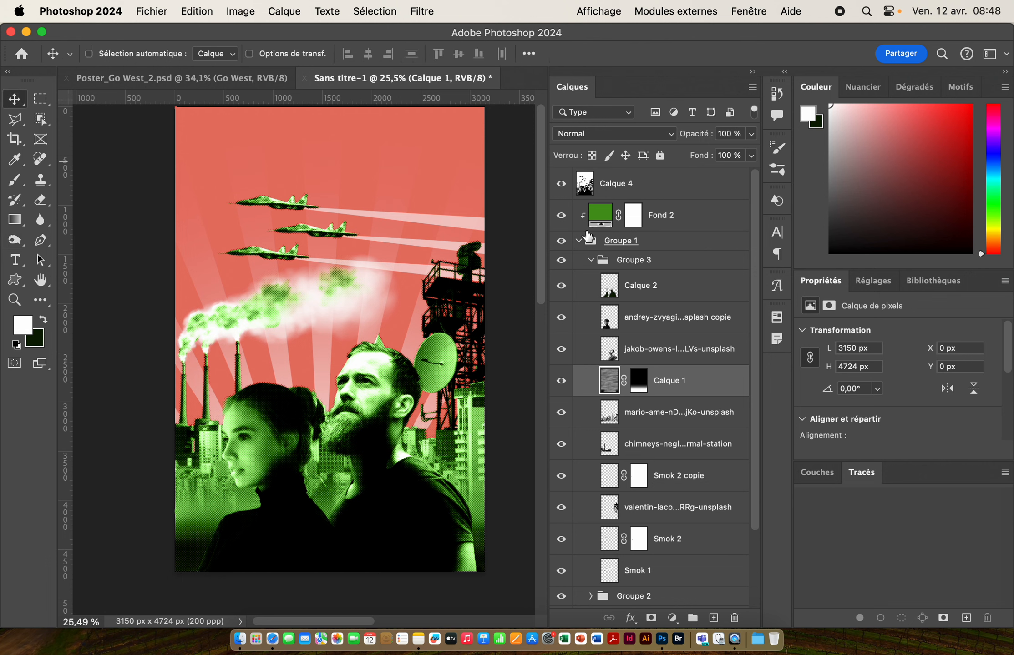
Collapse Groupe 3 and Groupe 1, and stamp all visible layers into a new merged layer above Calque 4
click(589, 259)
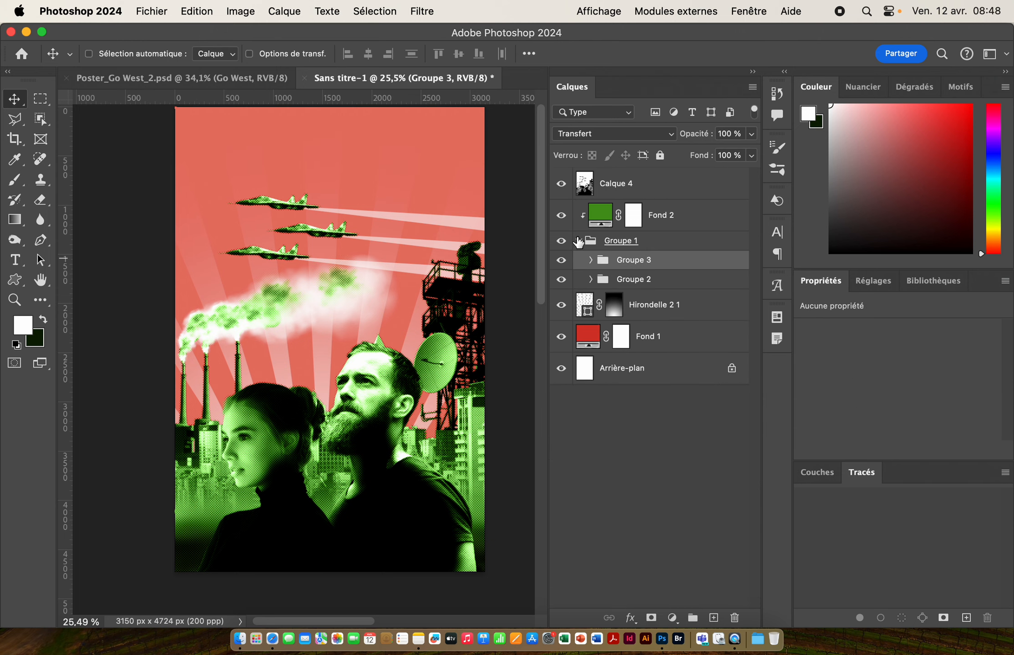
click(578, 244)
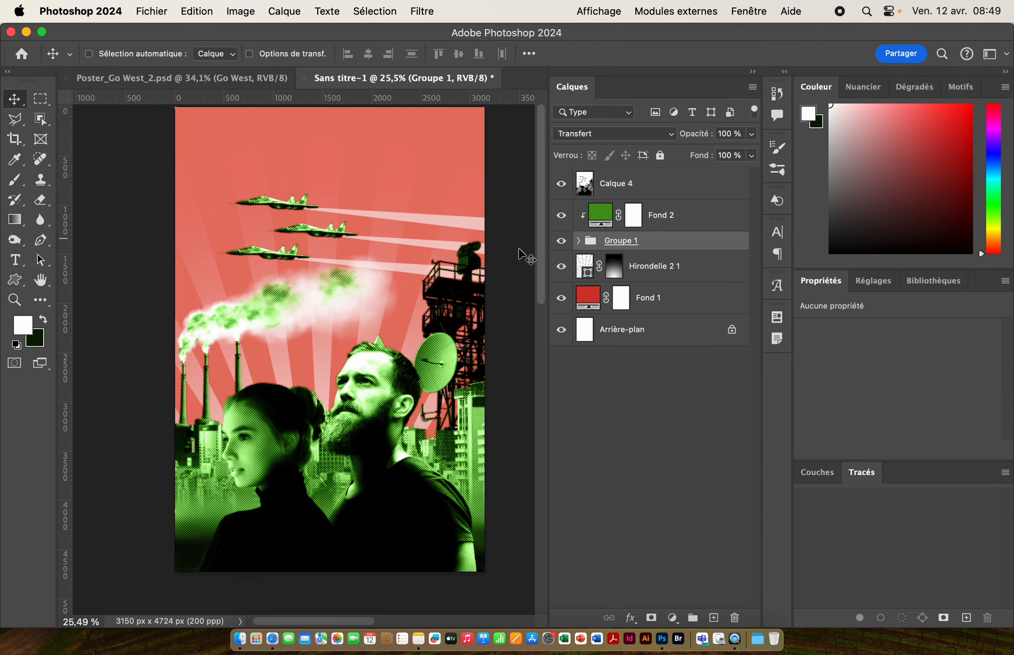
scroll(423, 251, up, 3)
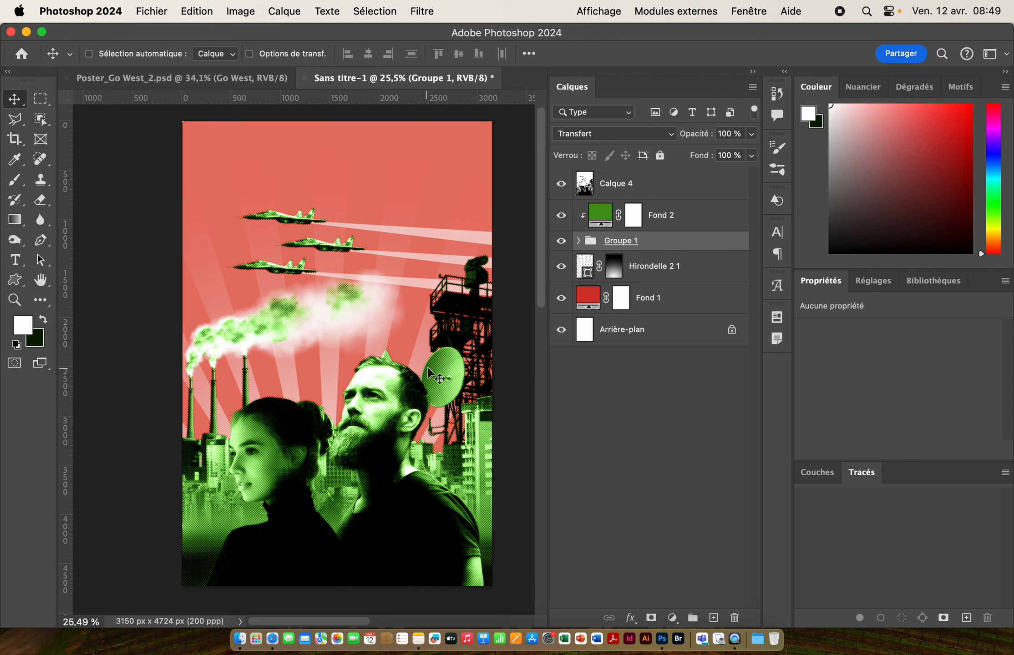
click(653, 185)
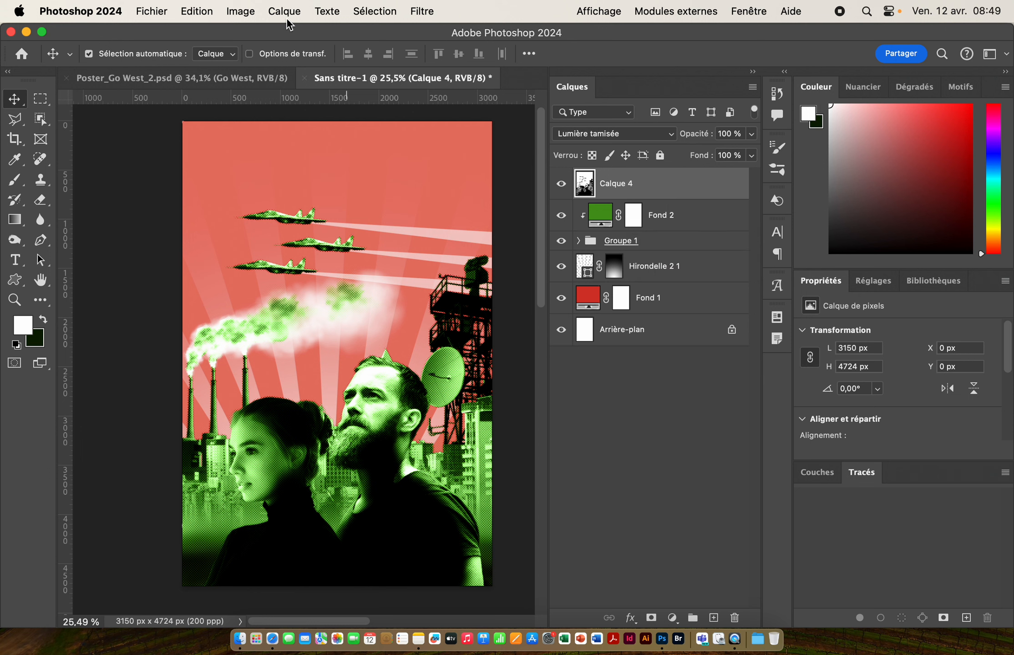
key(alt+shift+super+e)
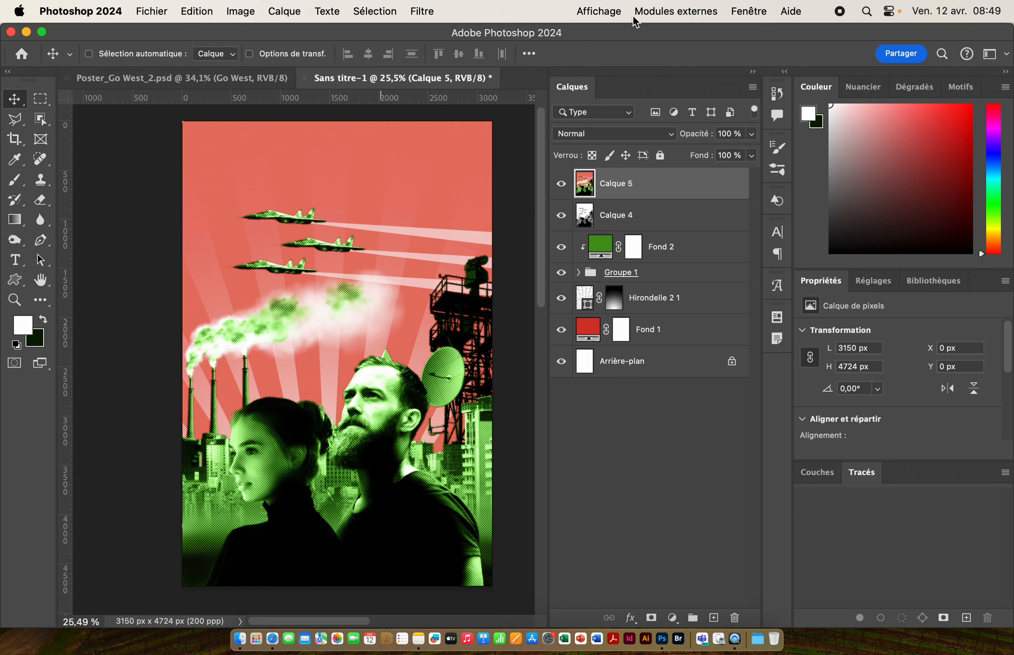
Start the Camera Raw filter on the merged layer with Exposition +0,30, Contraste +10, Tons clairs +7 and Tons foncés -6
click(423, 11)
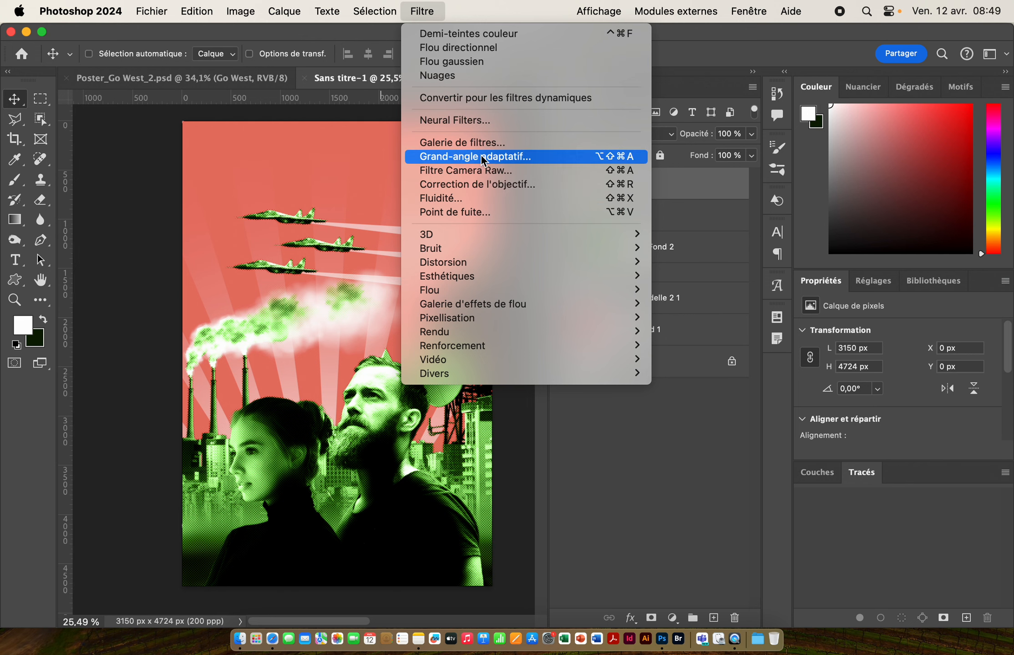
click(513, 172)
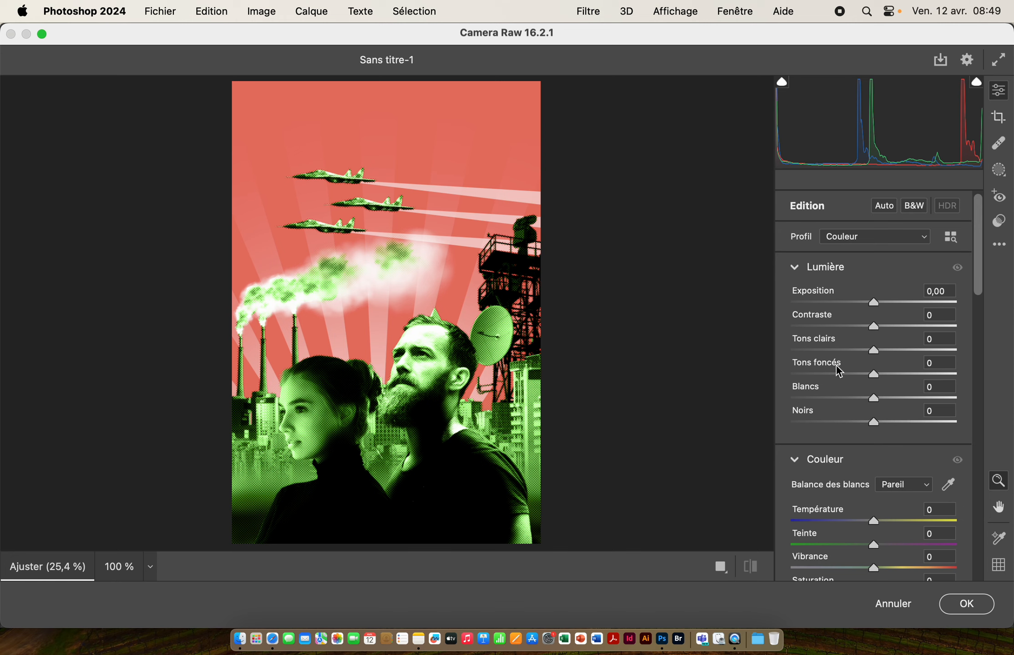
scroll(980, 256, down, 2)
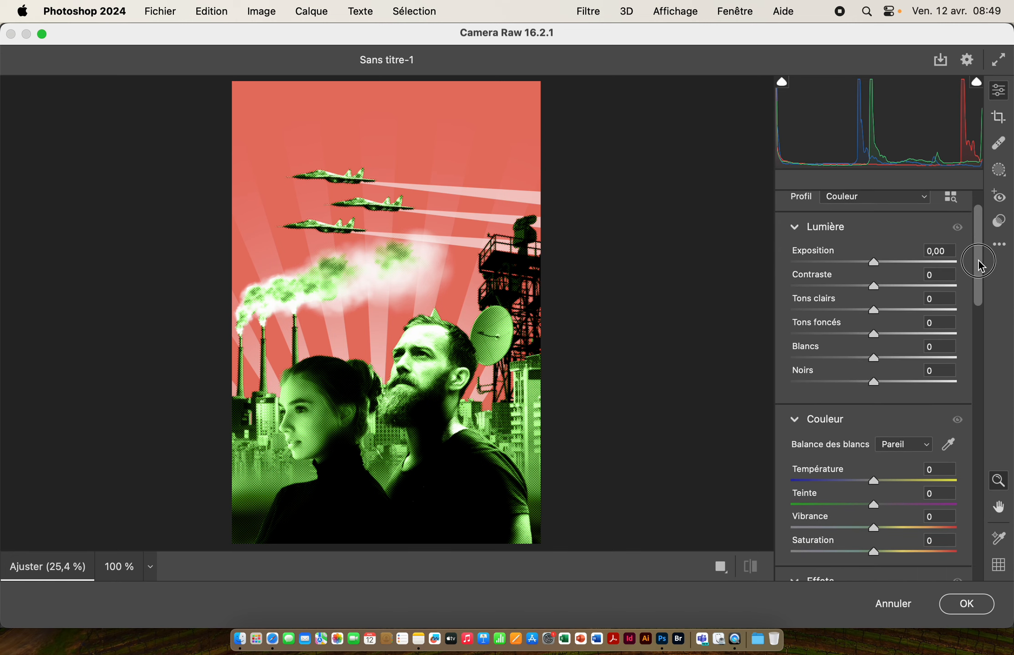
drag(877, 264, 879, 265)
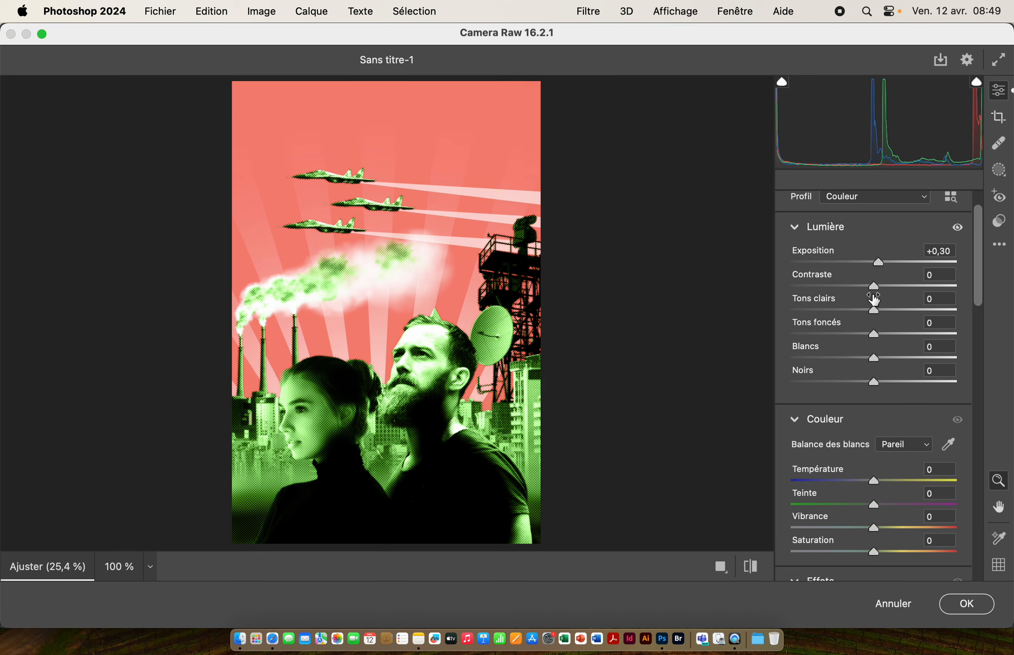
drag(875, 286, 883, 288)
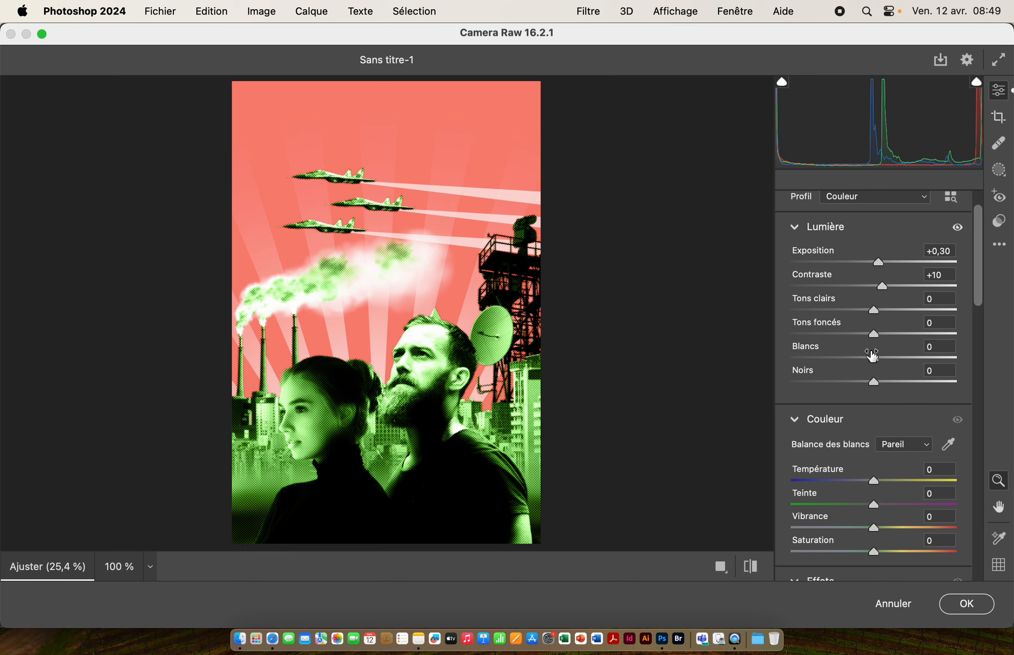
drag(873, 338, 883, 312)
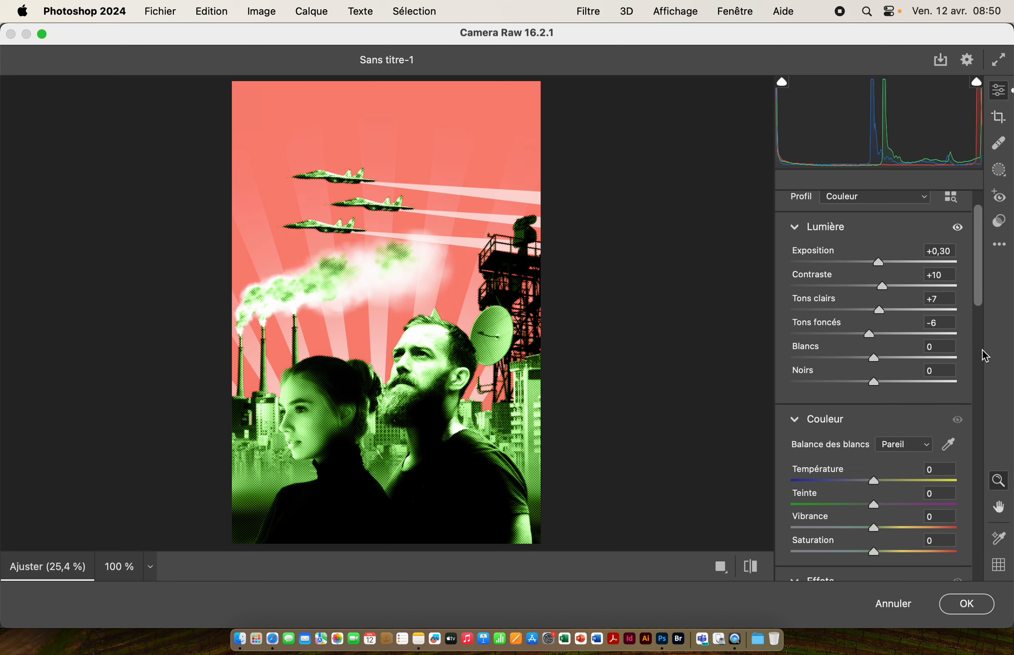
Set the Camera Raw colour values to Température +6, Vibrance +28 and Saturation -11
drag(978, 304, 980, 345)
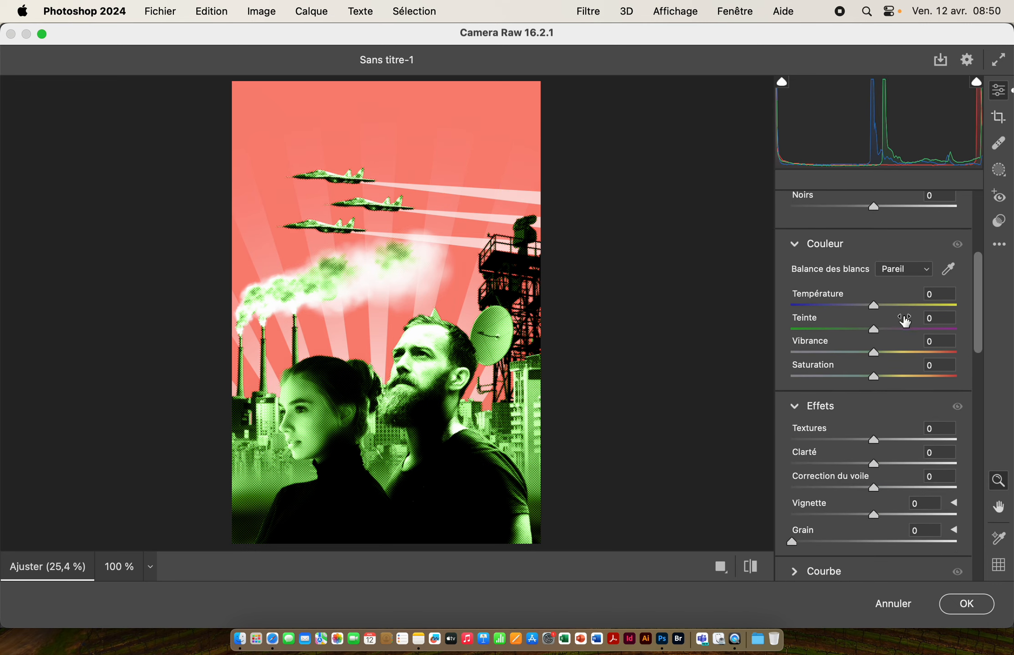
scroll(887, 323, down, 1)
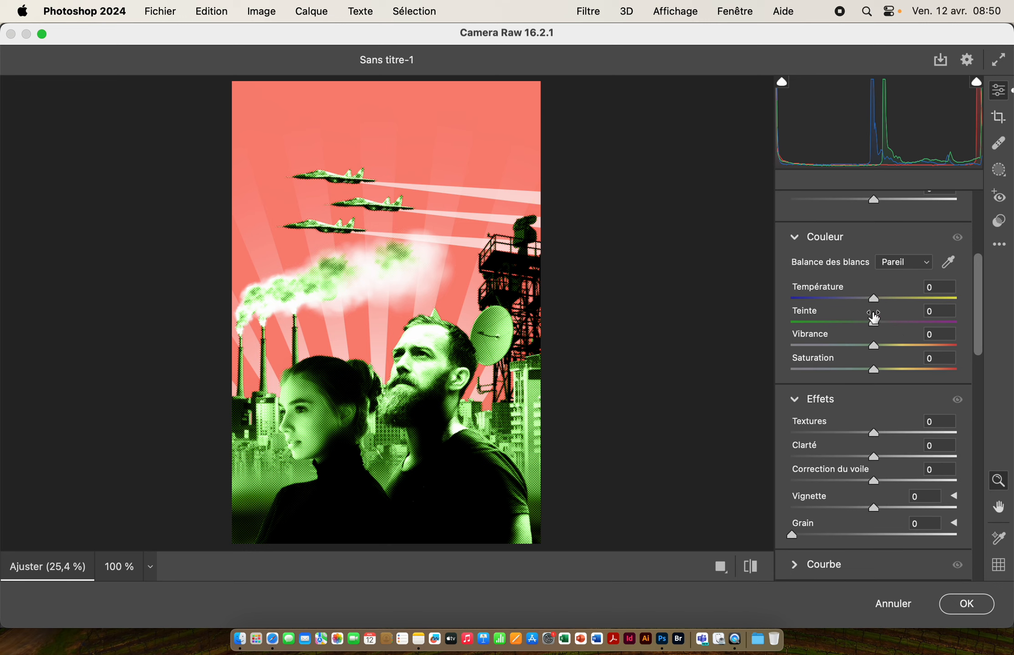
drag(875, 300, 880, 301)
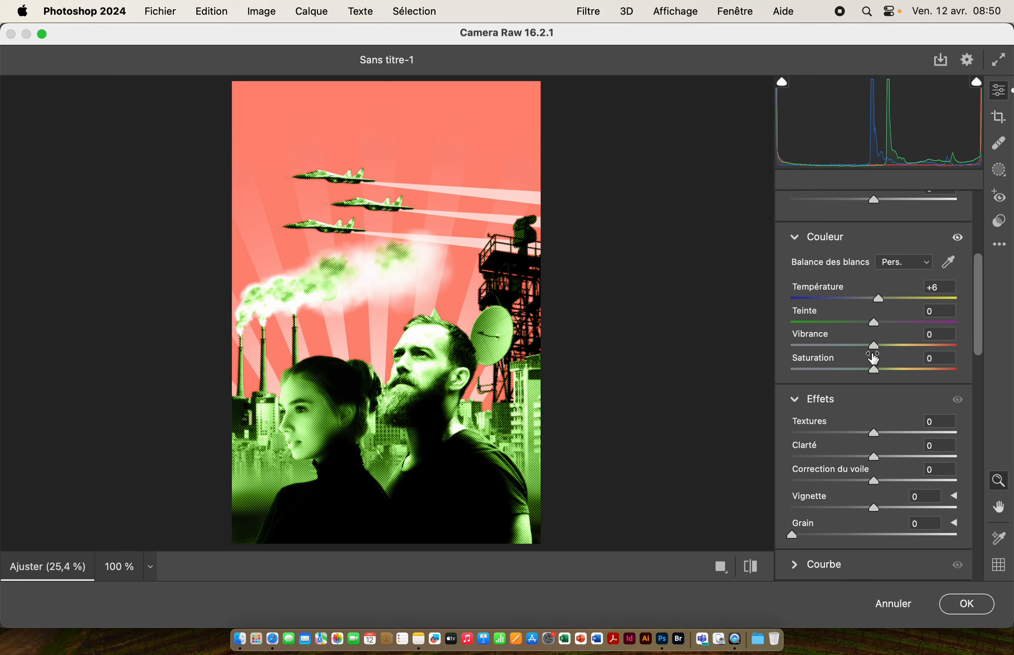
drag(875, 348, 863, 370)
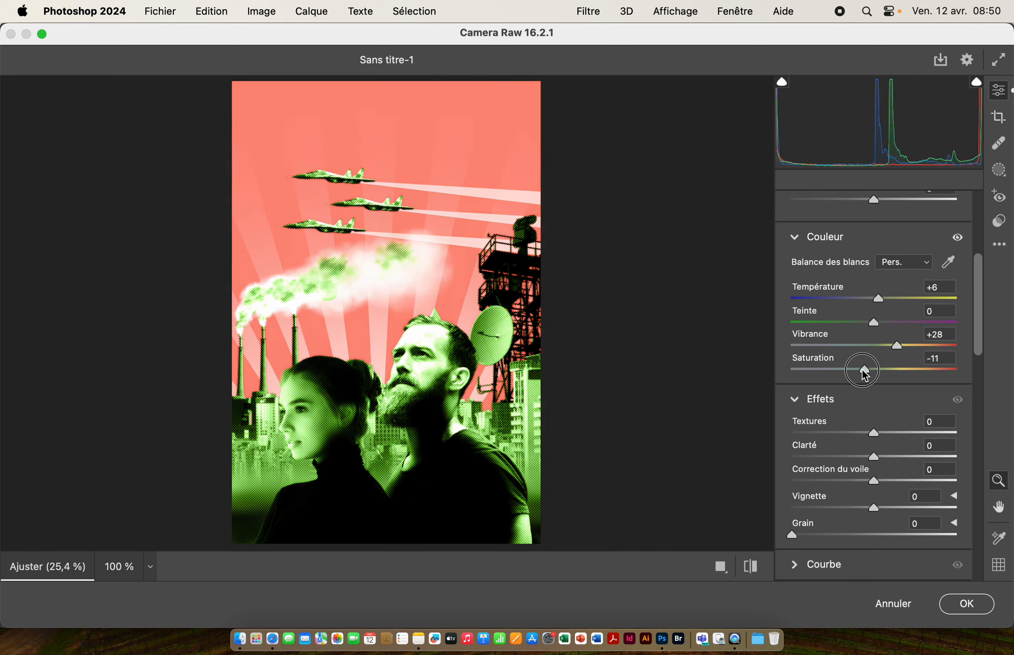
Set the Camera Raw effects to Textures +46, Clarté +34, Correction du voile +31, Vignette -35 and Grain 32
drag(978, 335, 983, 383)
drag(876, 267, 849, 341)
drag(794, 367, 843, 365)
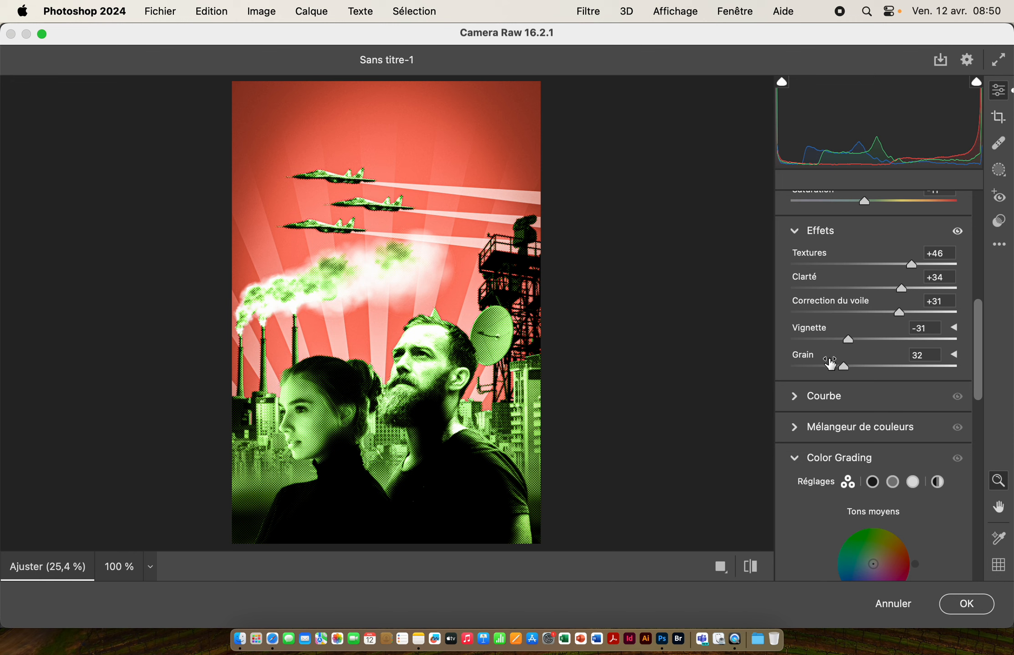
drag(847, 341, 846, 343)
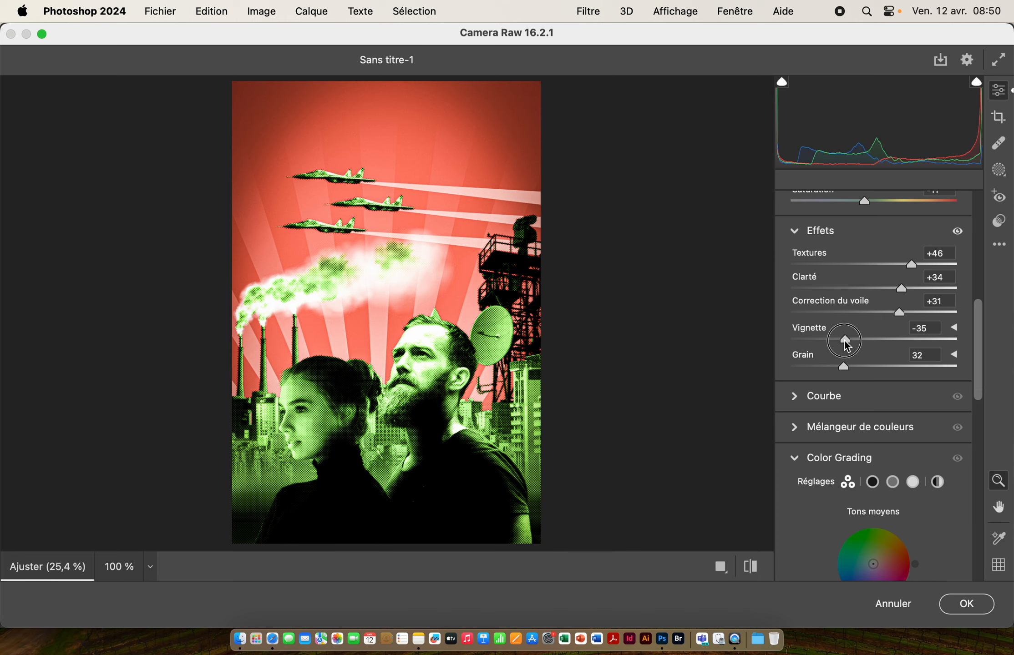
Shift the Color Grading midtones towards orange and raise their luminance slightly
drag(977, 337, 983, 396)
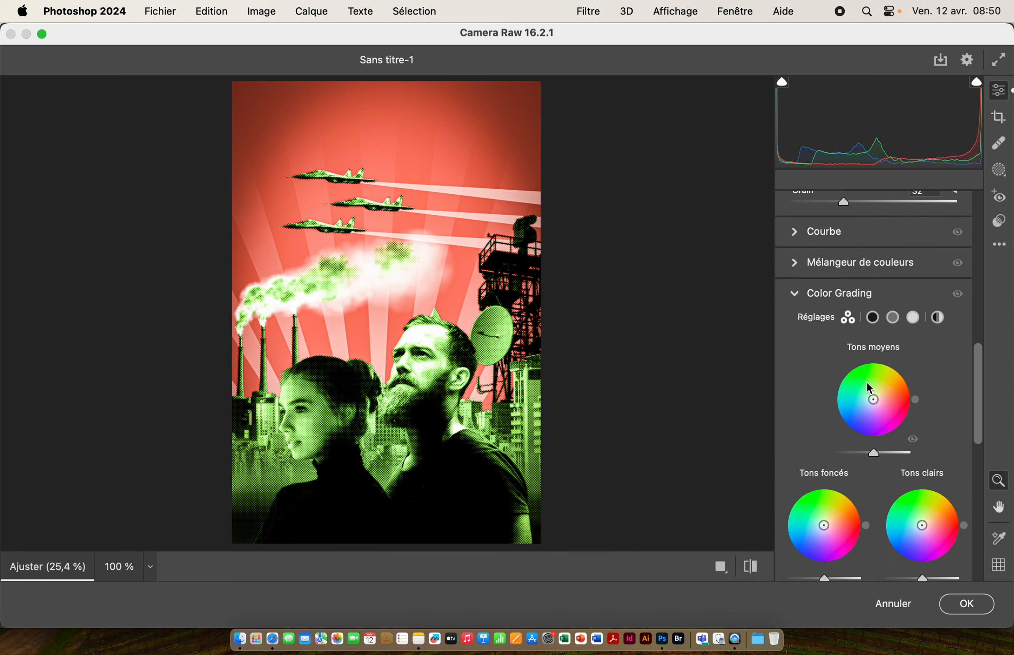
drag(872, 403, 883, 392)
mouse_move(873, 452)
mouse_down()
mouse_move(863, 456)
mouse_move(881, 456)
mouse_up()
Grade the shadows to hue 248, saturation 37, luminance 12 and the highlights to hue 40, saturation 73, and apply the filter
drag(982, 409, 980, 443)
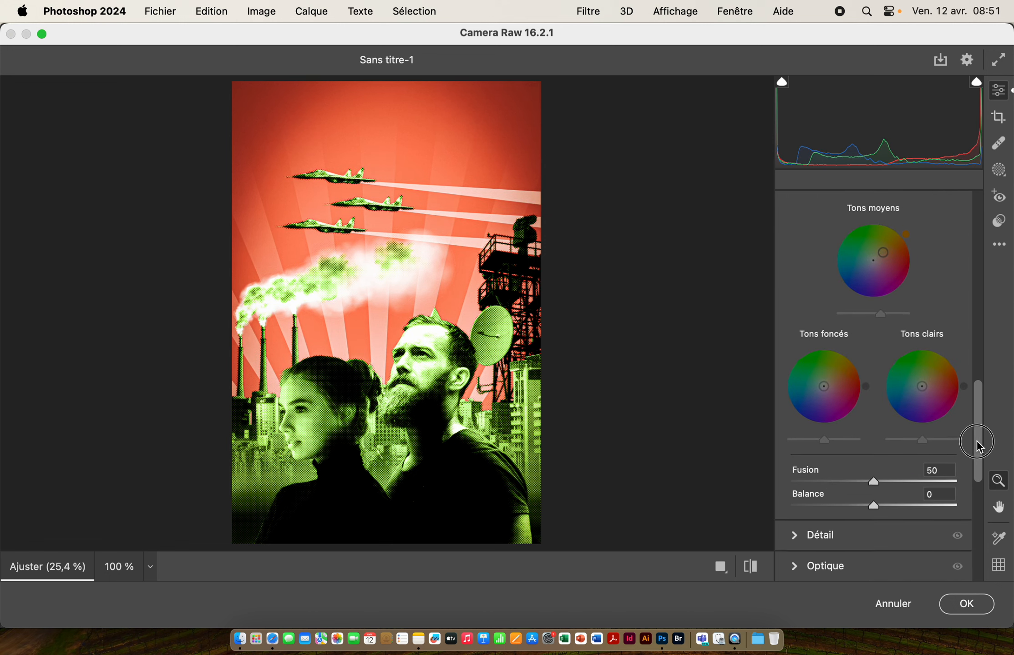
mouse_move(824, 390)
mouse_down()
mouse_move(838, 378)
mouse_move(805, 398)
mouse_move(819, 398)
mouse_up()
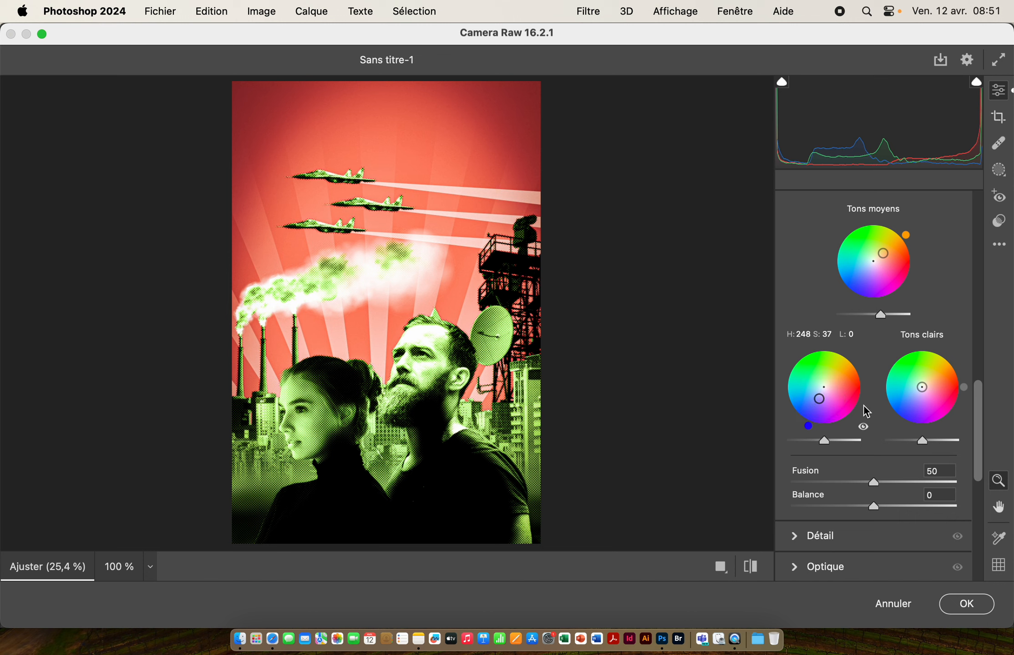
mouse_move(823, 440)
mouse_down()
mouse_move(848, 440)
mouse_move(829, 441)
mouse_up()
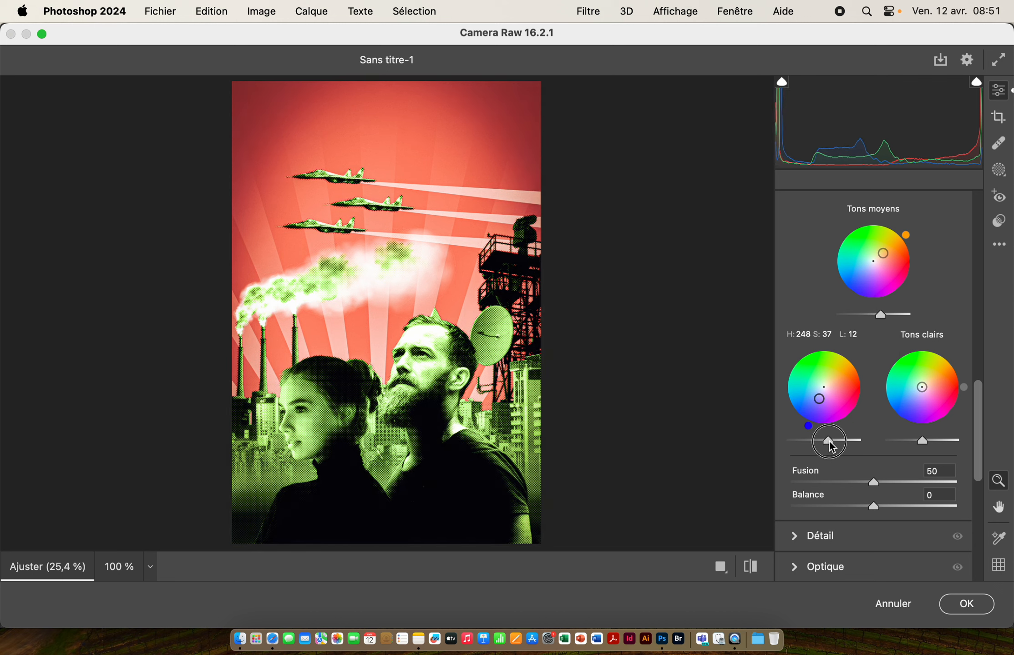
drag(925, 397, 940, 372)
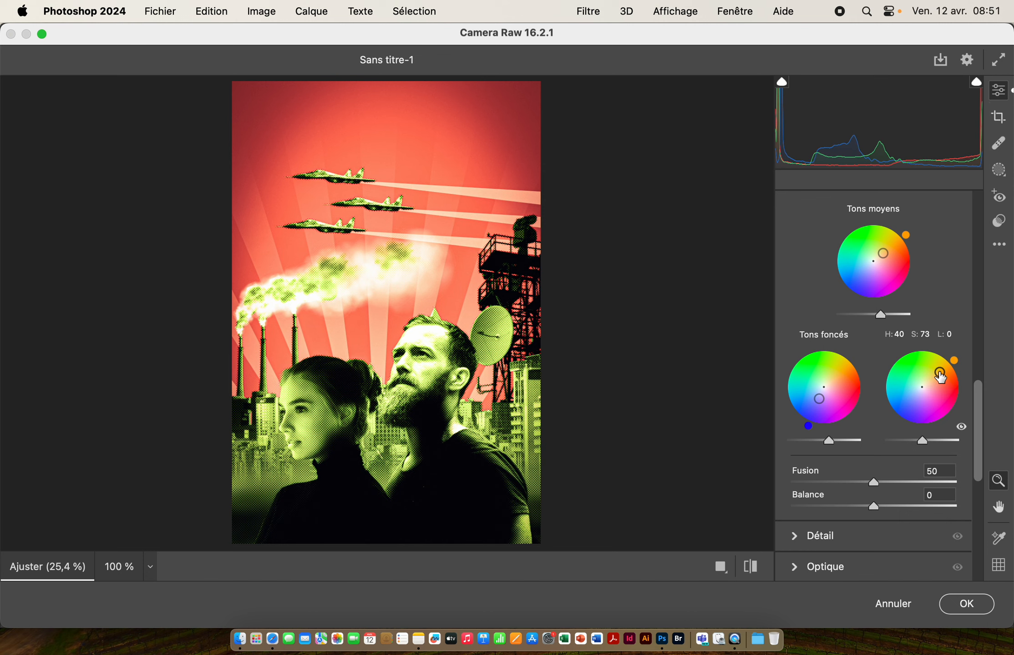
click(968, 606)
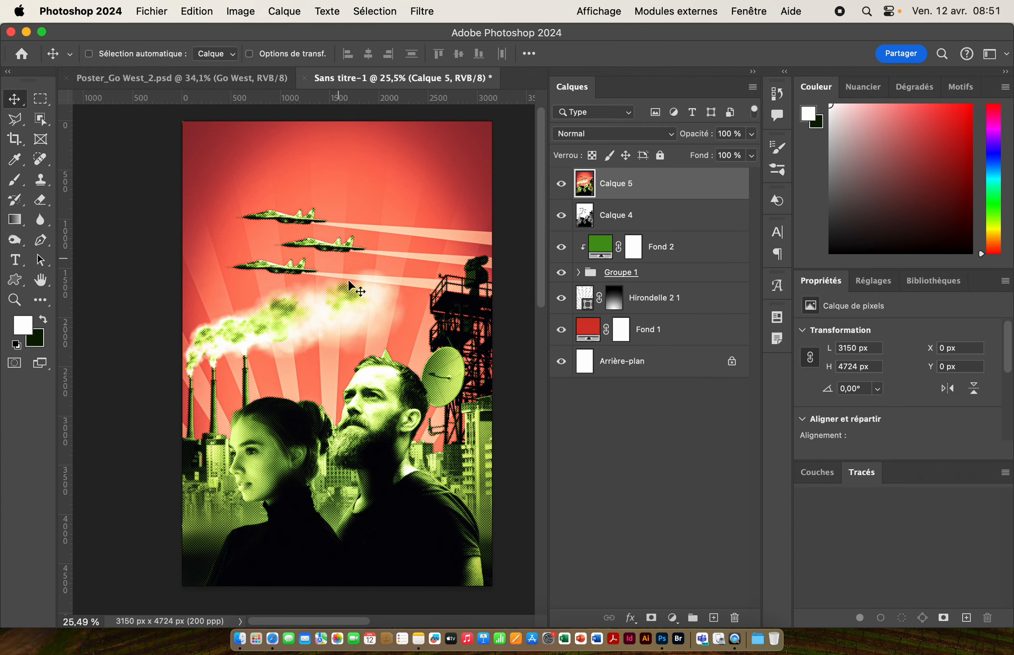
Compare the poster with and without the graded Calque 5 up close, and examine the whole composition
scroll(349, 282, up, 5)
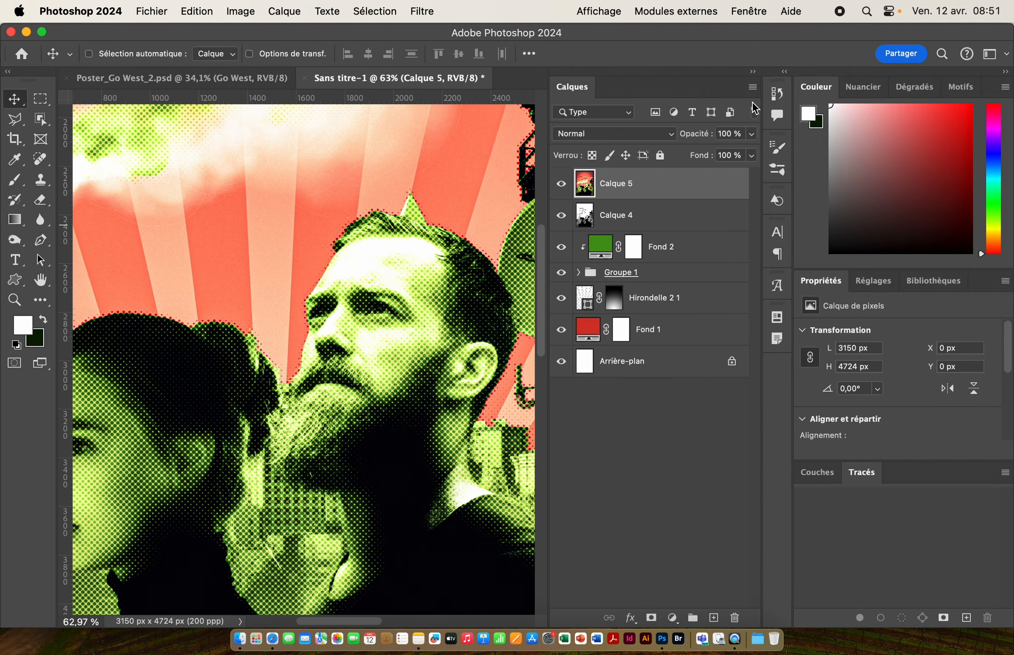
click(562, 184)
click(562, 184)
click(562, 184)
click(562, 184)
scroll(362, 342, down, 5)
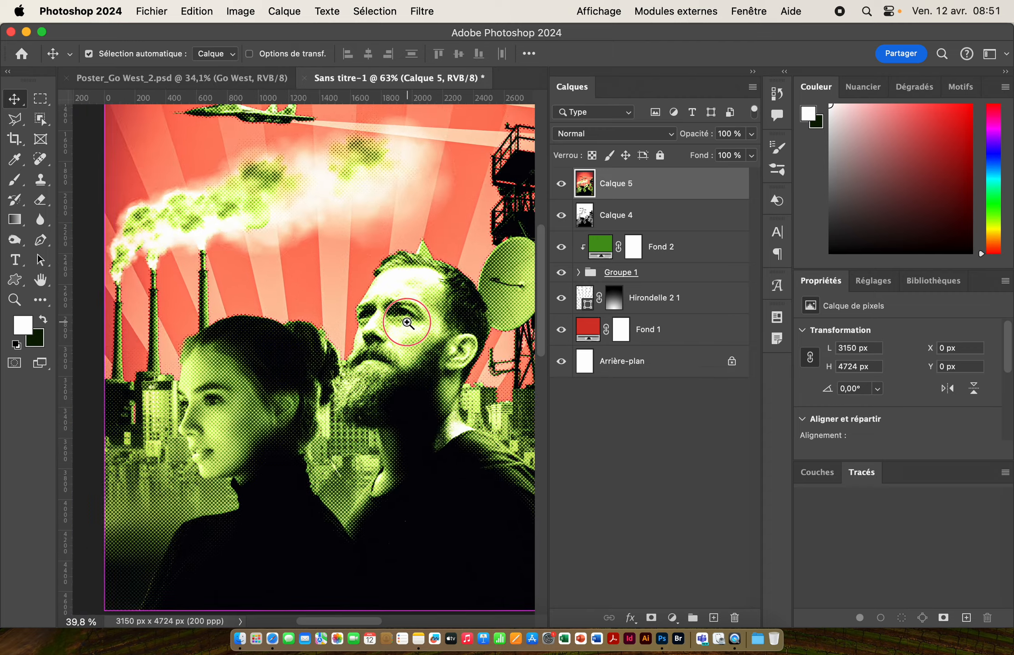
scroll(374, 233, up, 2)
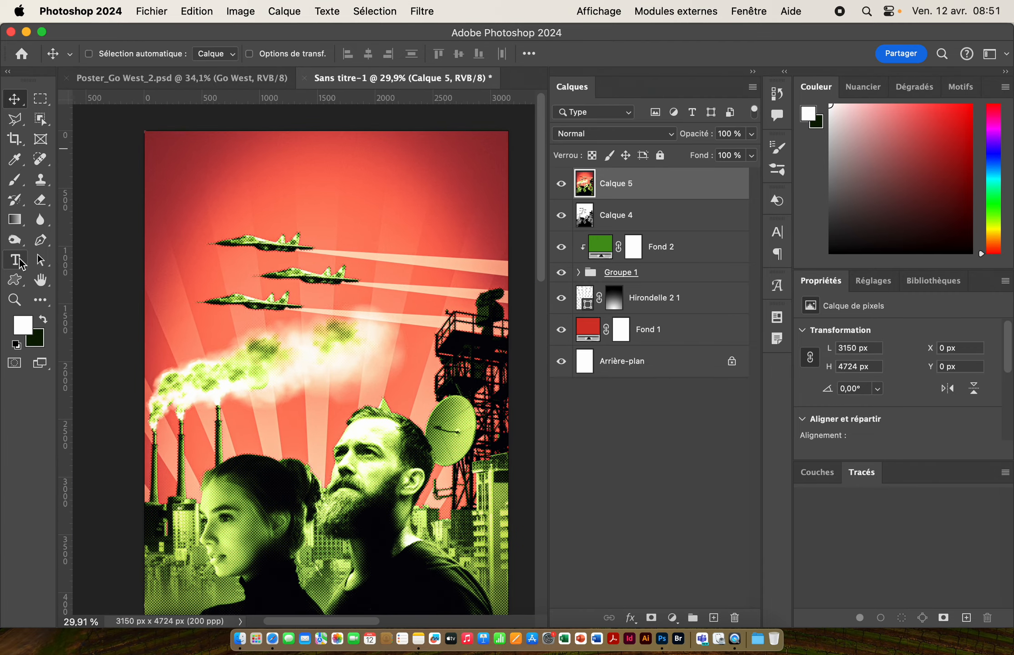
Preview the Eurocentric font file eurcntrc.ttf from the Go West folder in Finder, close the font windows without installing it and return to Photoshop
click(240, 640)
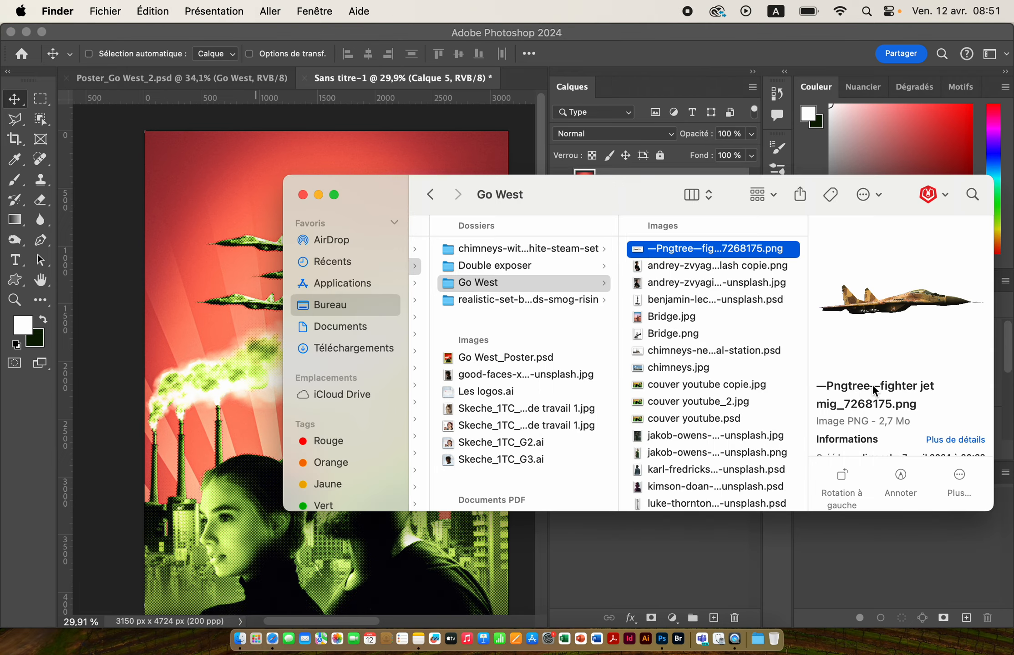
drag(651, 211, 526, 146)
scroll(626, 282, down, 5)
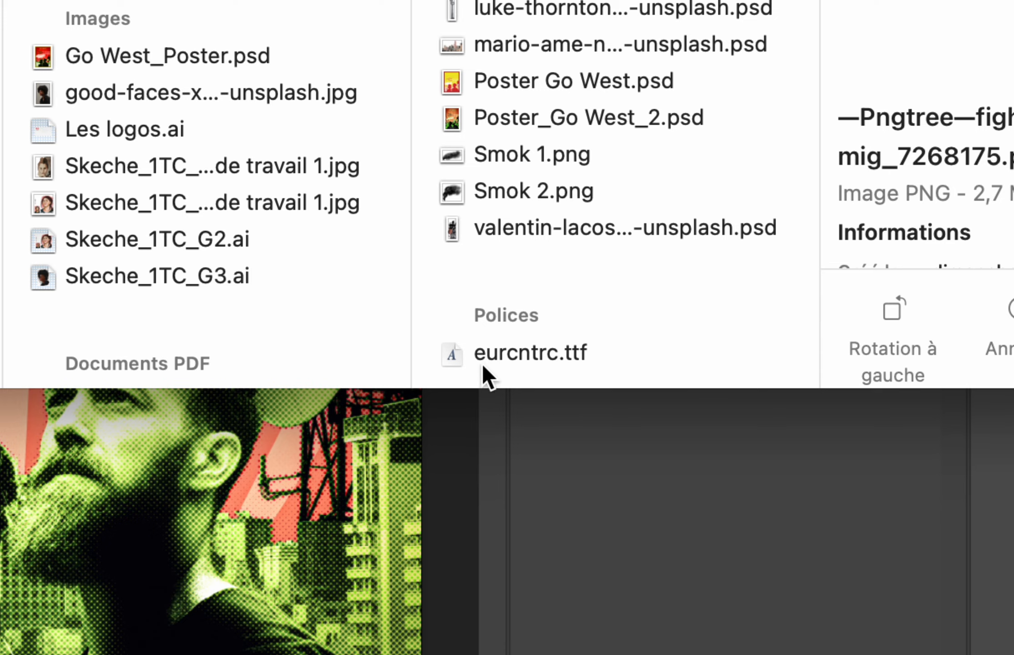
click(493, 358)
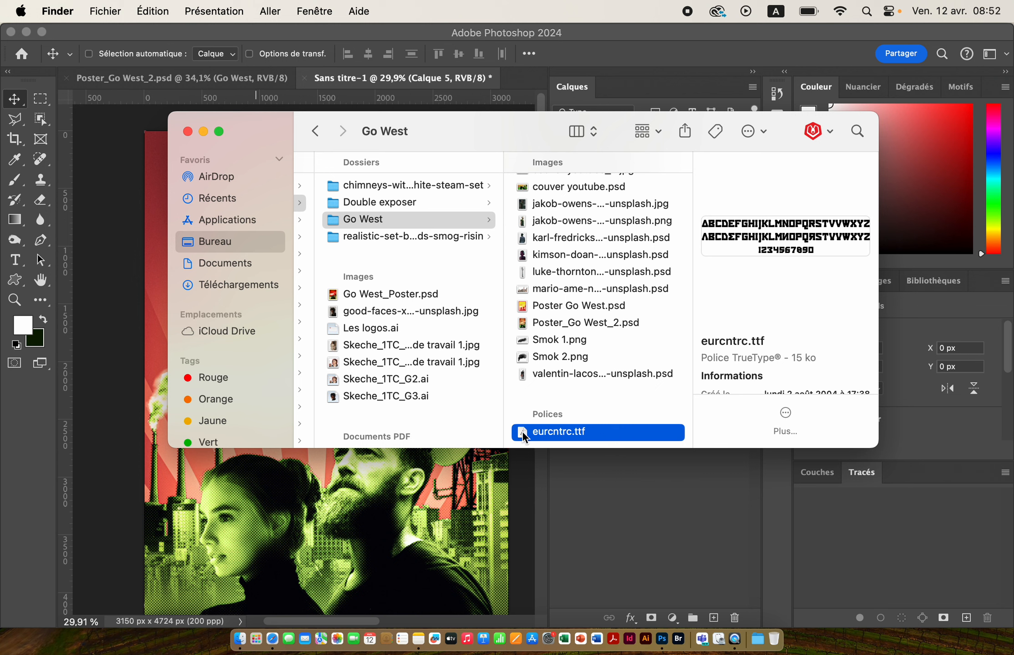
double_click(524, 435)
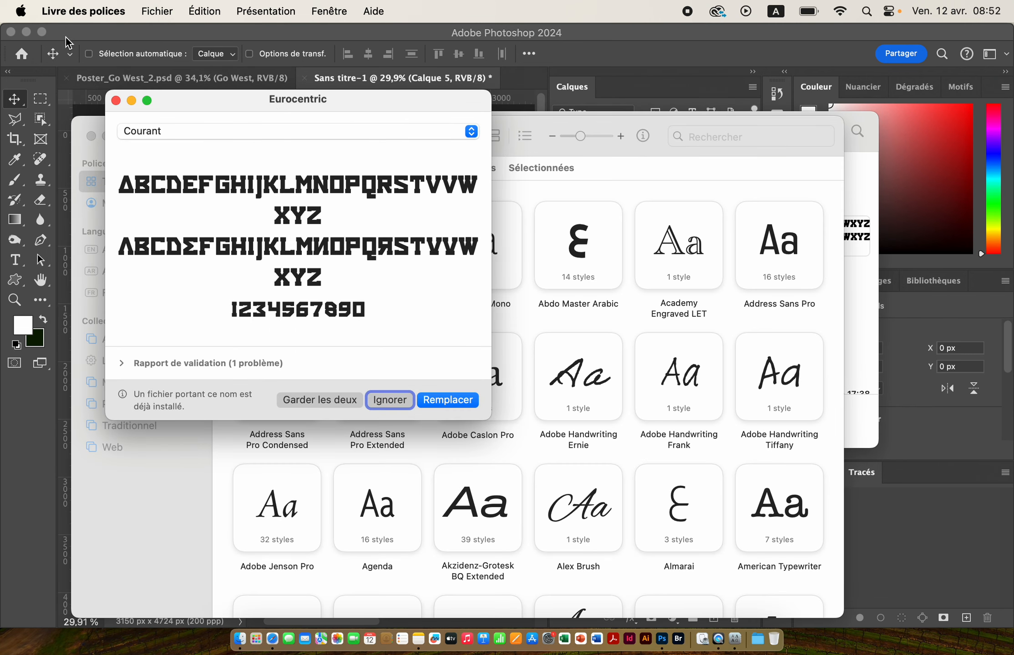
scroll(474, 447, down, 10)
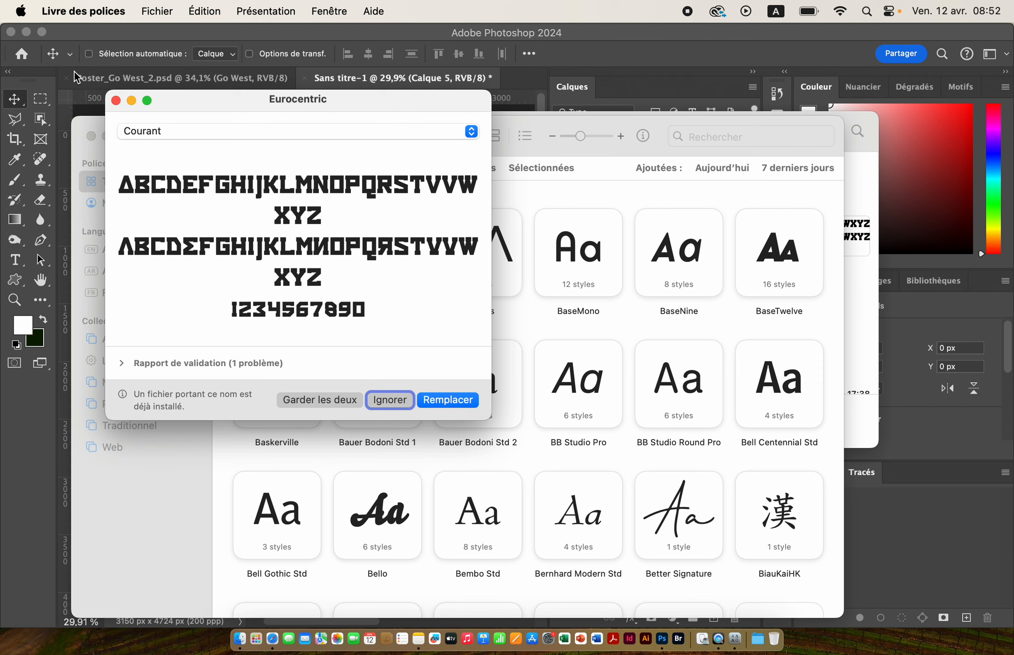
click(116, 101)
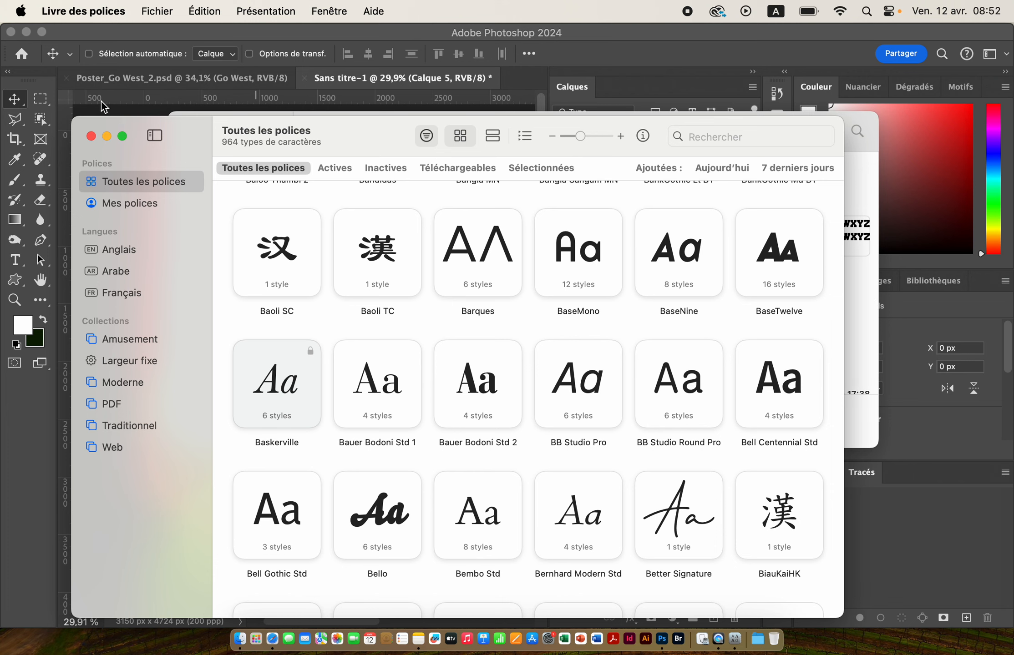
click(92, 136)
click(113, 177)
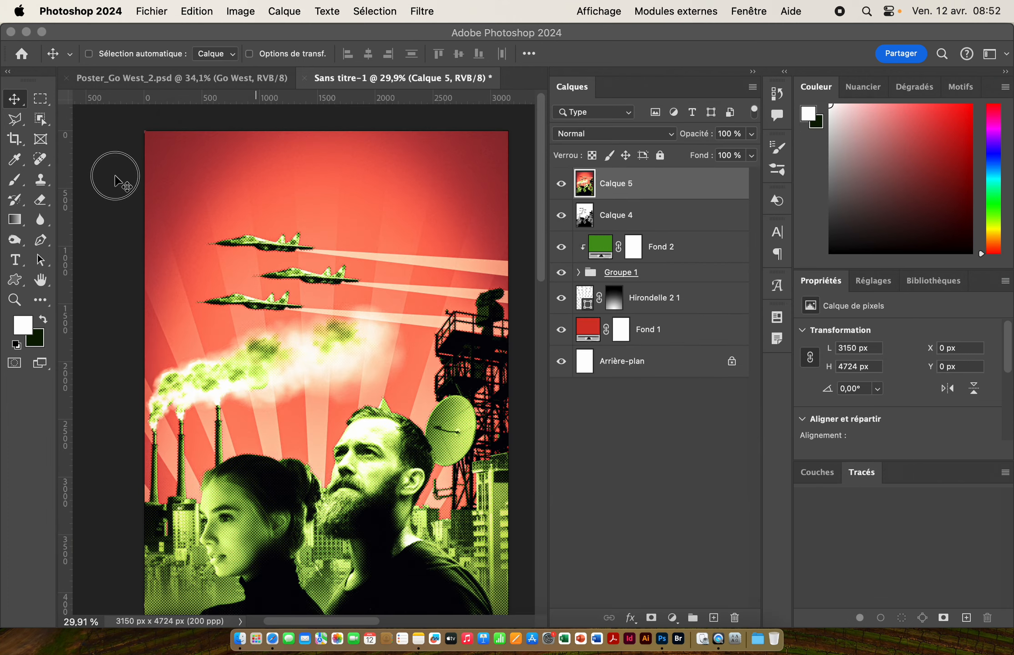
Set the Type tool's text color to a bright, saturated yellow with hue 55
key(super+space)
drag(320, 285, 342, 282)
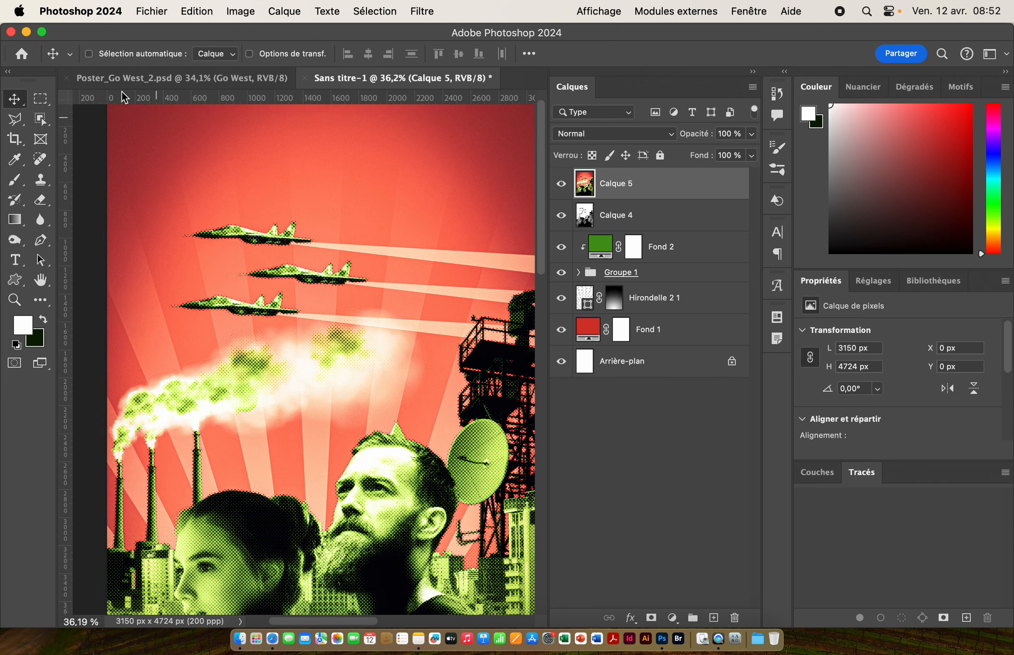
click(15, 260)
drag(328, 131, 336, 208)
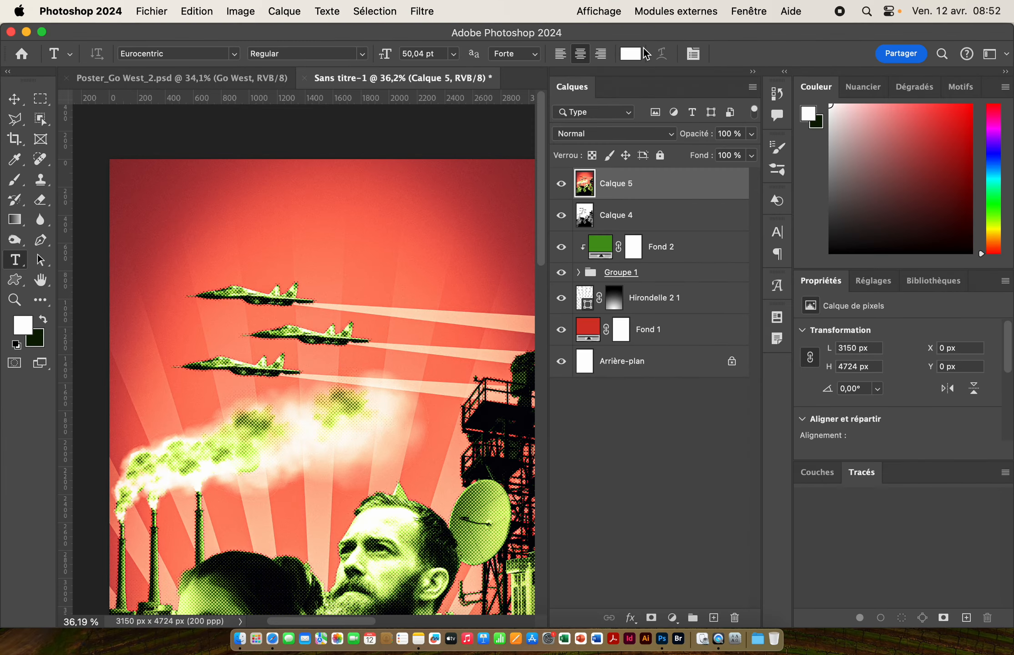
click(637, 55)
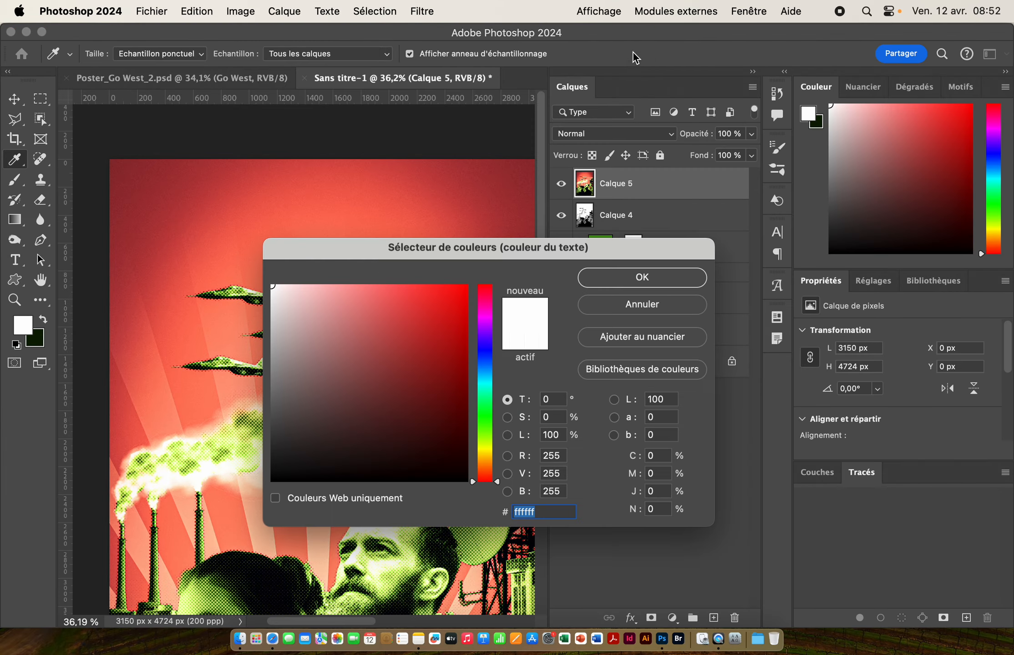
drag(485, 479, 485, 452)
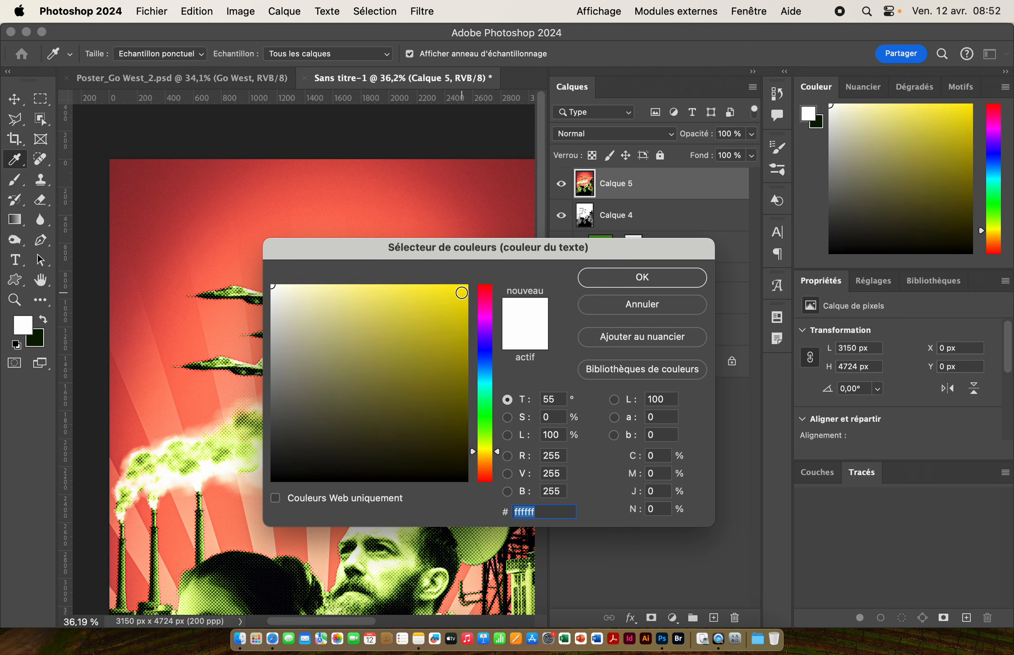
click(462, 293)
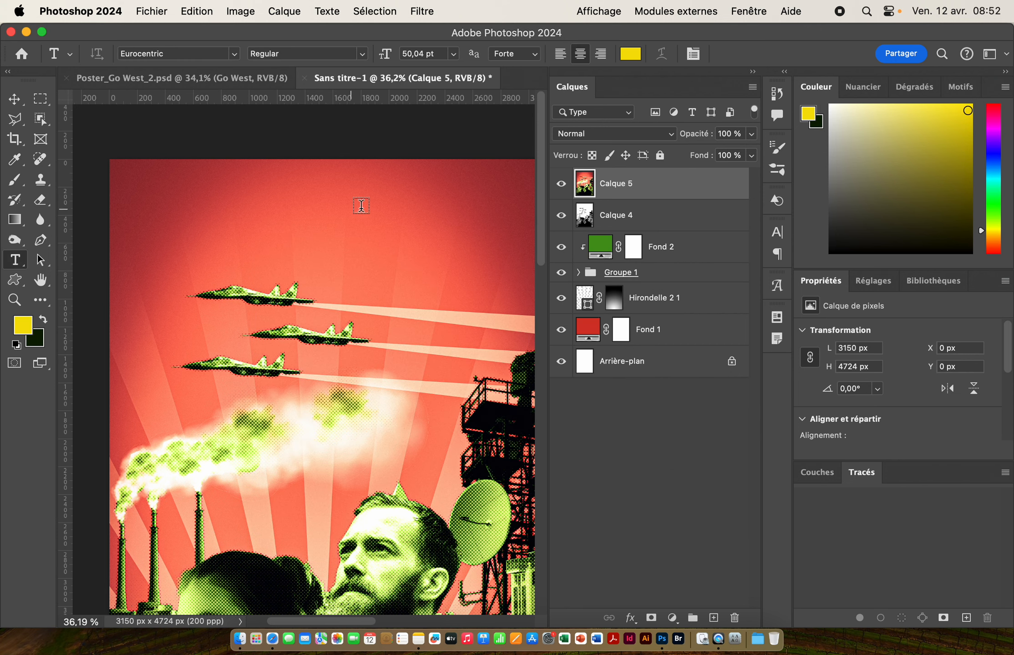
Add the title GO WEST in Eurocentric Regular to the red sky above the fighter jets
click(335, 203)
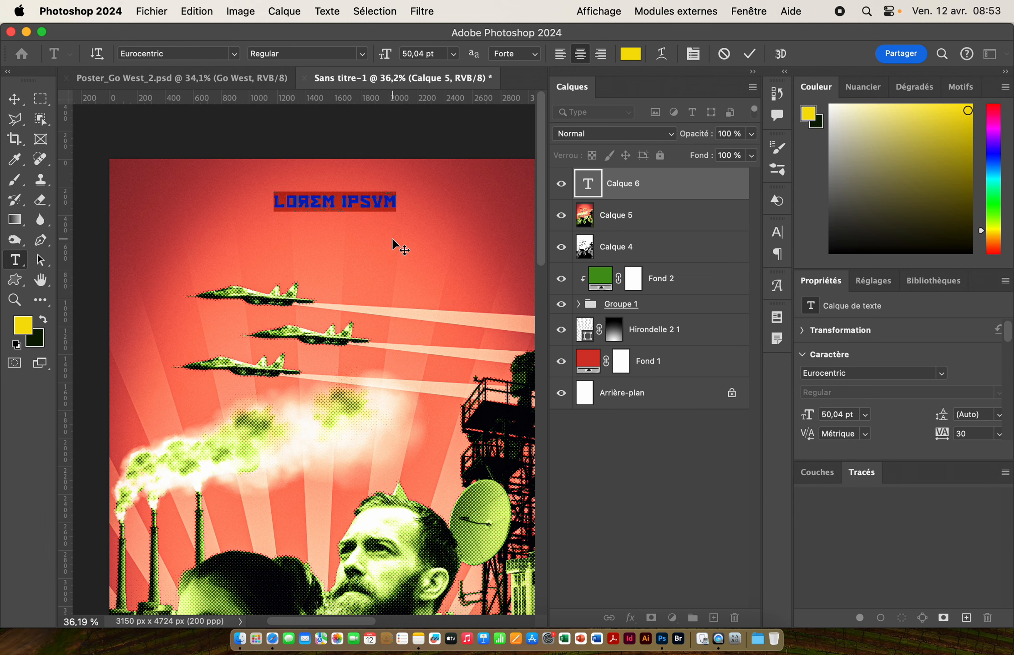
text(GO)
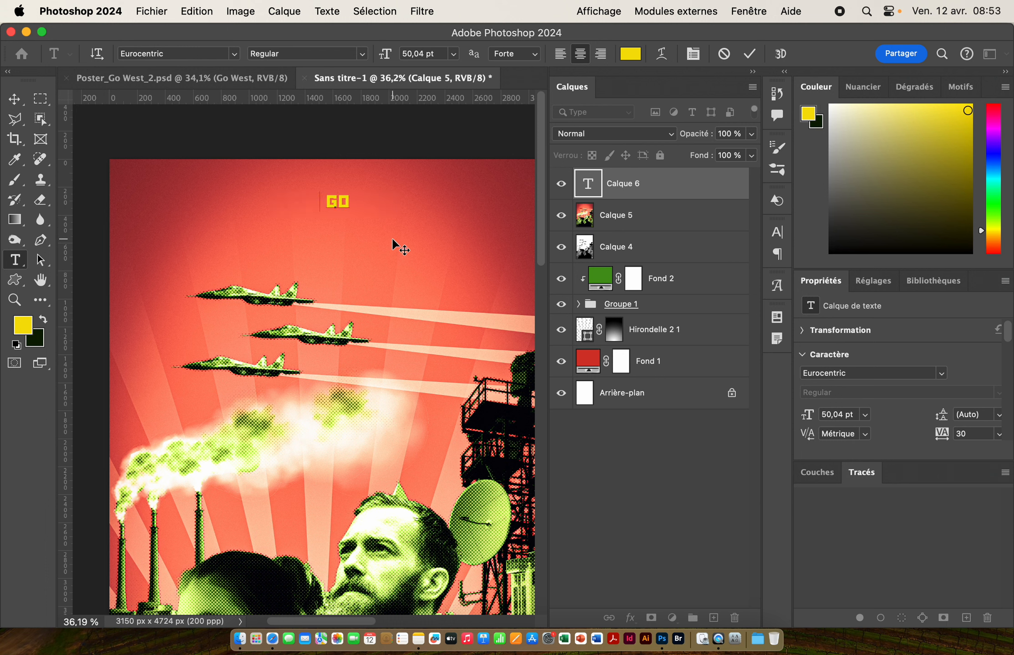
text( WEST)
Set the GO WEST title's font size to 140 pt and reposition it in the sky above the jets
drag(375, 200, 295, 202)
click(286, 203)
triple_click(307, 203)
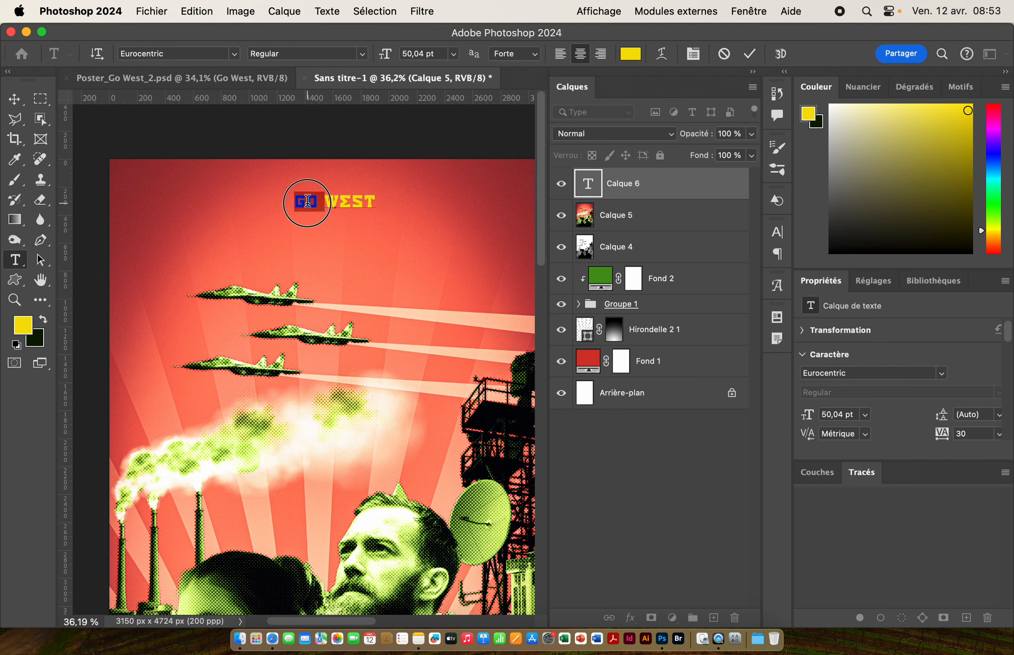
drag(392, 63, 457, 62)
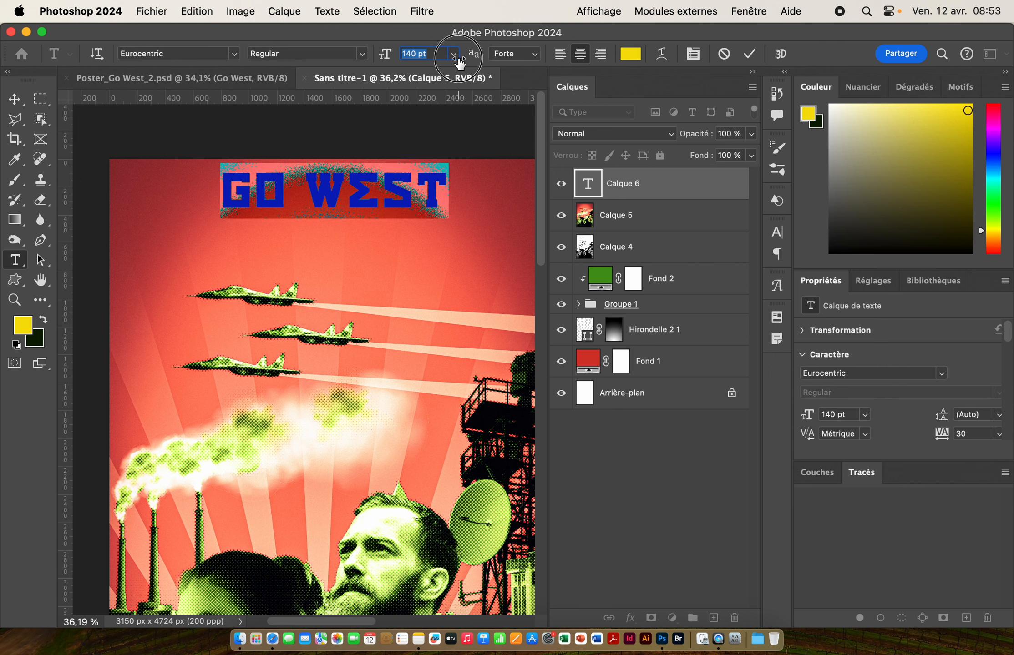
click(17, 103)
drag(384, 230, 398, 229)
Apply an outer Bevel & Emboss effect to the go west text layer with depth 521 % and size 10 px
drag(397, 289, 364, 285)
drag(374, 242, 328, 226)
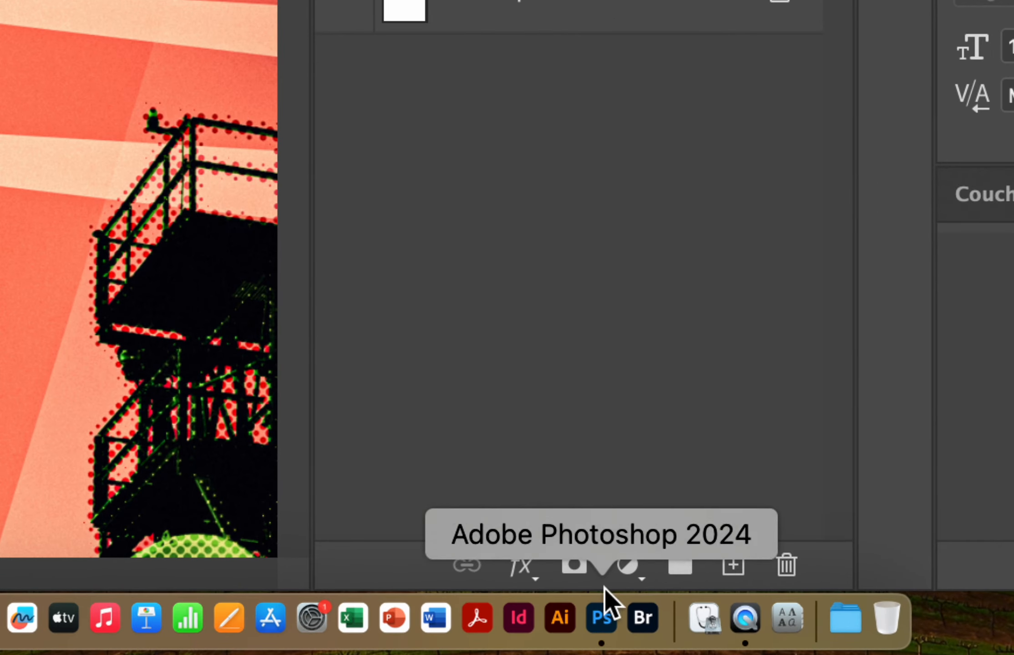
click(520, 569)
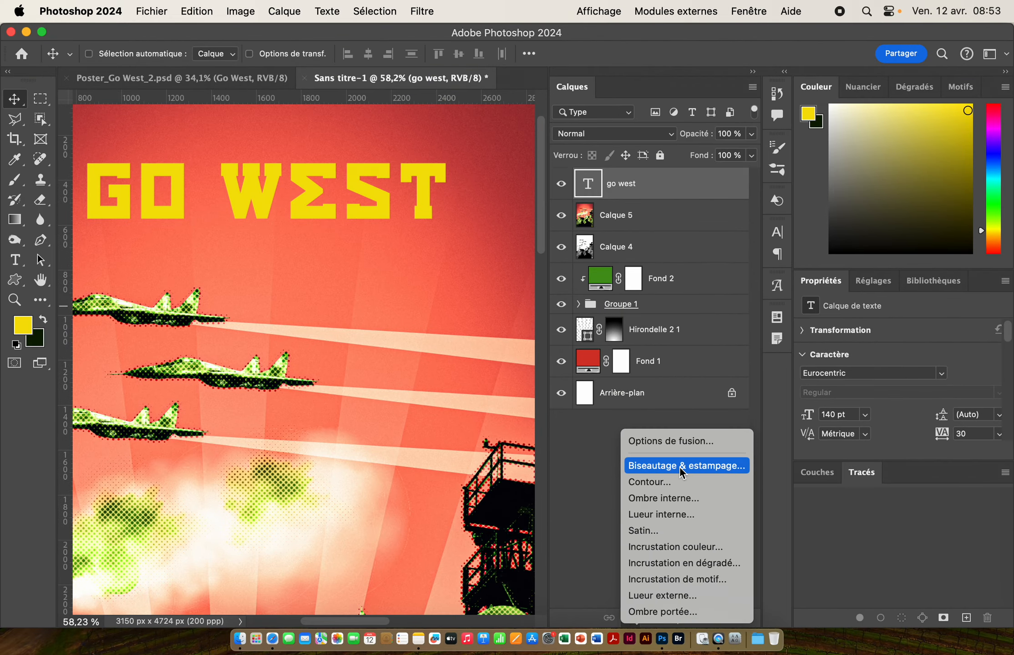
click(687, 468)
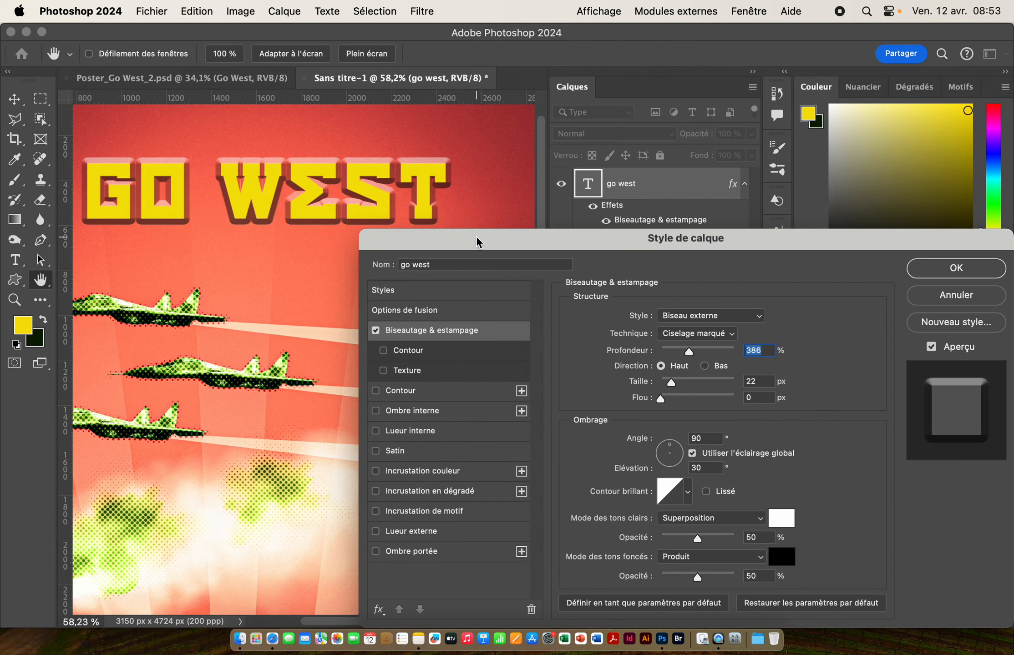
drag(476, 236, 392, 205)
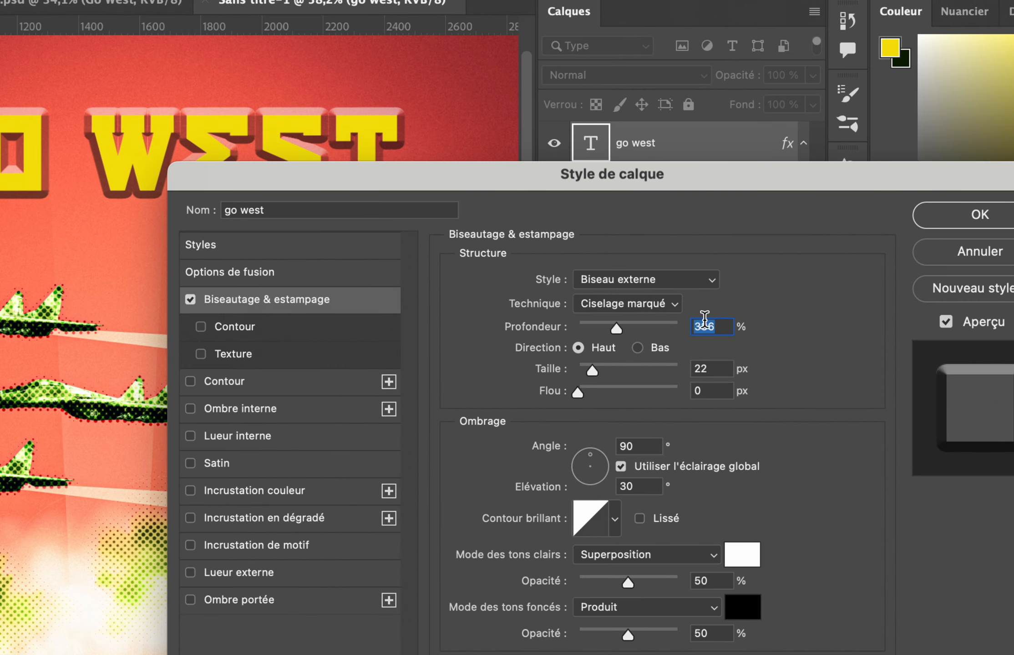
mouse_move(617, 328)
mouse_down()
mouse_move(638, 325)
mouse_move(630, 327)
mouse_up()
drag(596, 368, 588, 369)
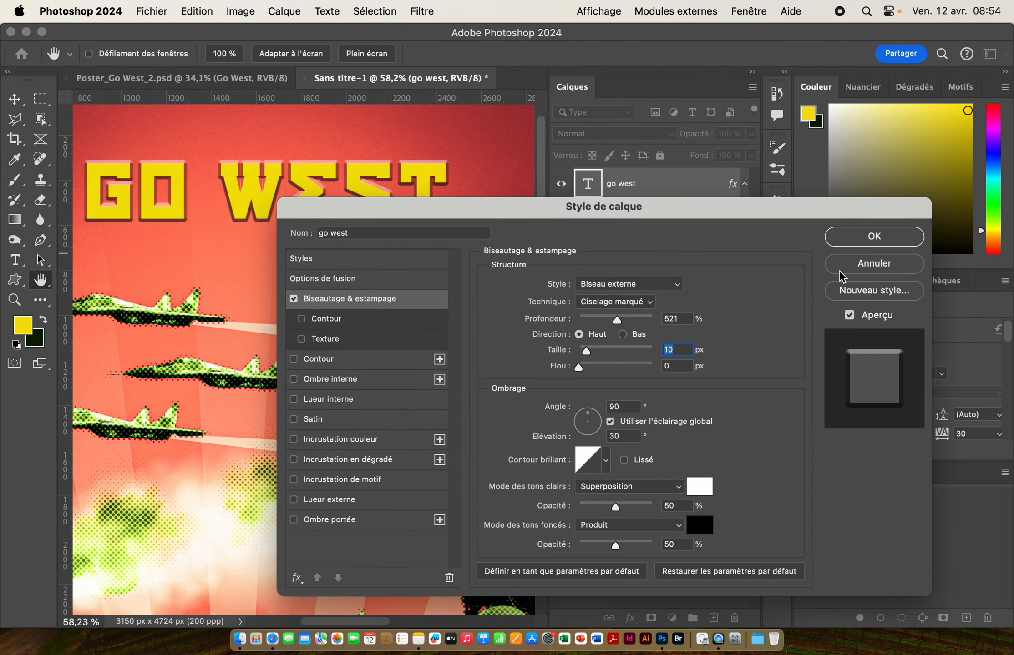
click(856, 242)
Examine the bevelled title's look and placement within the whole poster
scroll(322, 255, down, 3)
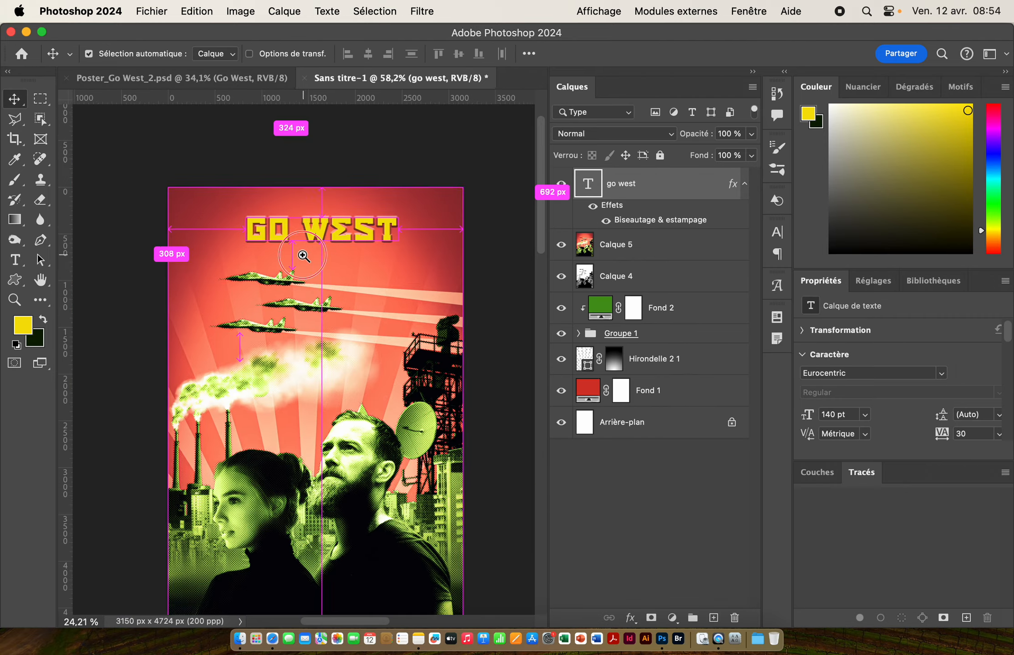
drag(296, 305, 318, 202)
mouse_move(376, 243)
mouse_down()
mouse_move(296, 242)
mouse_move(368, 243)
mouse_move(351, 267)
mouse_move(340, 226)
mouse_move(361, 247)
mouse_up()
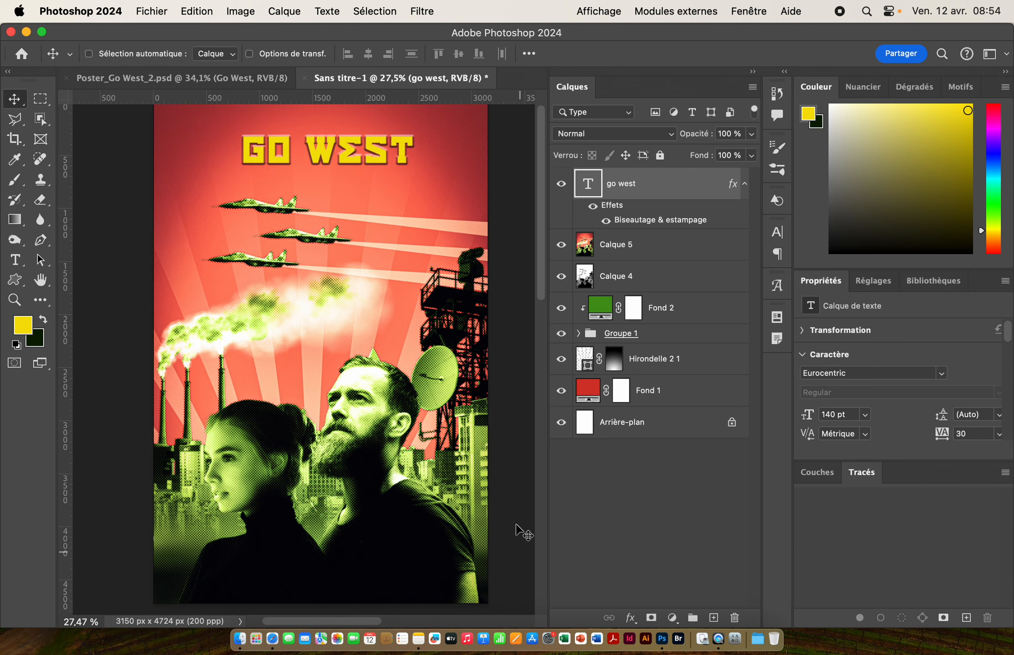
drag(376, 156, 393, 185)
drag(433, 233, 424, 231)
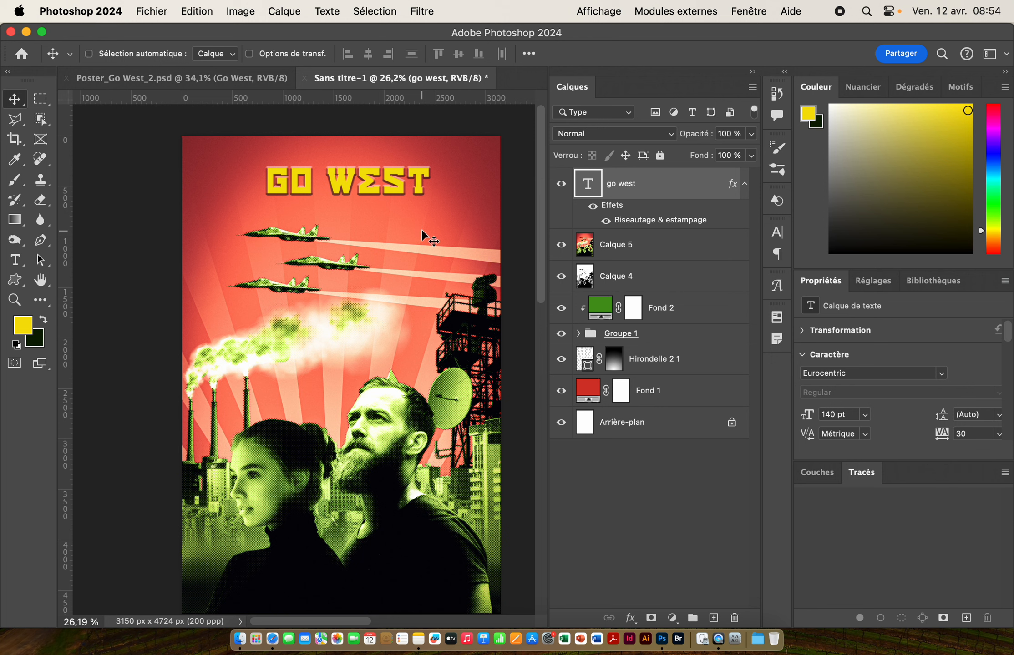